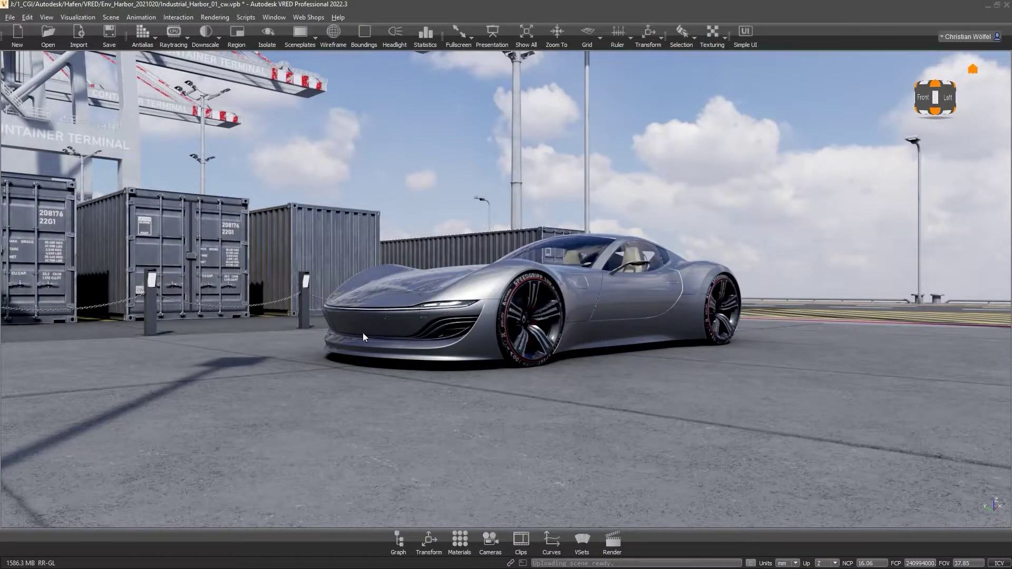
{"action": "left_click_drag", "start_coordinate": [542, 296], "coordinate": [590, 330]}
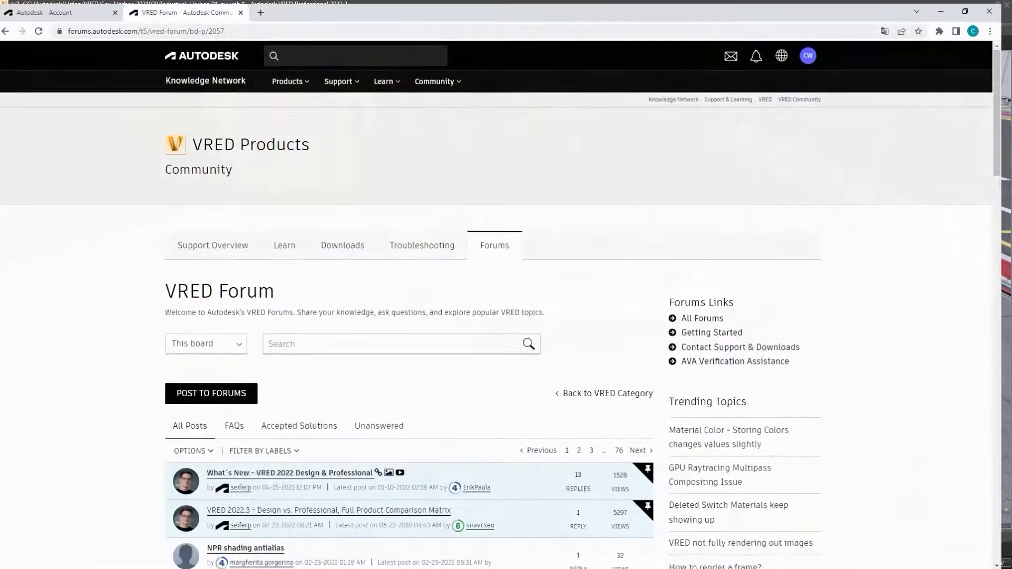
Step: In the browser, look through the list of posts on the Autodesk VRED Forum
{"action": "left_click", "coordinate": [248, 29]}
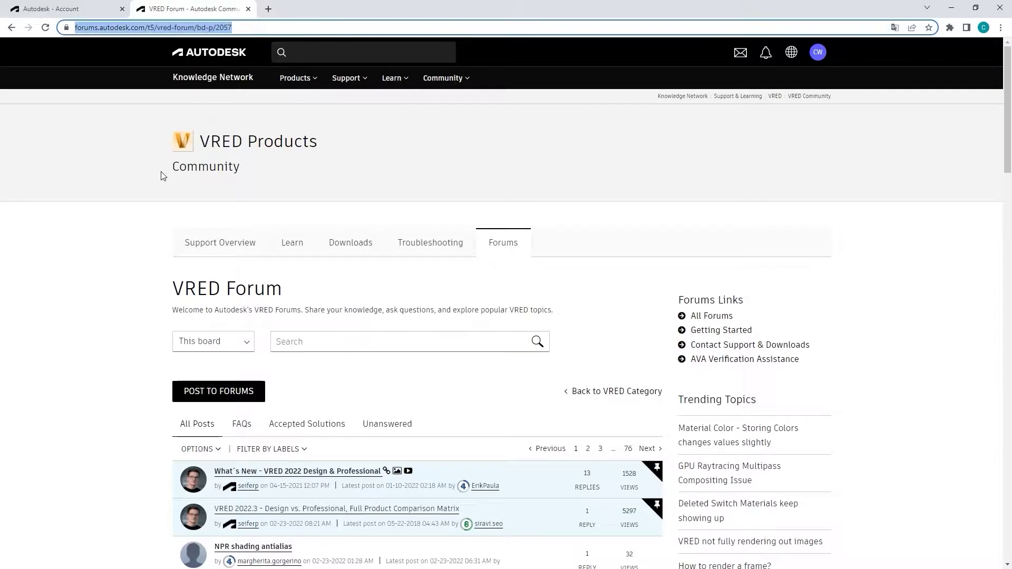
{"action": "scroll", "coordinate": [136, 344], "scroll_direction": "down", "scroll_amount": 5}
{"action": "scroll", "coordinate": [136, 344], "scroll_direction": "down", "scroll_amount": 7}
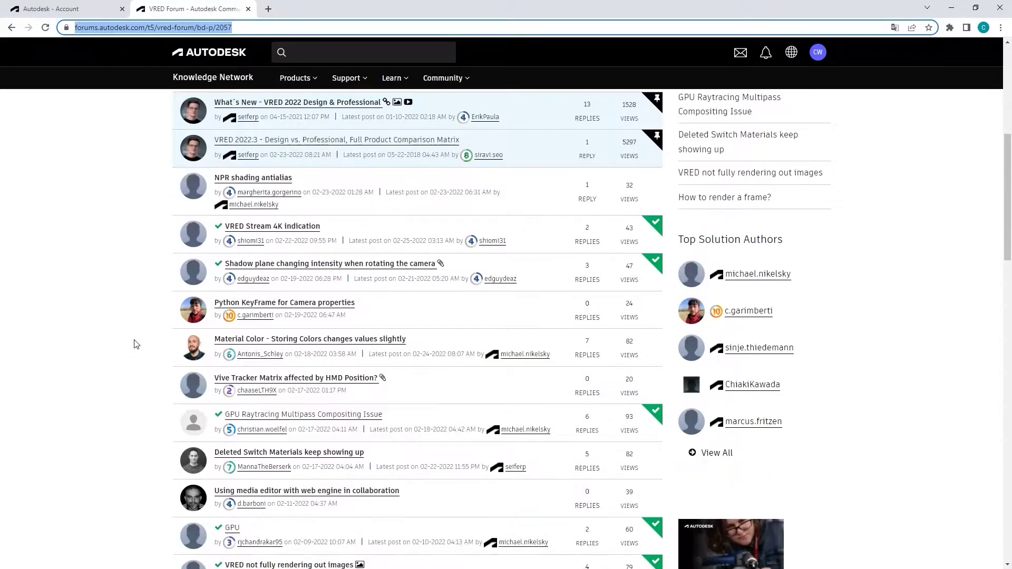
{"action": "scroll", "coordinate": [134, 343], "scroll_direction": "down", "scroll_amount": 2}
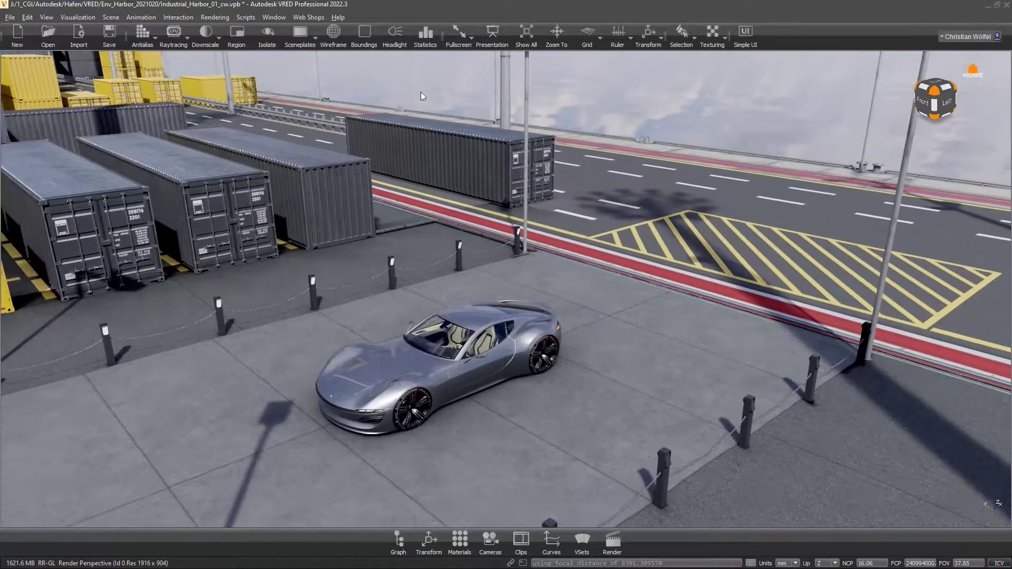
Step: Check the graphics card's video memory usage in GL Info, close it, and toggle the render statistics
{"action": "left_click", "coordinate": [341, 19]}
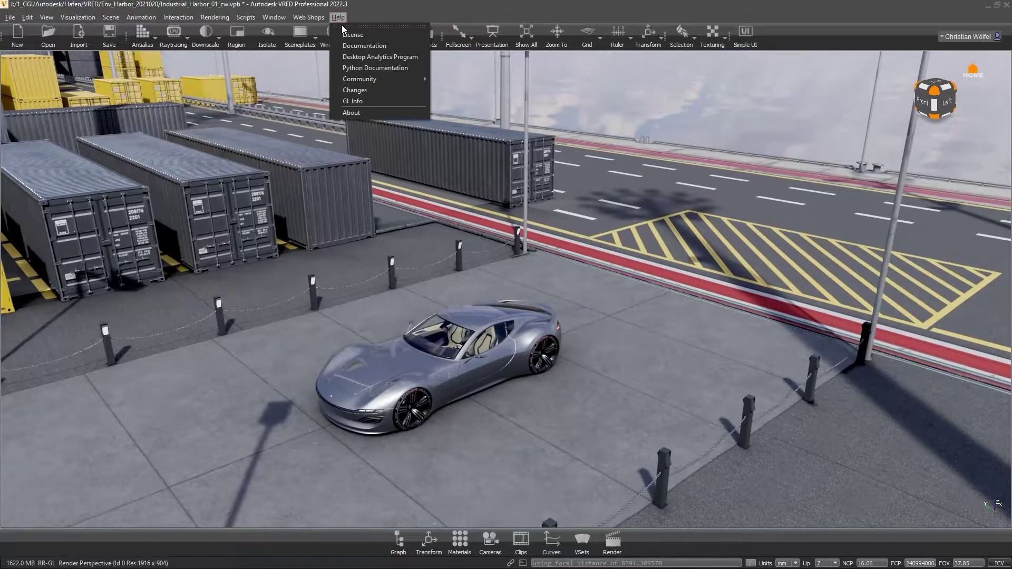
{"action": "left_click", "coordinate": [357, 100]}
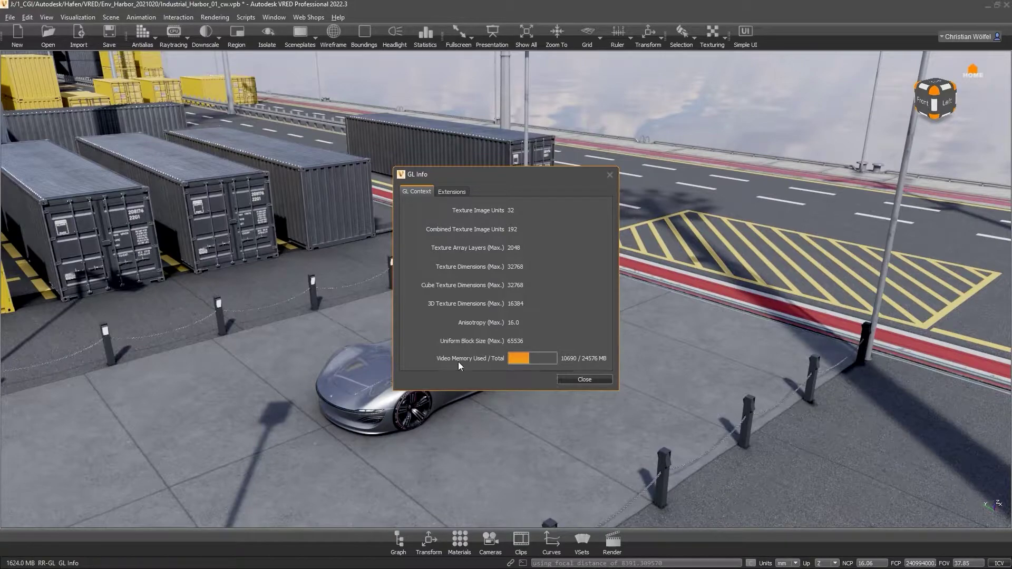
{"action": "left_click", "coordinate": [585, 381]}
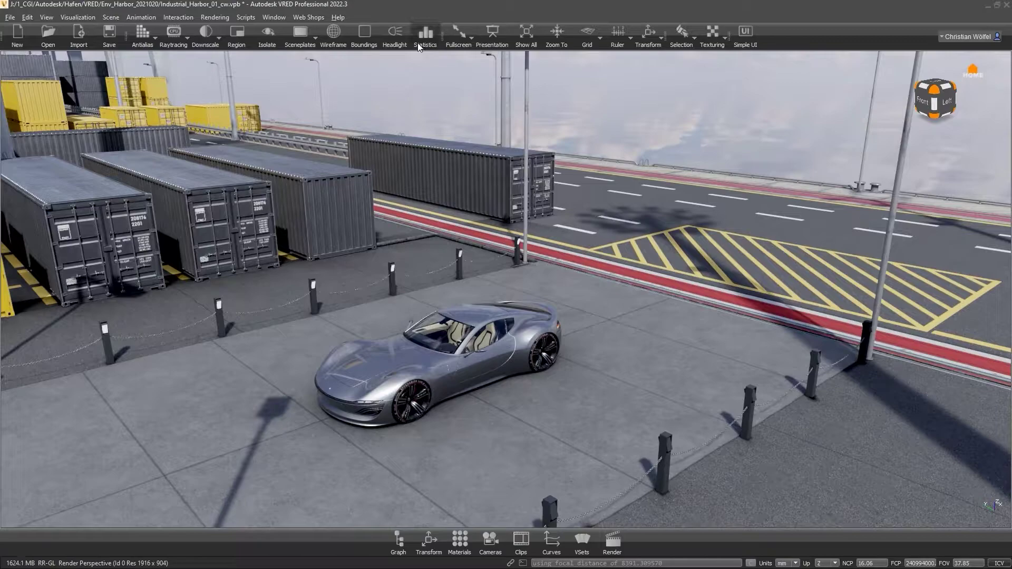
{"action": "left_click", "coordinate": [425, 37]}
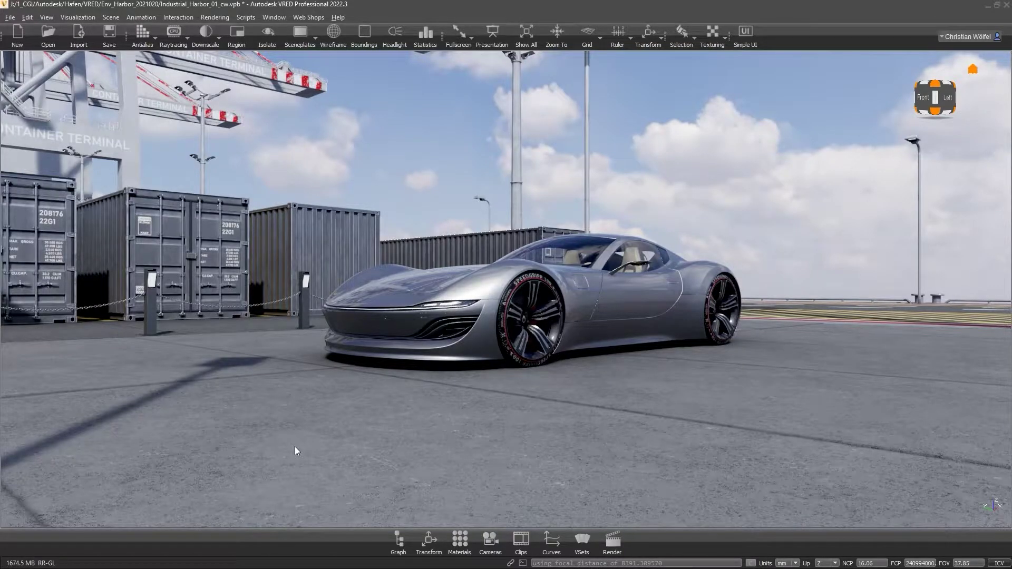
Step: Choose MODEL_AuroraMK2.wire for import, set its tessellation quality to Low, and review the remaining import options
{"action": "left_click", "coordinate": [75, 35]}
{"action": "left_click", "coordinate": [106, 121]}
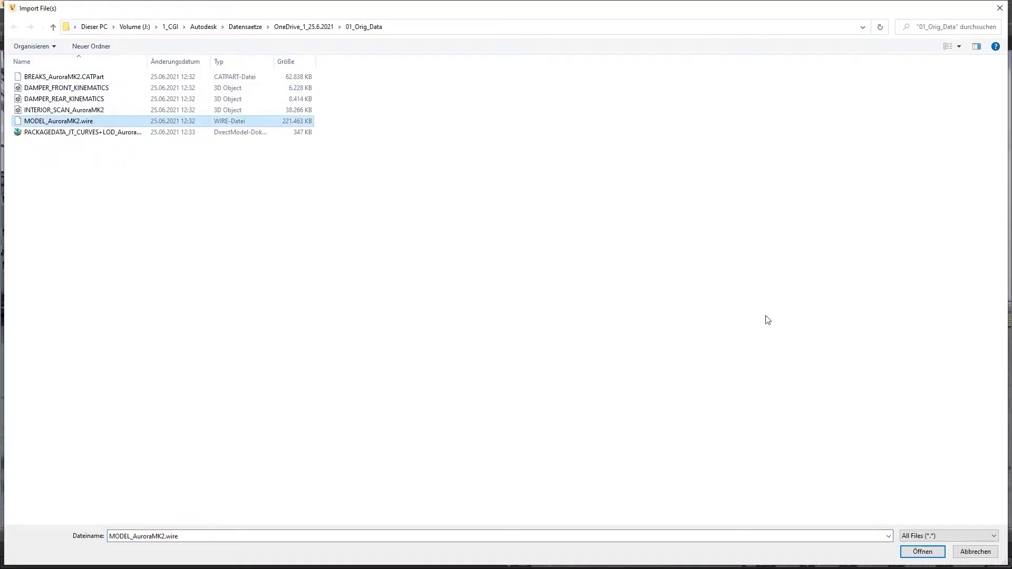
{"action": "left_click", "coordinate": [923, 551]}
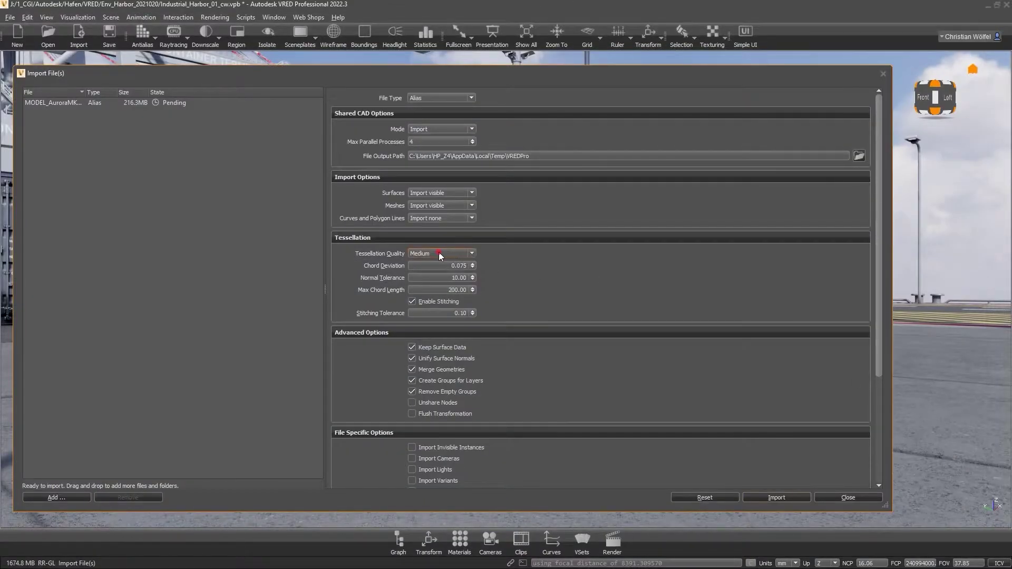
{"action": "left_click", "coordinate": [440, 253]}
{"action": "left_click", "coordinate": [426, 268]}
{"action": "left_click", "coordinate": [447, 347]}
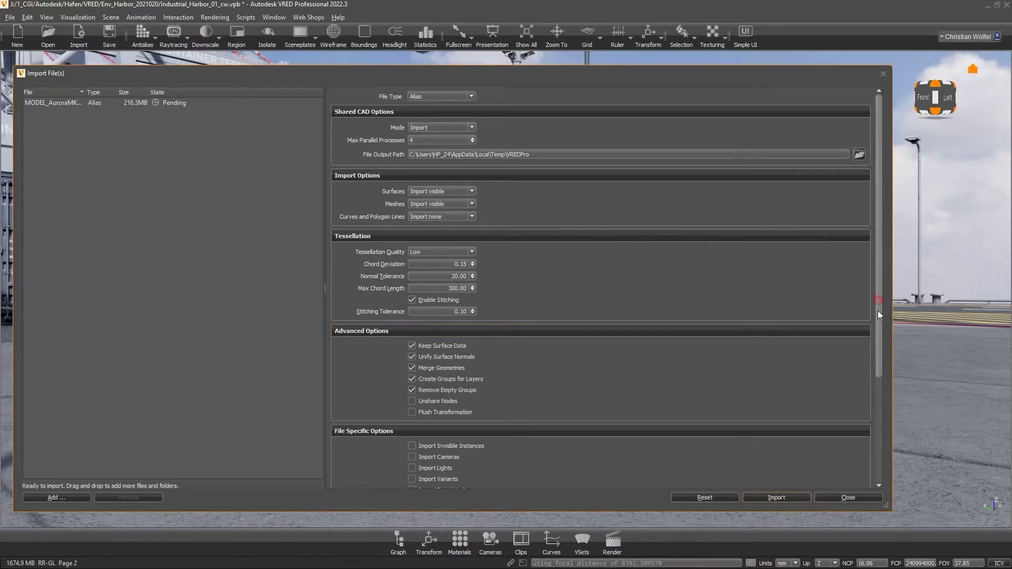
{"action": "left_click_drag", "start_coordinate": [878, 311], "coordinate": [885, 373]}
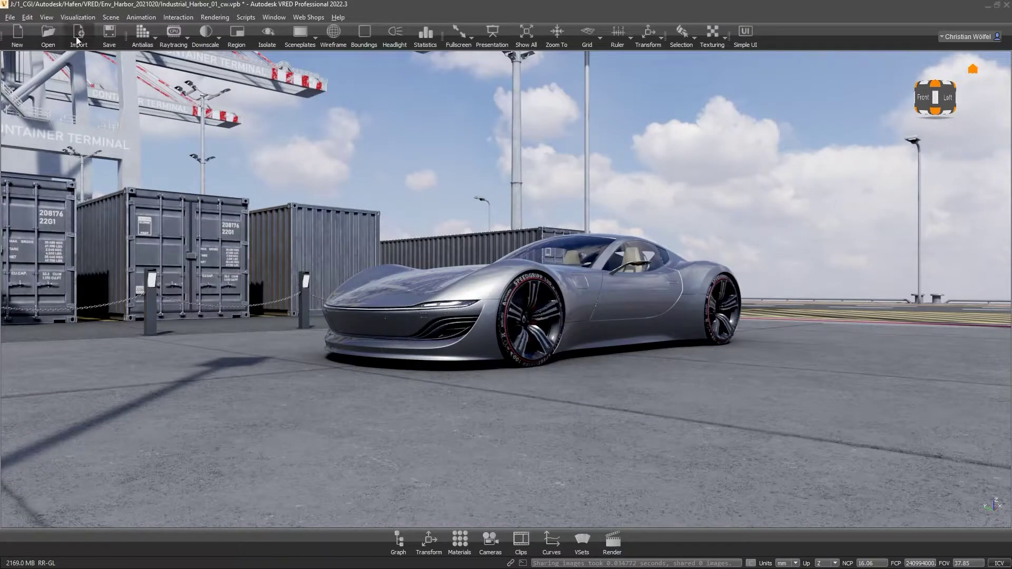
Step: Choose the harbor_031_triangulated file for import
{"action": "left_click", "coordinate": [77, 41]}
{"action": "left_click", "coordinate": [145, 231]}
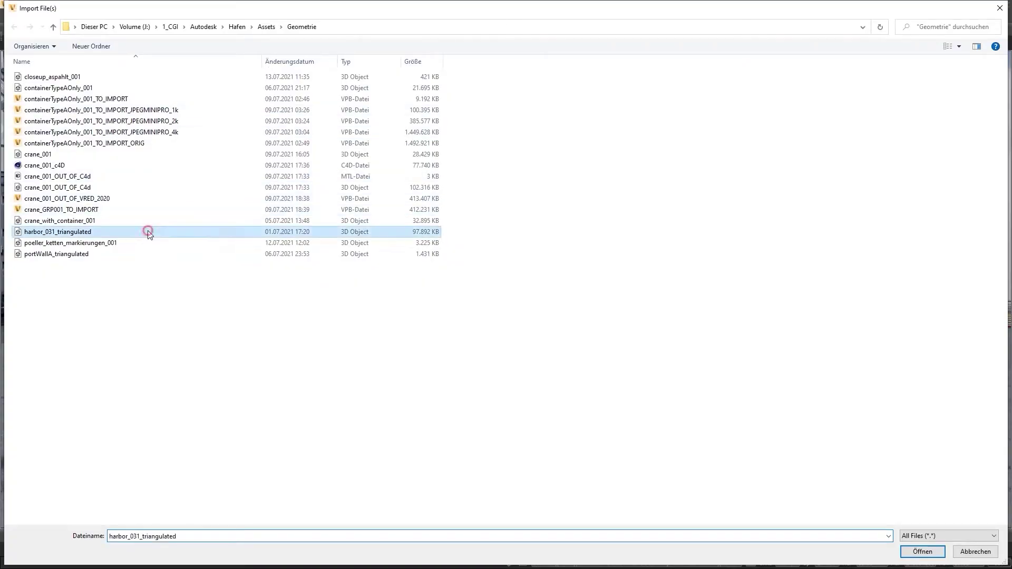
{"action": "left_click", "coordinate": [923, 551]}
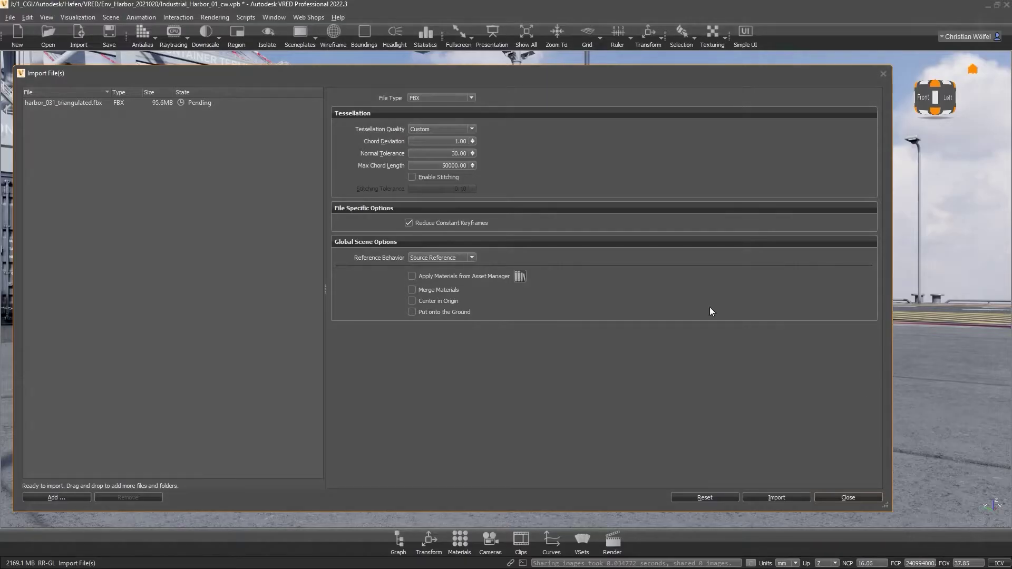
Step: Try Coarse tessellation with a maximum chord length of 5000 for the harbor file, and close the settings without importing
{"action": "left_click", "coordinate": [435, 129]}
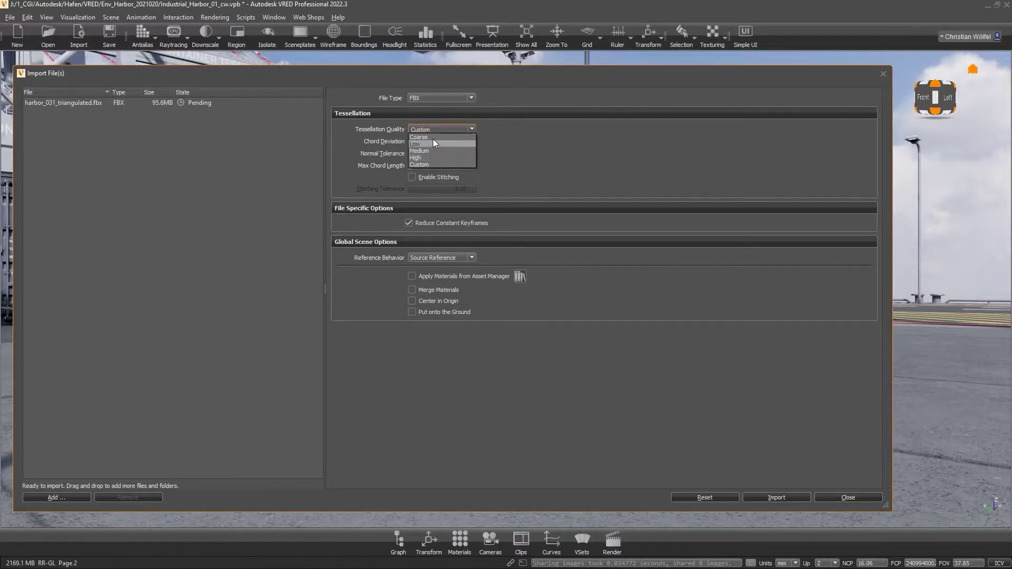
{"action": "left_click", "coordinate": [433, 138]}
{"action": "left_click", "coordinate": [455, 165]}
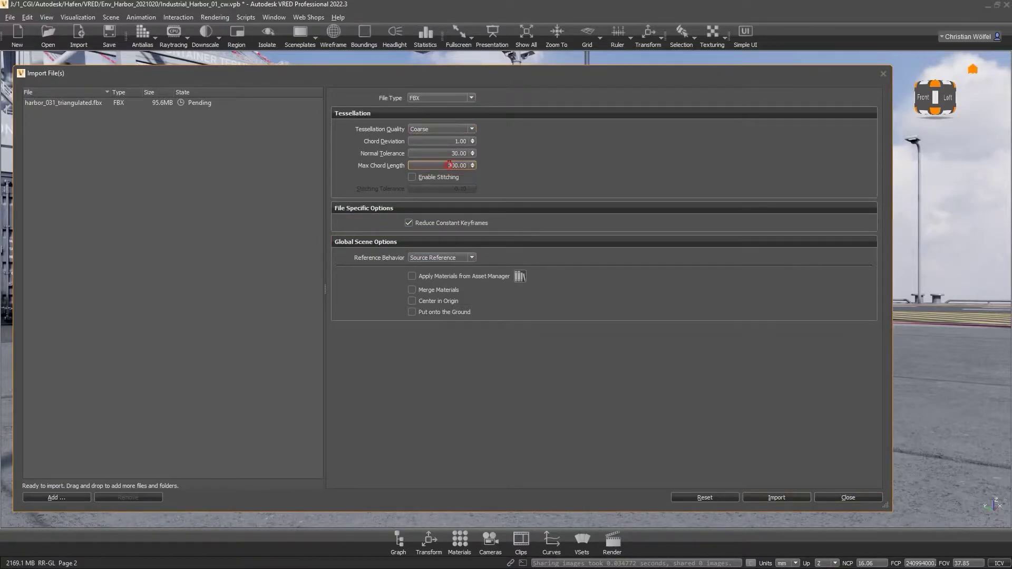
{"action": "key", "text": "BackSpace"}
{"action": "key", "text": "Delete"}
{"action": "type", "text": "5000"}
{"action": "left_click", "coordinate": [506, 167]}
{"action": "mouse_move", "coordinate": [98, 108]}
{"action": "left_click", "coordinate": [860, 498]}
Step: Show the scene graph, hide the MODEL_AuroraMK2 and Harbor nodes, and make the harbor_031_triangulated node visible
{"action": "left_click", "coordinate": [399, 535]}
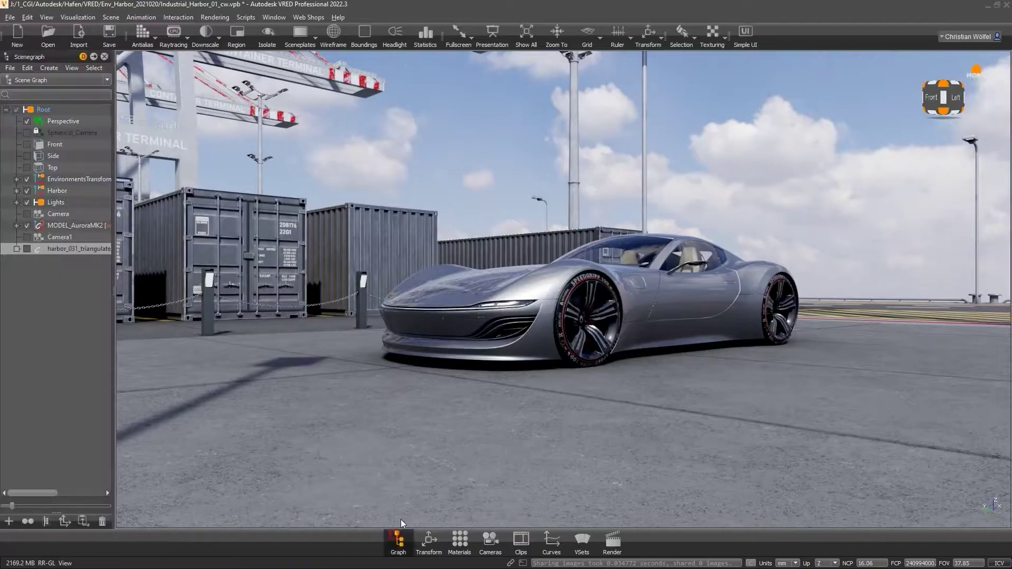
{"action": "left_click", "coordinate": [27, 225]}
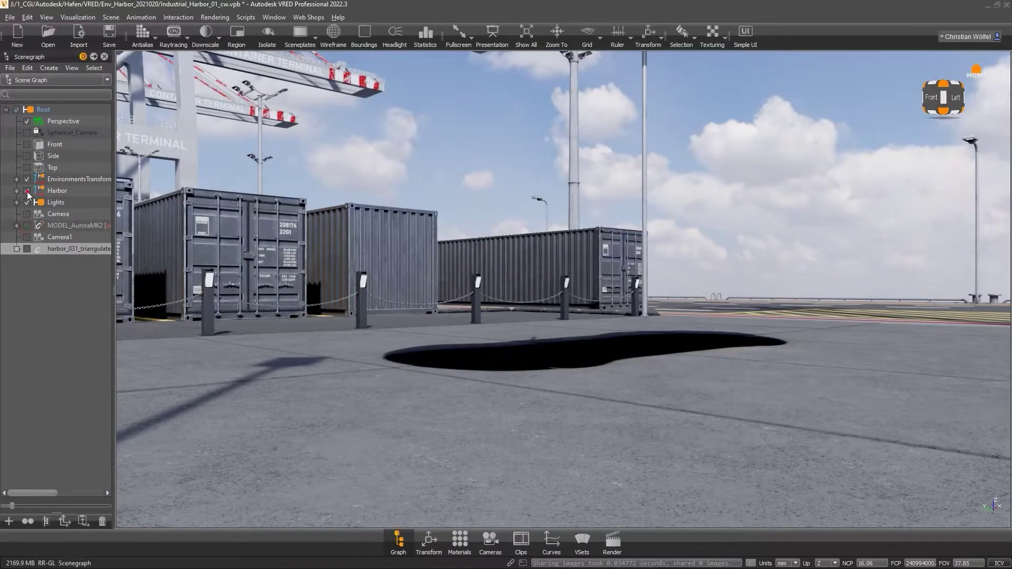
{"action": "left_click", "coordinate": [27, 191]}
{"action": "left_click", "coordinate": [27, 249]}
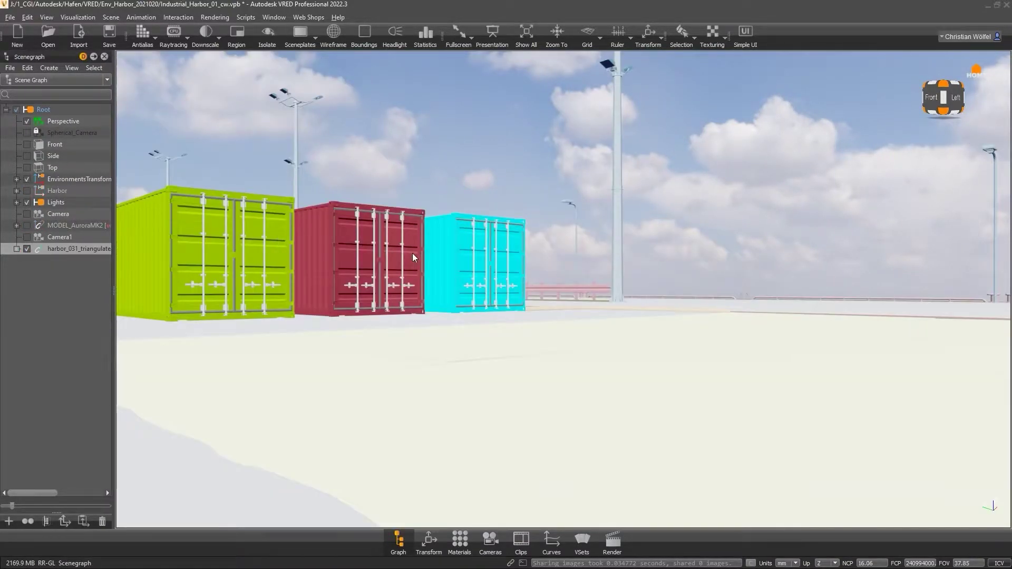
Step: Turn on wireframe display and examine the mesh of the stacked harbor containers
{"action": "left_click", "coordinate": [398, 540]}
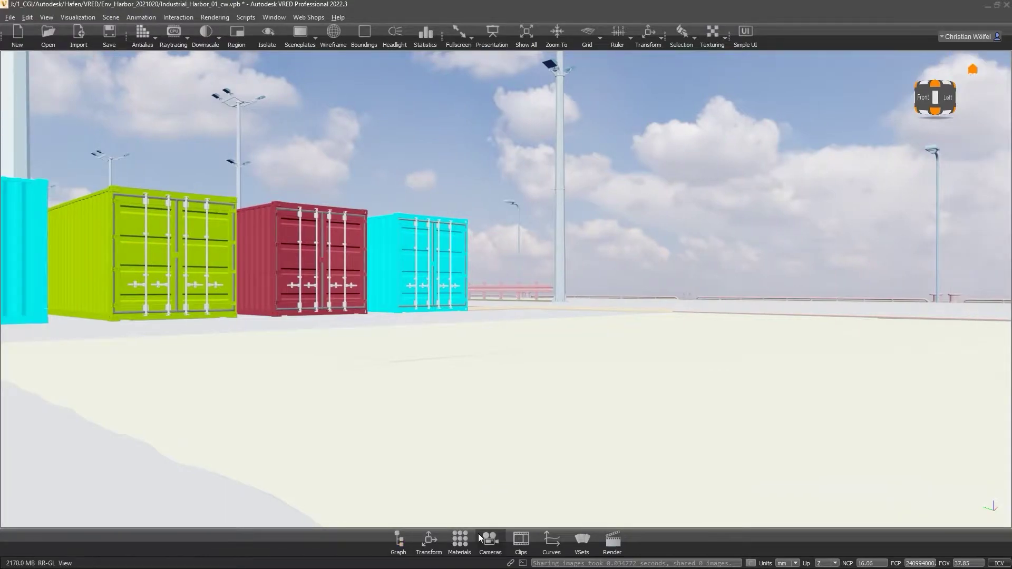
{"action": "left_click", "coordinate": [398, 540]}
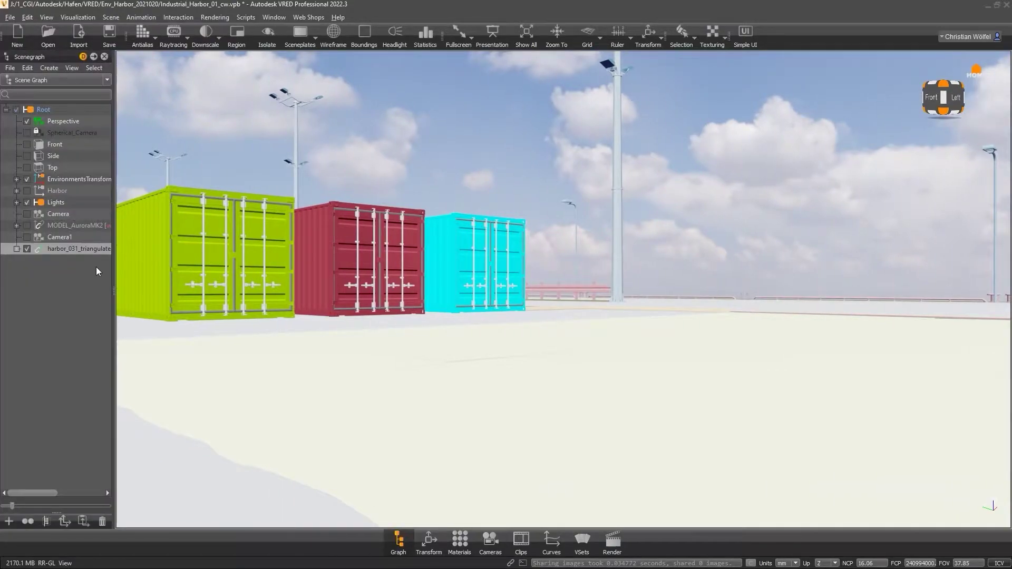
{"action": "left_click", "coordinate": [330, 39]}
{"action": "left_click_drag", "start_coordinate": [624, 266], "coordinate": [216, 404]}
{"action": "left_click_drag", "start_coordinate": [844, 260], "coordinate": [543, 389]}
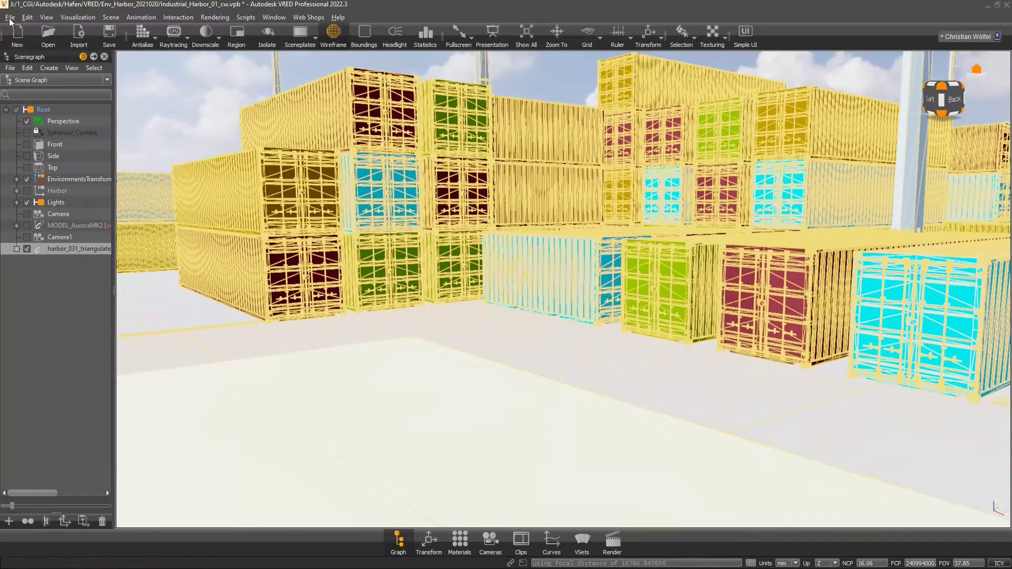
Step: Review the available Optimize Scene options, cancel without optimizing, and turn off the wireframe display
{"action": "left_click", "coordinate": [10, 18]}
{"action": "mouse_move", "coordinate": [33, 207]}
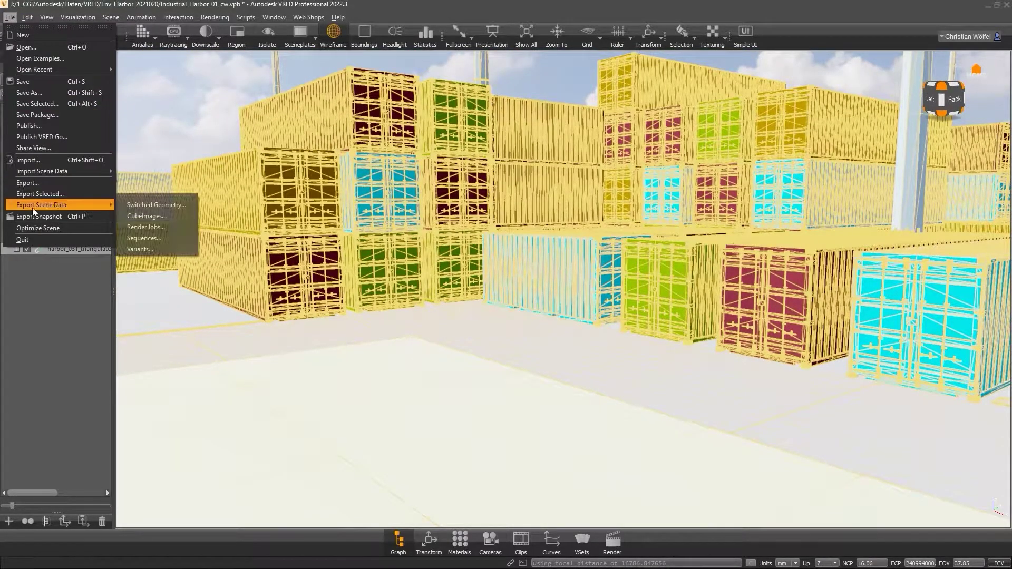
{"action": "left_click", "coordinate": [36, 227]}
{"action": "left_click", "coordinate": [423, 341]}
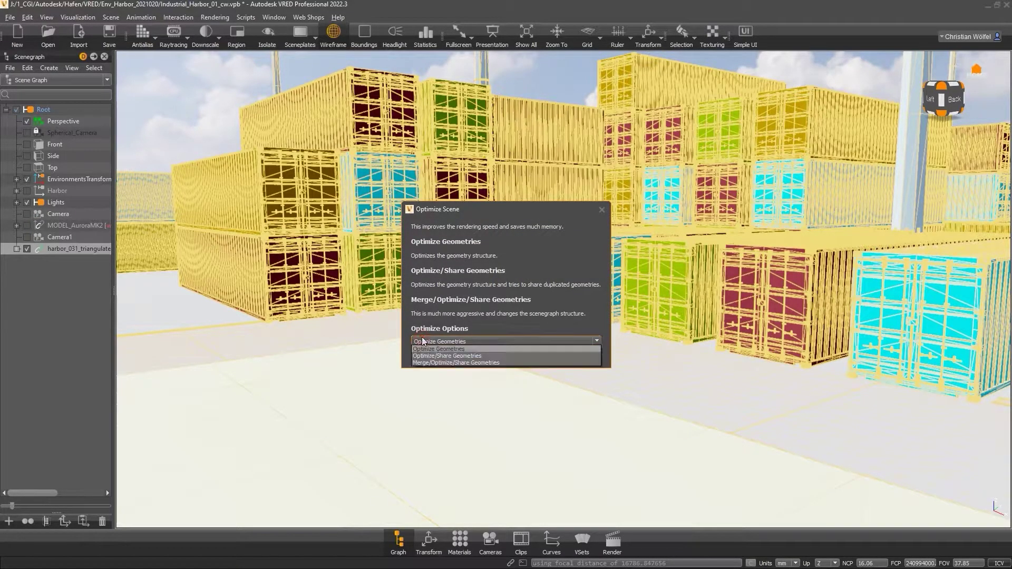
{"action": "left_click", "coordinate": [422, 341]}
{"action": "left_click", "coordinate": [567, 354]}
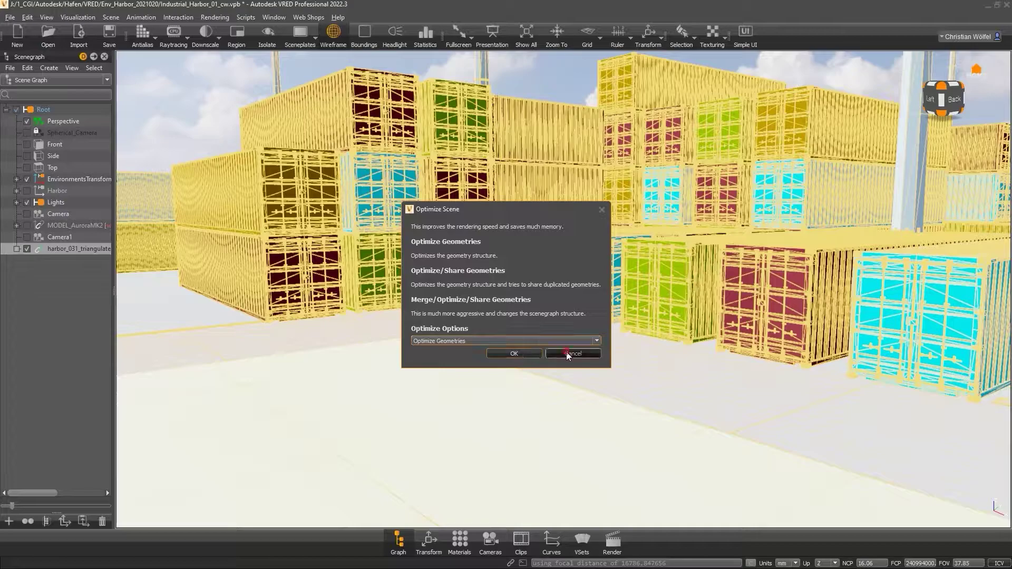
{"action": "left_click", "coordinate": [342, 36]}
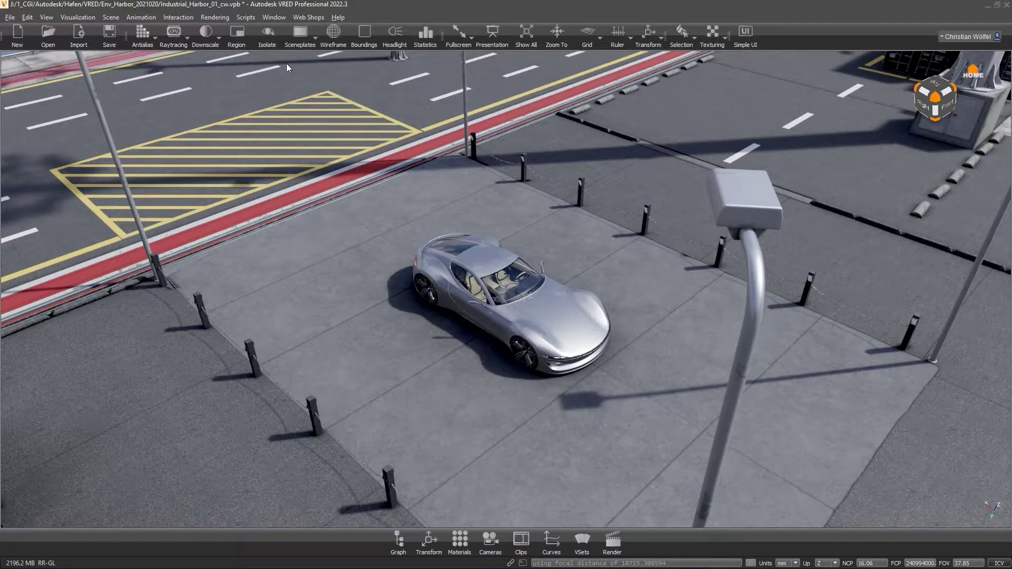
Step: Turn on the render statistics and examine the triangle count and frame rate from several angles around the car
{"action": "left_click", "coordinate": [425, 34]}
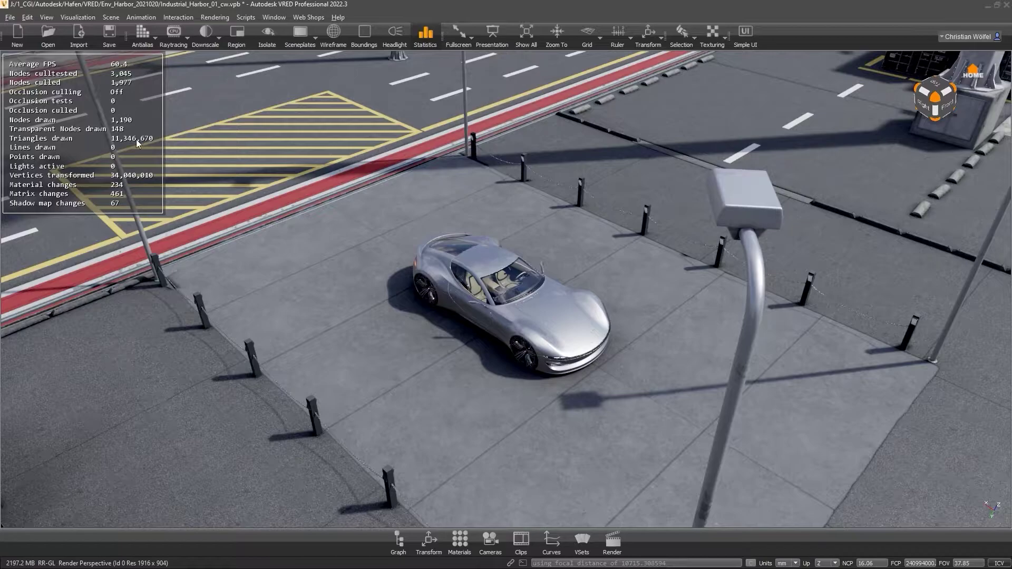
{"action": "left_click_drag", "start_coordinate": [395, 185], "coordinate": [145, 160], "text": "alt"}
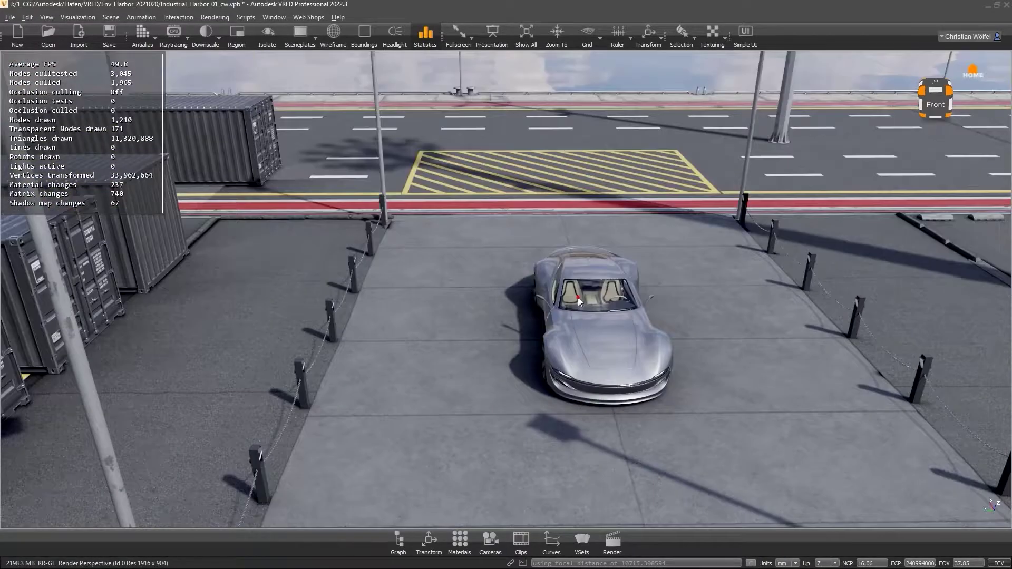
{"action": "left_click_drag", "start_coordinate": [578, 302], "coordinate": [316, 272], "text": "alt"}
{"action": "middle_click_drag", "start_coordinate": [571, 287], "coordinate": [479, 273], "text": "alt"}
{"action": "left_click_drag", "start_coordinate": [479, 274], "coordinate": [433, 282], "text": "alt"}
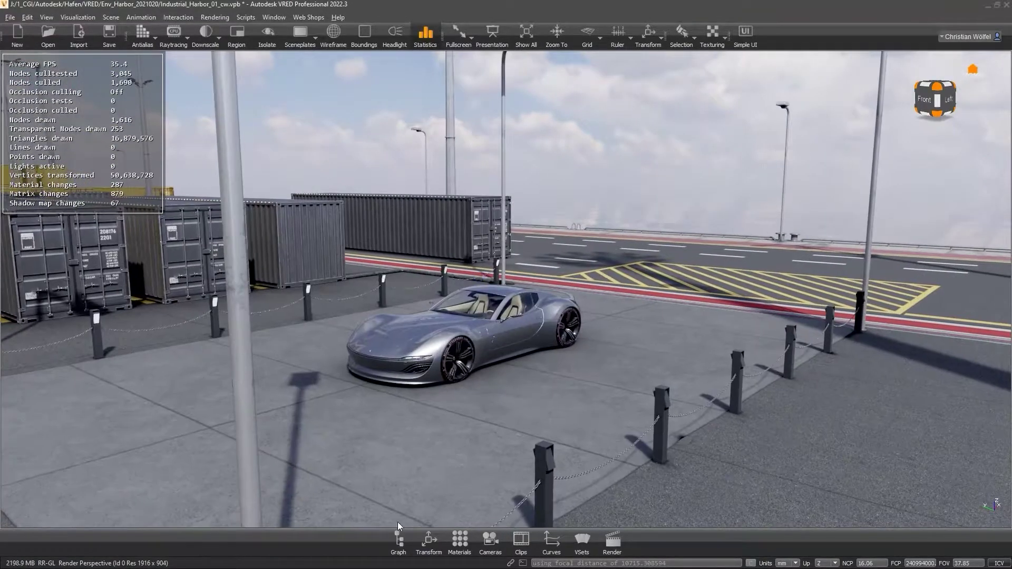
Step: View the node information of the car's EXTERIOR group in the scene graph and close it
{"action": "left_click", "coordinate": [398, 542]}
{"action": "right_click", "coordinate": [66, 307]}
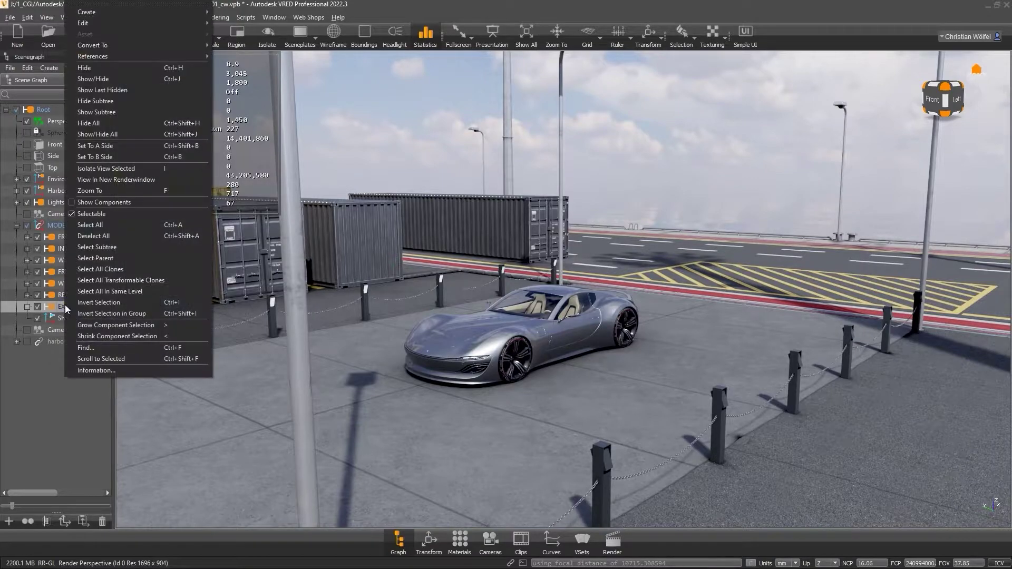
{"action": "left_click", "coordinate": [104, 372]}
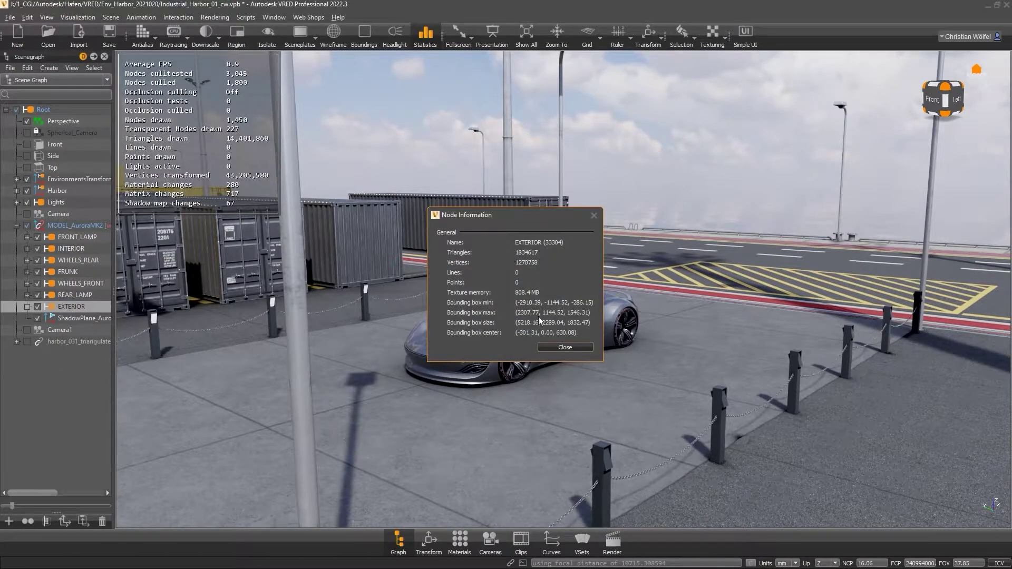
{"action": "left_click", "coordinate": [556, 347]}
Step: Select the car's outer door surface in the 3D view and examine its mesh in wireframe display
{"action": "right_click_drag", "start_coordinate": [531, 261], "coordinate": [554, 390]}
{"action": "mouse_move", "coordinate": [554, 390]}
{"action": "left_mouse_down"}
{"action": "mouse_move", "coordinate": [546, 363]}
{"action": "mouse_move", "coordinate": [552, 375]}
{"action": "left_mouse_up"}
{"action": "middle_click_drag", "start_coordinate": [553, 374], "coordinate": [554, 361]}
{"action": "right_click_drag", "start_coordinate": [554, 362], "coordinate": [568, 384]}
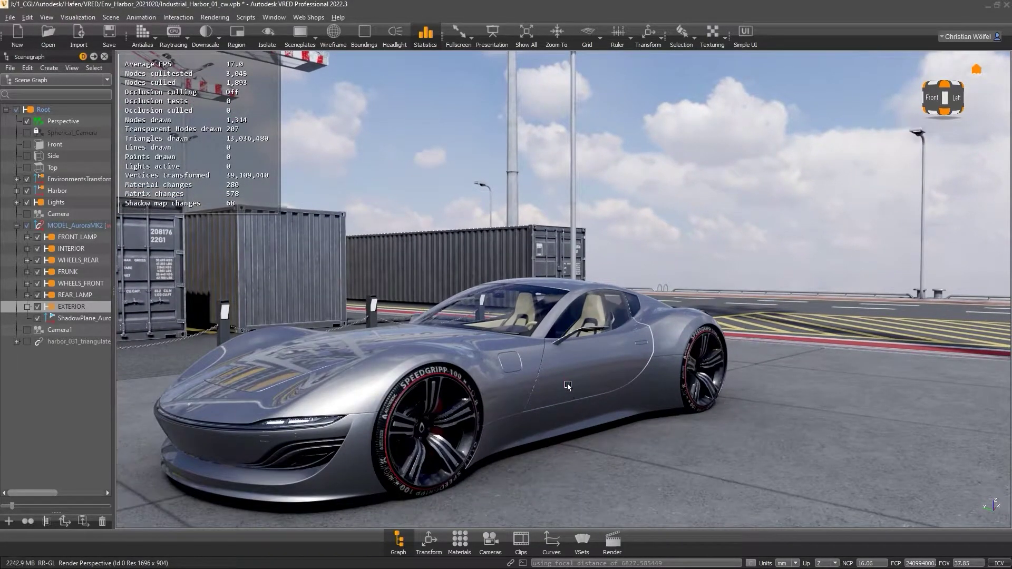
{"action": "left_click", "coordinate": [567, 384], "text": "shift"}
{"action": "left_click", "coordinate": [334, 40]}
{"action": "right_click_drag", "start_coordinate": [604, 330], "coordinate": [608, 359]}
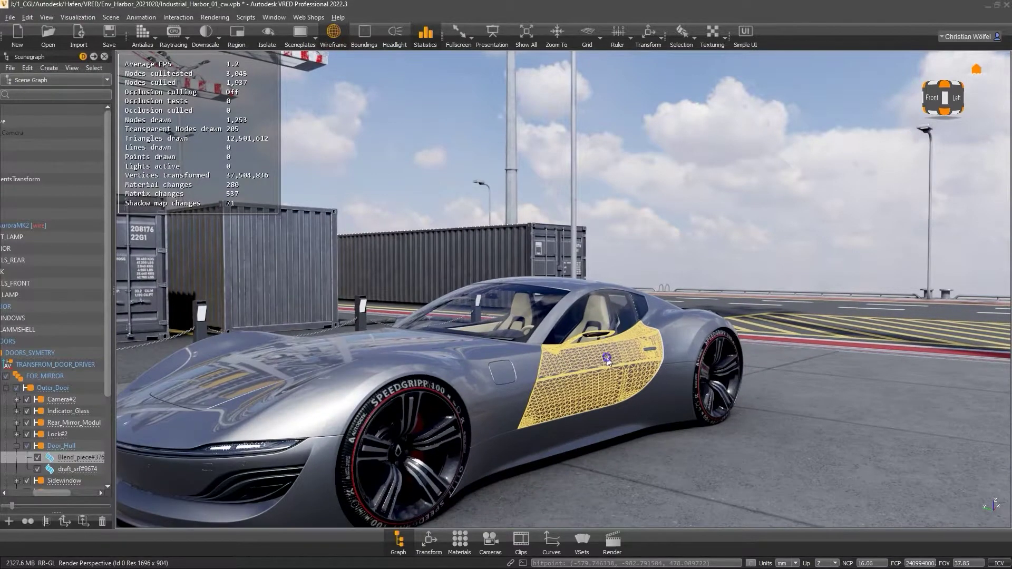
{"action": "scroll", "coordinate": [608, 360], "scroll_direction": "up", "scroll_amount": 3}
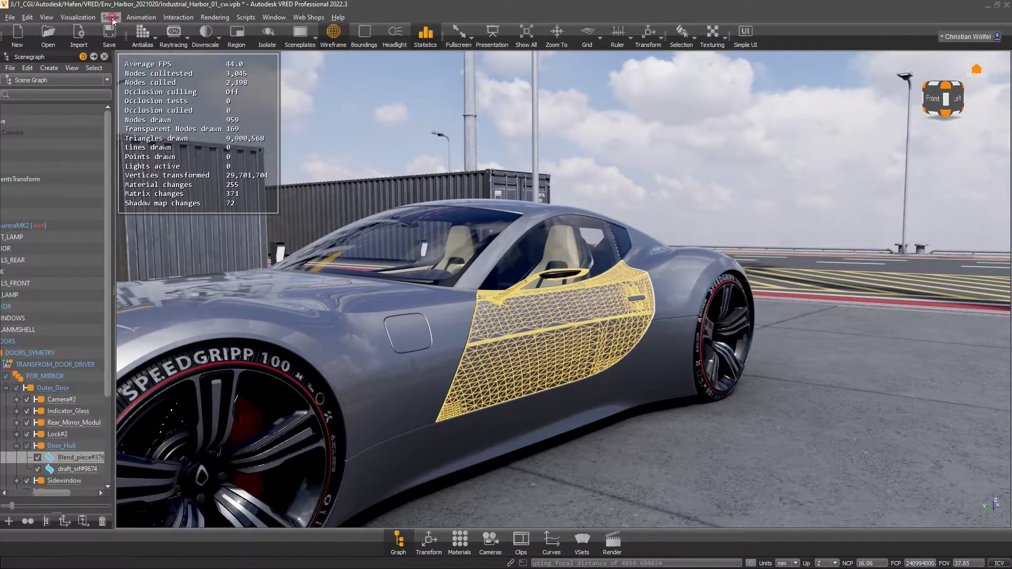
Step: Retessellate the selected outer door surface at Low tessellation quality in the Geometry Editor and examine the mesh up close
{"action": "left_click", "coordinate": [111, 18]}
{"action": "left_click", "coordinate": [153, 106]}
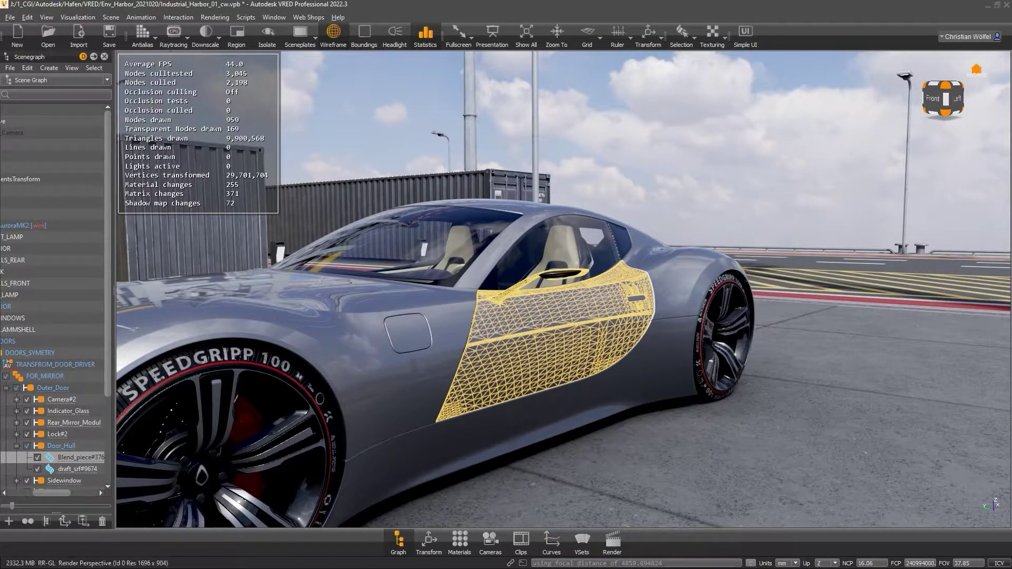
{"action": "left_click", "coordinate": [399, 211]}
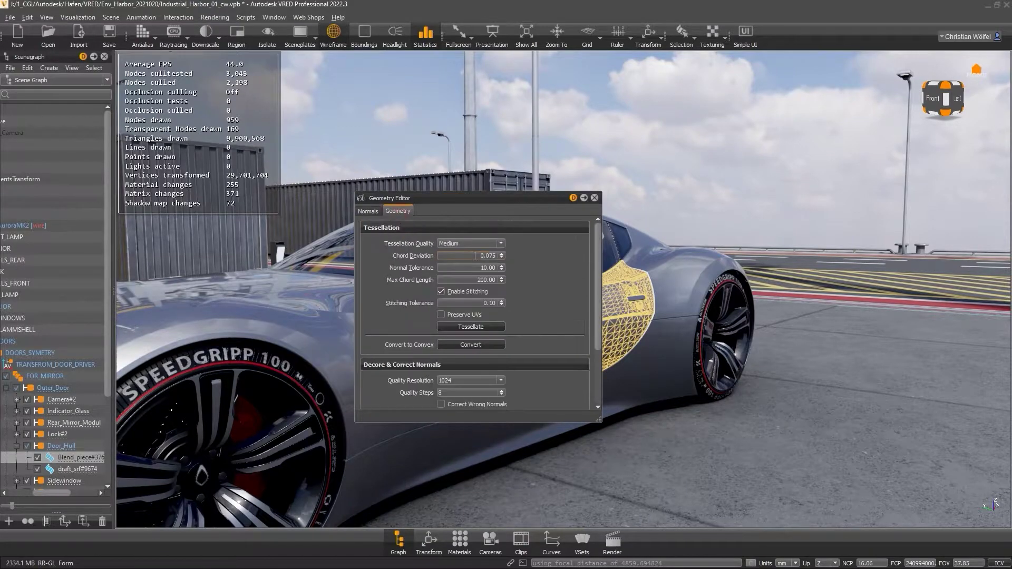
{"action": "left_click", "coordinate": [460, 244]}
{"action": "left_click", "coordinate": [456, 257]}
{"action": "left_click", "coordinate": [464, 324]}
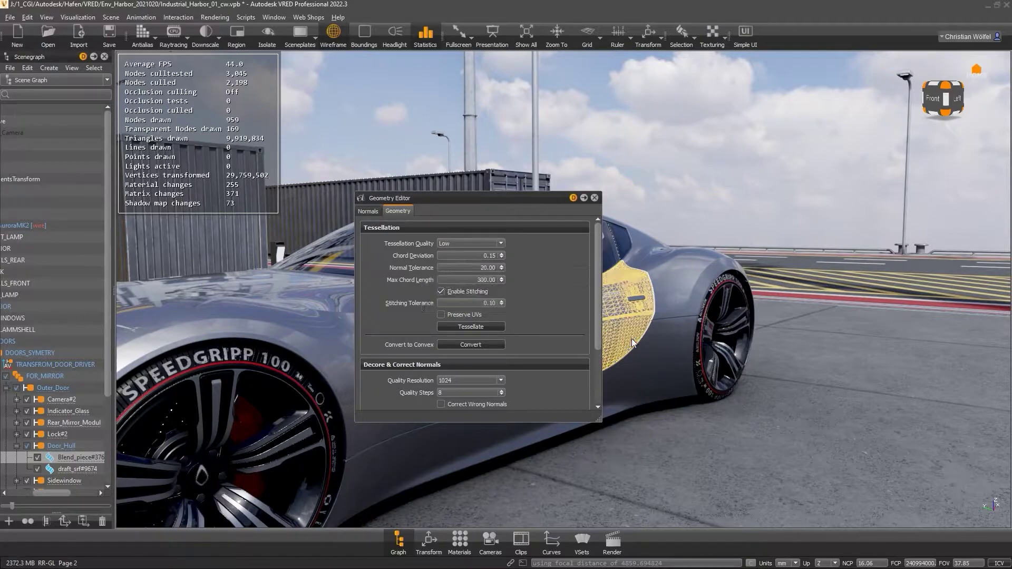
{"action": "left_click_drag", "start_coordinate": [545, 199], "coordinate": [382, 176]}
{"action": "left_click_drag", "start_coordinate": [738, 306], "coordinate": [685, 238]}
{"action": "right_click_drag", "start_coordinate": [685, 239], "coordinate": [757, 295]}
{"action": "left_click_drag", "start_coordinate": [758, 295], "coordinate": [601, 232]}
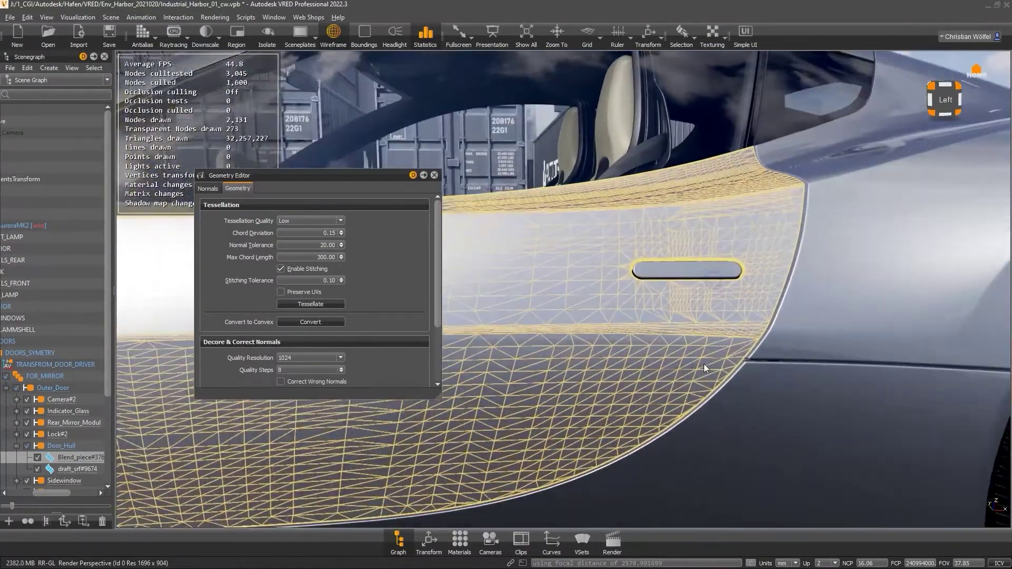
Step: Select the driver's door handle surface, retessellate it at High quality and examine its mesh
{"action": "left_click", "coordinate": [681, 266]}
{"action": "left_click", "coordinate": [311, 220]}
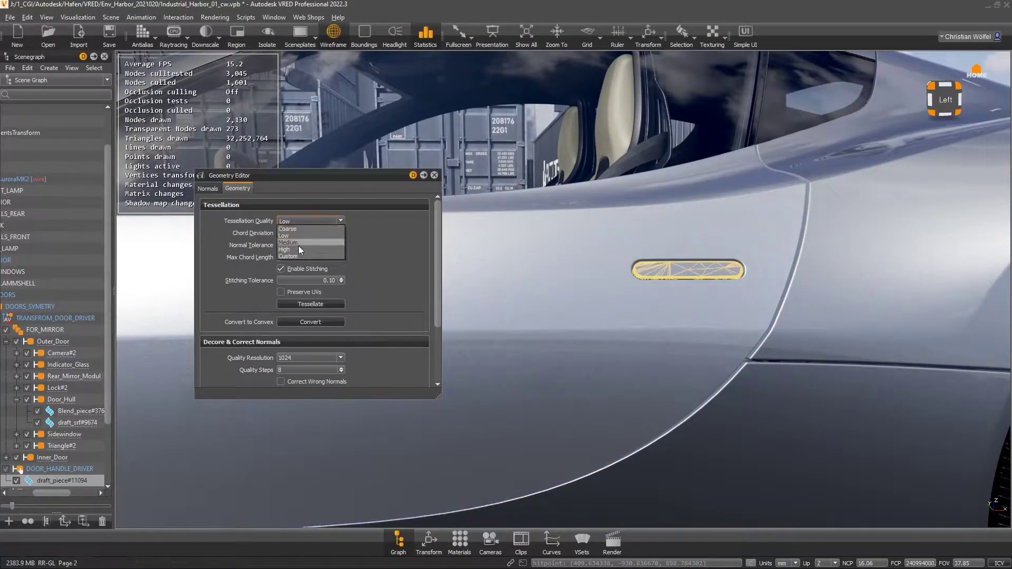
{"action": "left_click", "coordinate": [299, 245]}
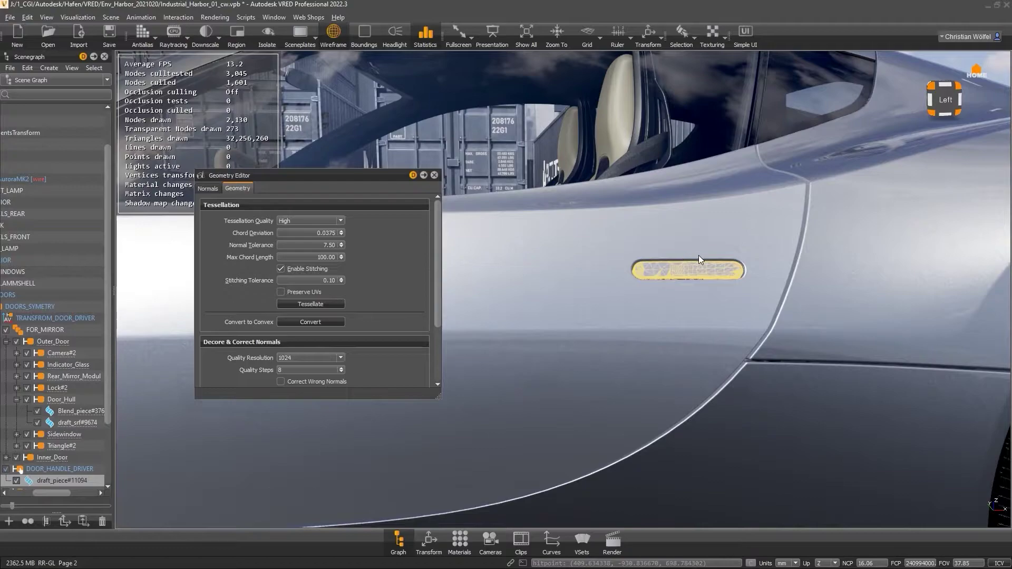
{"action": "left_click_drag", "start_coordinate": [698, 255], "coordinate": [491, 325]}
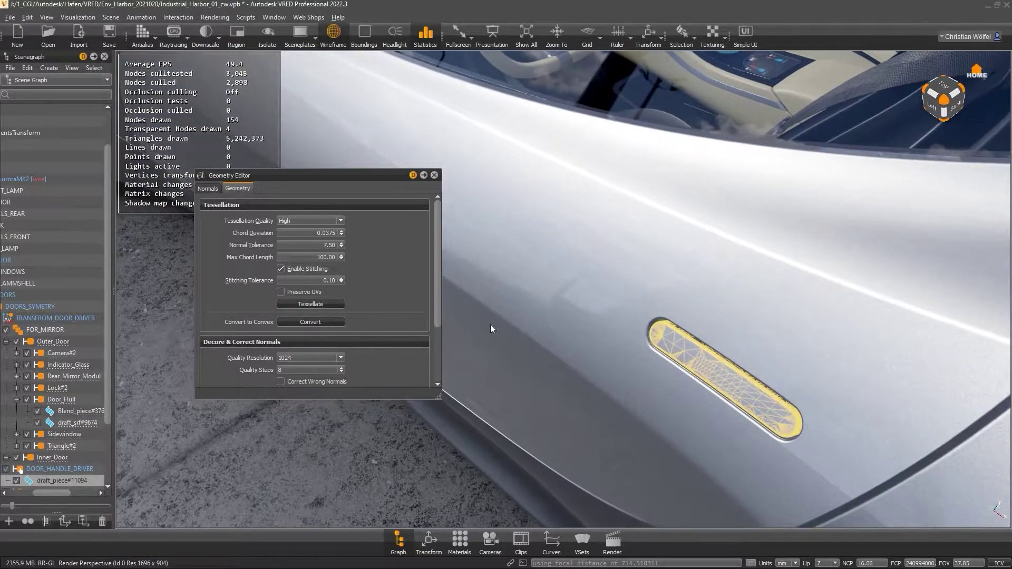
Step: Retessellate the door handle at Low quality and turn off the wireframe display
{"action": "left_click", "coordinate": [324, 221]}
{"action": "left_click", "coordinate": [290, 233]}
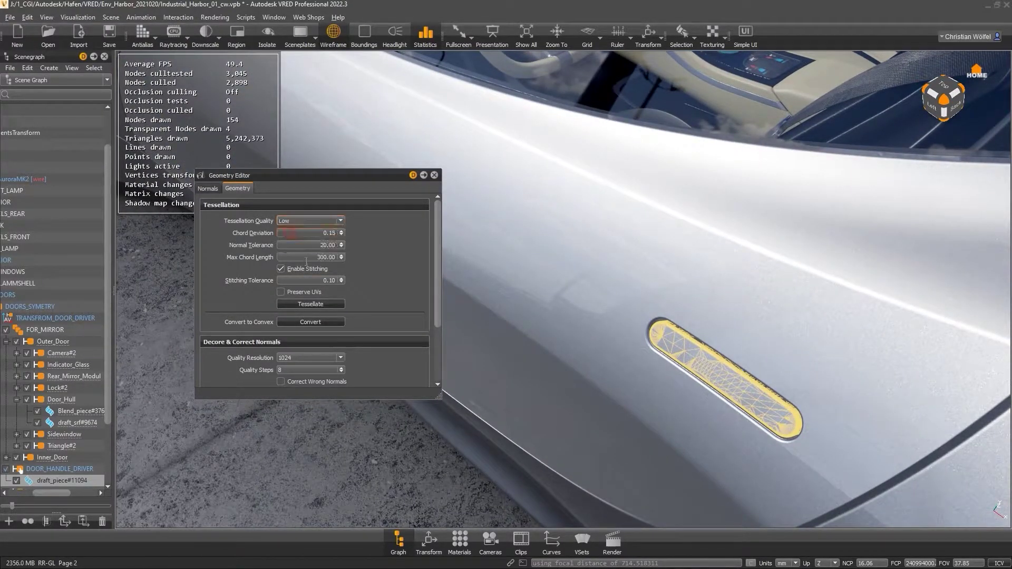
{"action": "left_click", "coordinate": [310, 304]}
{"action": "left_click_drag", "start_coordinate": [507, 330], "coordinate": [574, 347]}
{"action": "left_click", "coordinate": [333, 33]}
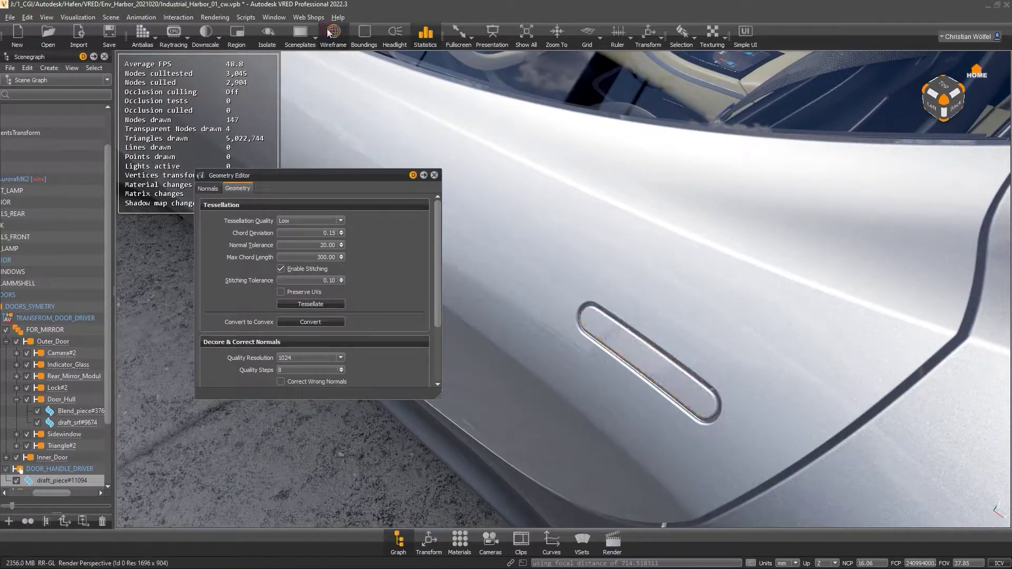
Step: Examine the render statistics while viewing the whole harbor from a distance and the car up close
{"action": "left_click_drag", "start_coordinate": [759, 316], "coordinate": [632, 259]}
{"action": "right_click_drag", "start_coordinate": [635, 344], "coordinate": [638, 151]}
{"action": "right_click_drag", "start_coordinate": [601, 366], "coordinate": [599, 294]}
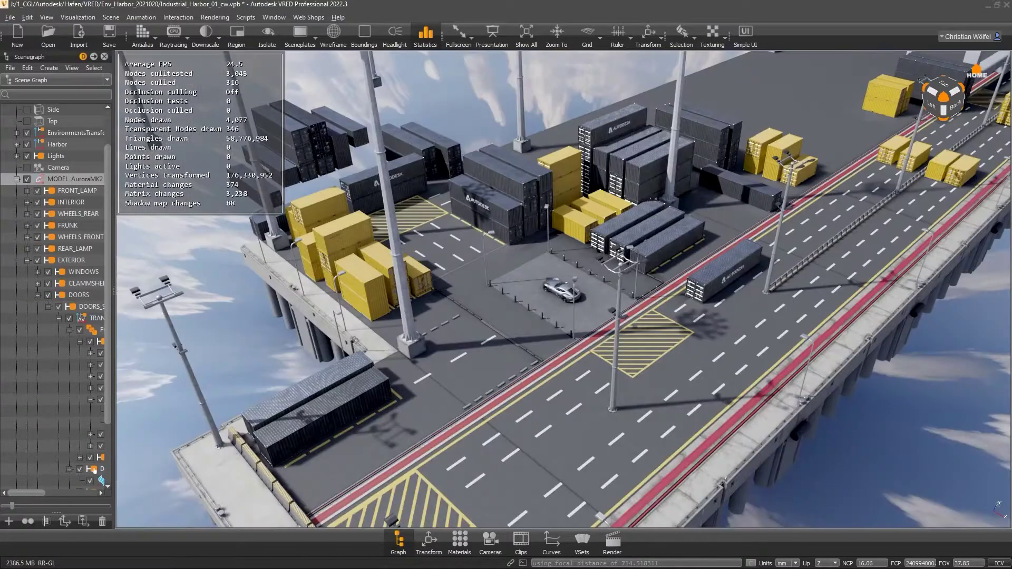
{"action": "scroll", "coordinate": [641, 432], "scroll_direction": "down", "scroll_amount": 10}
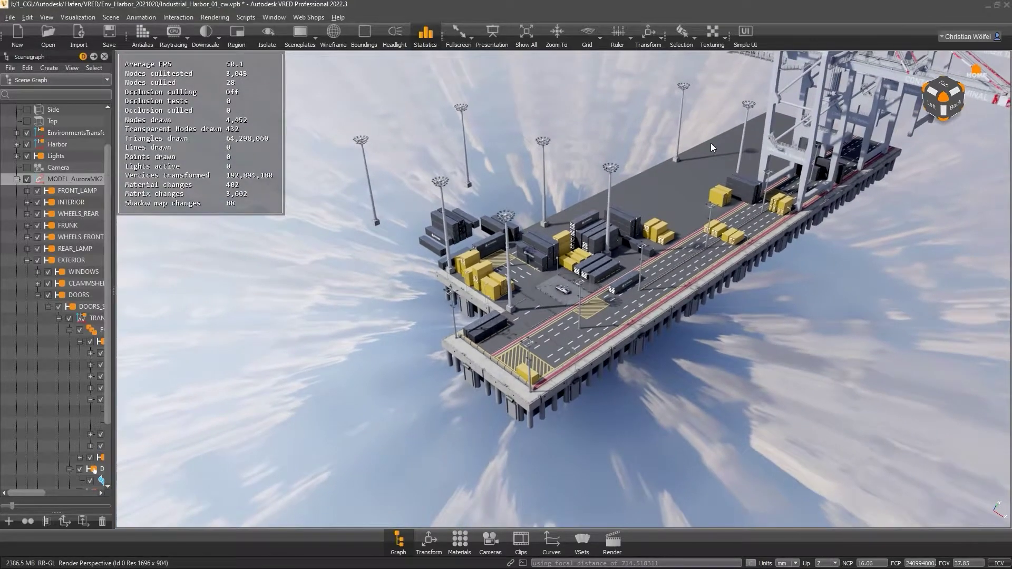
{"action": "right_click_drag", "start_coordinate": [711, 144], "coordinate": [724, 106]}
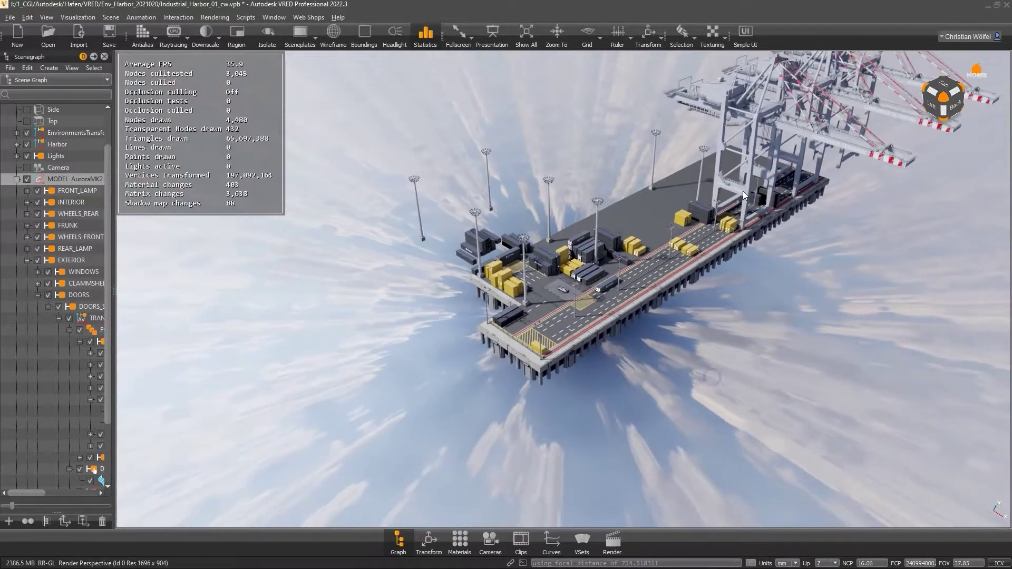
{"action": "middle_click_drag", "start_coordinate": [742, 191], "coordinate": [601, 311]}
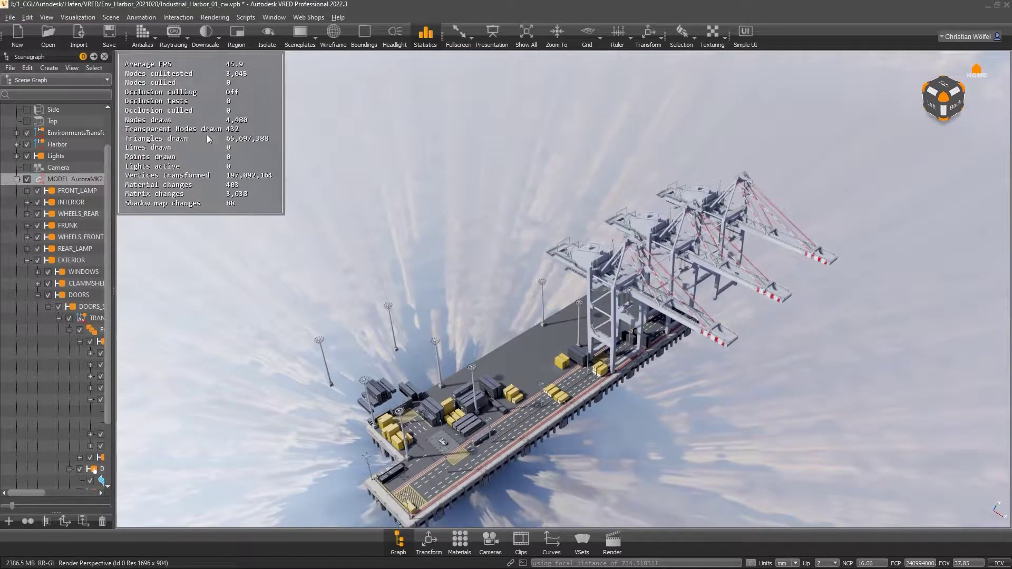
{"action": "middle_click_drag", "start_coordinate": [531, 449], "coordinate": [560, 247]}
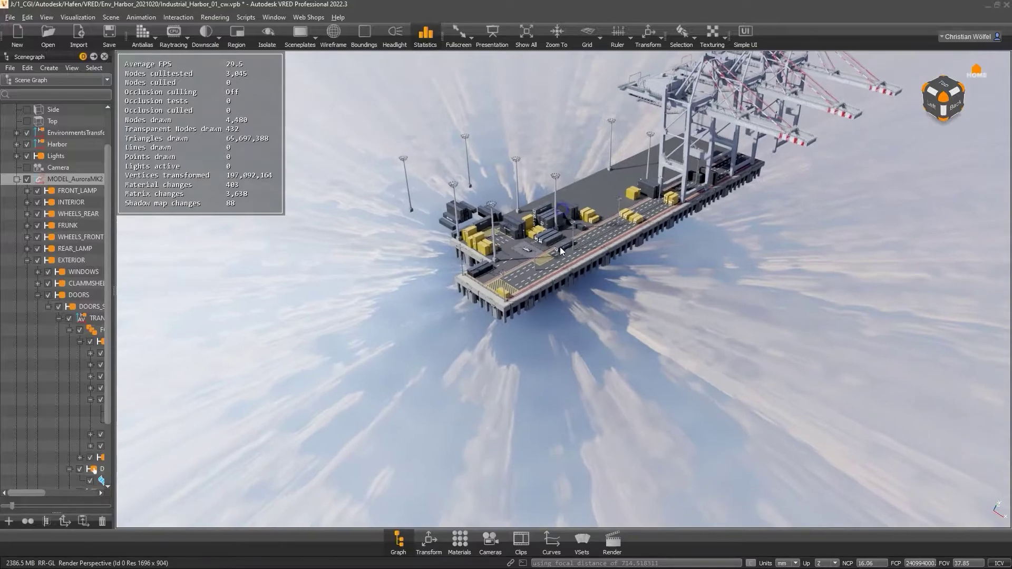
{"action": "right_click_drag", "start_coordinate": [559, 252], "coordinate": [589, 369]}
{"action": "left_click_drag", "start_coordinate": [565, 300], "coordinate": [561, 406]}
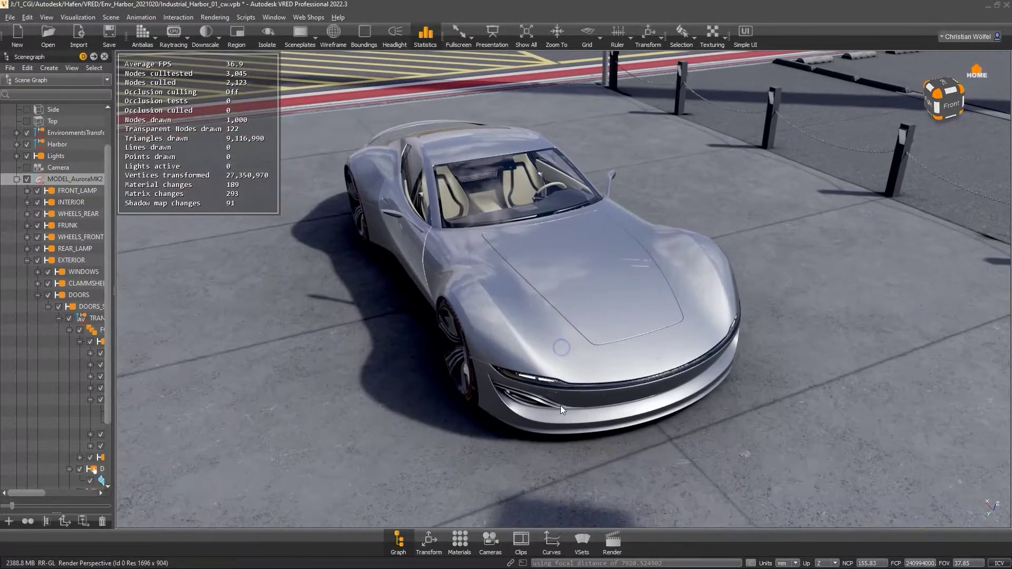
Step: Locate the nodes of the car's fender and front bumper surfaces from the 3D view, with the scene graph widened
{"action": "left_click", "coordinate": [556, 352]}
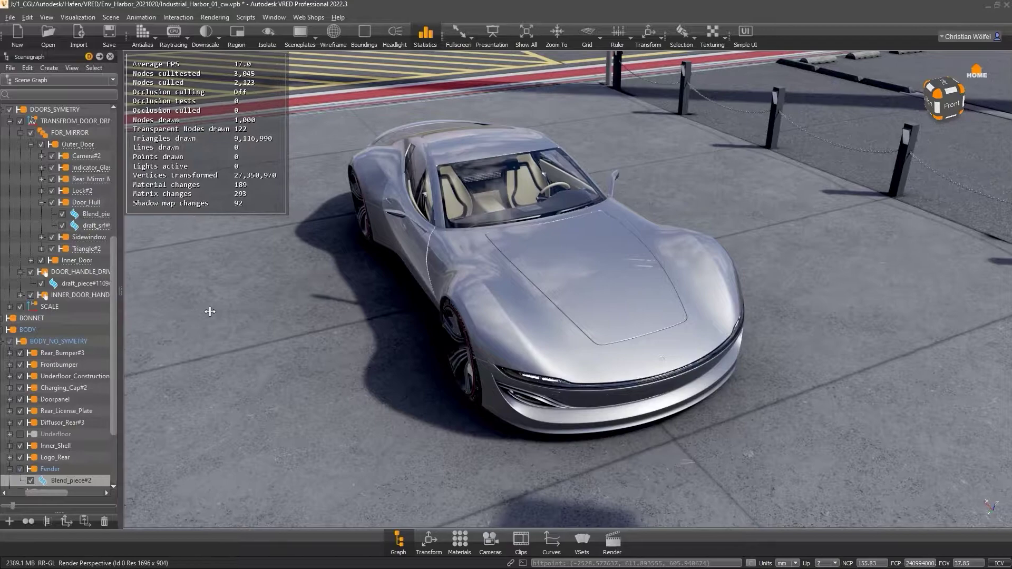
{"action": "left_click_drag", "start_coordinate": [115, 315], "coordinate": [212, 315]}
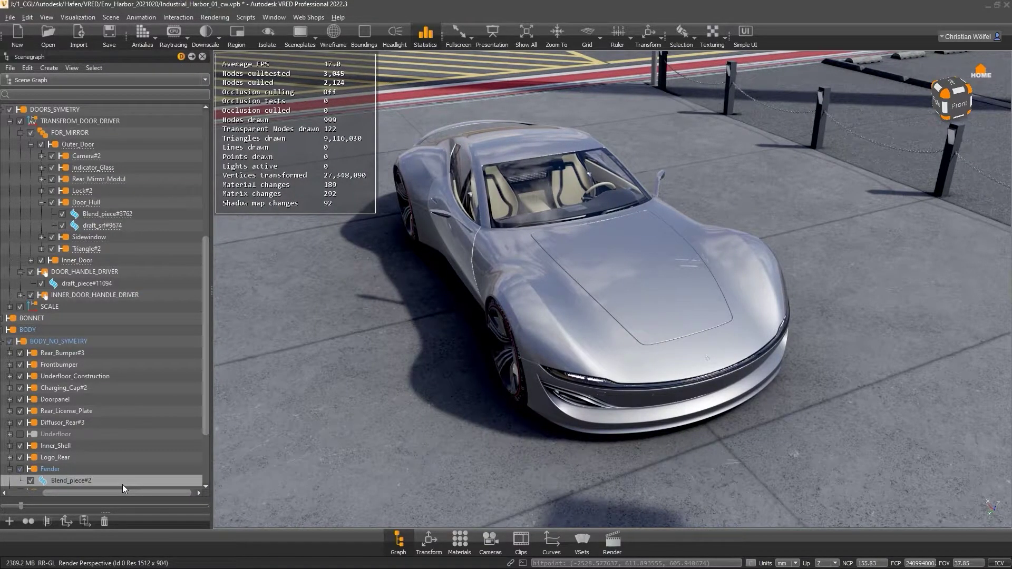
{"action": "left_click_drag", "start_coordinate": [533, 298], "coordinate": [574, 399]}
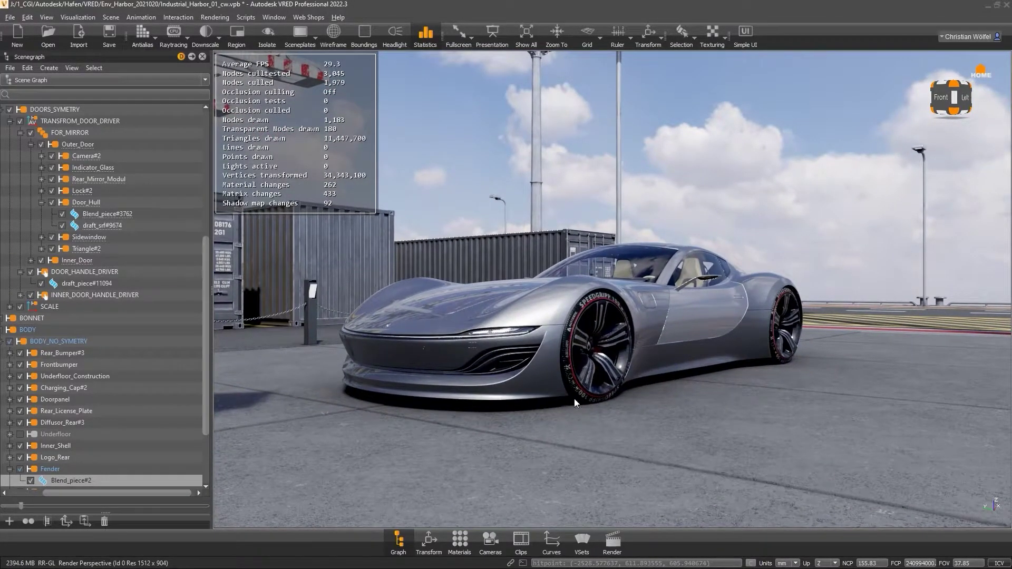
{"action": "left_click", "coordinate": [552, 380]}
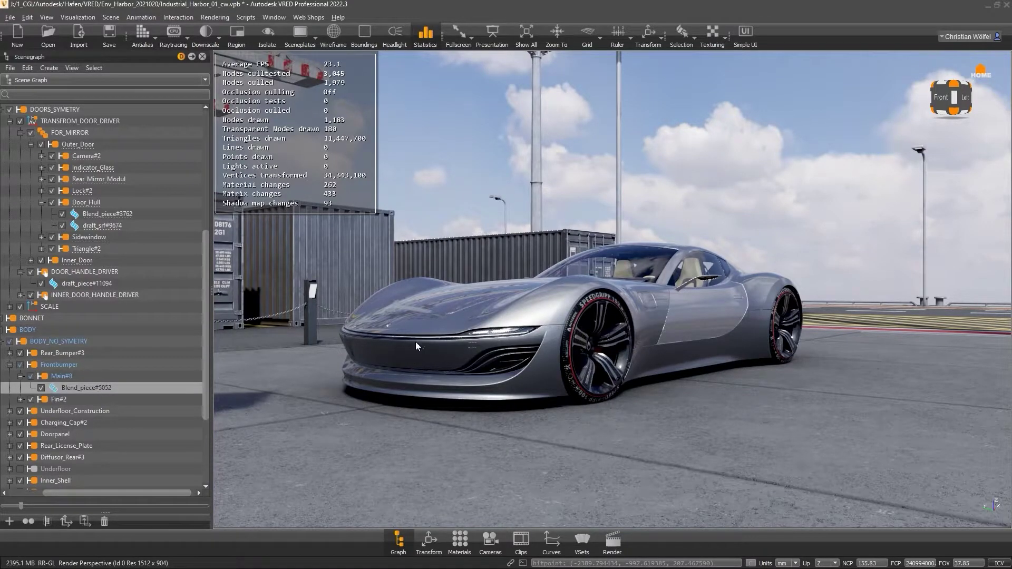
Step: Examine the harbor container's outer back wall and the whole MODEL_AuroraMK2 in wireframe display, and turn the wireframe off
{"action": "left_click_drag", "start_coordinate": [416, 342], "coordinate": [320, 286]}
{"action": "left_click", "coordinate": [320, 286]}
{"action": "right_click_drag", "start_coordinate": [319, 284], "coordinate": [382, 24]}
{"action": "left_click", "coordinate": [331, 37]}
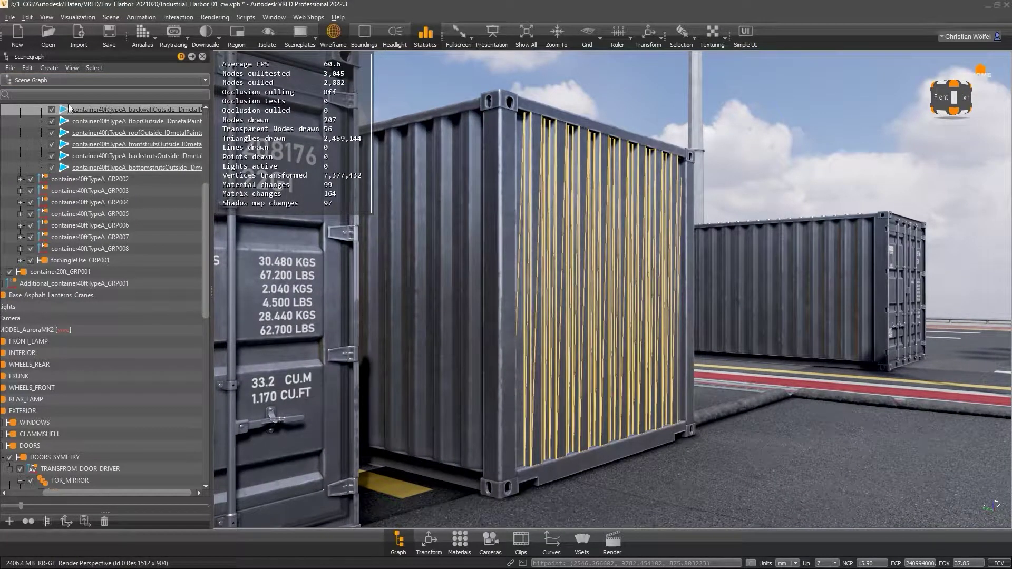
{"action": "left_click", "coordinate": [333, 37]}
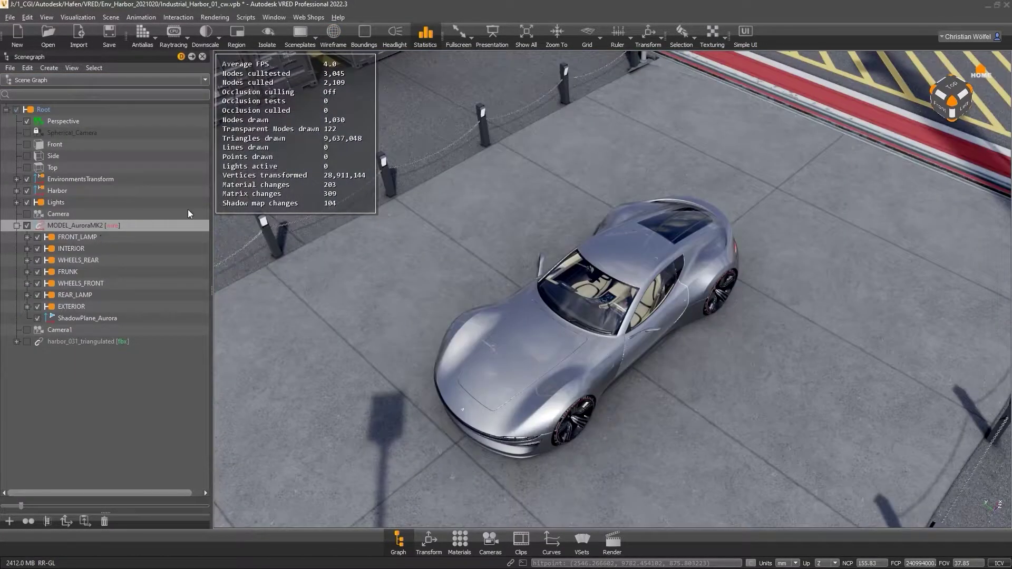
{"action": "left_click", "coordinate": [332, 38]}
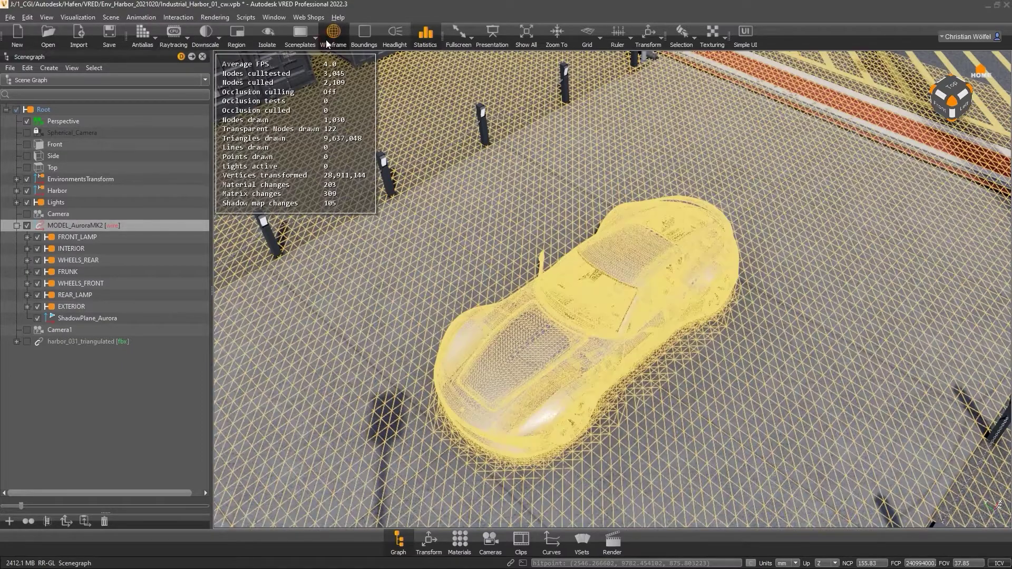
{"action": "left_click", "coordinate": [332, 38]}
Step: Start converting the surfaces of MODEL_AuroraMK2 to mesh and cancel the conversion
{"action": "right_click", "coordinate": [81, 227]}
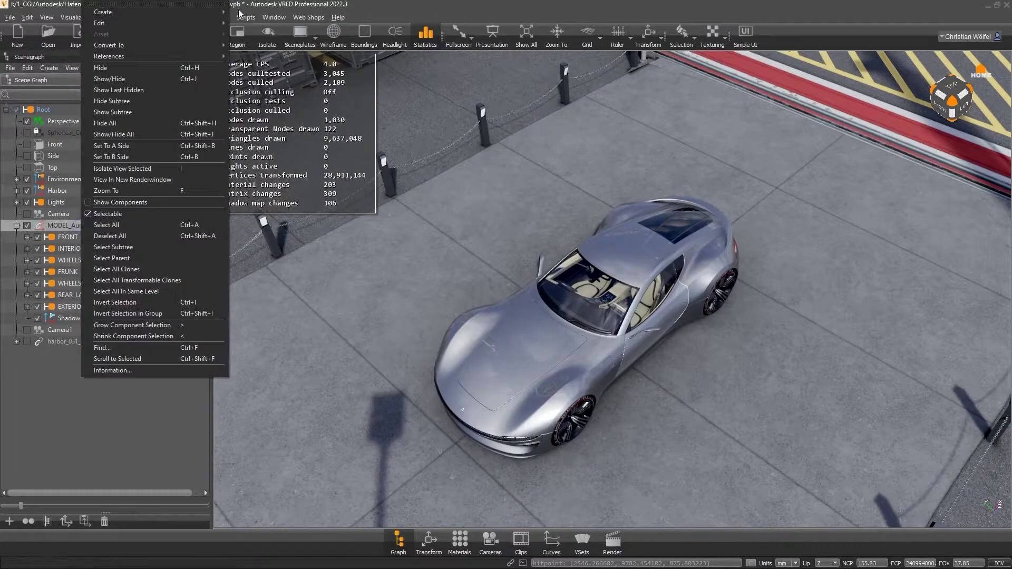
{"action": "mouse_move", "coordinate": [185, 26]}
{"action": "mouse_move", "coordinate": [282, 21]}
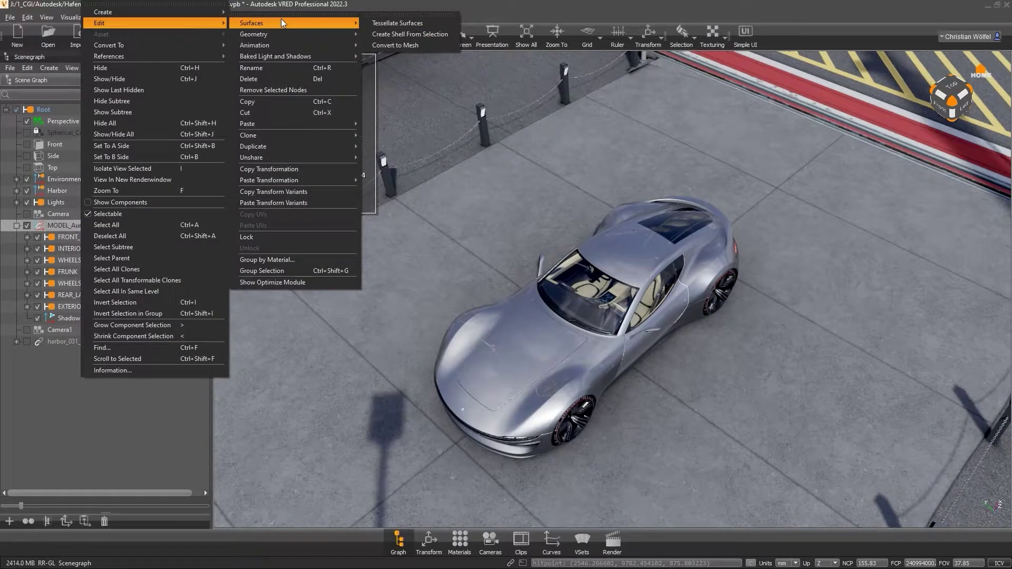
{"action": "left_click", "coordinate": [387, 46]}
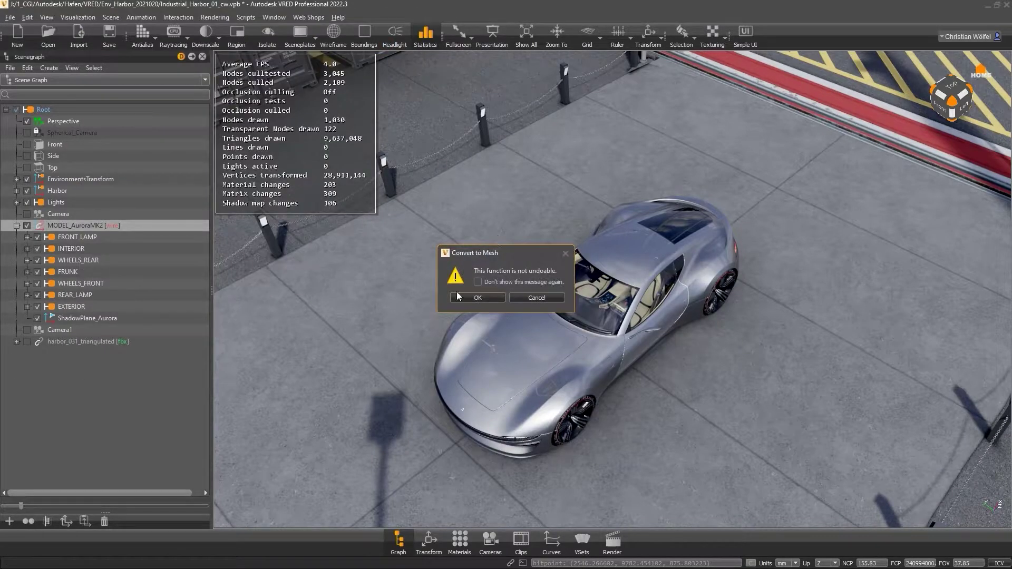
{"action": "left_click", "coordinate": [539, 298]}
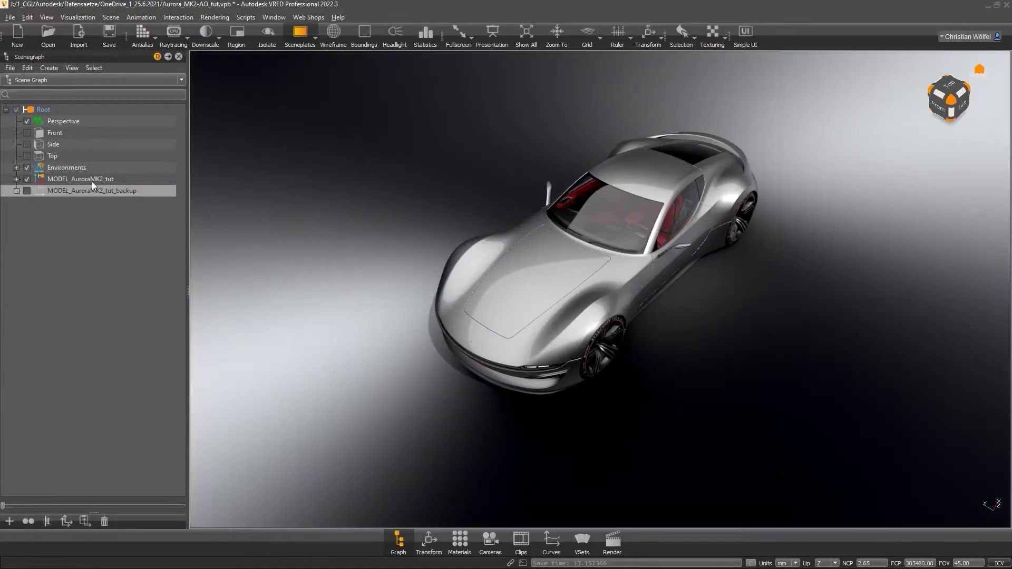
Step: Expand MODEL_AuroraMK2_tut and its material groups in the scene graph to show the nodes inside each one
{"action": "left_click", "coordinate": [16, 179]}
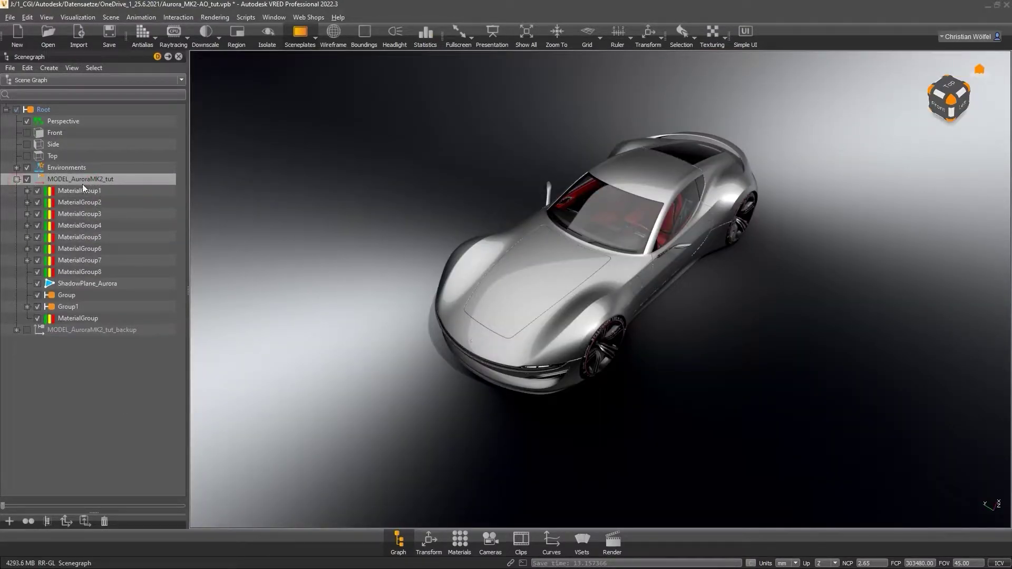
{"action": "left_click", "coordinate": [27, 191]}
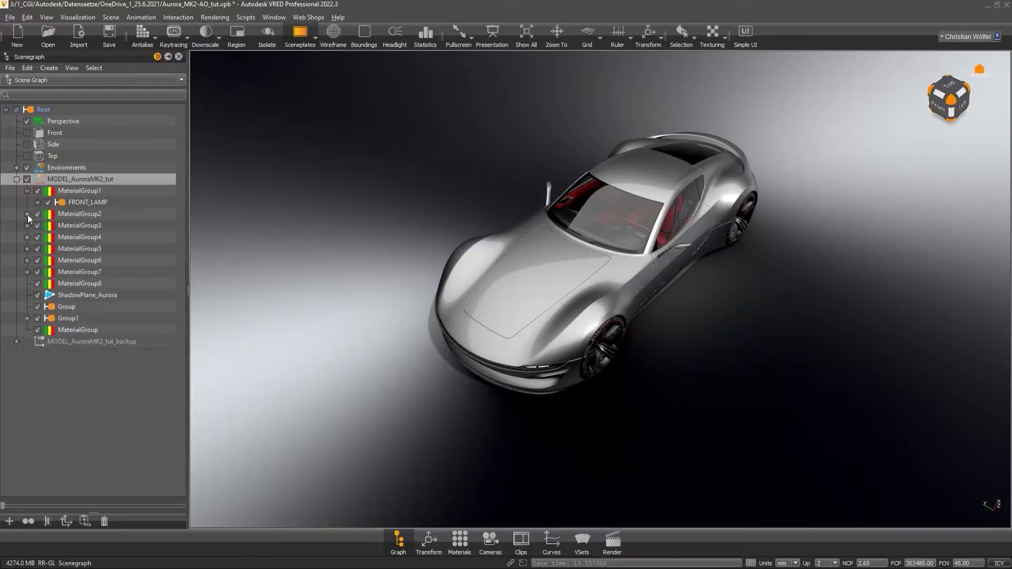
{"action": "left_click", "coordinate": [27, 214]}
{"action": "double_click", "coordinate": [53, 178]}
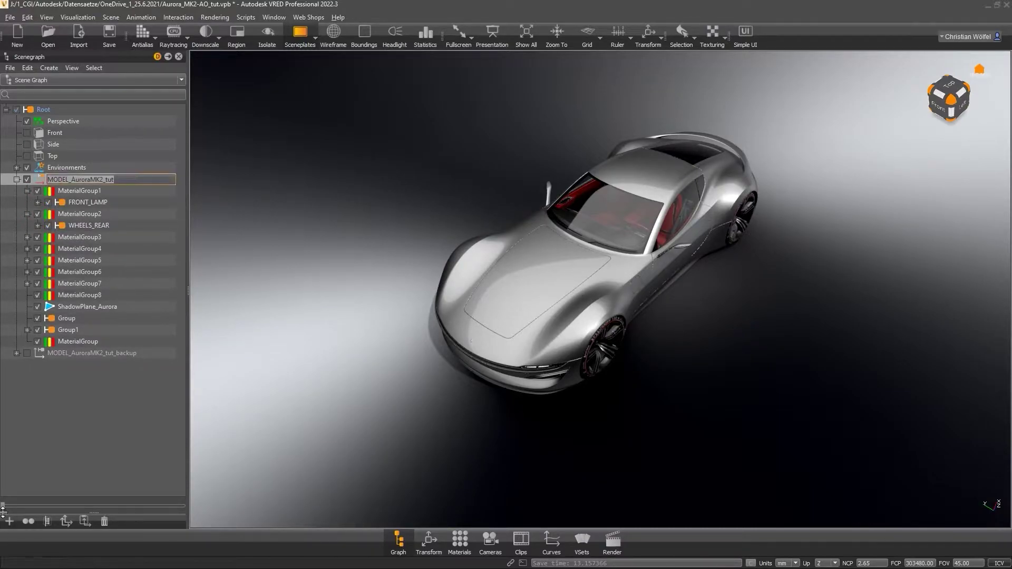
{"action": "left_click_drag", "start_coordinate": [3, 506], "coordinate": [34, 505]}
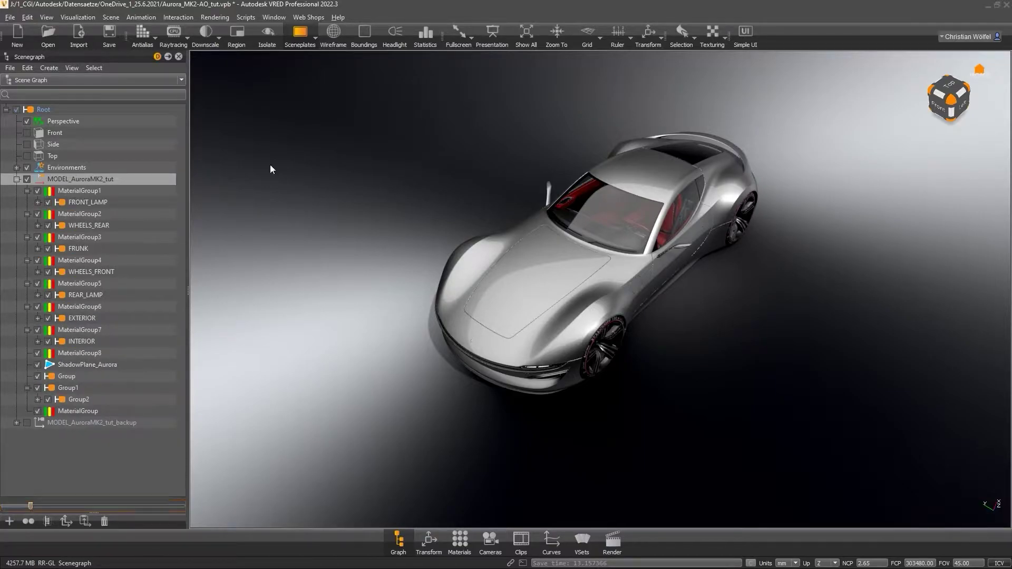
Step: Inspect the nested groups inside Group1, collapse it and select MaterialGroup1
{"action": "left_click", "coordinate": [71, 401]}
{"action": "left_click", "coordinate": [37, 399]}
{"action": "left_click", "coordinate": [48, 411]}
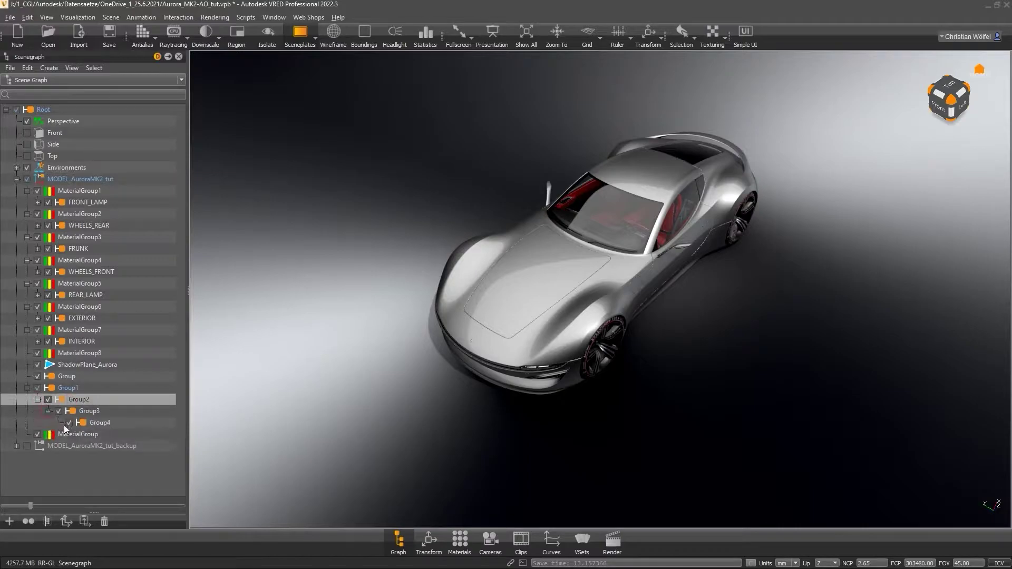
{"action": "left_click", "coordinate": [90, 423]}
{"action": "left_click", "coordinate": [102, 411]}
{"action": "left_click", "coordinate": [92, 399]}
{"action": "left_click", "coordinate": [87, 388]}
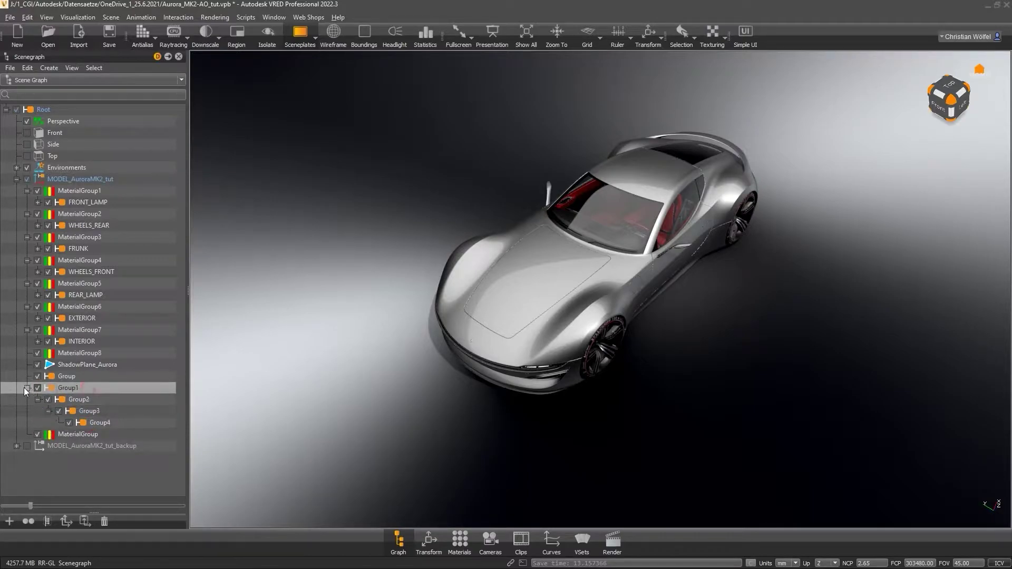
{"action": "left_click", "coordinate": [25, 388]}
{"action": "left_click", "coordinate": [79, 180]}
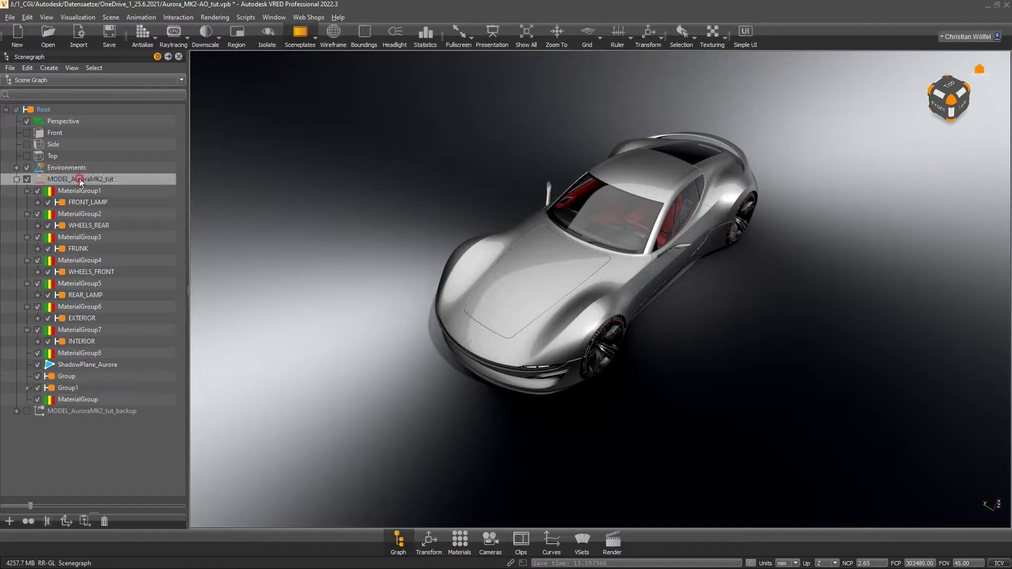
{"action": "left_click", "coordinate": [82, 191]}
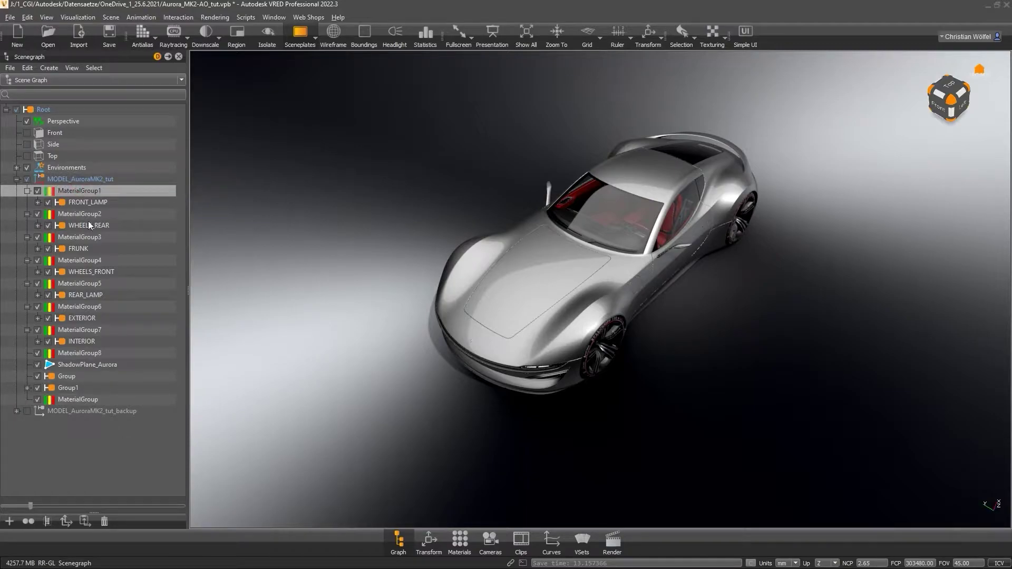
Step: Examine the car's outer bonnet surface in wireframe display and select the Shell3 and Blend_piece#4151 nodes
{"action": "double_click", "coordinate": [538, 291]}
{"action": "right_click_drag", "start_coordinate": [527, 207], "coordinate": [539, 343], "text": "alt"}
{"action": "left_click_drag", "start_coordinate": [539, 343], "coordinate": [481, 287], "text": "alt"}
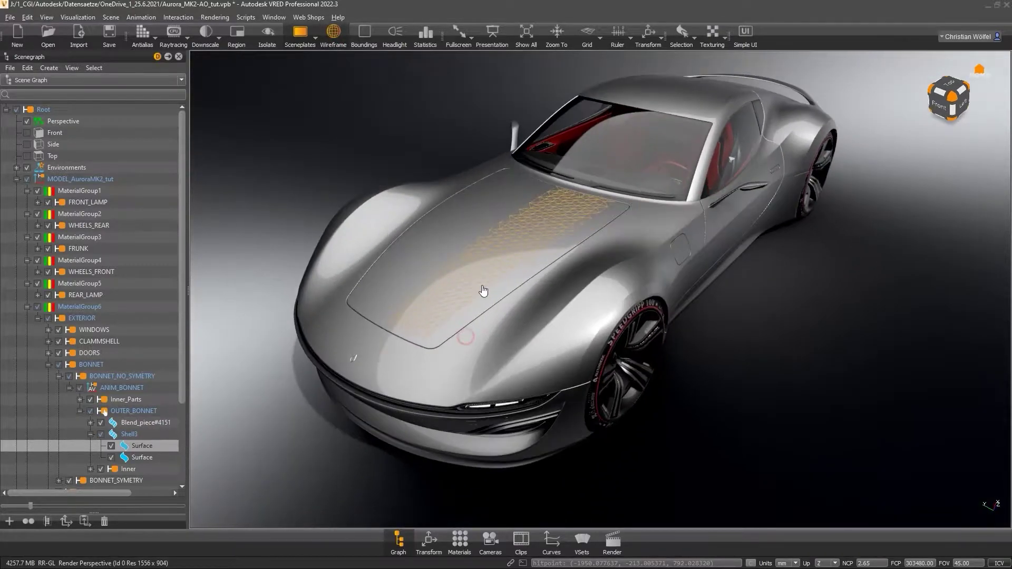
{"action": "middle_click_drag", "start_coordinate": [481, 287], "coordinate": [522, 248], "text": "alt"}
{"action": "left_click", "coordinate": [132, 435]}
{"action": "left_click", "coordinate": [143, 423], "text": "shift"}
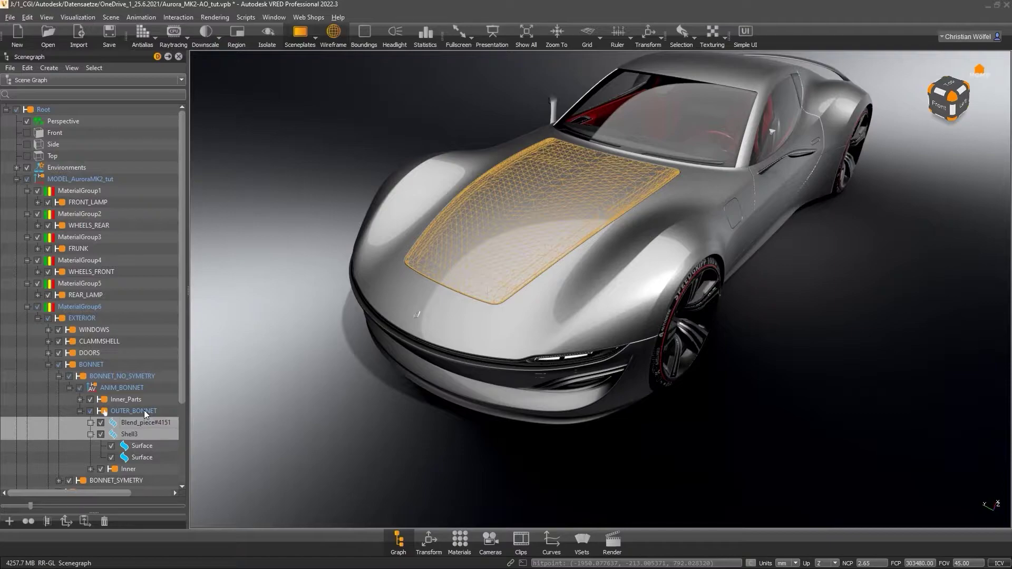
Step: Merge the selected Shell3 and Blend_piece#4151 nodes of the outer bonnet into a single geometry
{"action": "key", "text": "ctrl+m"}
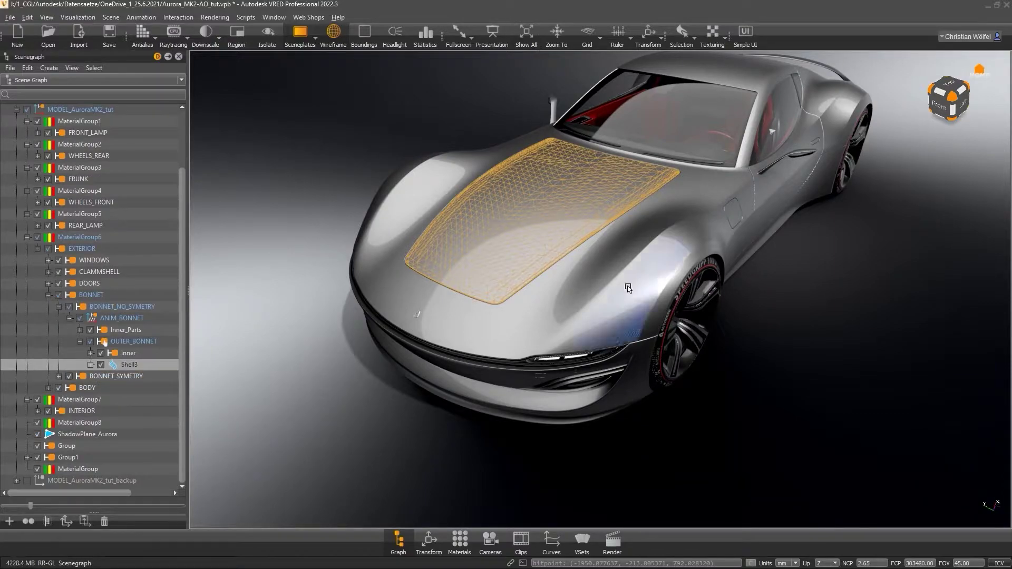
Step: Try to merge the geometry of the Blend_piece#2, Shell1 and Shell2 nodes in the Fender group
{"action": "left_click", "coordinate": [628, 284], "text": "ctrl+shift"}
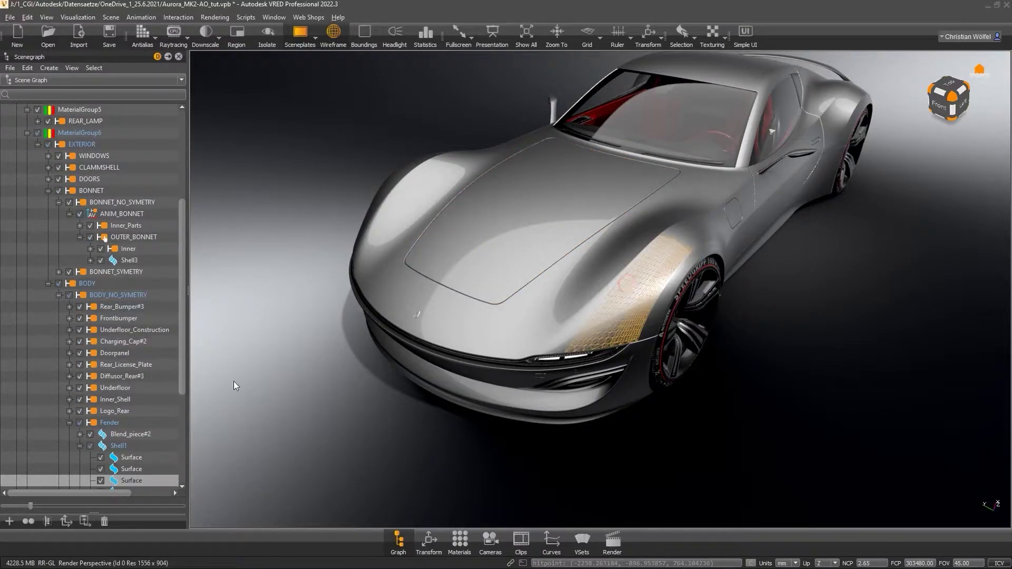
{"action": "left_click", "coordinate": [79, 446]}
{"action": "left_click", "coordinate": [123, 434]}
{"action": "left_click", "coordinate": [122, 454], "text": "shift"}
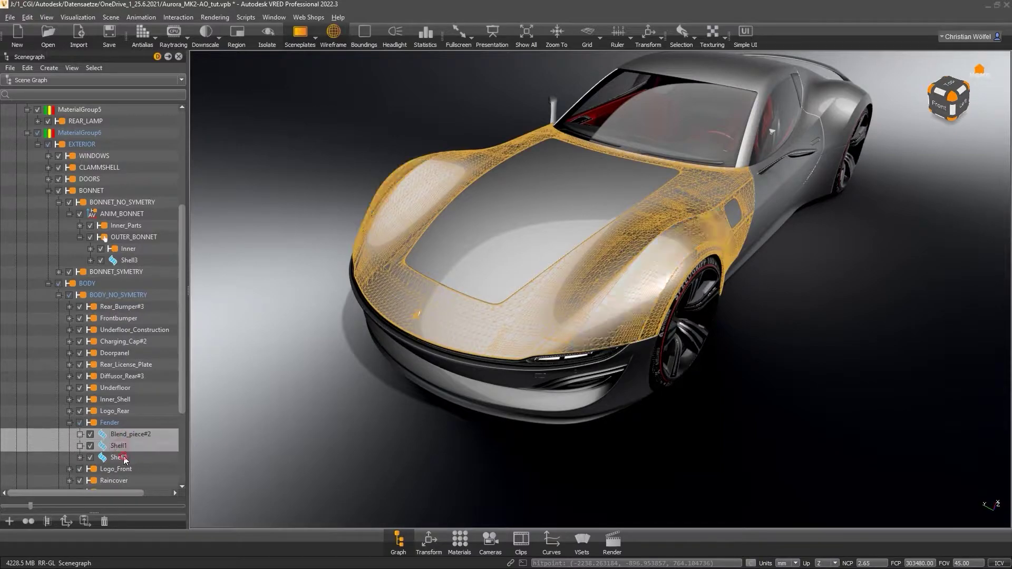
{"action": "right_click", "coordinate": [127, 444]}
{"action": "mouse_move", "coordinate": [226, 87]}
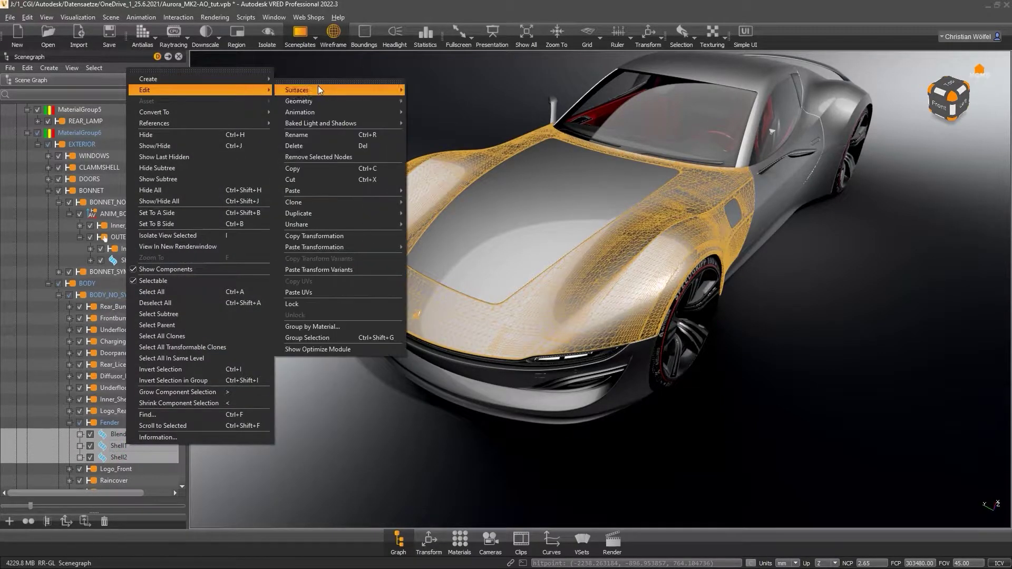
{"action": "mouse_move", "coordinate": [319, 101]}
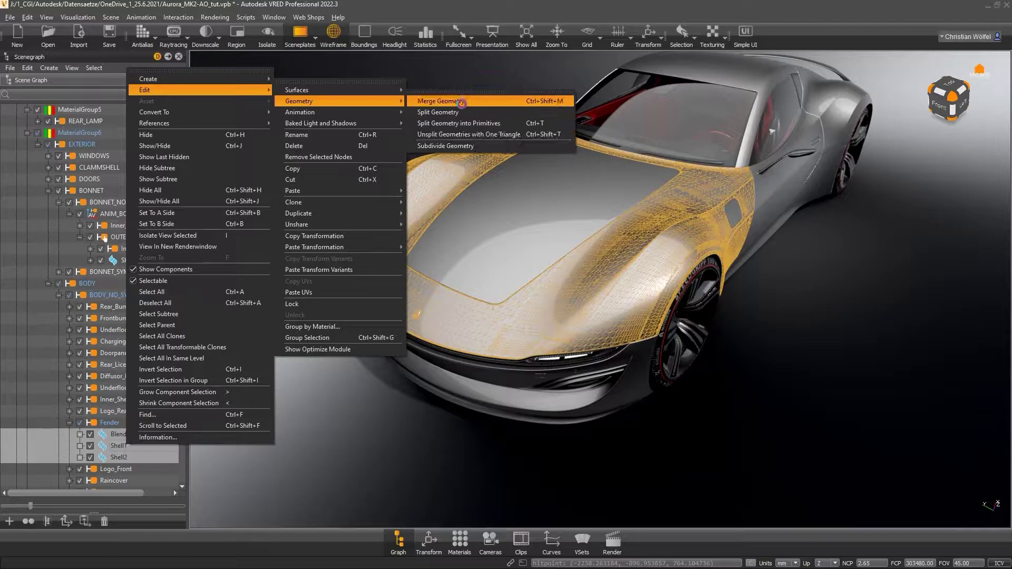
{"action": "left_click", "coordinate": [462, 112]}
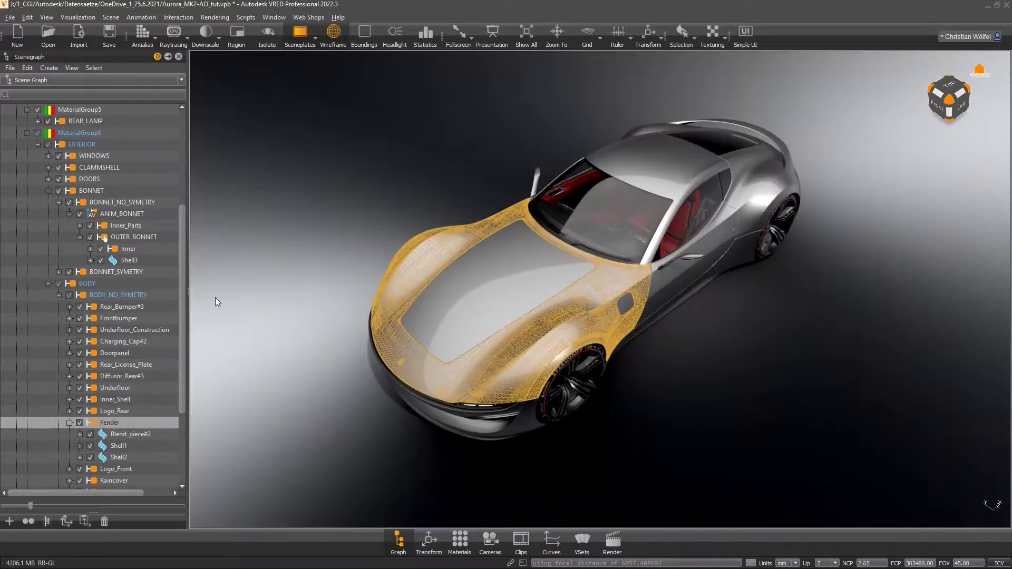
Step: Optimize the Fender group with the Merge Geometry Nodes option enabled in the Optimize module, then close the module
{"action": "right_click", "coordinate": [156, 422]}
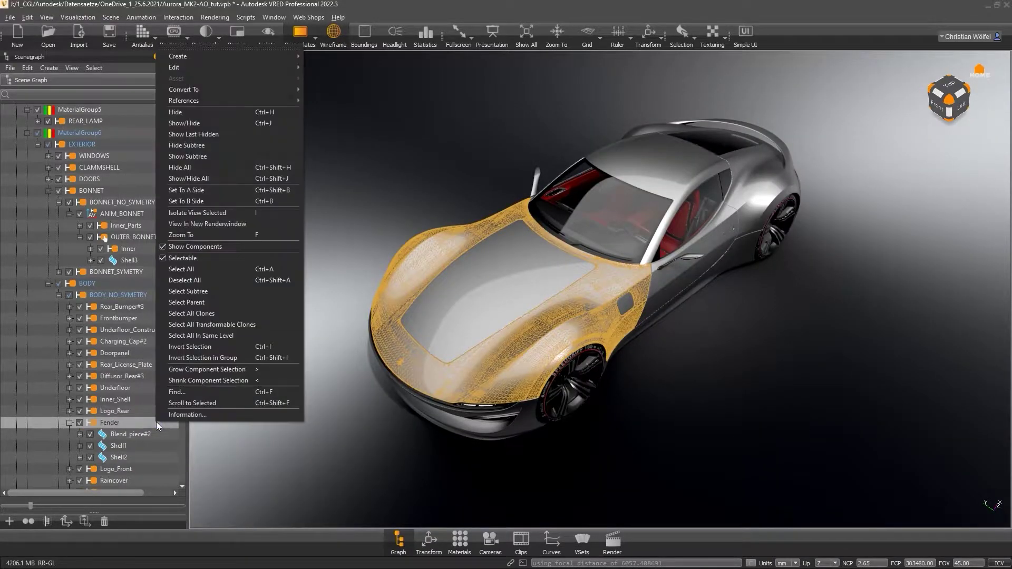
{"action": "mouse_move", "coordinate": [261, 62]}
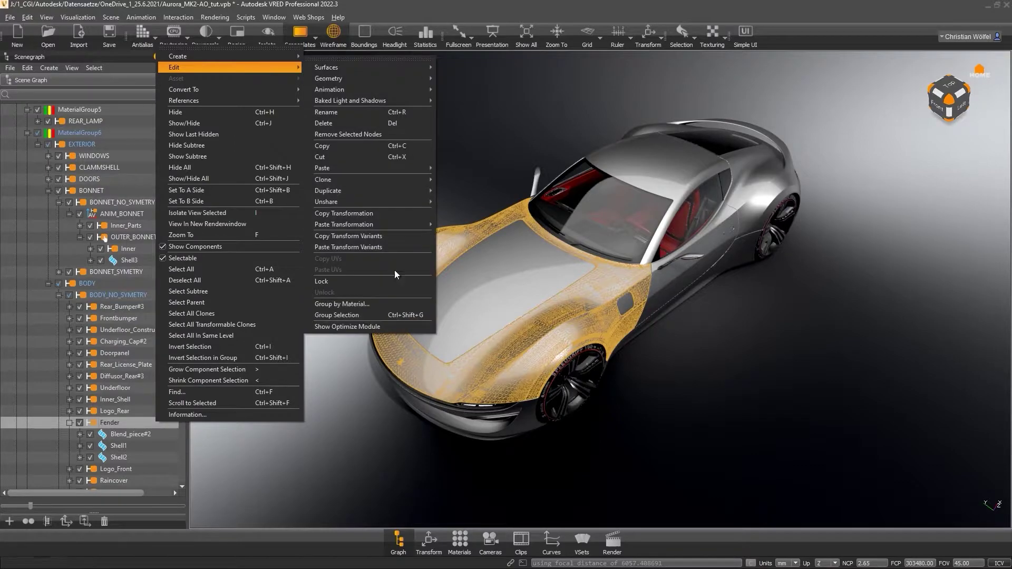
{"action": "left_click", "coordinate": [386, 321]}
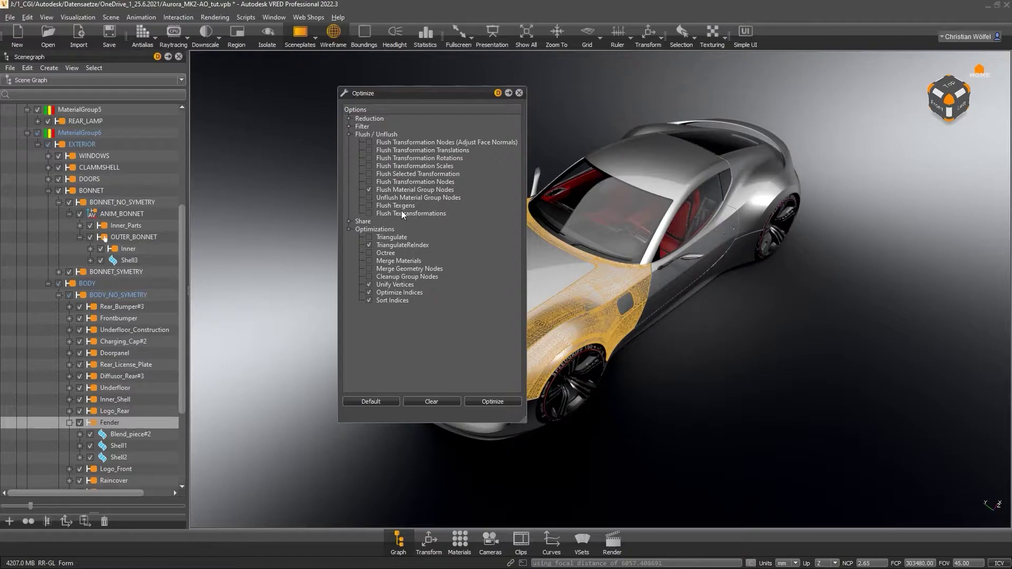
{"action": "left_click", "coordinate": [370, 269]}
{"action": "left_click", "coordinate": [484, 402]}
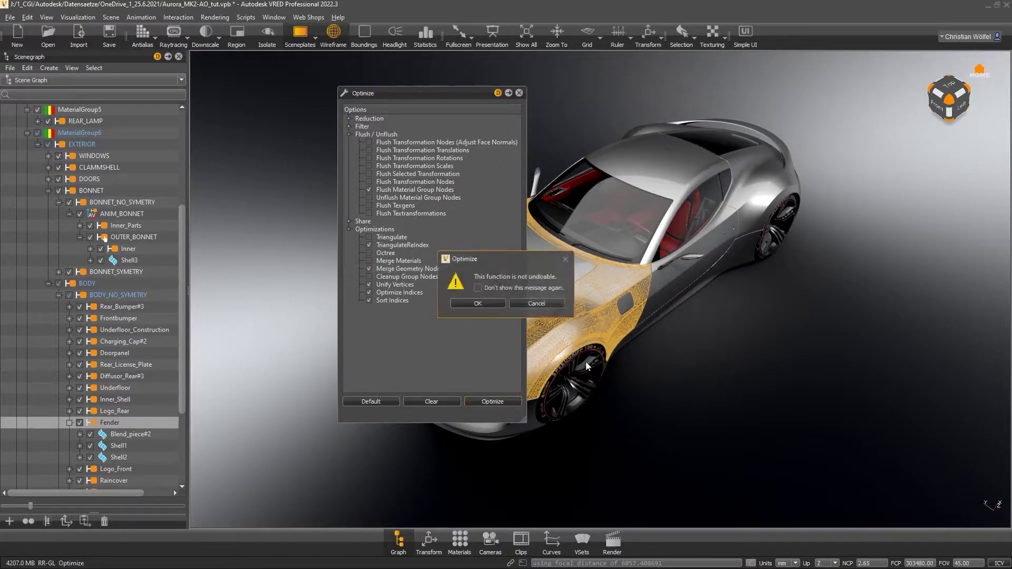
{"action": "left_click", "coordinate": [485, 302]}
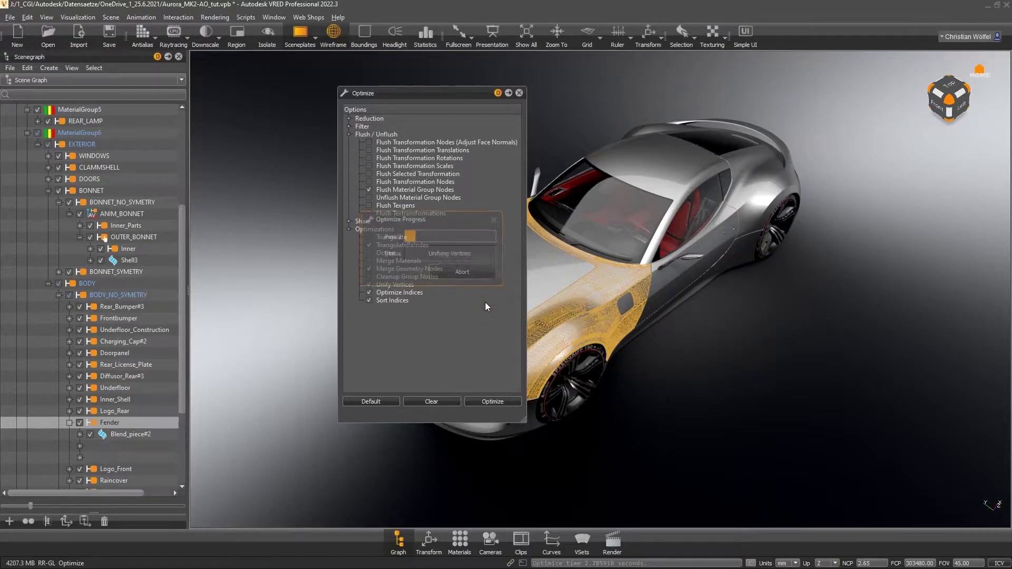
{"action": "left_click", "coordinate": [144, 423]}
{"action": "left_click", "coordinate": [519, 93]}
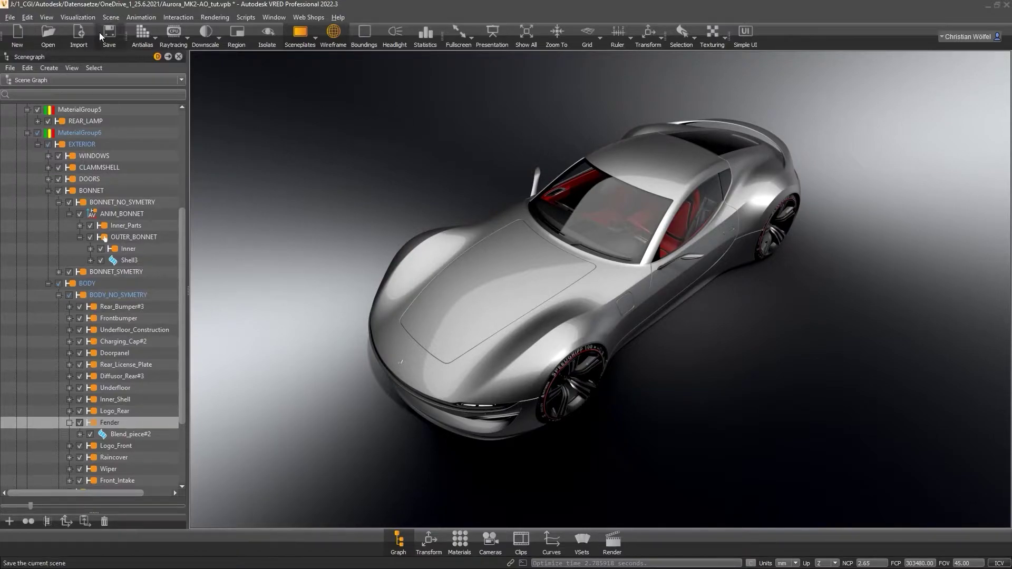
Step: Look through the list of keyboard shortcuts, from the animation entries to the interaction and material editor entries, and close it
{"action": "left_click", "coordinate": [45, 18]}
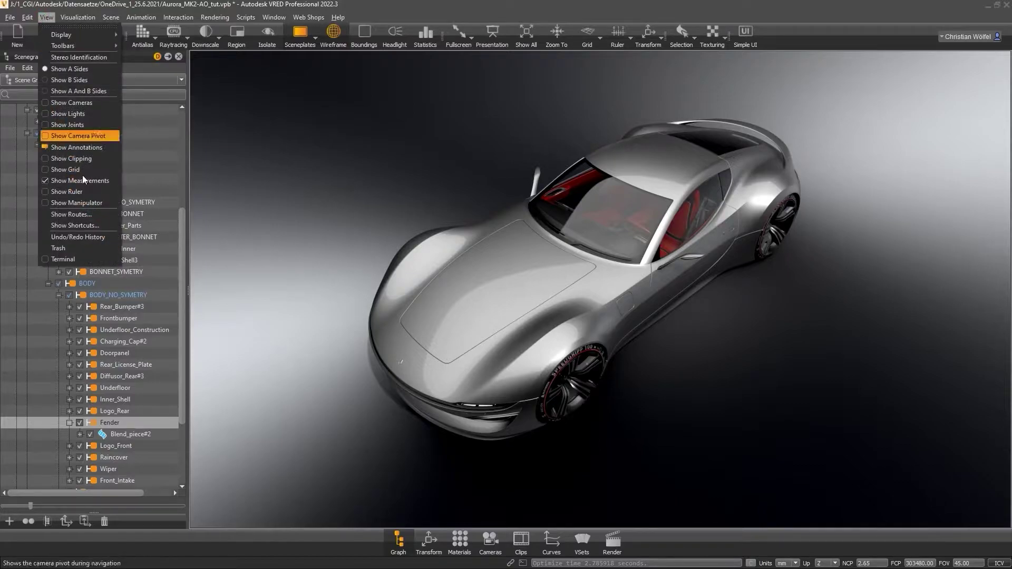
{"action": "left_click", "coordinate": [79, 227]}
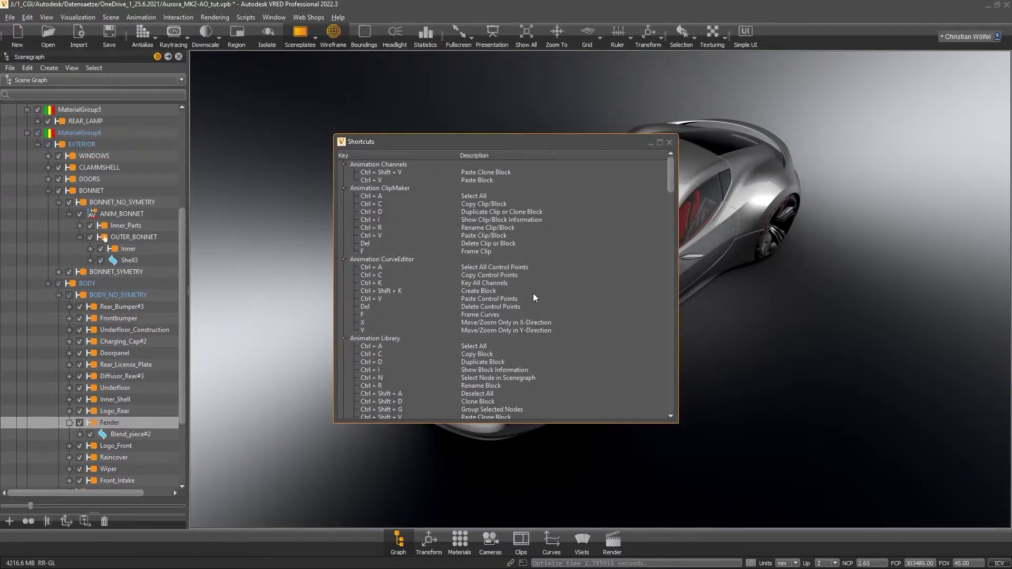
{"action": "scroll", "coordinate": [533, 295], "scroll_direction": "down", "scroll_amount": 4}
{"action": "left_click_drag", "start_coordinate": [670, 181], "coordinate": [671, 183]}
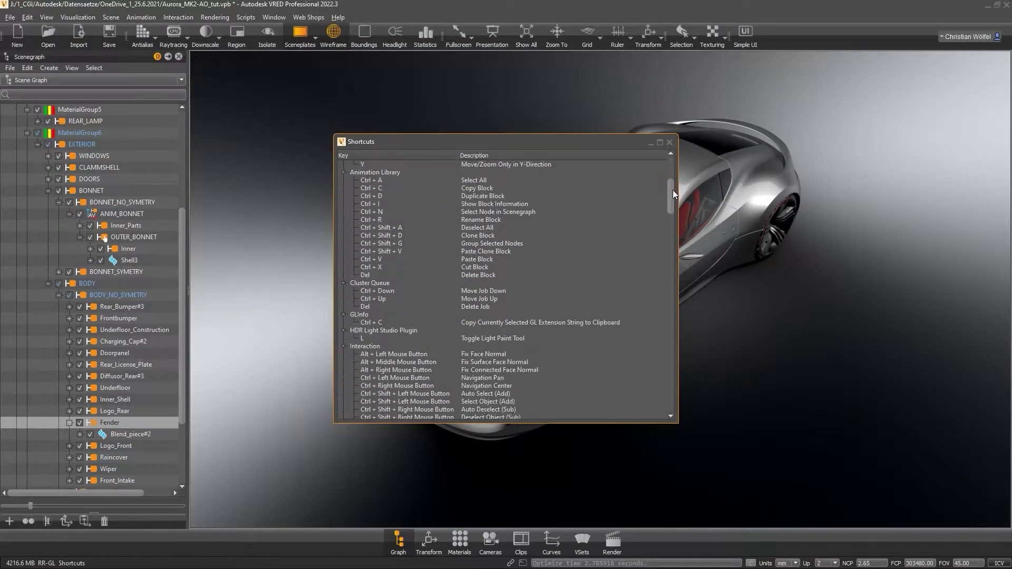
{"action": "scroll", "coordinate": [673, 191], "scroll_direction": "down", "scroll_amount": 8}
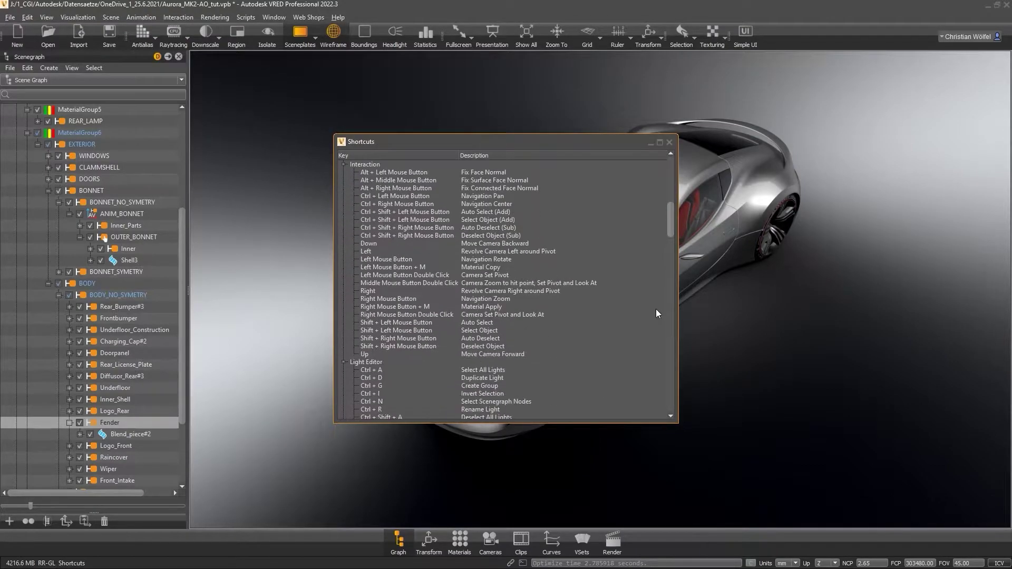
{"action": "scroll", "coordinate": [656, 313], "scroll_direction": "down", "scroll_amount": 15}
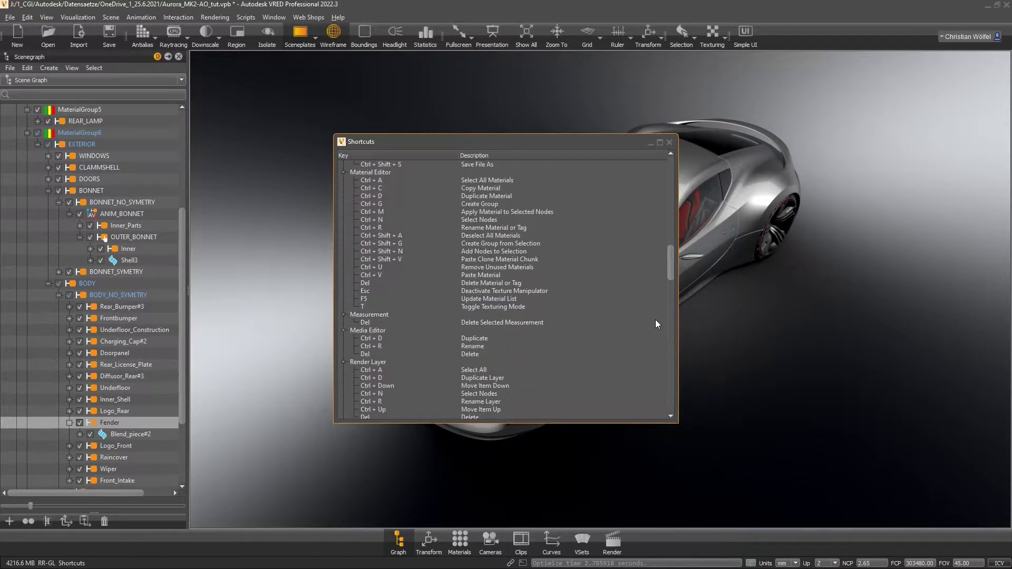
{"action": "left_click", "coordinate": [669, 143]}
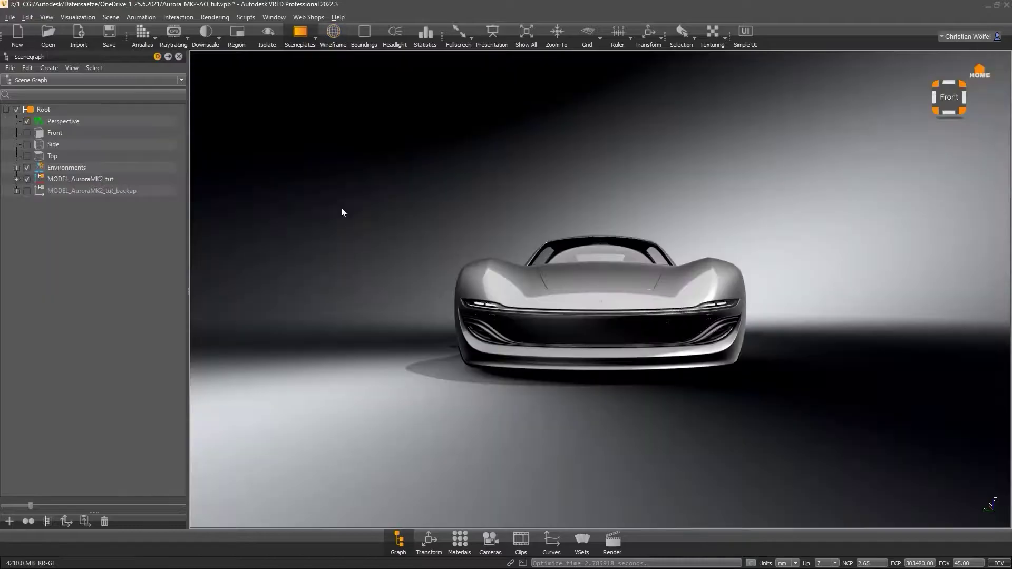
Step: Expand and select MODEL_AuroraMK2_tut in the scene graph, and briefly view the Optimize module from the scene tools
{"action": "left_click", "coordinate": [17, 179]}
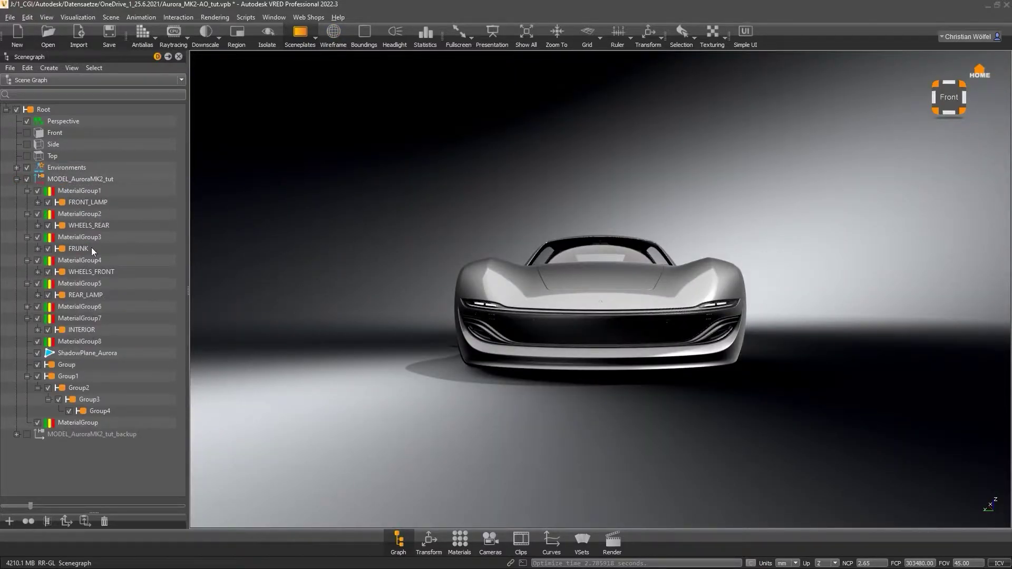
{"action": "left_click", "coordinate": [132, 178]}
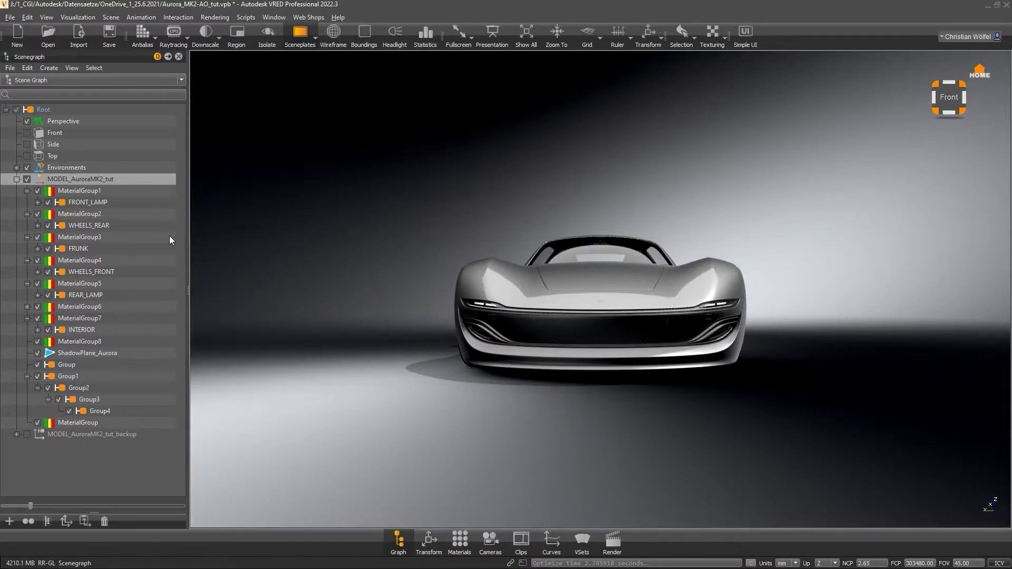
{"action": "left_click", "coordinate": [115, 18]}
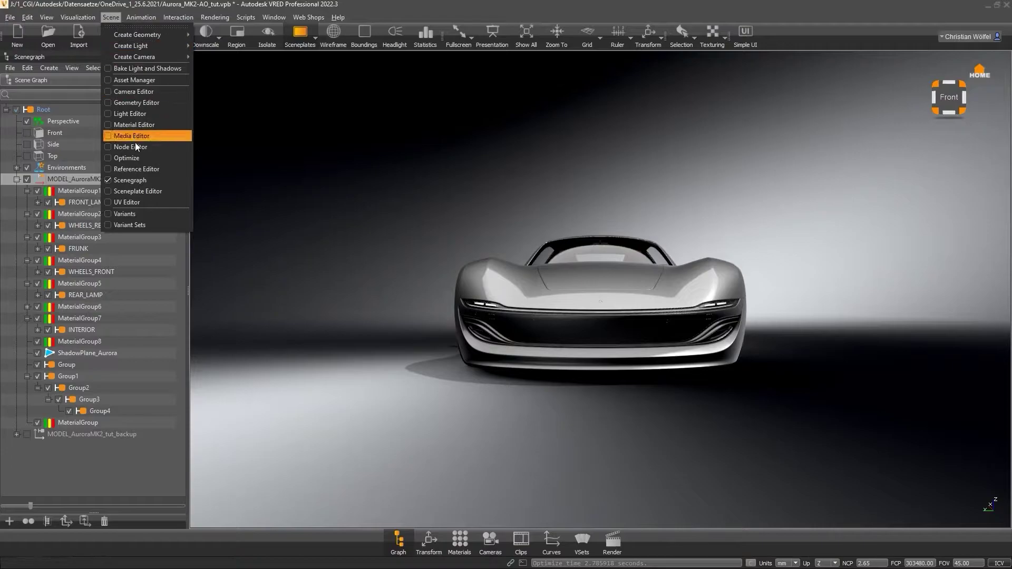
{"action": "left_click", "coordinate": [137, 160]}
{"action": "left_click", "coordinate": [519, 93]}
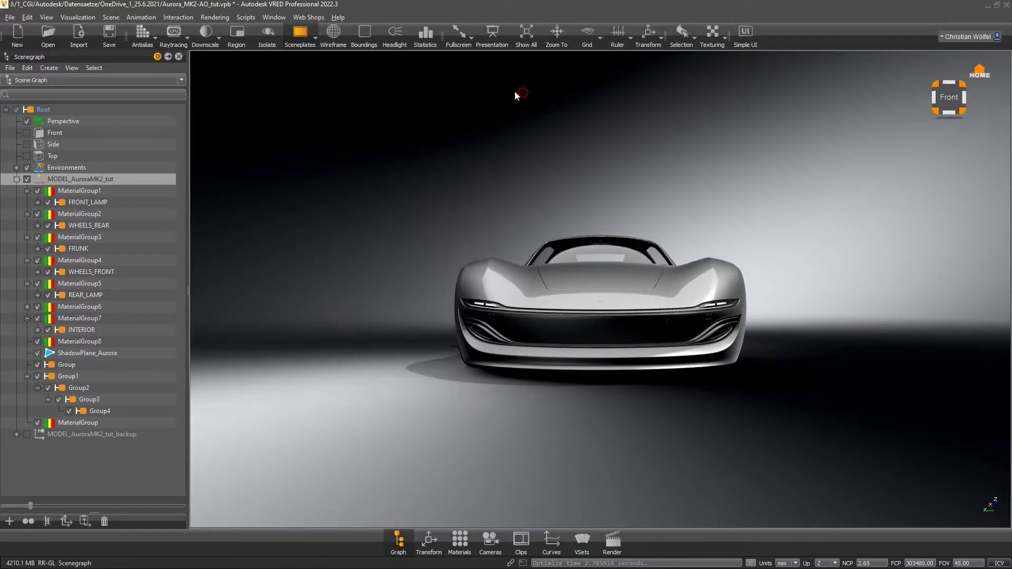
Step: Open the Optimize module for MODEL_AuroraMK2_tut, restore its default options and close it
{"action": "right_click", "coordinate": [140, 179]}
{"action": "mouse_move", "coordinate": [200, 200]}
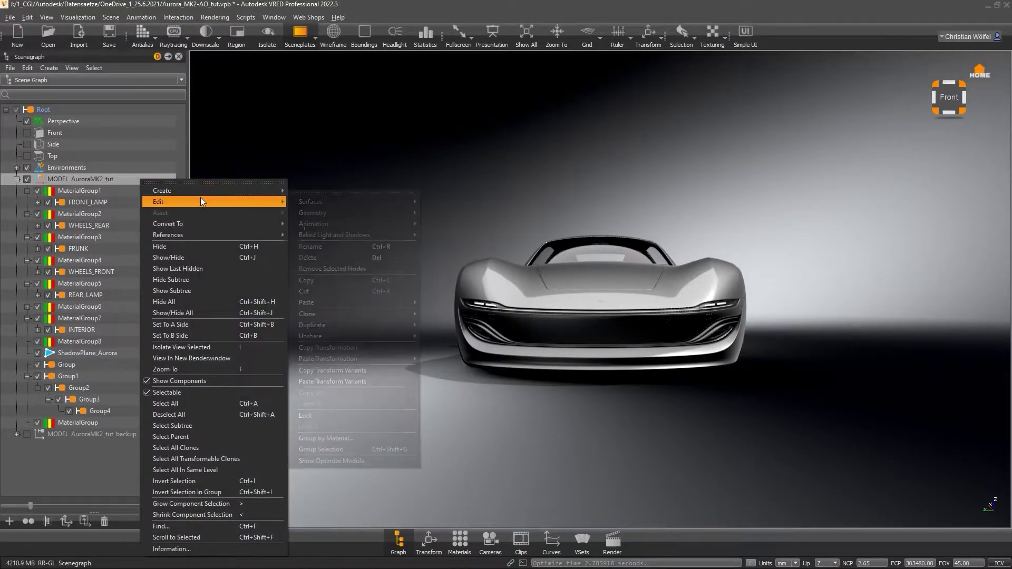
{"action": "left_click", "coordinate": [340, 462]}
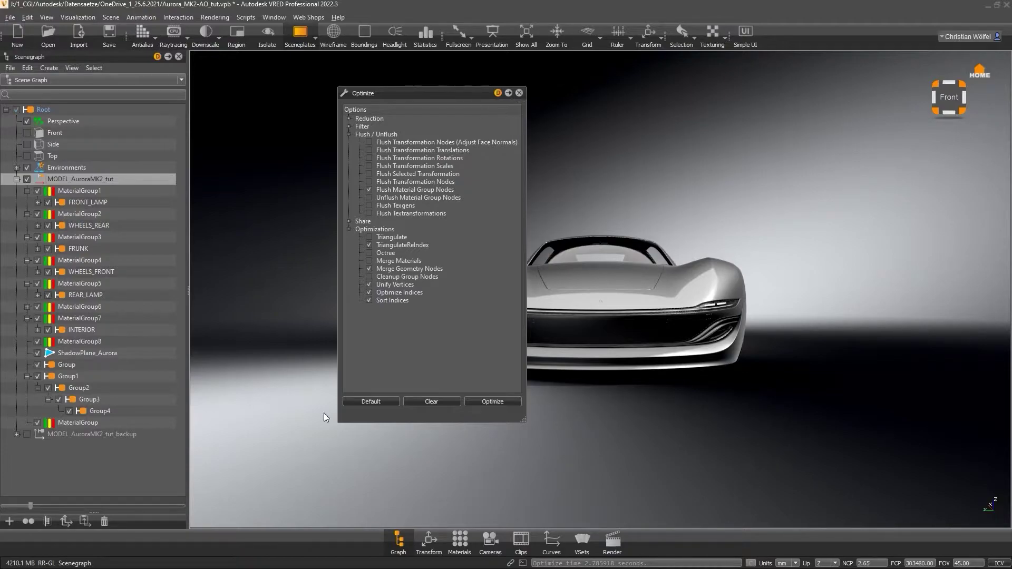
{"action": "left_click", "coordinate": [369, 402]}
{"action": "left_click", "coordinate": [520, 93]}
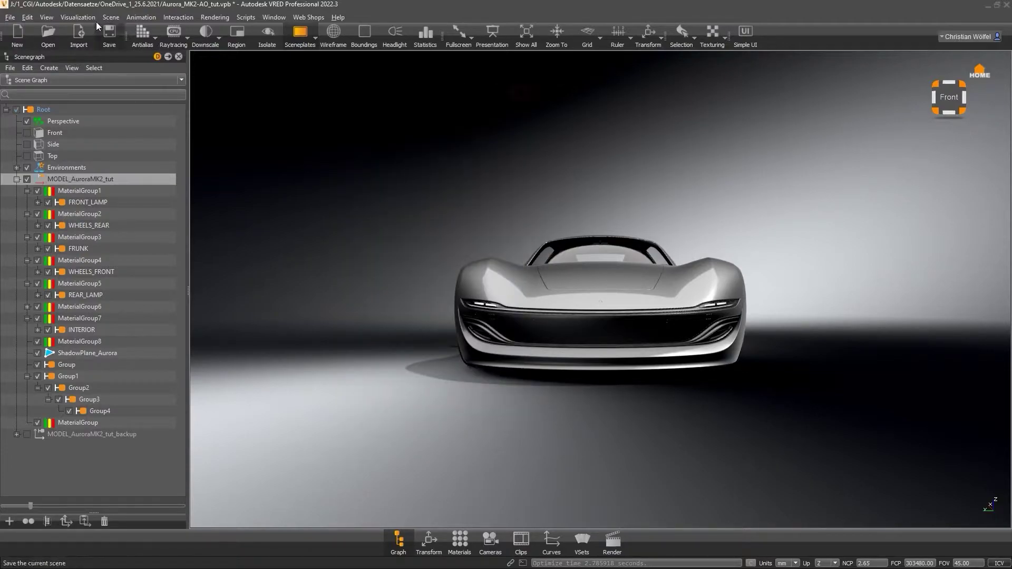
Step: Start the optimization of the entire scene and cancel it
{"action": "left_click", "coordinate": [10, 17]}
{"action": "left_click", "coordinate": [53, 227]}
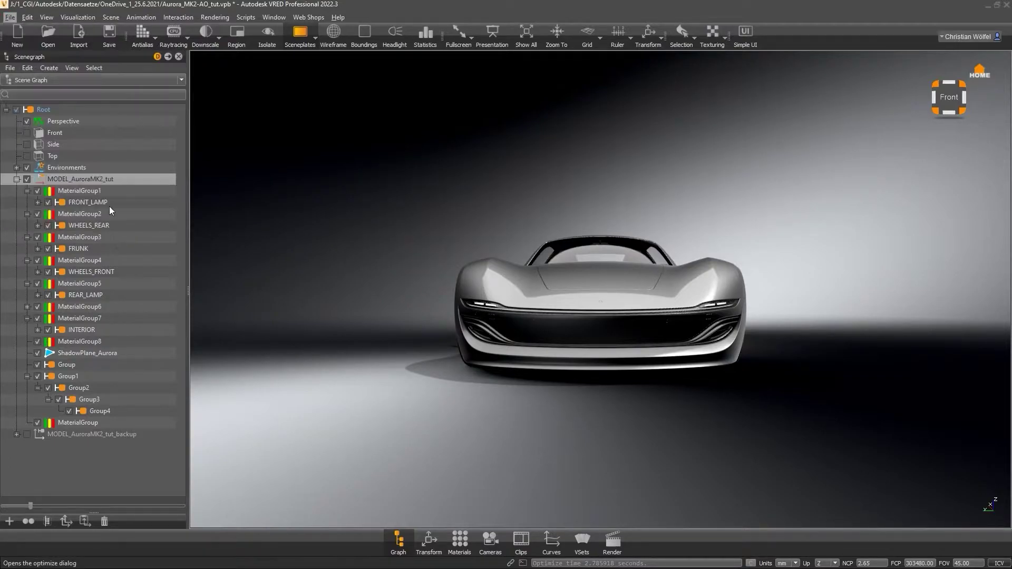
{"action": "left_click", "coordinate": [514, 354]}
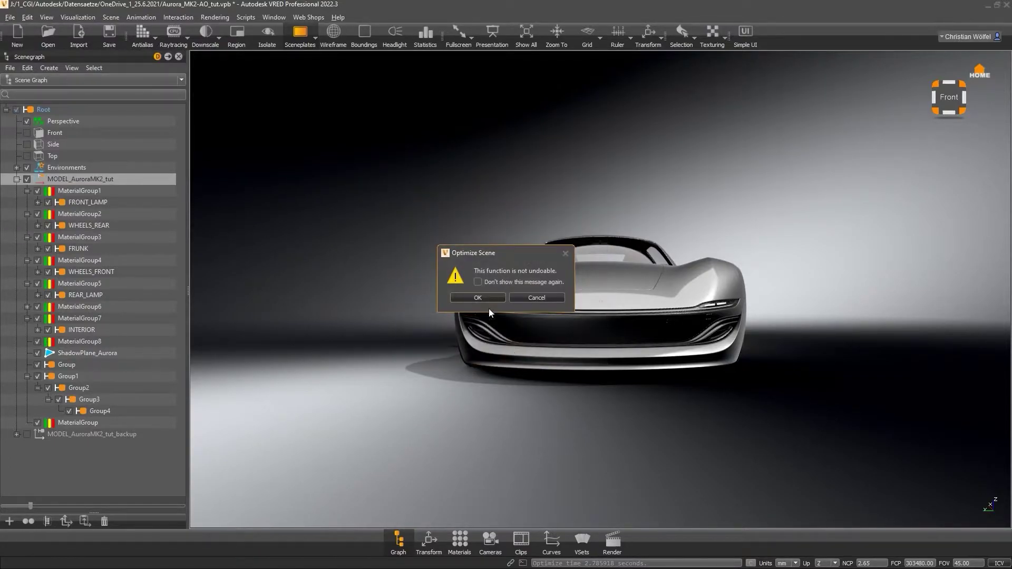
{"action": "left_click", "coordinate": [489, 297]}
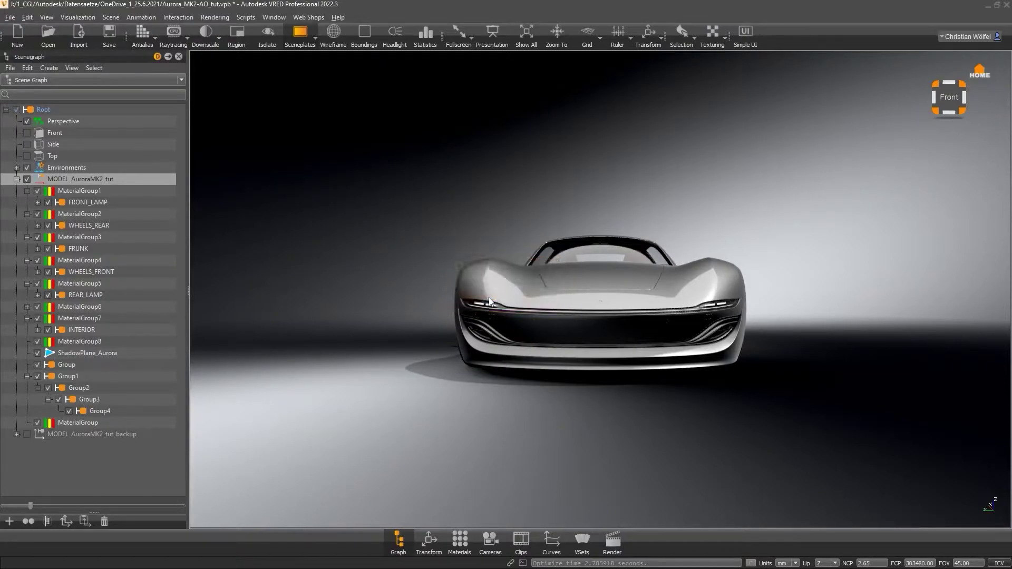
{"action": "left_click", "coordinate": [532, 301]}
Step: Optimize MODEL_AuroraMK2_tut with the Cleanup Group Nodes option enabled to remove nested groups
{"action": "right_click", "coordinate": [121, 182]}
{"action": "mouse_move", "coordinate": [193, 201]}
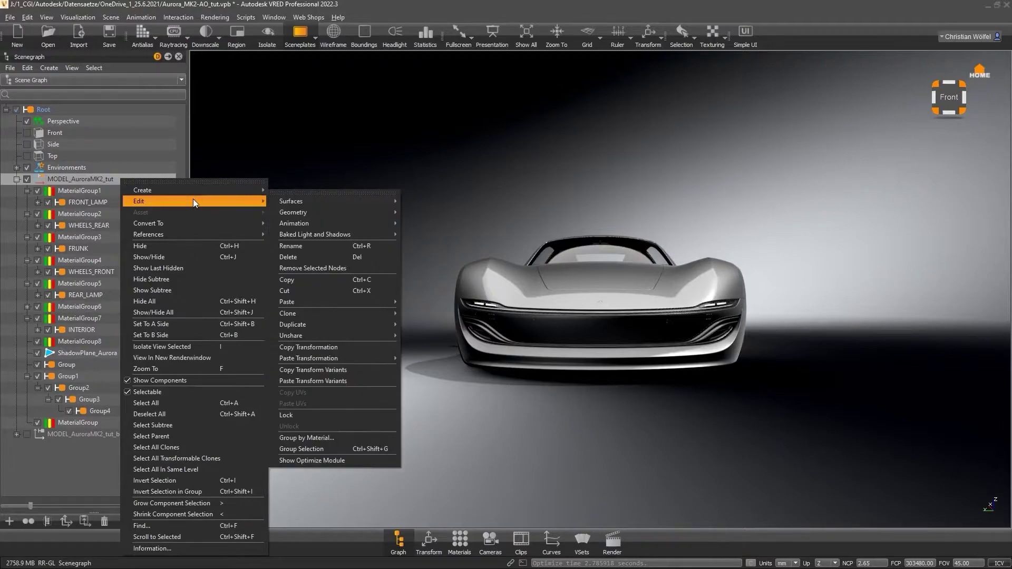
{"action": "left_click", "coordinate": [356, 458]}
{"action": "left_click_drag", "start_coordinate": [447, 92], "coordinate": [351, 100]}
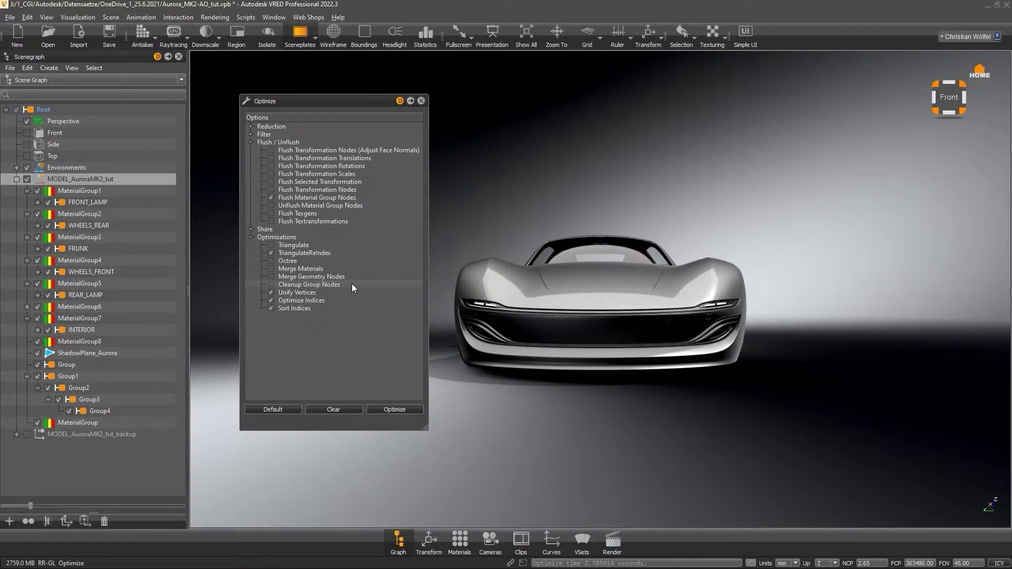
{"action": "mouse_move", "coordinate": [351, 284]}
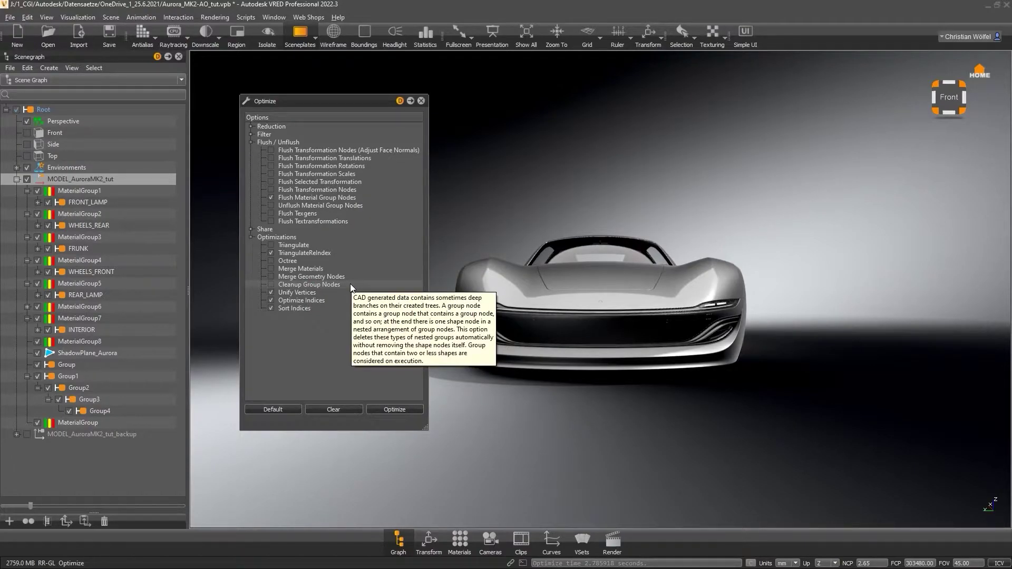
{"action": "left_click", "coordinate": [271, 285]}
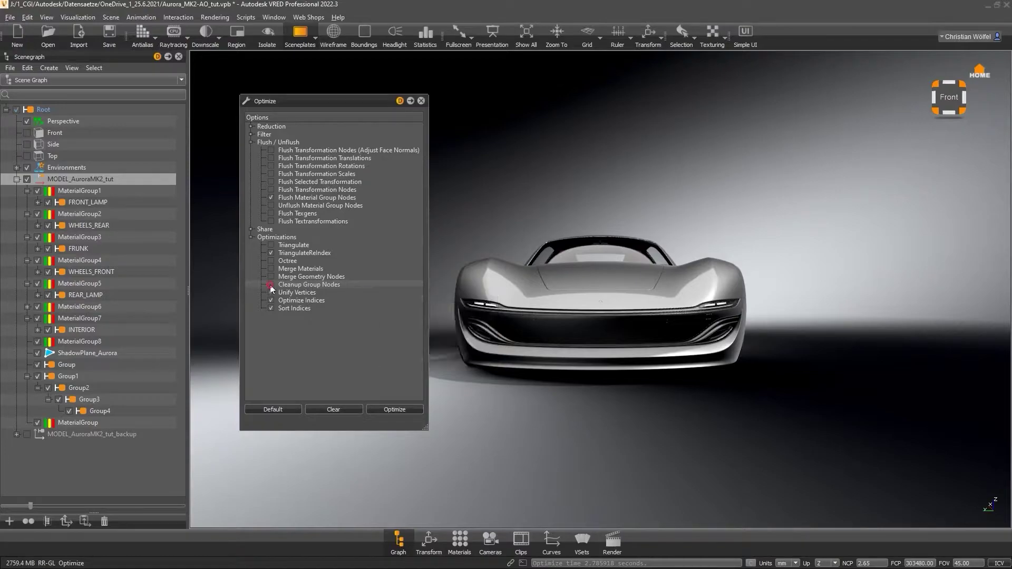
{"action": "left_click", "coordinate": [389, 409]}
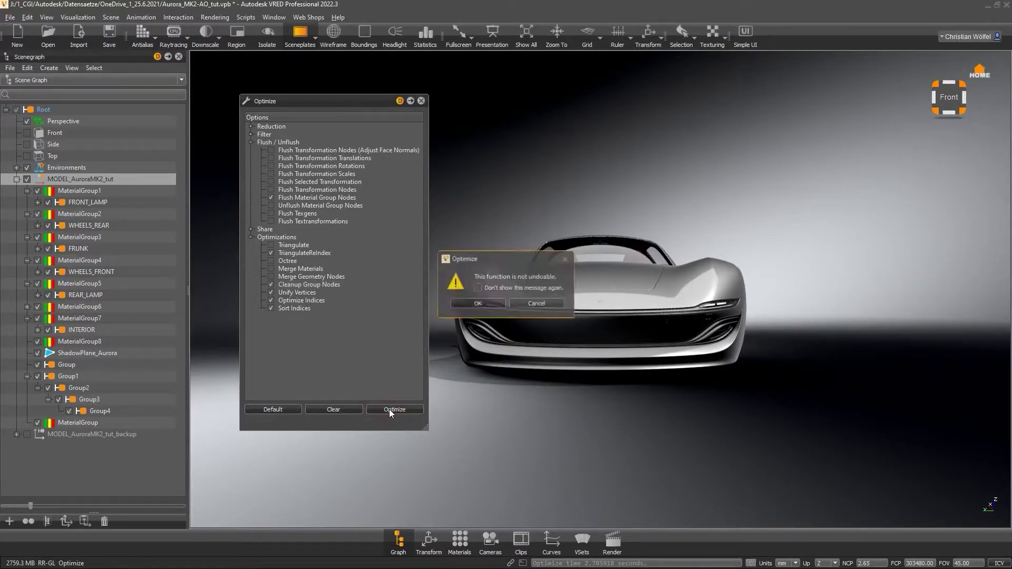
{"action": "left_click", "coordinate": [469, 304]}
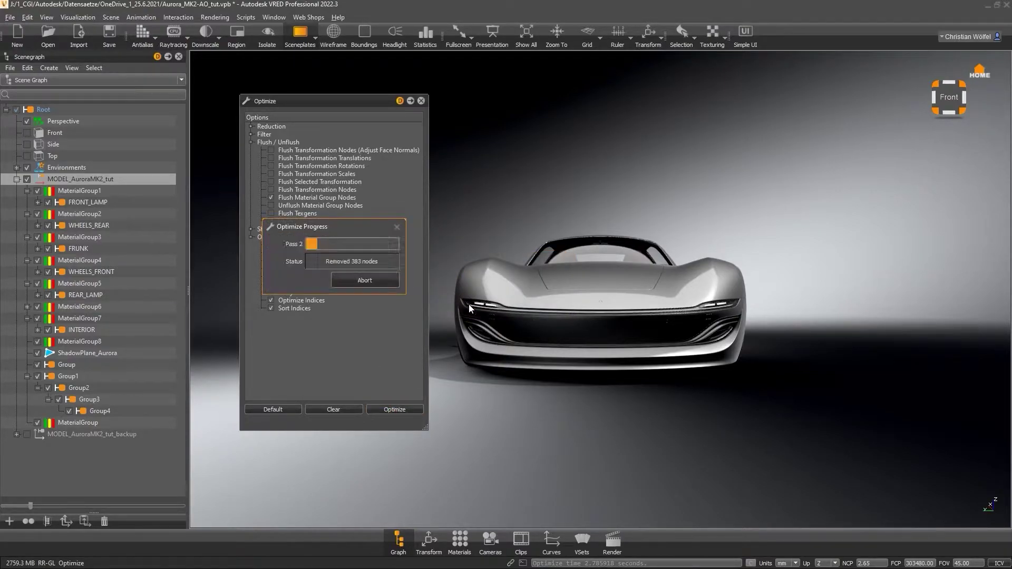
Step: Reopen the Optimize module for MODEL_AuroraMK2_tut, view its flush options and close it
{"action": "right_click", "coordinate": [145, 176]}
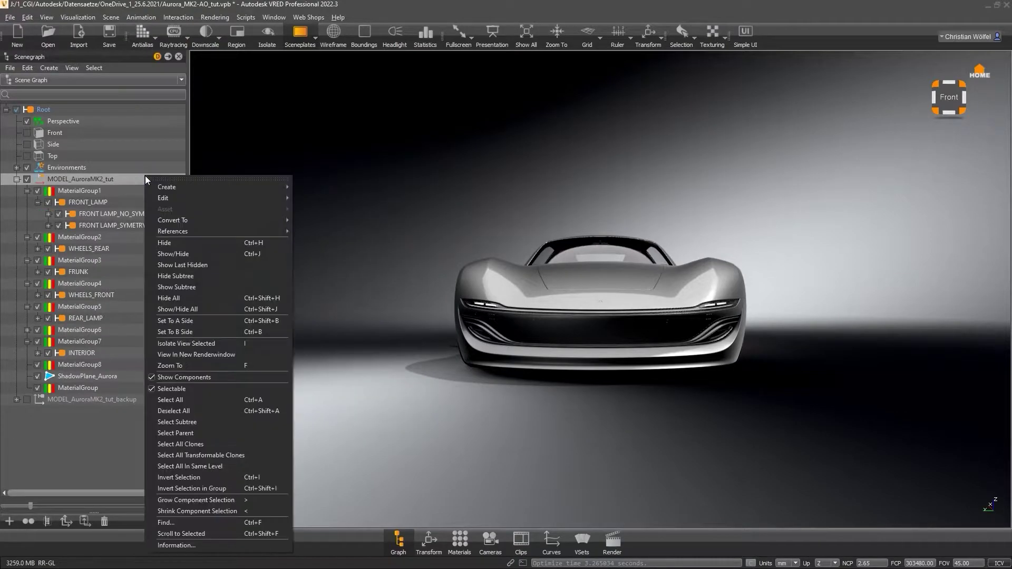
{"action": "mouse_move", "coordinate": [264, 199]}
{"action": "left_click", "coordinate": [375, 428]}
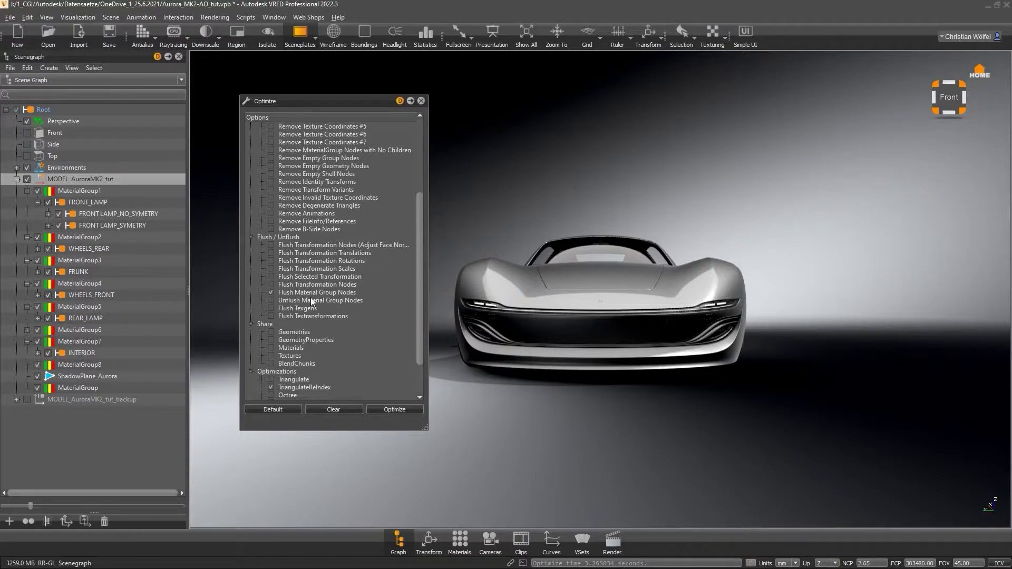
{"action": "left_click", "coordinate": [423, 102]}
Step: Move FRONT_LAMP, WHEELS_REAR, FRUNK, WHEELS_FRONT, REAR_LAMP, EXTERIOR and INTERIOR out of their material groups directly under MODEL_AuroraMK2_tut
{"action": "left_click", "coordinate": [90, 202]}
{"action": "left_click", "coordinate": [79, 248], "text": "ctrl"}
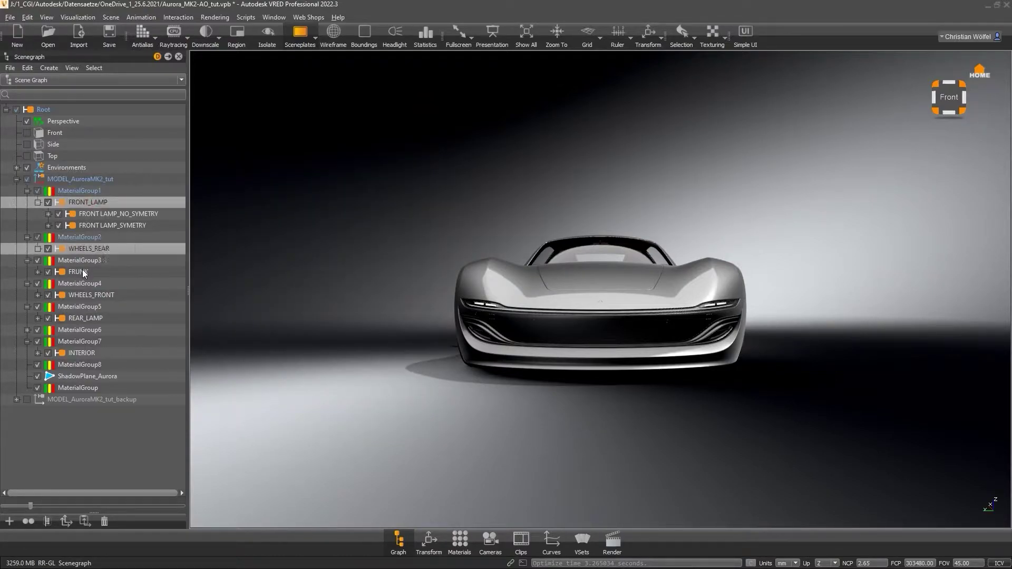
{"action": "left_click", "coordinate": [84, 272], "text": "ctrl"}
{"action": "left_click", "coordinate": [84, 294], "text": "ctrl"}
{"action": "left_click", "coordinate": [84, 317], "text": "ctrl"}
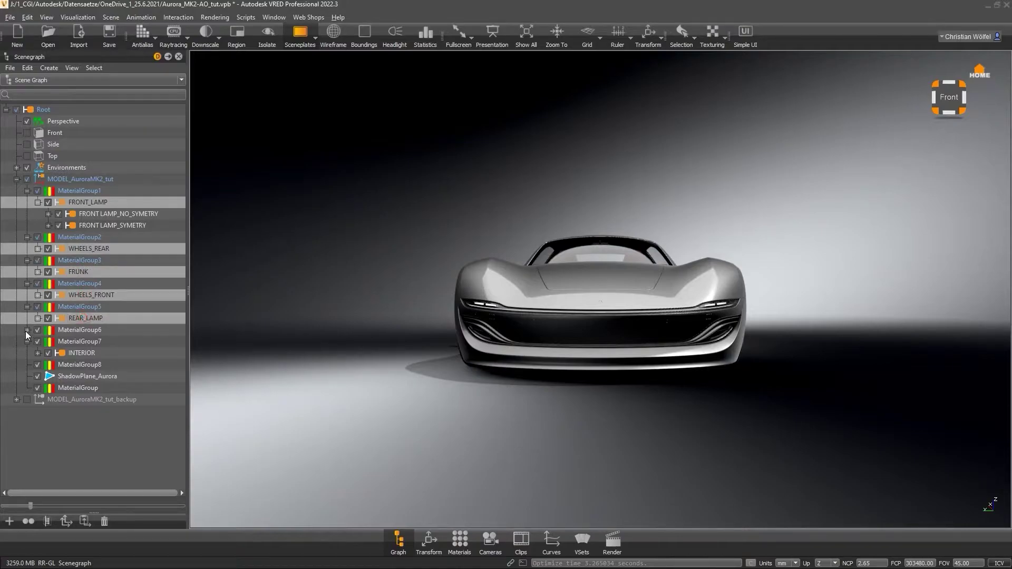
{"action": "left_click", "coordinate": [27, 330]}
{"action": "left_click", "coordinate": [82, 343], "text": "ctrl"}
{"action": "left_click", "coordinate": [37, 341]}
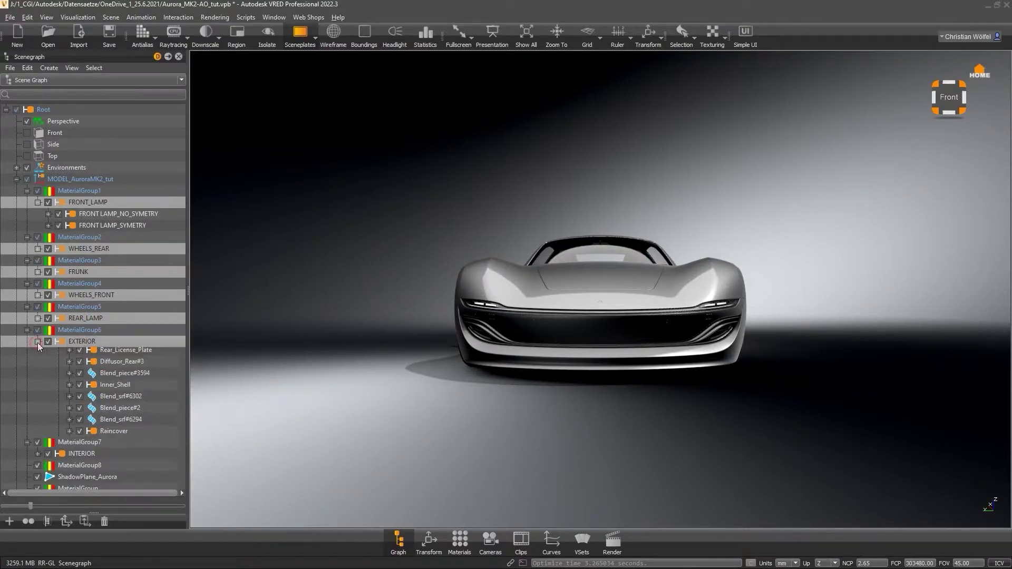
{"action": "left_click", "coordinate": [80, 365], "text": "ctrl"}
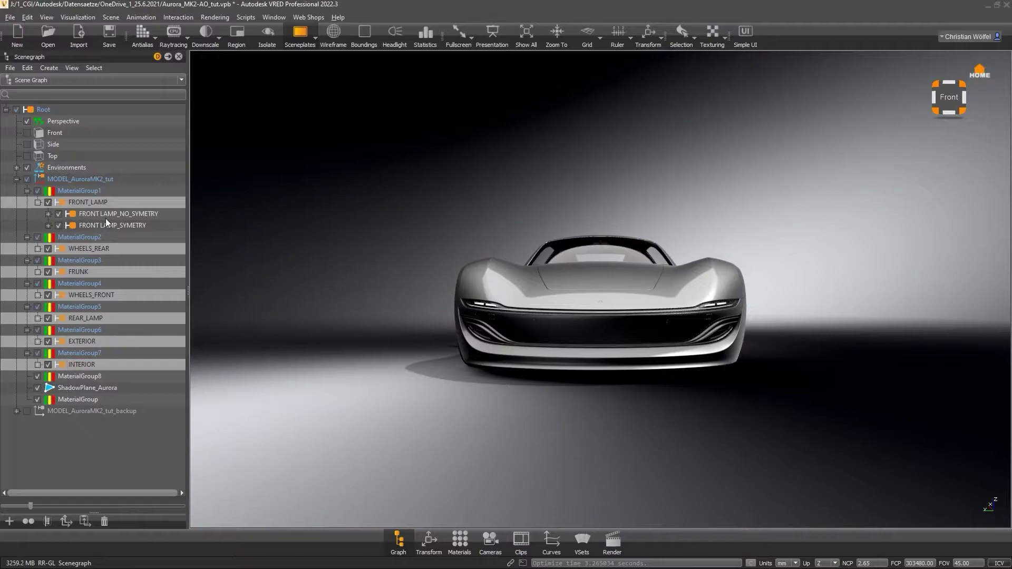
{"action": "left_click_drag", "start_coordinate": [80, 365], "coordinate": [104, 178]}
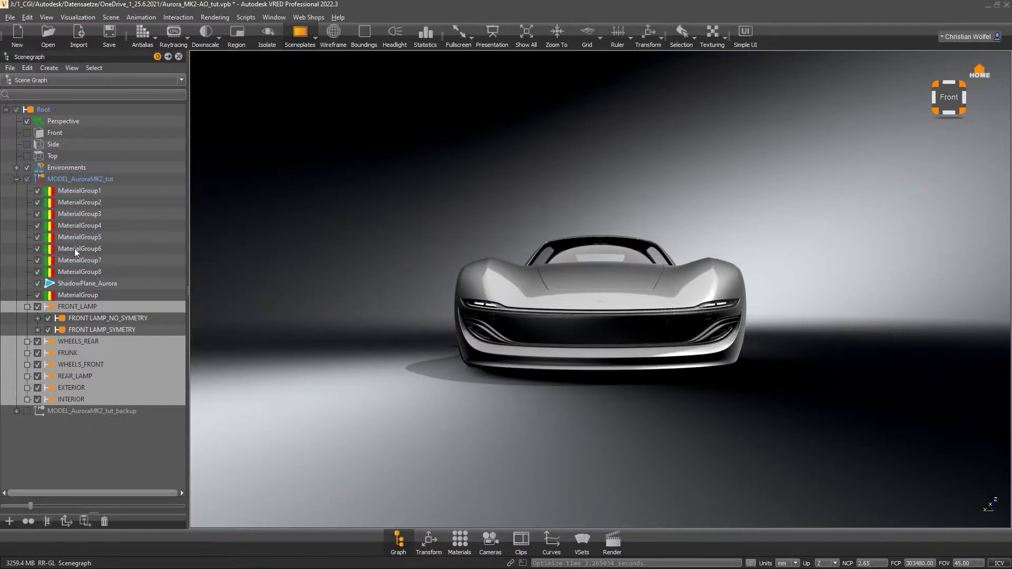
Step: Delete the empty MaterialGroup and MaterialGroup1 to MaterialGroup8 nodes from MODEL_AuroraMK2_tut, and collapse the FRONT_LAMP group
{"action": "left_click", "coordinate": [75, 295]}
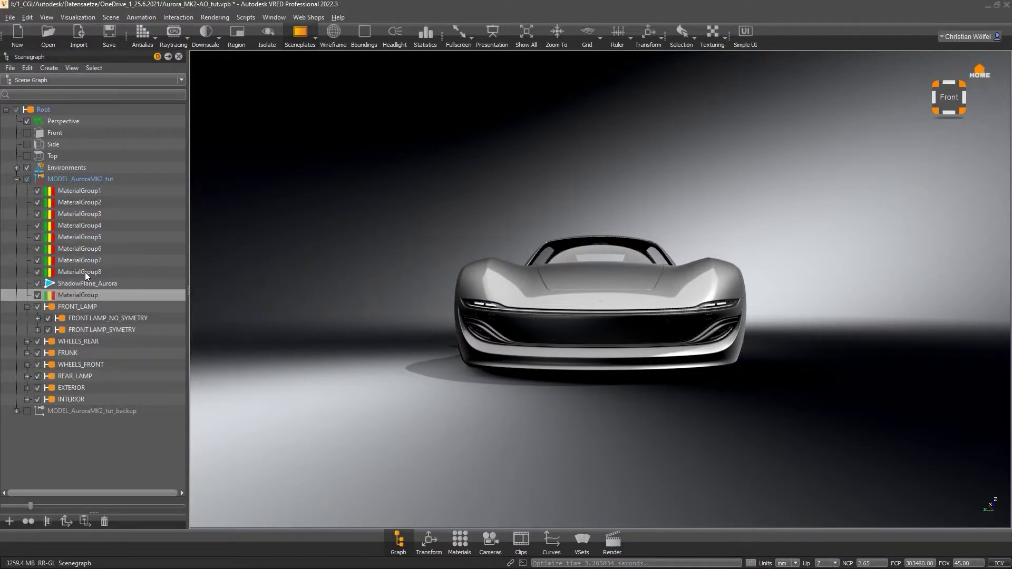
{"action": "key", "text": "Delete"}
{"action": "left_click", "coordinate": [84, 272]}
{"action": "left_click", "coordinate": [93, 191], "text": "shift"}
{"action": "key", "text": "Delete"}
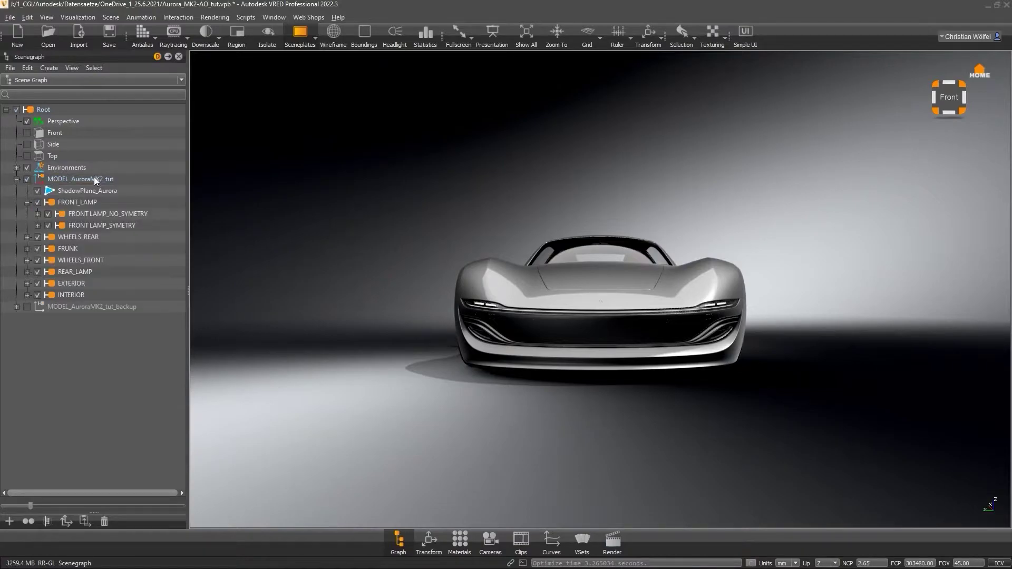
{"action": "left_click", "coordinate": [98, 180]}
{"action": "left_click", "coordinate": [27, 202]}
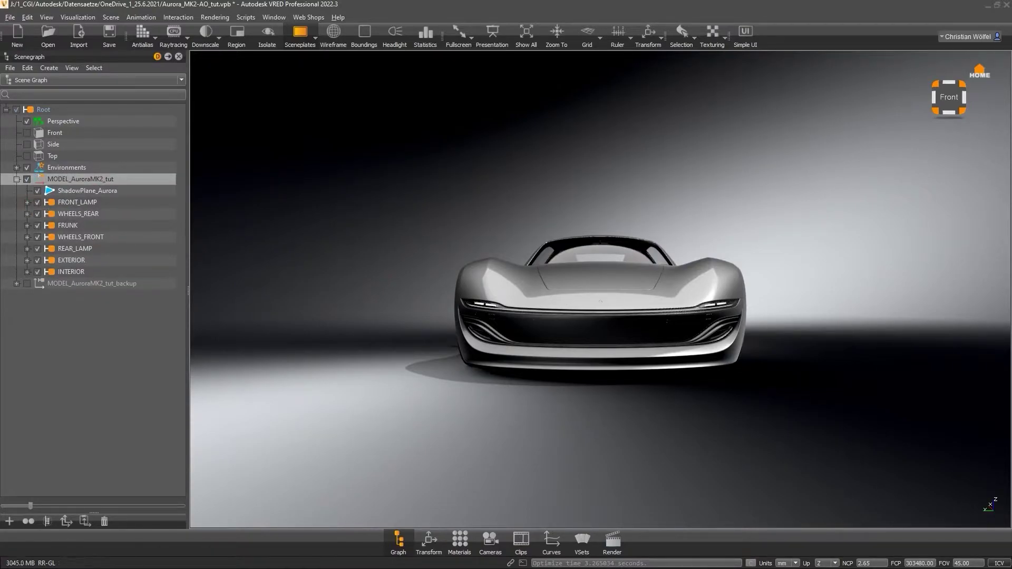
Step: Inspect individual surfaces around the car's front fender in wireframe display, and turn the wireframe off again
{"action": "left_click_drag", "start_coordinate": [848, 262], "coordinate": [505, 332]}
{"action": "left_click", "coordinate": [505, 332]}
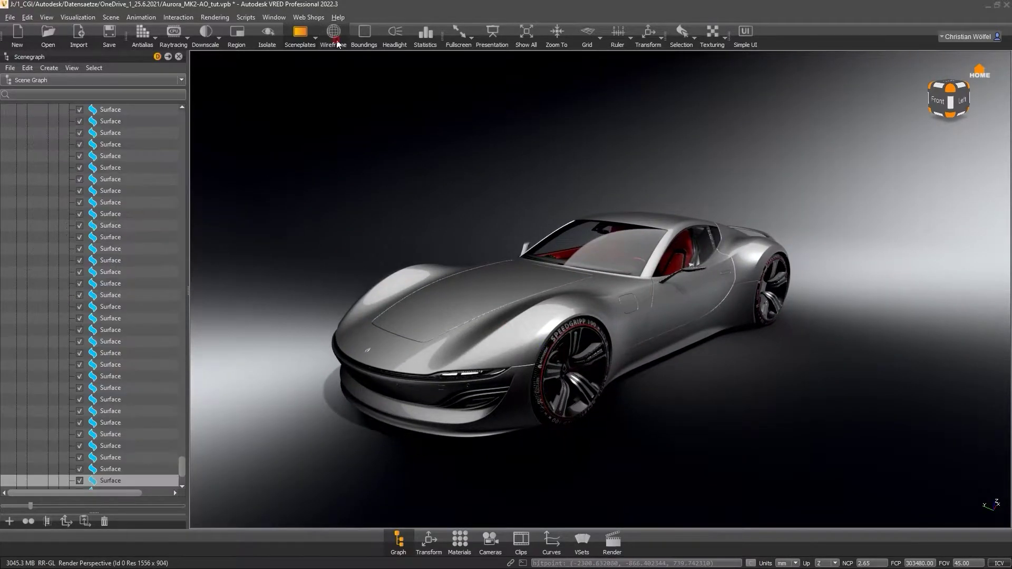
{"action": "left_click_drag", "start_coordinate": [261, 311], "coordinate": [600, 335]}
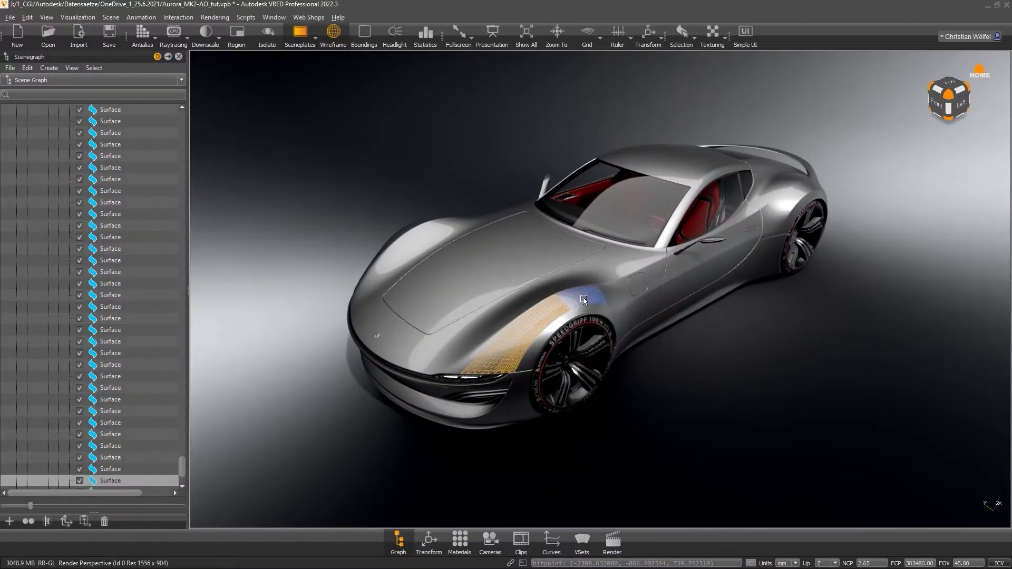
{"action": "left_click", "coordinate": [618, 292]}
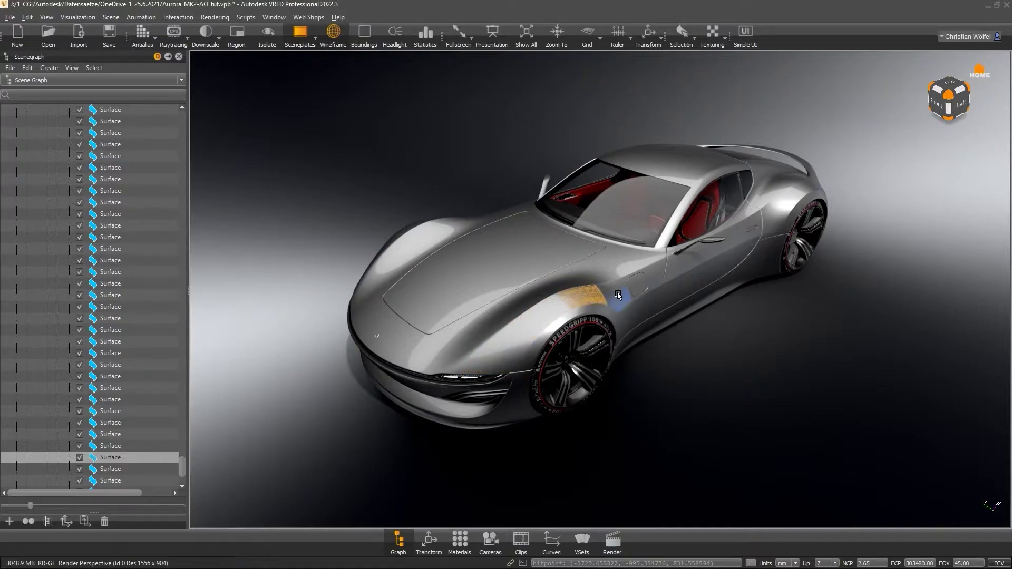
{"action": "left_click", "coordinate": [340, 42]}
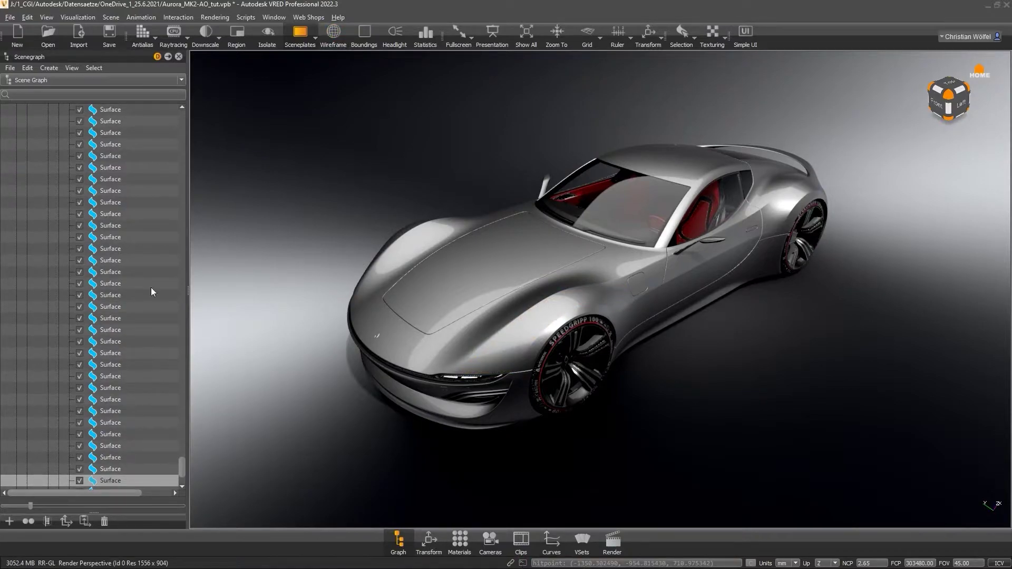
Step: Count all scene nodes by running print len(getAllNodes()) in an enlarged terminal, and close the terminal
{"action": "left_click", "coordinate": [523, 563]}
{"action": "left_click_drag", "start_coordinate": [364, 212], "coordinate": [498, 117]}
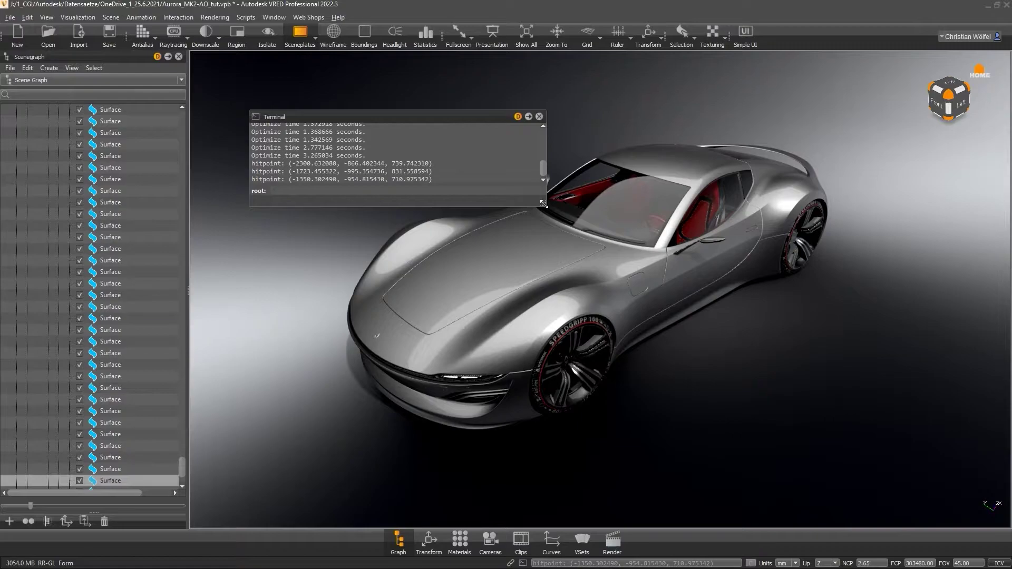
{"action": "left_click_drag", "start_coordinate": [543, 203], "coordinate": [793, 385]}
{"action": "left_click", "coordinate": [480, 370]}
{"action": "type", "text": "print len(getAllNodes())"}
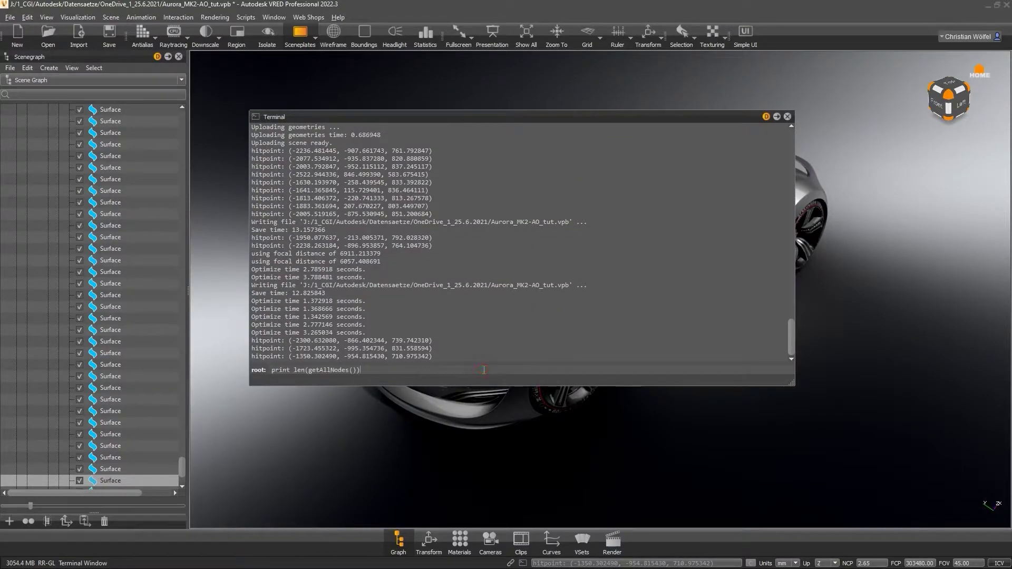
{"action": "key", "text": "Return"}
{"action": "left_click_drag", "start_coordinate": [279, 357], "coordinate": [251, 358]}
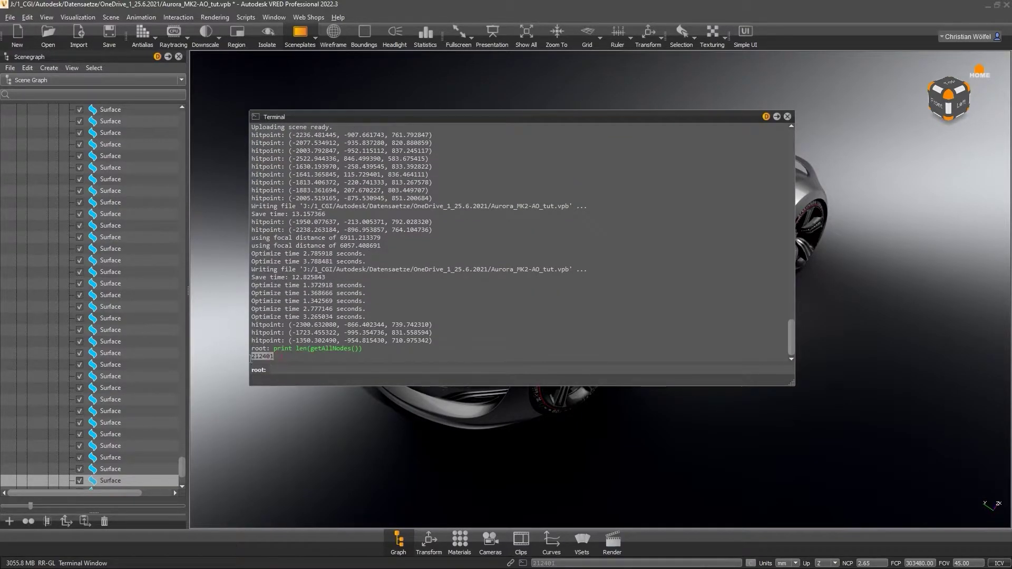
{"action": "left_click", "coordinate": [787, 117]}
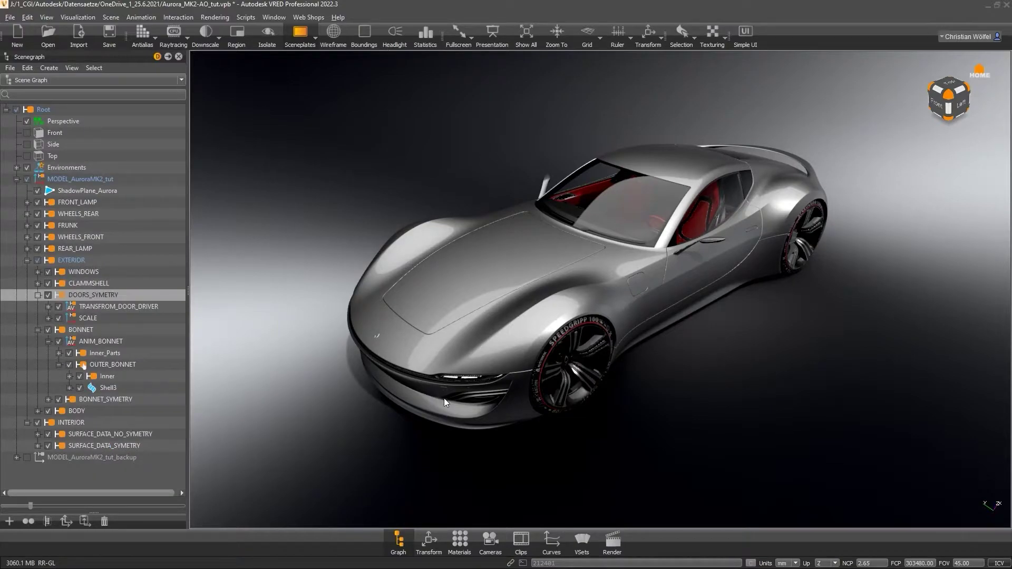
Step: Examine the scaling values of the SCALE node under DOORS_SYMETRY in the transform editor, and close the editor
{"action": "left_click_drag", "start_coordinate": [391, 402], "coordinate": [388, 344], "text": "alt"}
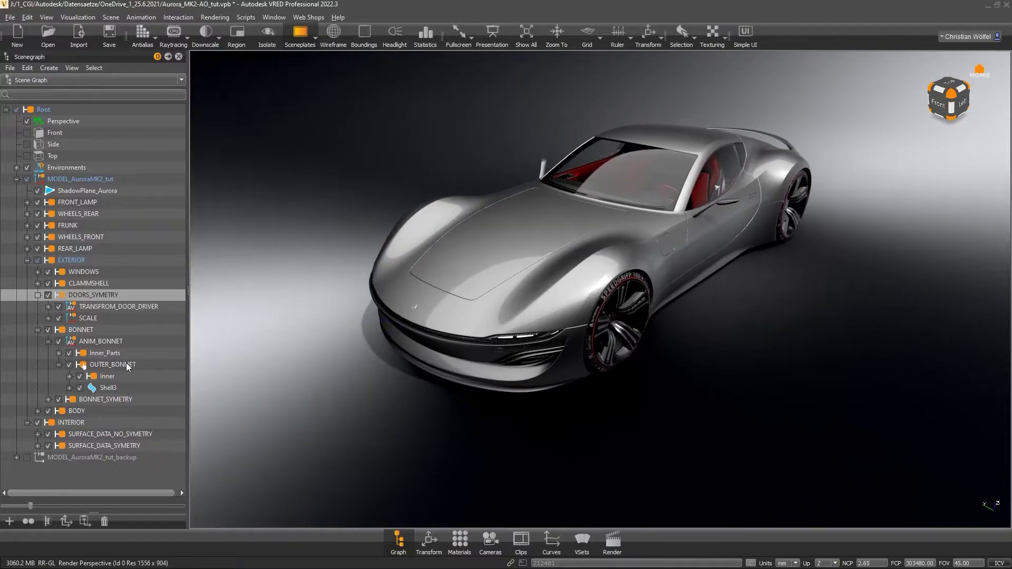
{"action": "left_click", "coordinate": [102, 318]}
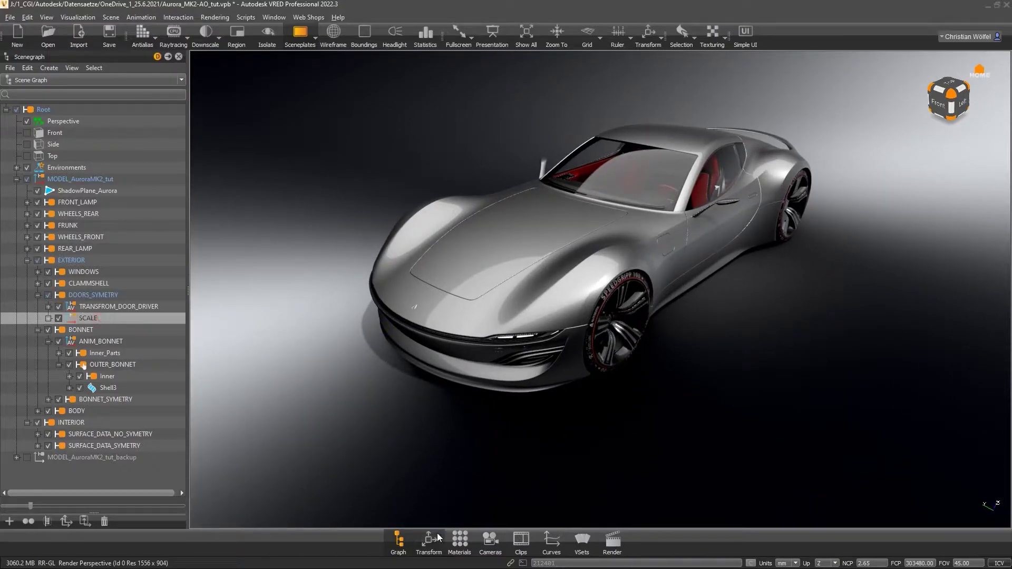
{"action": "left_click_drag", "start_coordinate": [0, 69], "coordinate": [484, 100]}
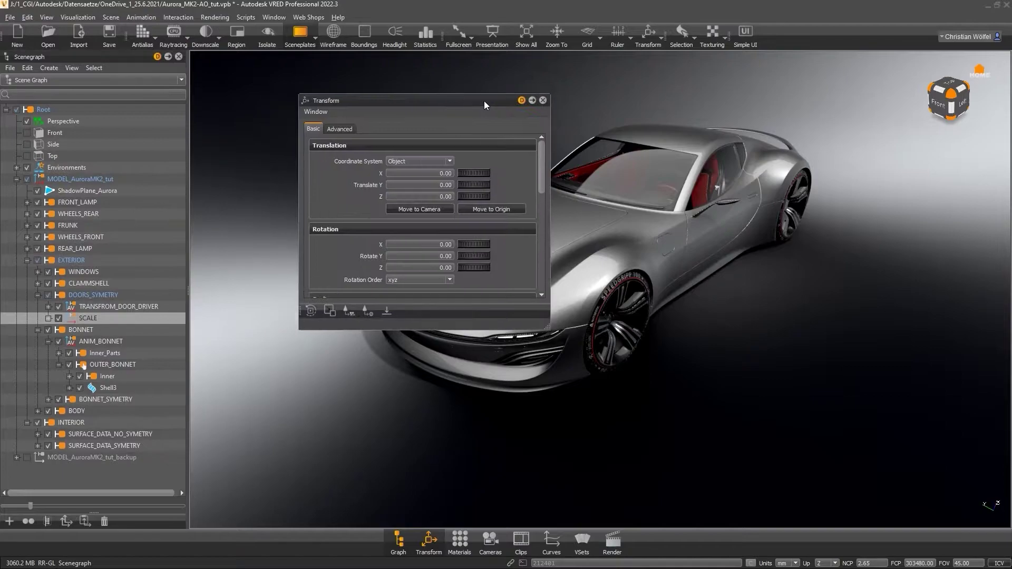
{"action": "left_click_drag", "start_coordinate": [540, 165], "coordinate": [545, 212]}
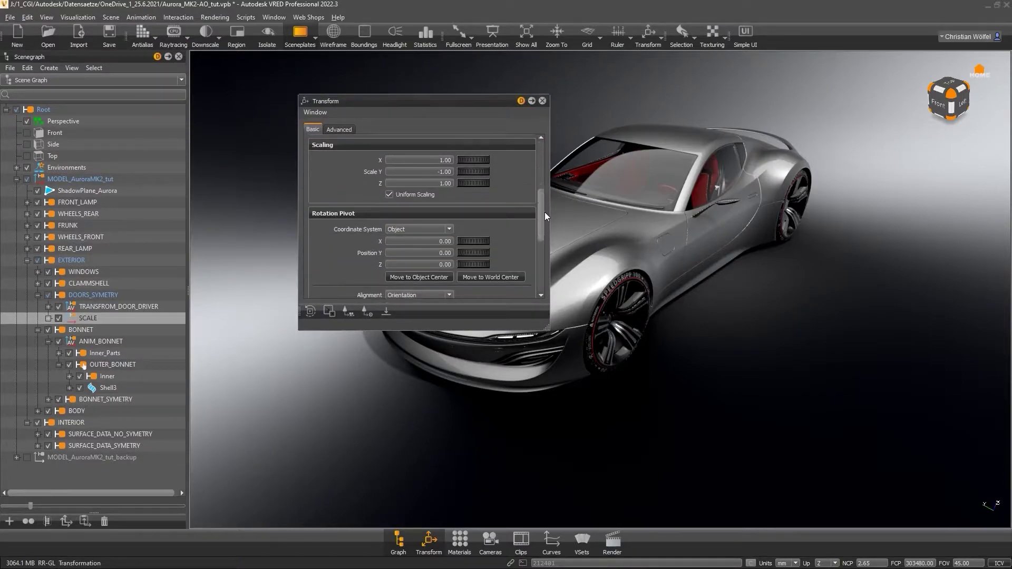
{"action": "left_click", "coordinate": [543, 100]}
Step: Open the Optimize module for MODEL_AuroraMK2_tut and enable all Flush Transformation options, including face normals, translations, rotations, scales and selected transformation
{"action": "left_click", "coordinate": [88, 293]}
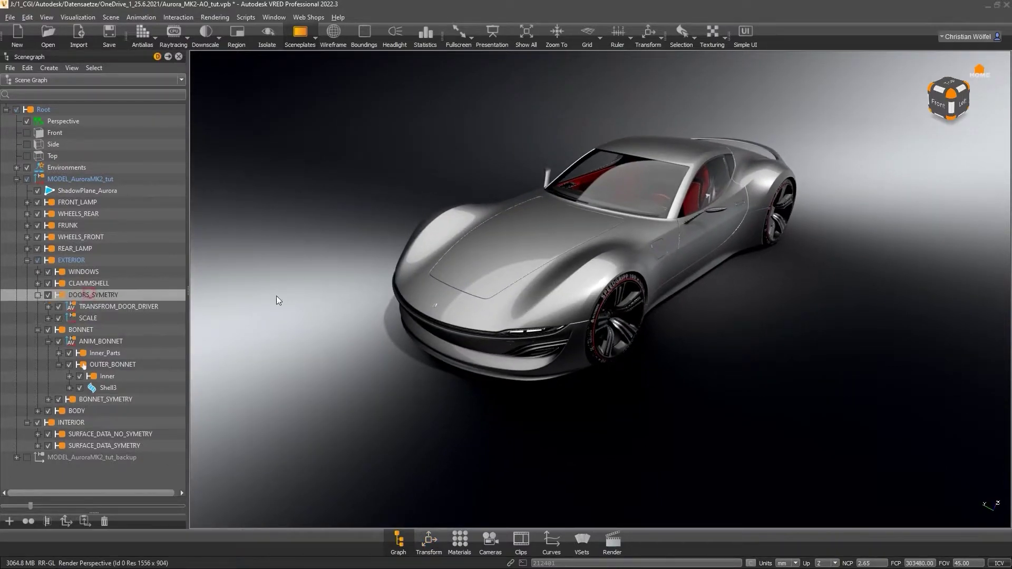
{"action": "left_click_drag", "start_coordinate": [276, 295], "coordinate": [291, 312]}
{"action": "right_click", "coordinate": [93, 177]}
{"action": "mouse_move", "coordinate": [179, 198]}
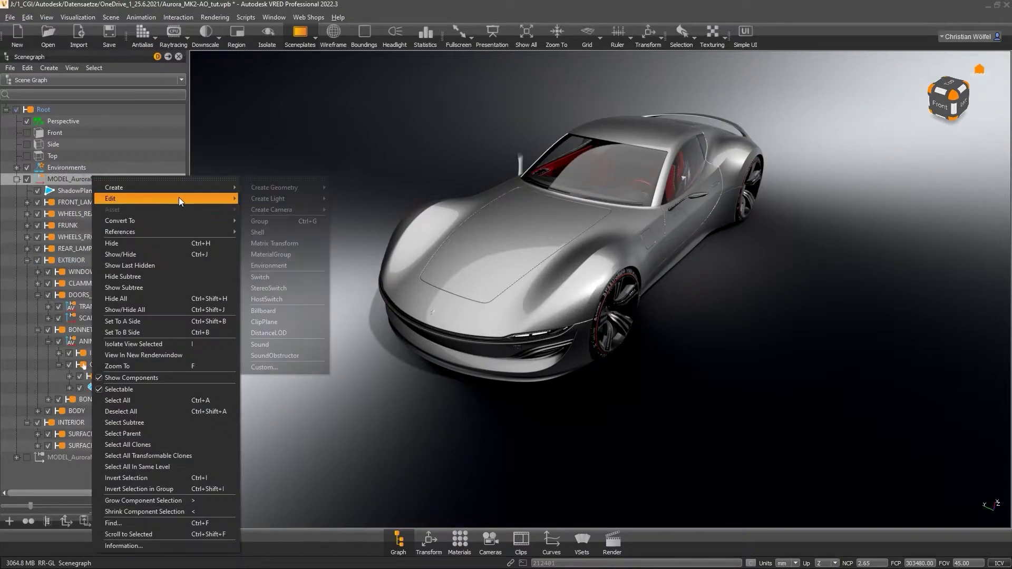
{"action": "left_click", "coordinate": [306, 456]}
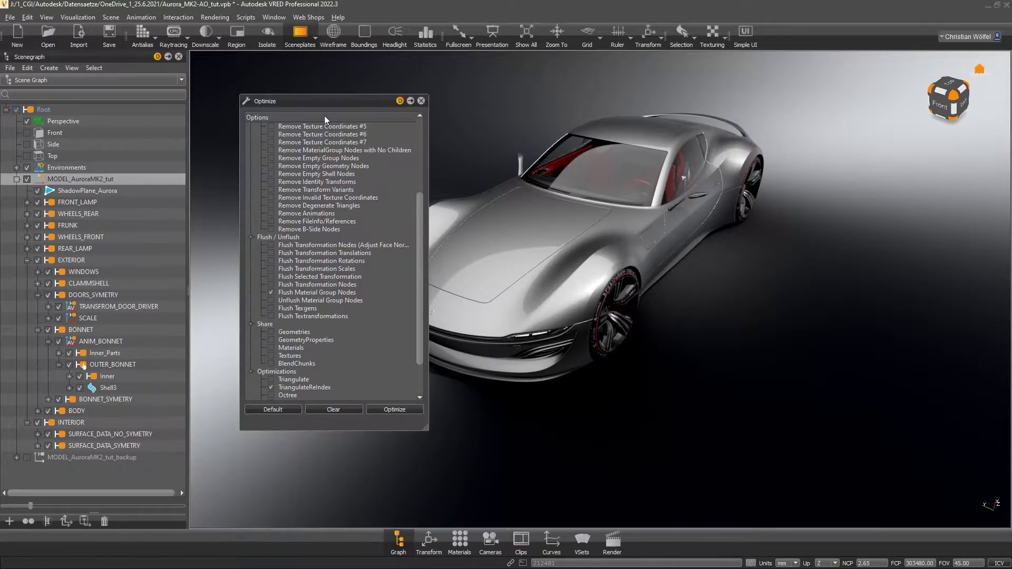
{"action": "left_click", "coordinate": [270, 285]}
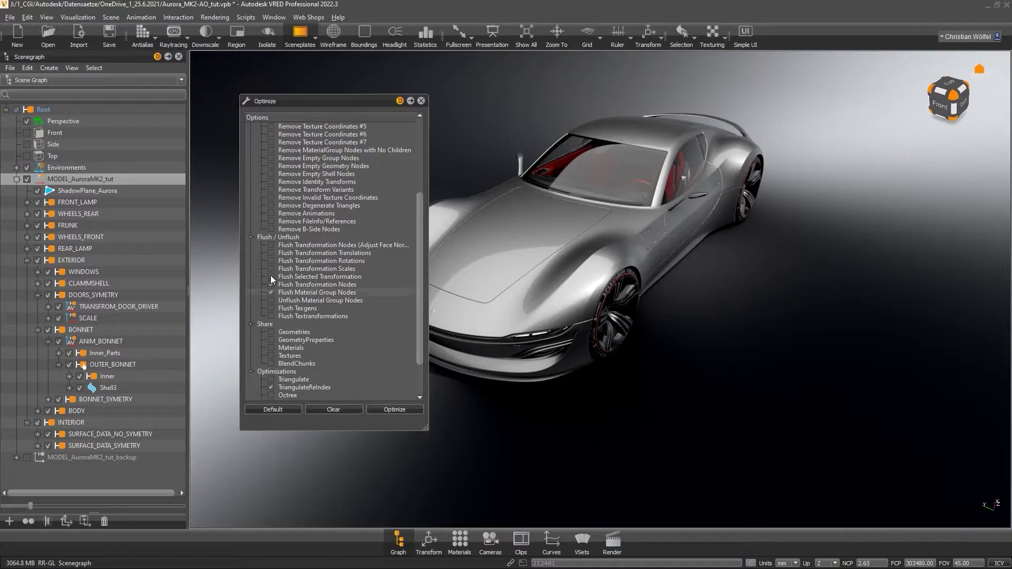
{"action": "left_click", "coordinate": [272, 261]}
Step: Run the optimization on MODEL_AuroraMK2_tut, collapse its node and close the Optimize module
{"action": "left_click", "coordinate": [394, 409]}
{"action": "left_click", "coordinate": [492, 304]}
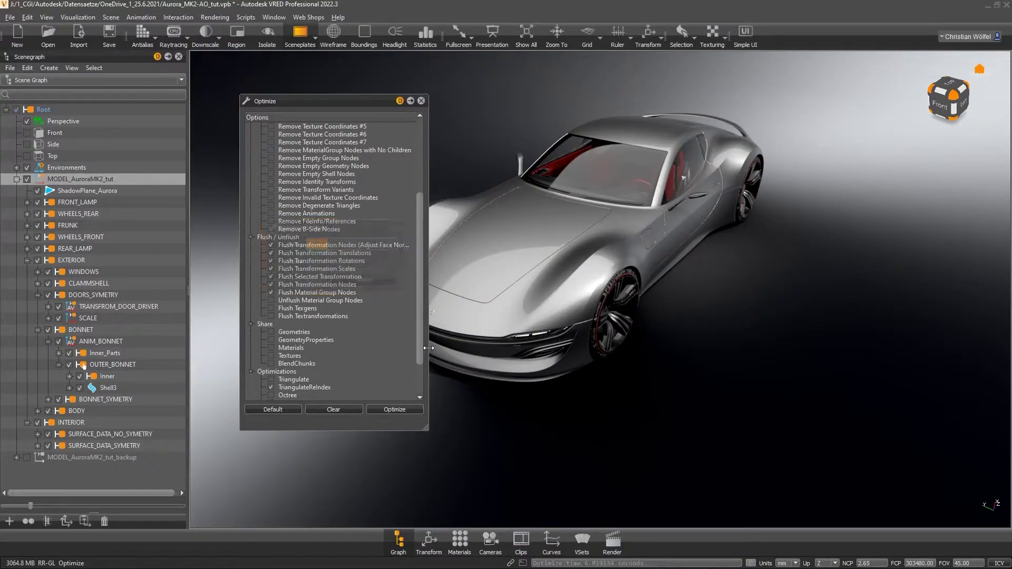
{"action": "left_click_drag", "start_coordinate": [468, 345], "coordinate": [498, 309]}
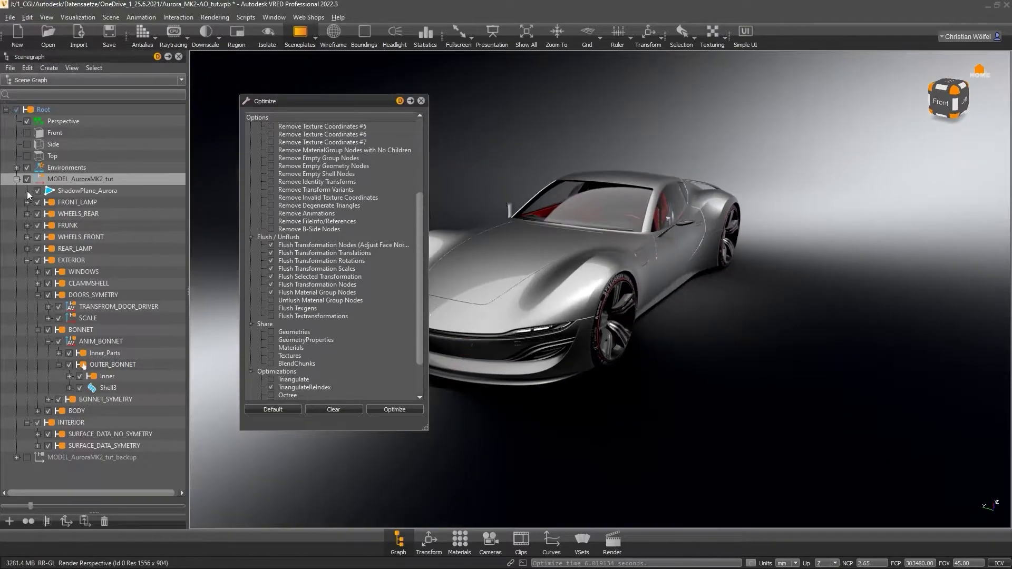
{"action": "left_click", "coordinate": [17, 179]}
{"action": "left_click", "coordinate": [422, 101]}
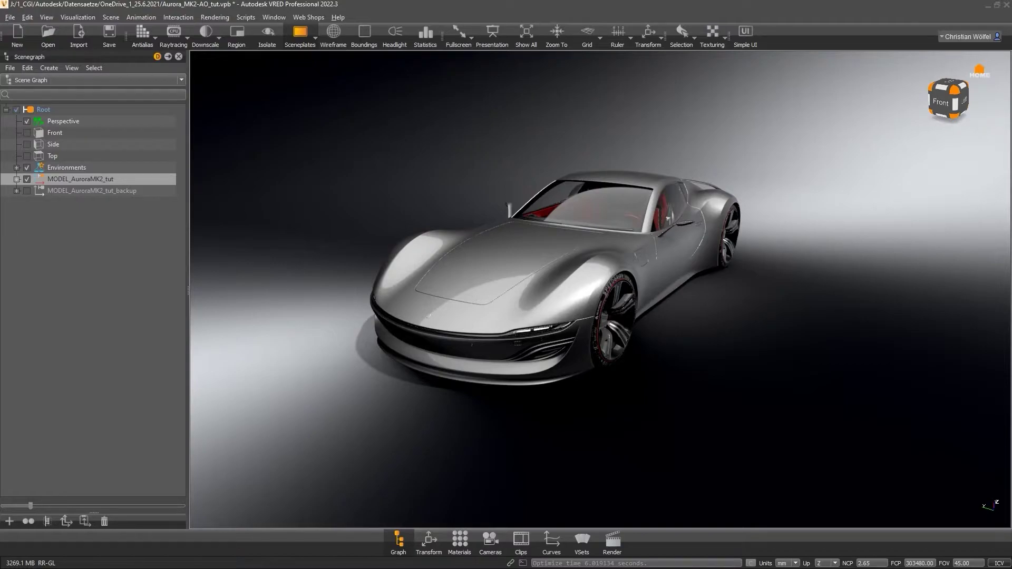
Step: Reopen the Optimize module for MODEL_AuroraMK2_tut and restore its default options
{"action": "right_click", "coordinate": [144, 182]}
{"action": "mouse_move", "coordinate": [163, 206]}
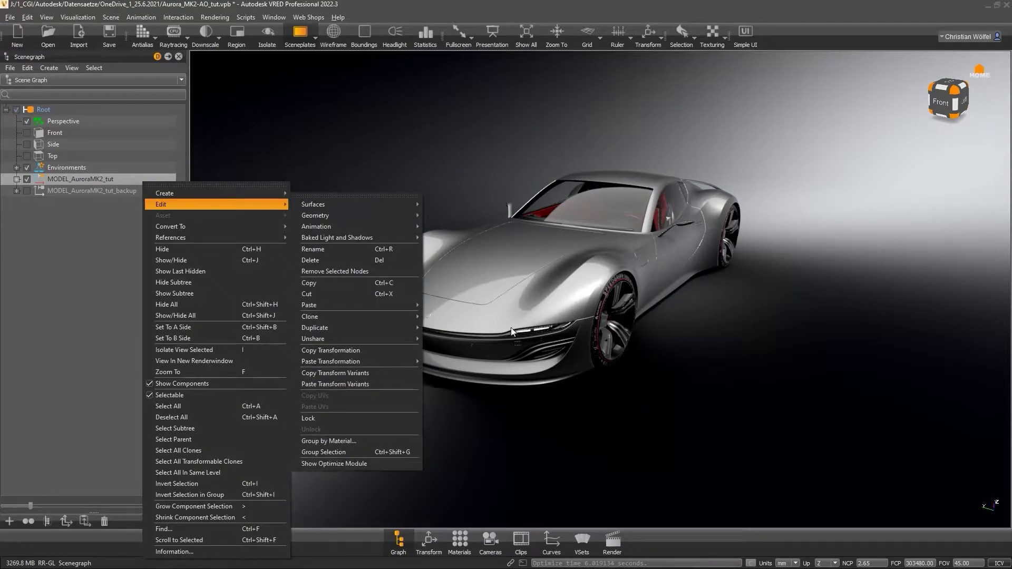
{"action": "left_click", "coordinate": [395, 464]}
{"action": "left_click_drag", "start_coordinate": [335, 102], "coordinate": [338, 105]}
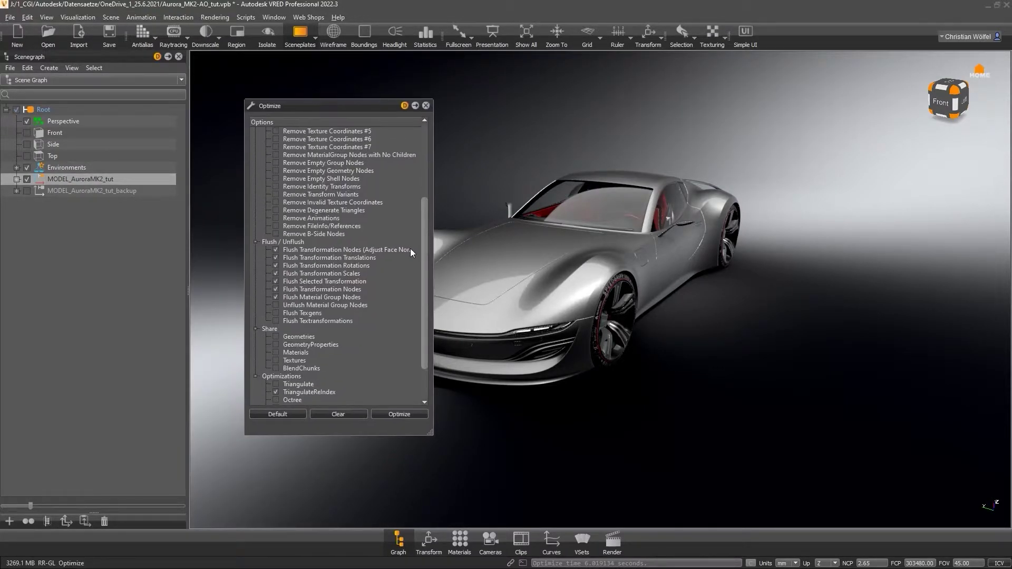
{"action": "left_click_drag", "start_coordinate": [427, 309], "coordinate": [423, 245]}
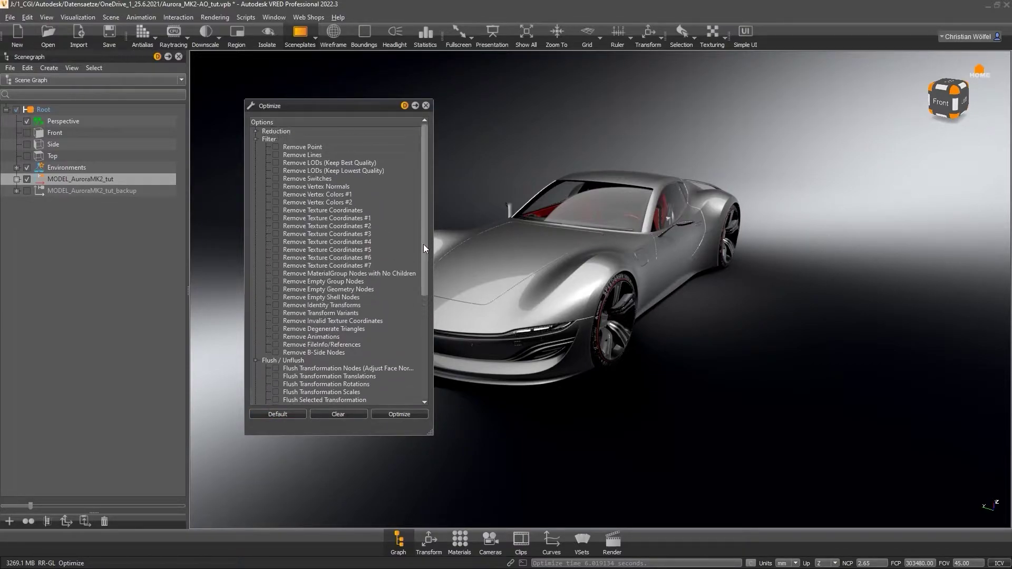
Step: Examine the optimization options under Reduction, Filter, Flush / Unflush, Share and Optimizations
{"action": "left_click", "coordinate": [256, 132]}
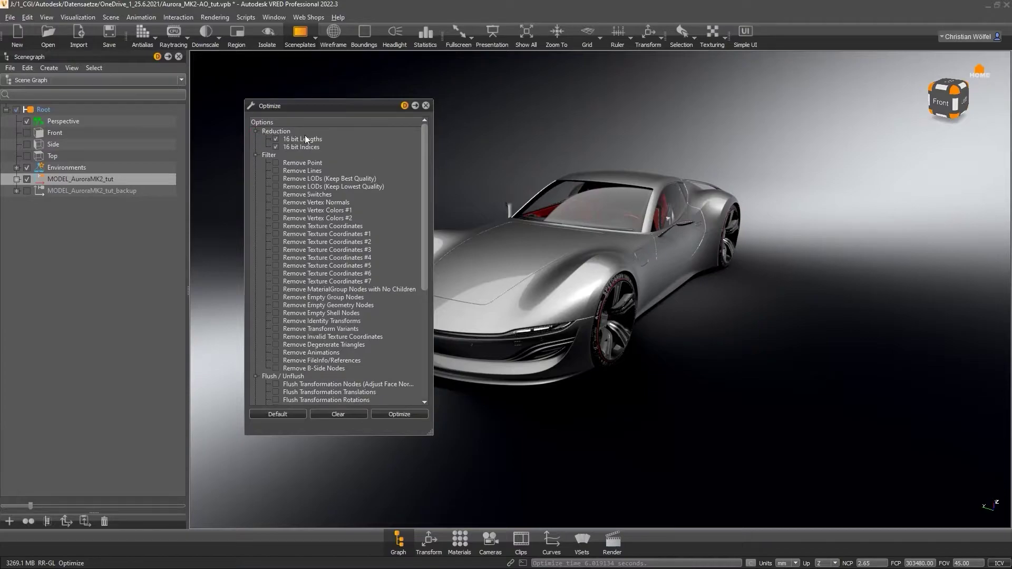
{"action": "left_click", "coordinate": [256, 131]}
{"action": "left_click_drag", "start_coordinate": [425, 198], "coordinate": [427, 330]}
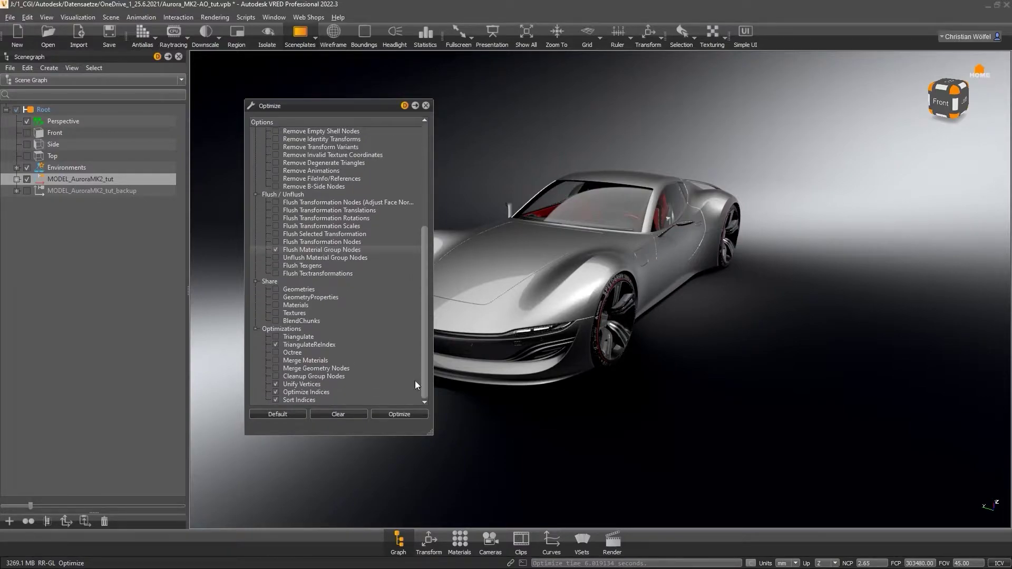
{"action": "left_click_drag", "start_coordinate": [426, 353], "coordinate": [425, 234]}
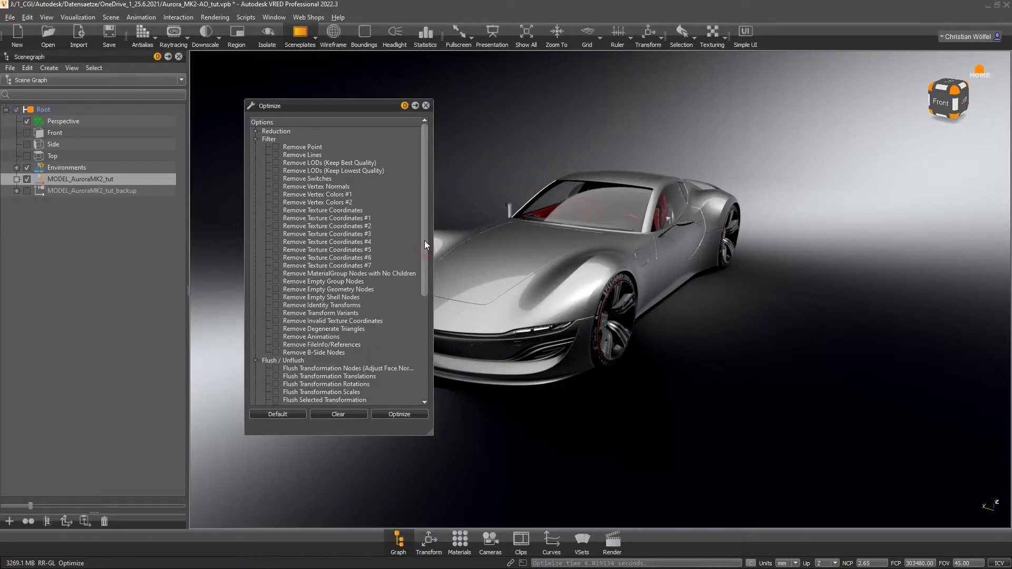
Step: Collapse the Filter, Flush / Unflush, Share and Optimizations groups, close the Optimize module and orbit around the car
{"action": "left_click", "coordinate": [256, 138]}
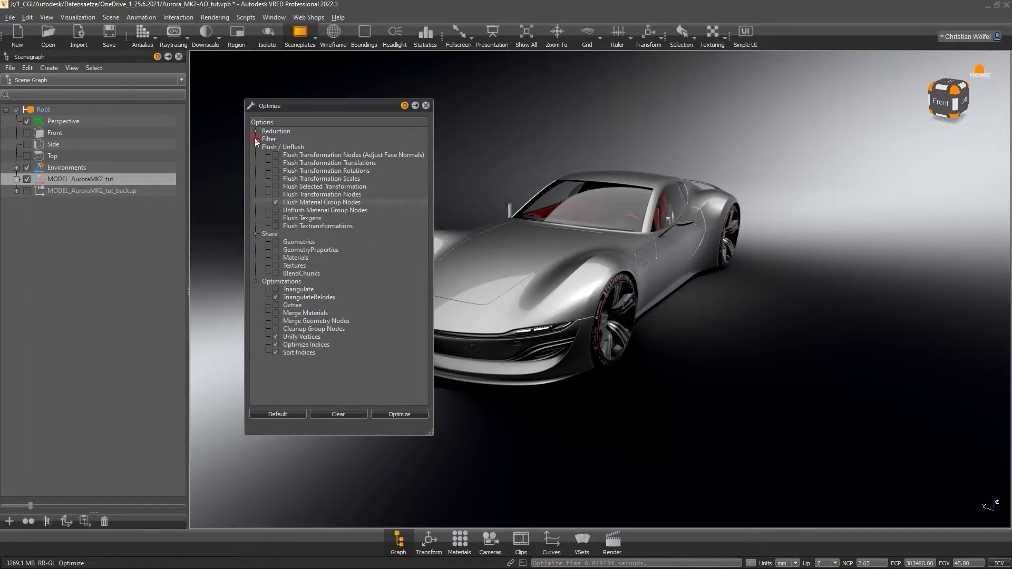
{"action": "left_click", "coordinate": [256, 147]}
{"action": "left_click", "coordinate": [256, 155]}
{"action": "left_click", "coordinate": [256, 163]}
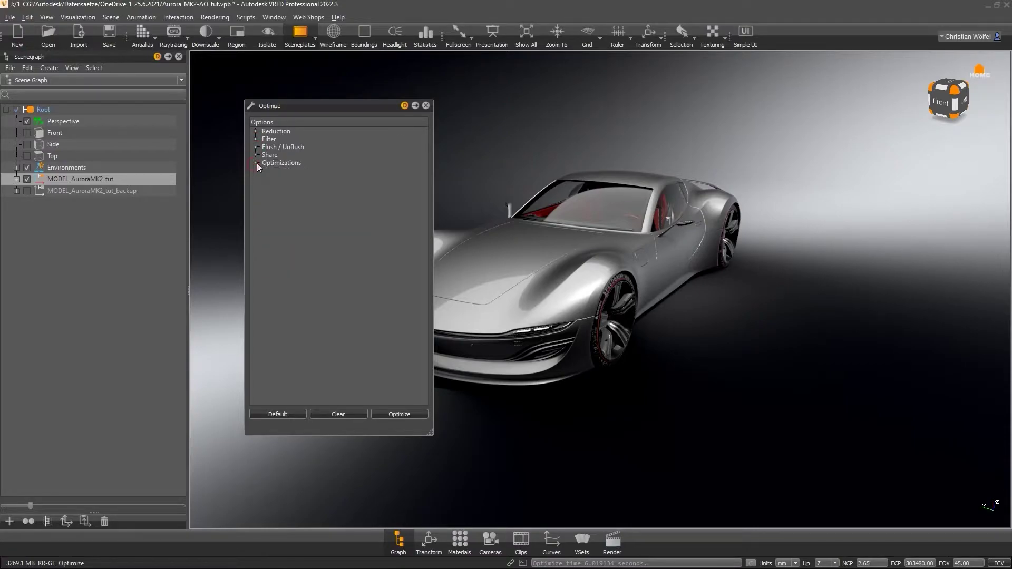
{"action": "left_click", "coordinate": [426, 106]}
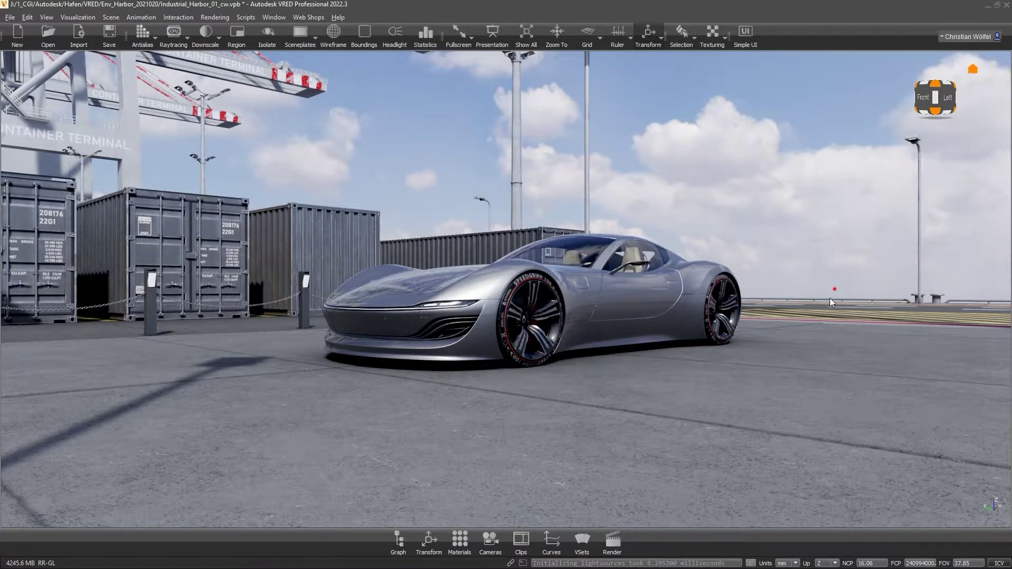
{"action": "left_click_drag", "start_coordinate": [830, 299], "coordinate": [464, 387]}
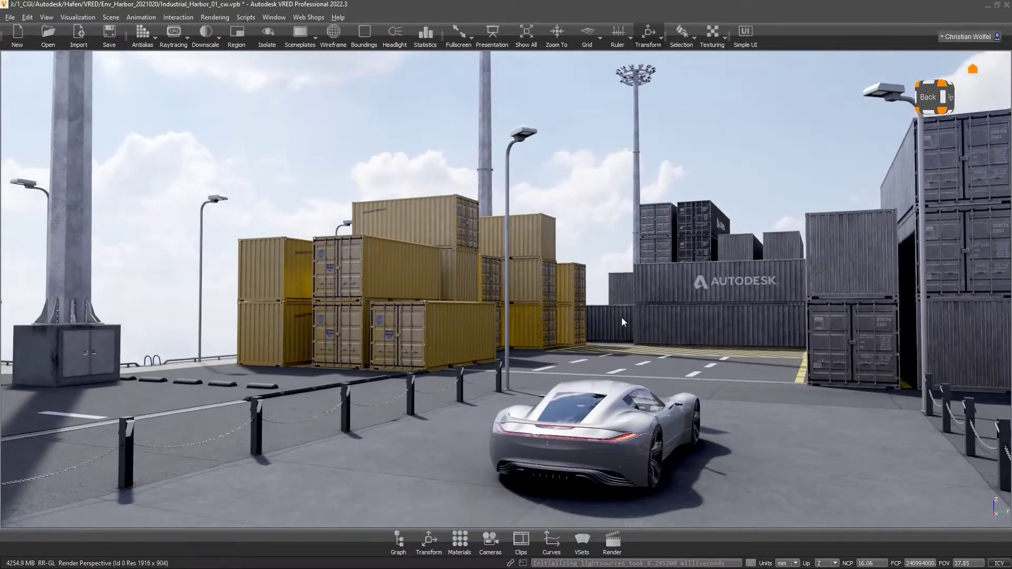
Step: Show the Scenegraph, locate a container's node and collapse the container40ft_GRP001 and container20ft_GRP001 groups
{"action": "left_click", "coordinate": [402, 537]}
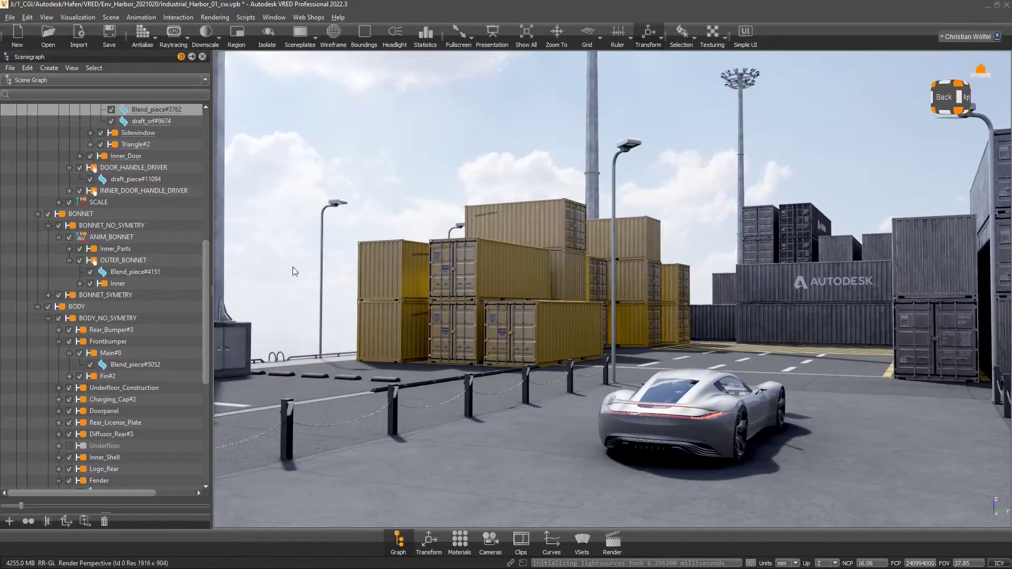
{"action": "left_click", "coordinate": [231, 285]}
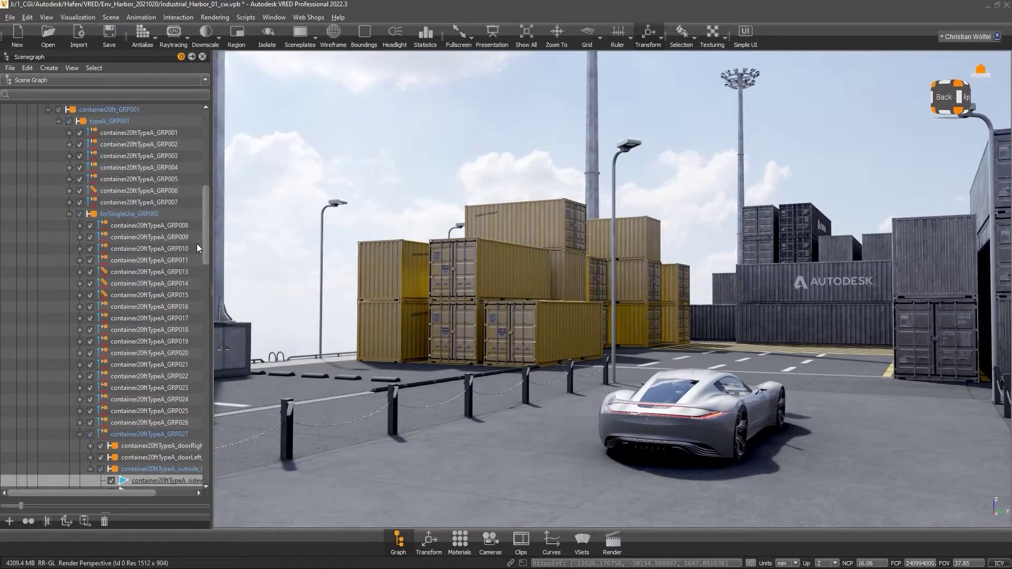
{"action": "left_click", "coordinate": [69, 214]}
{"action": "scroll", "coordinate": [109, 242], "scroll_direction": "up", "scroll_amount": 3}
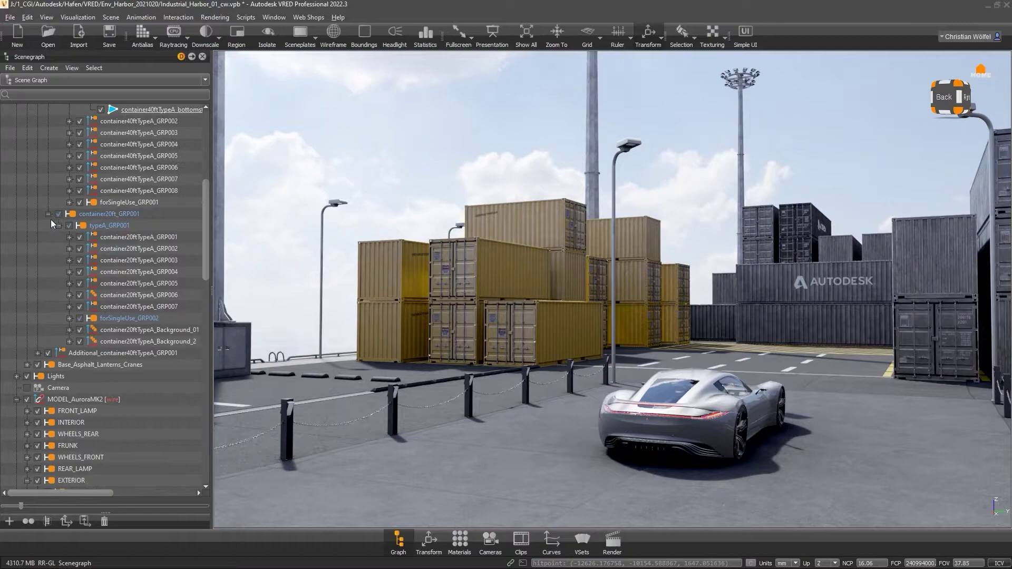
{"action": "left_click", "coordinate": [48, 215]}
{"action": "scroll", "coordinate": [79, 242], "scroll_direction": "up", "scroll_amount": 5}
{"action": "left_click", "coordinate": [48, 132]}
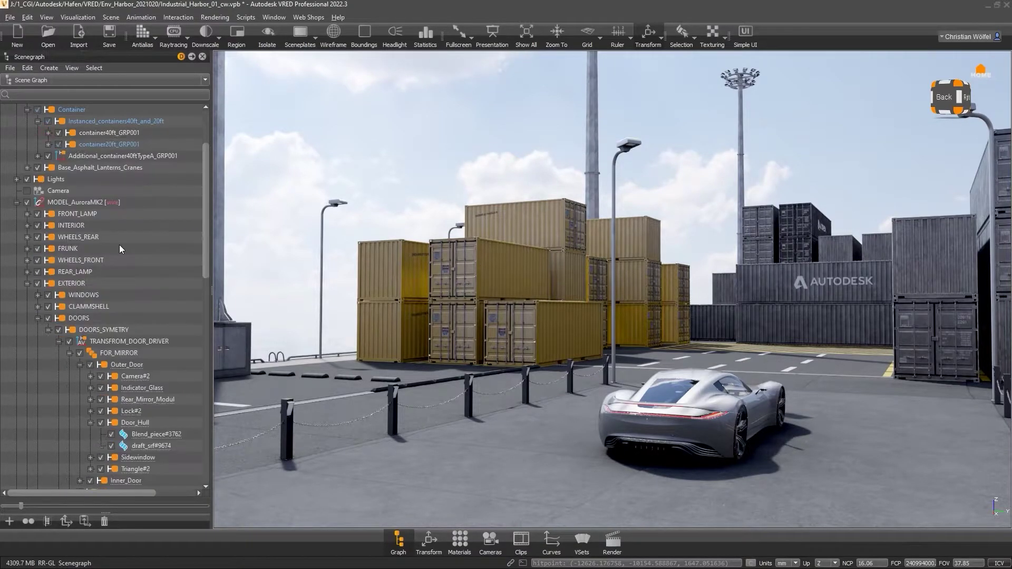
{"action": "scroll", "coordinate": [120, 252], "scroll_direction": "up", "scroll_amount": 2}
Step: Select the Instanced_containers40ft_and_20ft group and inspect its containers in wireframe display
{"action": "left_click", "coordinate": [132, 190]}
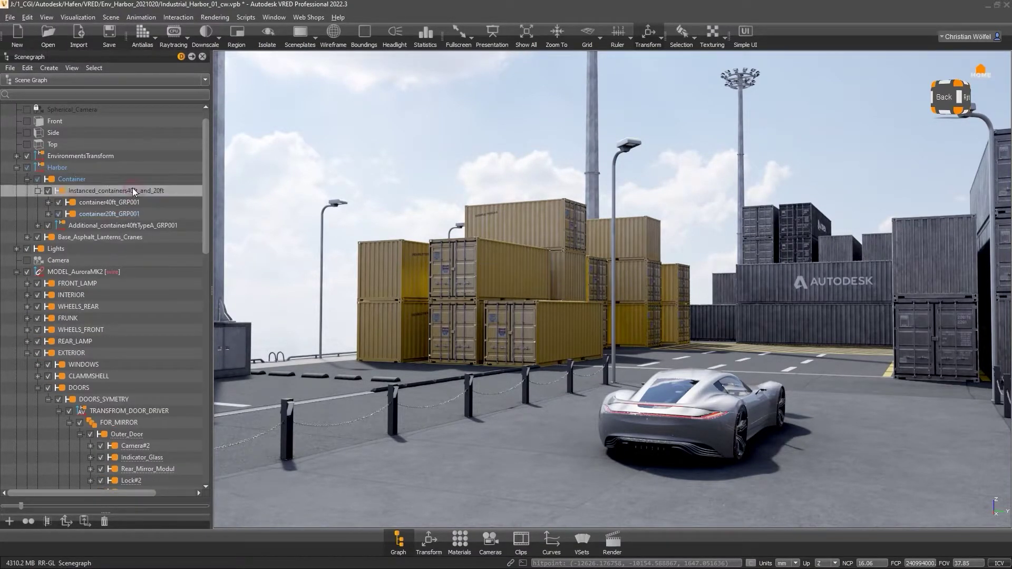
{"action": "left_click", "coordinate": [333, 33]}
{"action": "left_click_drag", "start_coordinate": [423, 220], "coordinate": [557, 411]}
{"action": "right_click_drag", "start_coordinate": [558, 412], "coordinate": [559, 412]}
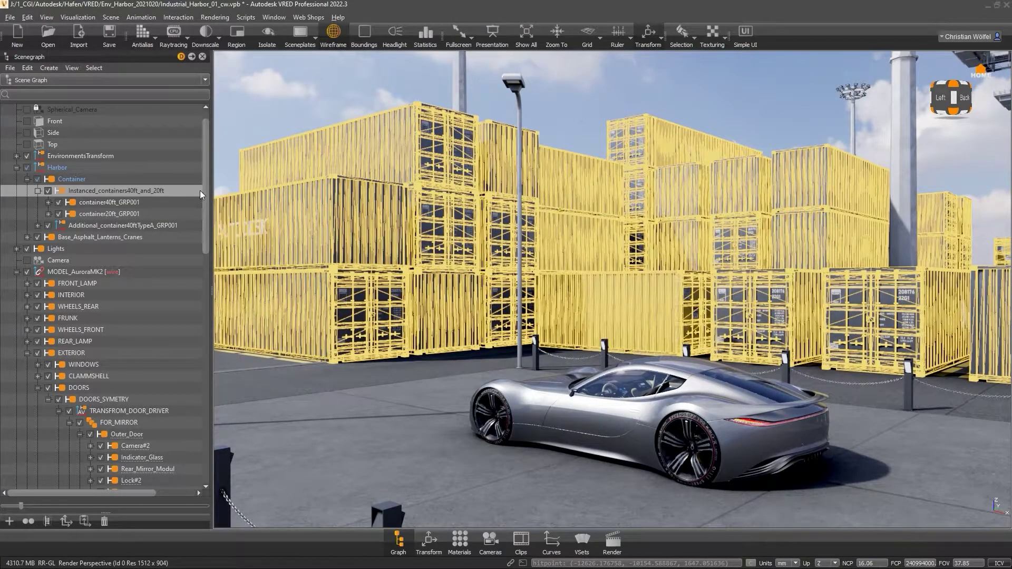
Step: Inspect container40ft_GRP001 and container20ft_GRP001 separately, toggling the wireframe display, and return to the shaded view of the yellow containers
{"action": "left_click", "coordinate": [100, 202]}
{"action": "left_click_drag", "start_coordinate": [306, 238], "coordinate": [219, 249]}
{"action": "left_click", "coordinate": [334, 33]}
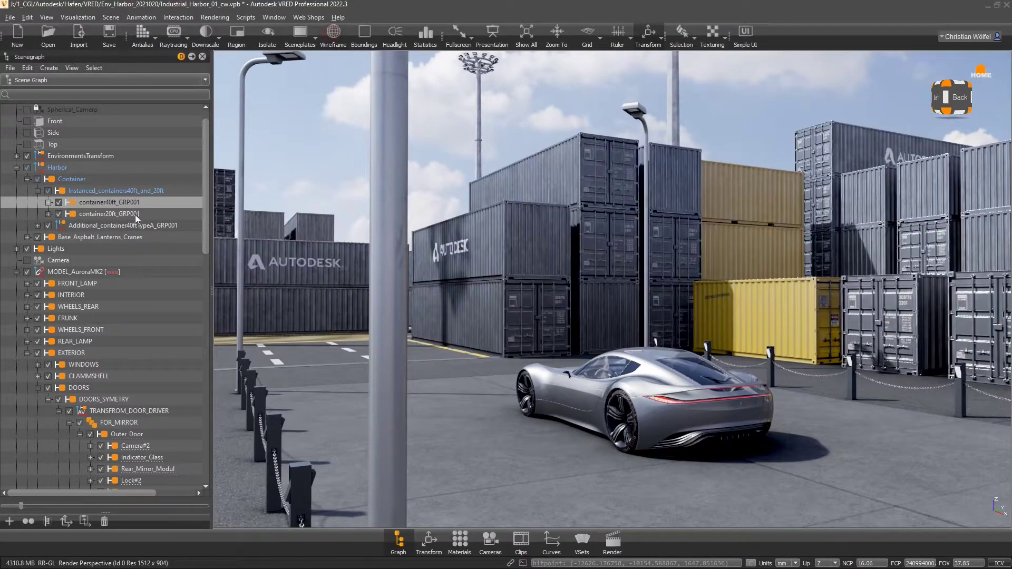
{"action": "key", "text": "Down"}
{"action": "left_click", "coordinate": [331, 40]}
{"action": "left_click", "coordinate": [331, 39]}
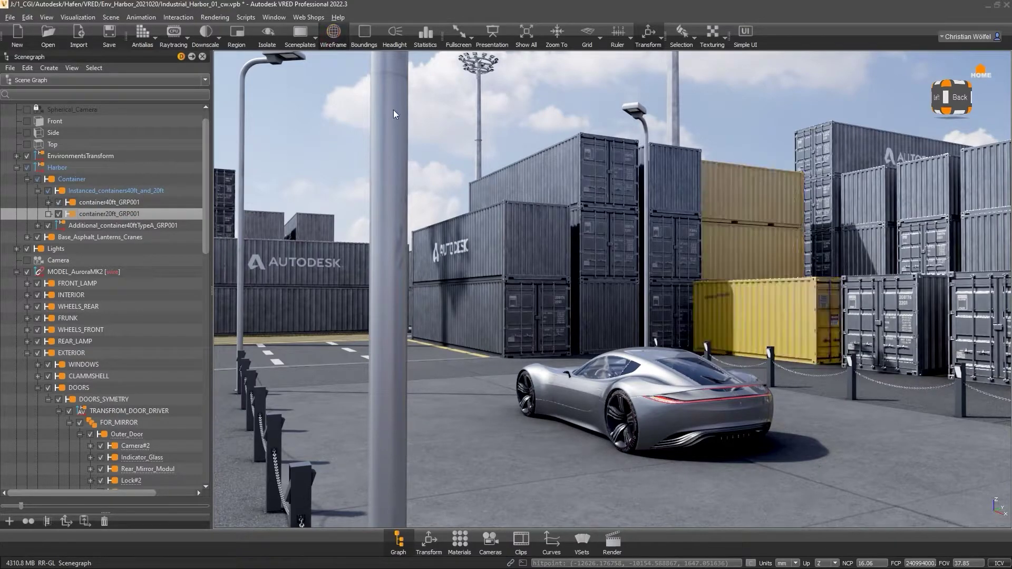
{"action": "left_click_drag", "start_coordinate": [429, 327], "coordinate": [350, 349]}
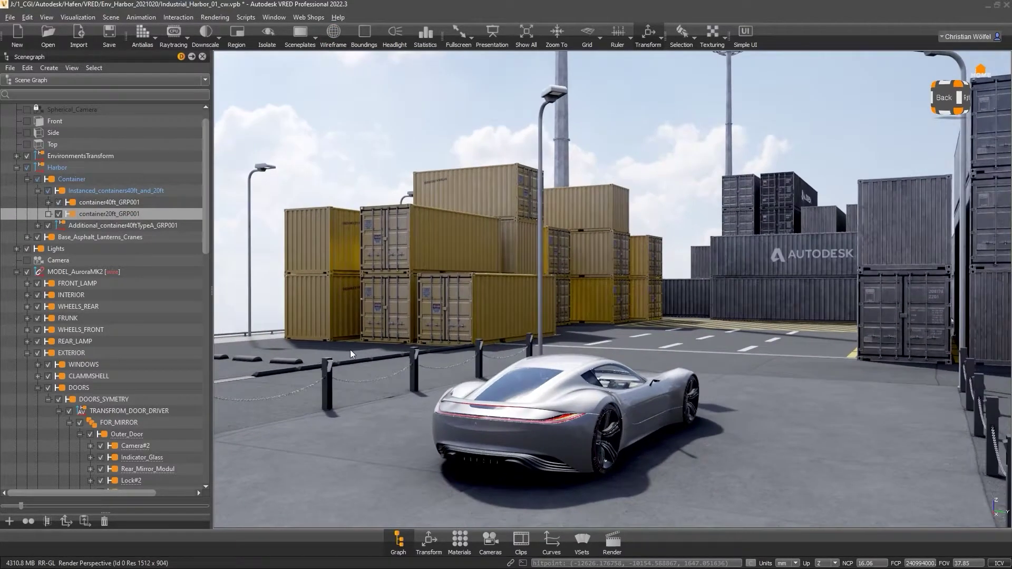
Step: Zoom to the front yellow container and widen the Scenegraph to examine its cloned outside geometry nodes
{"action": "double_click", "coordinate": [502, 301]}
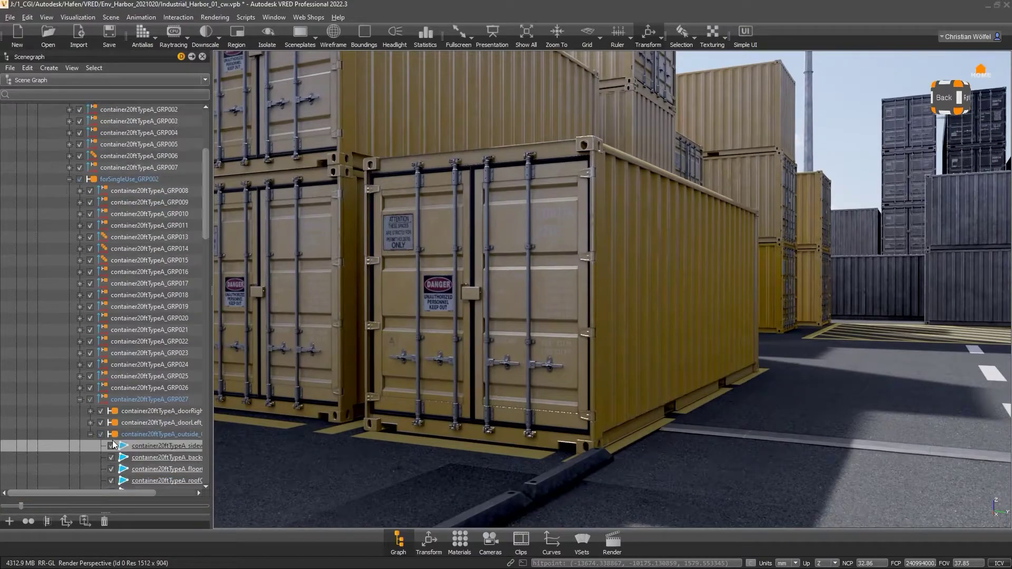
{"action": "scroll", "coordinate": [179, 419], "scroll_direction": "down", "scroll_amount": 3}
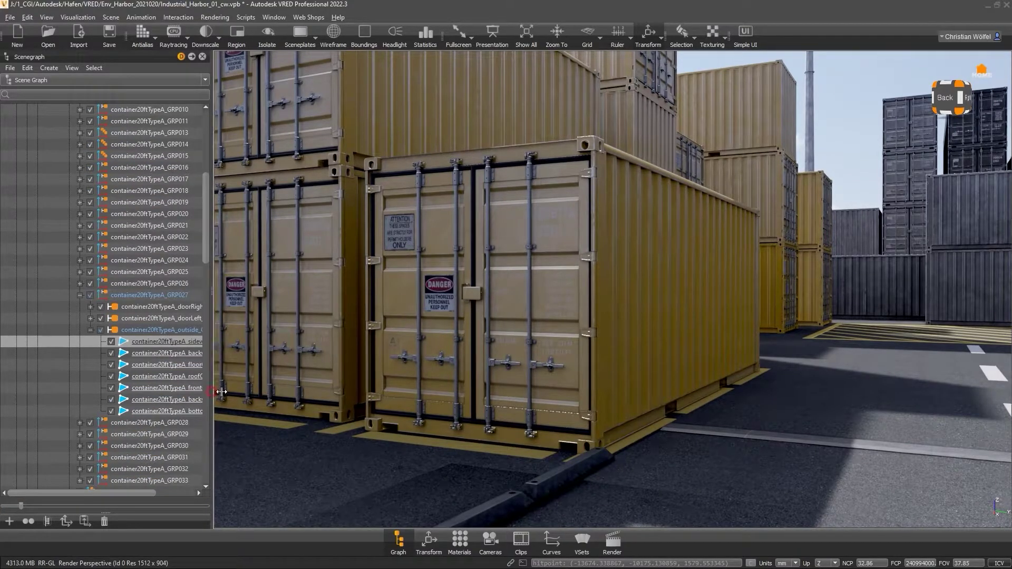
{"action": "left_click_drag", "start_coordinate": [221, 392], "coordinate": [286, 392]}
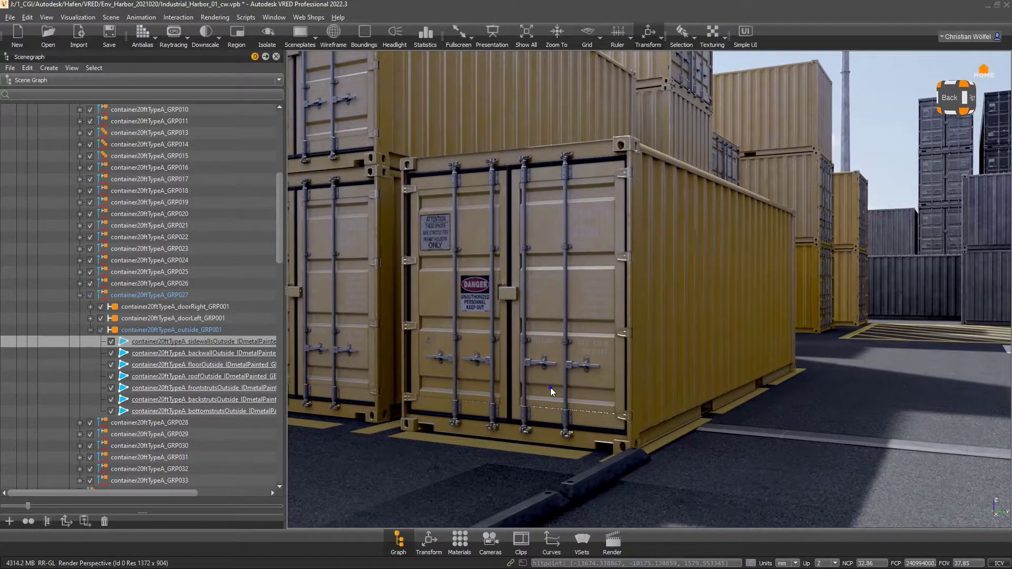
{"action": "right_click_drag", "start_coordinate": [551, 388], "coordinate": [474, 507], "text": "alt"}
Step: Create a Plastic material in the Container_20ft material group and assign it to the yellow container's side walls
{"action": "left_click", "coordinate": [460, 538]}
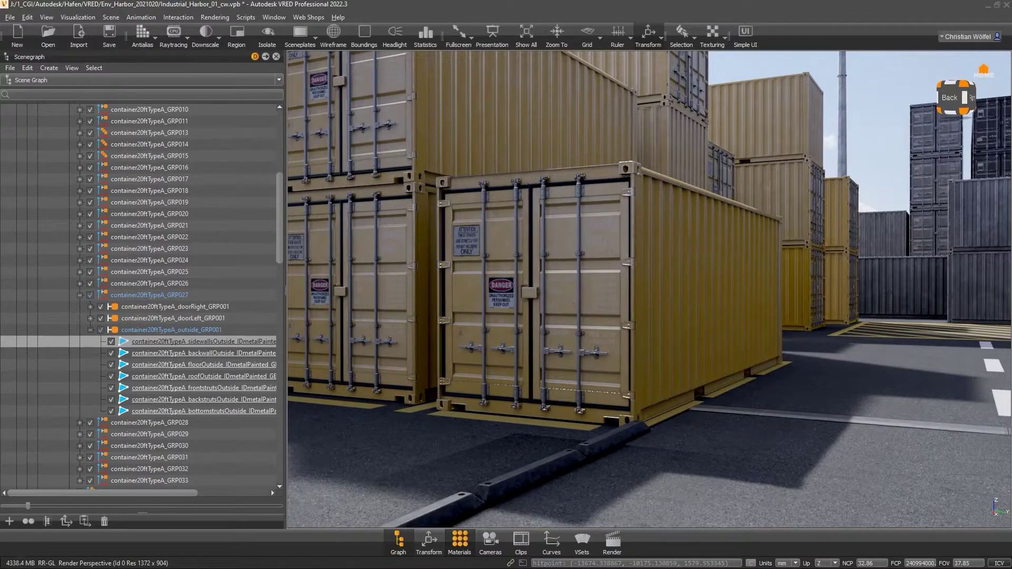
{"action": "left_click", "coordinate": [460, 539]}
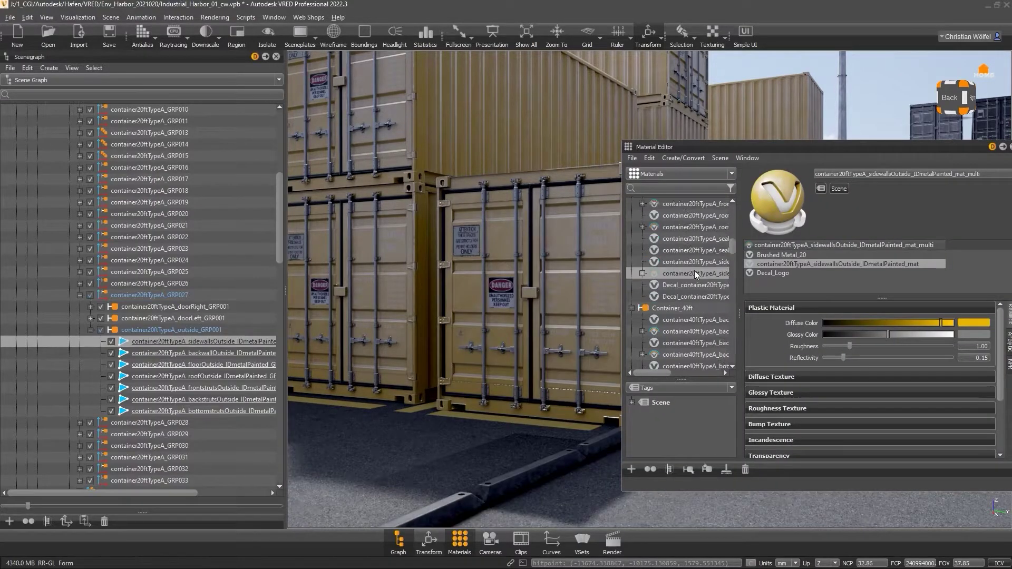
{"action": "scroll", "coordinate": [695, 271], "scroll_direction": "up", "scroll_amount": 2}
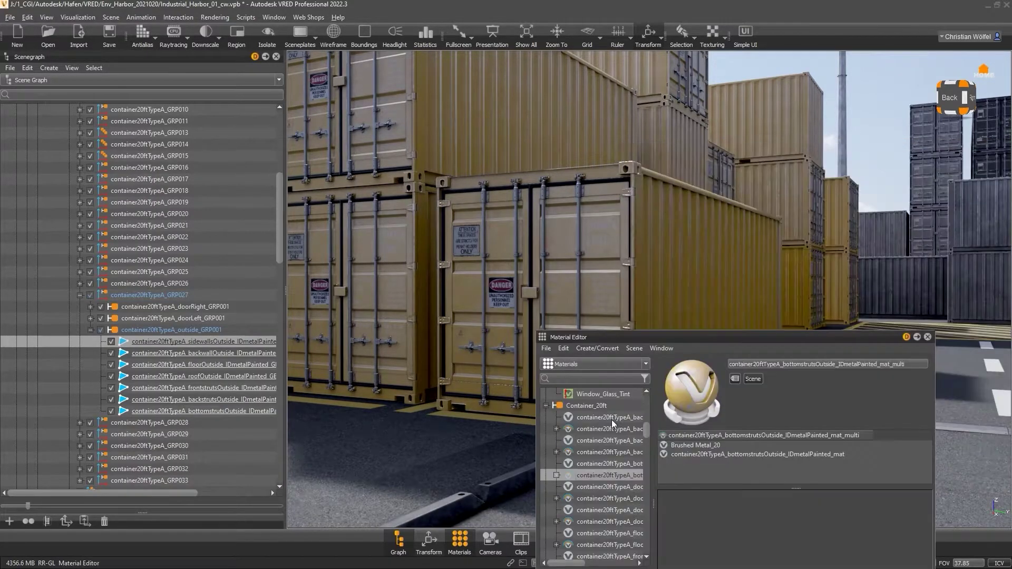
{"action": "right_click", "coordinate": [612, 421]}
{"action": "mouse_move", "coordinate": [702, 277]}
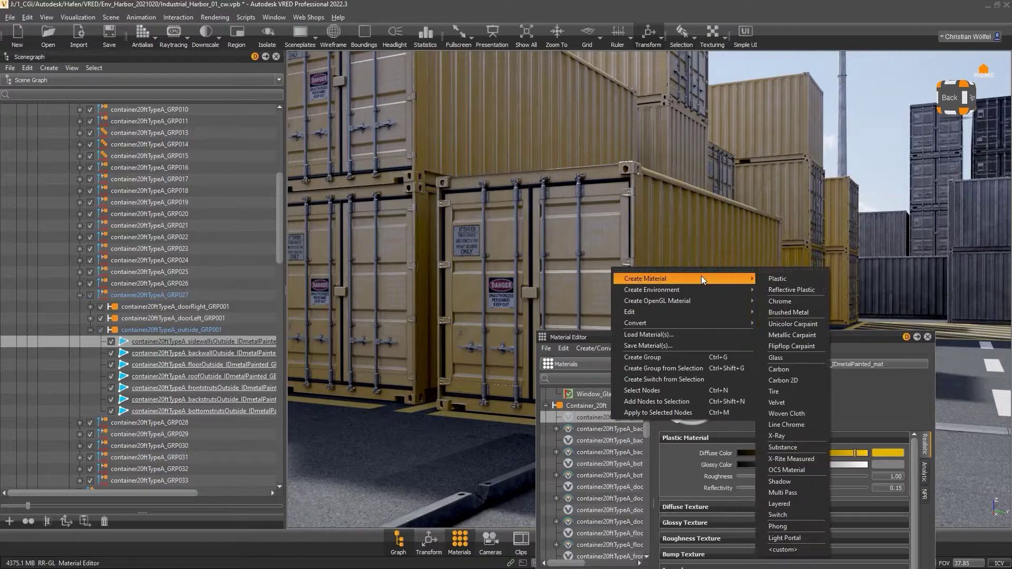
{"action": "left_click", "coordinate": [778, 279]}
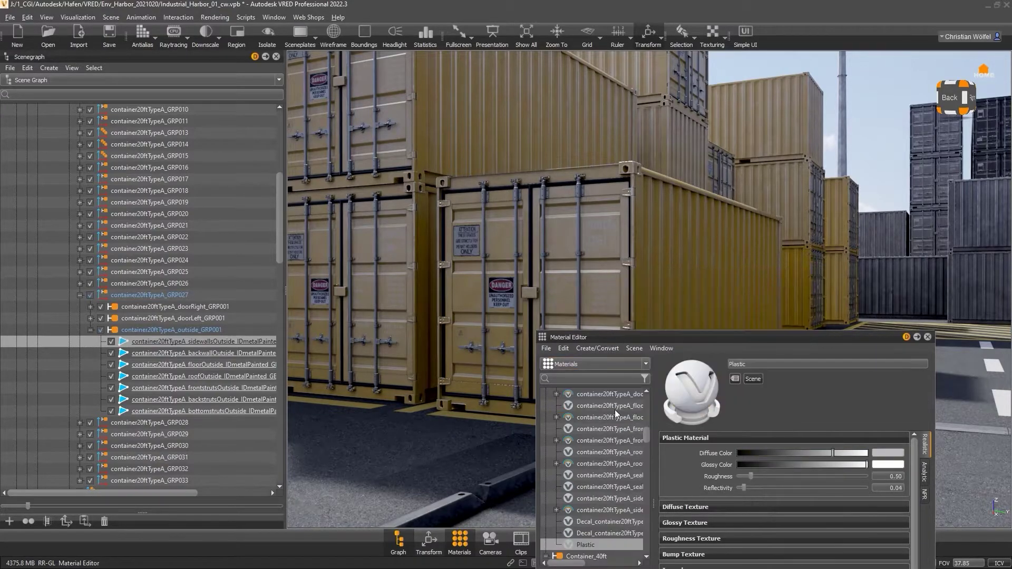
{"action": "left_click_drag", "start_coordinate": [590, 547], "coordinate": [735, 316]}
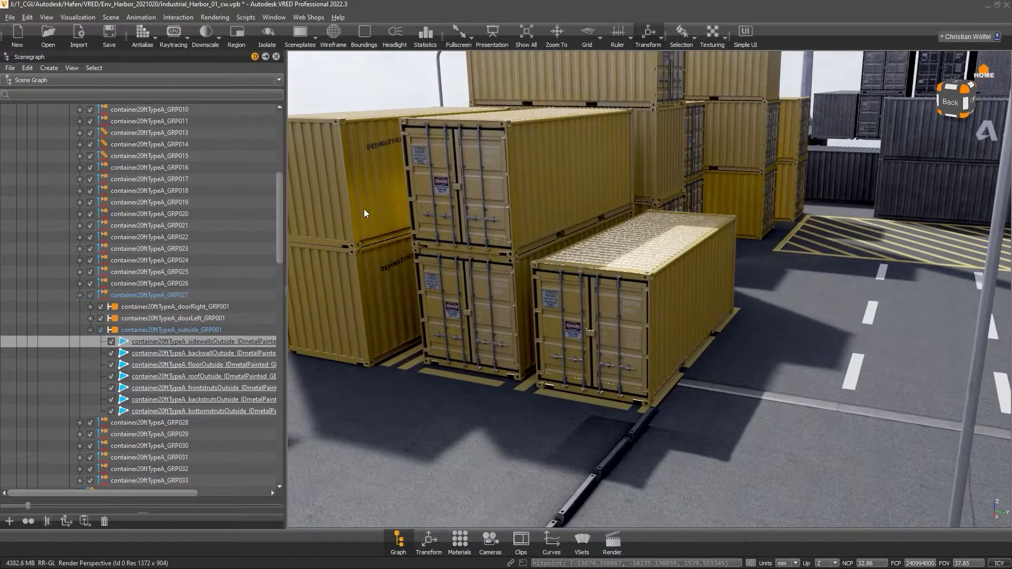
Step: Collapse the forSingleUse_GRP002 group and select the Instanced_containers40ft_and_20ft group
{"action": "scroll", "coordinate": [128, 284], "scroll_direction": "up", "scroll_amount": 6}
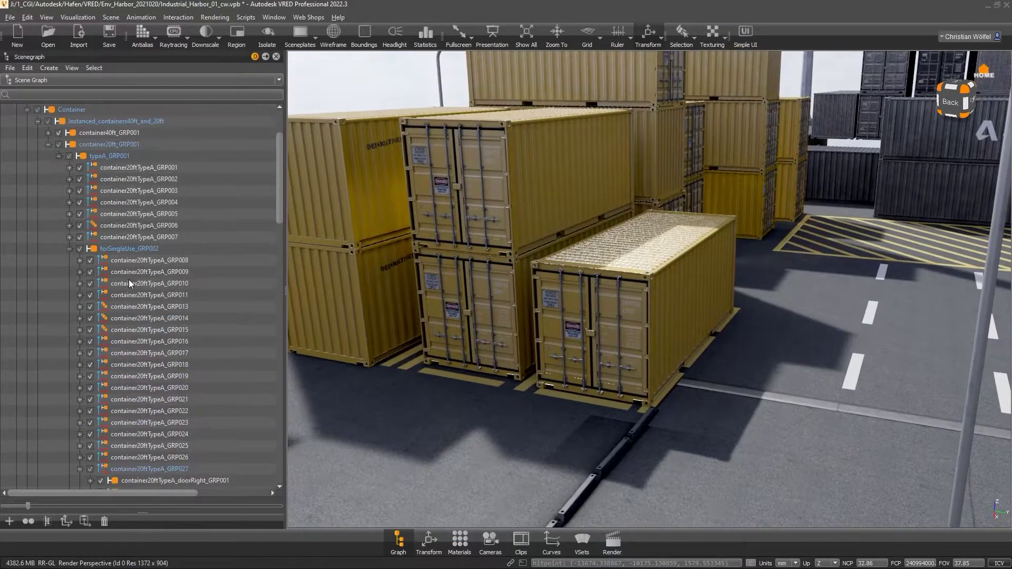
{"action": "left_click", "coordinate": [69, 283]}
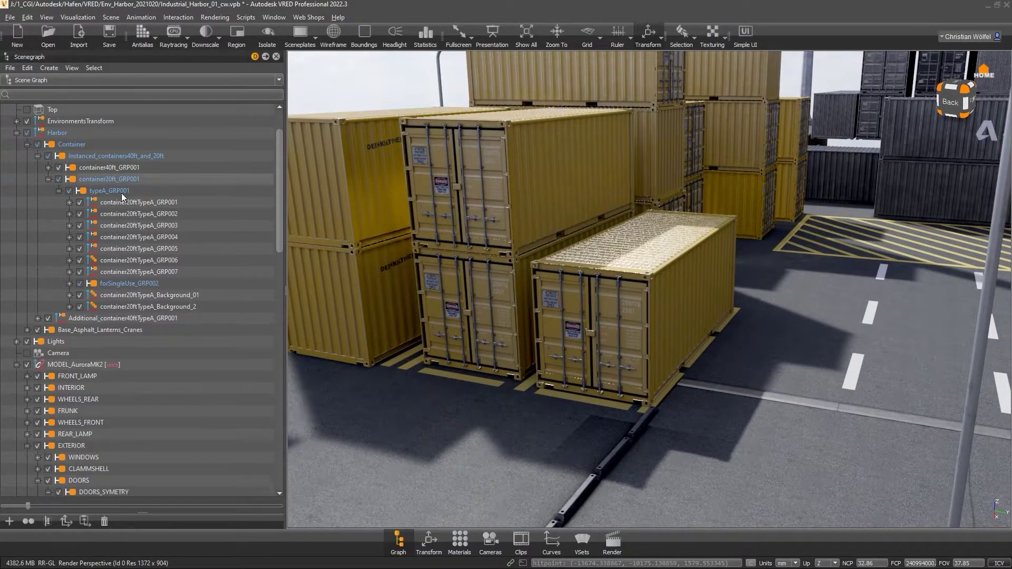
{"action": "left_click", "coordinate": [129, 146]}
{"action": "left_click", "coordinate": [137, 159]}
{"action": "scroll", "coordinate": [511, 229], "scroll_direction": "down", "scroll_amount": 1}
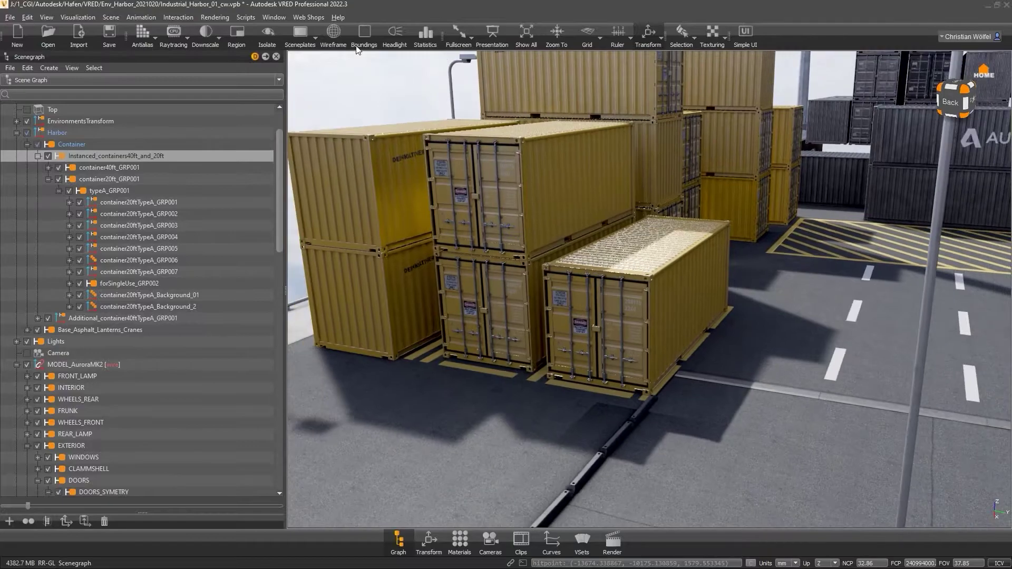
Step: Inspect the instanced containers in wireframe display and check the render statistics
{"action": "left_click", "coordinate": [334, 36]}
{"action": "scroll", "coordinate": [798, 262], "scroll_direction": "down", "scroll_amount": 3}
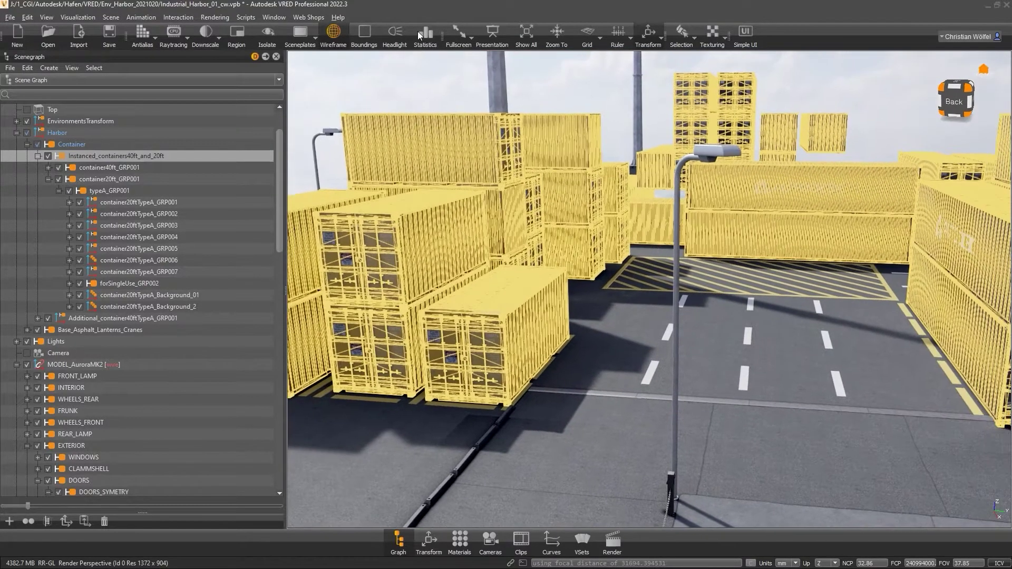
{"action": "left_click", "coordinate": [424, 33]}
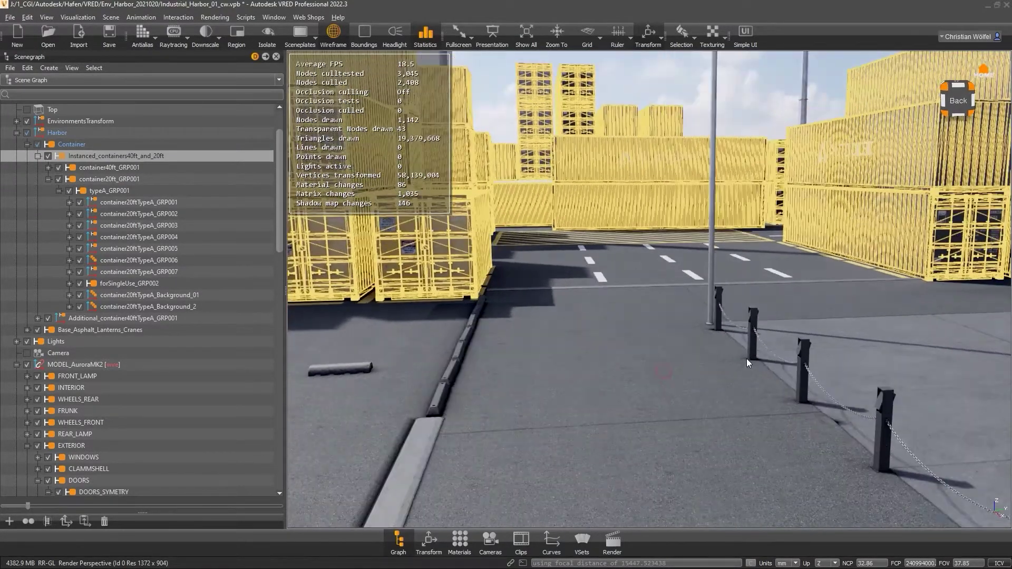
{"action": "left_click", "coordinate": [432, 40]}
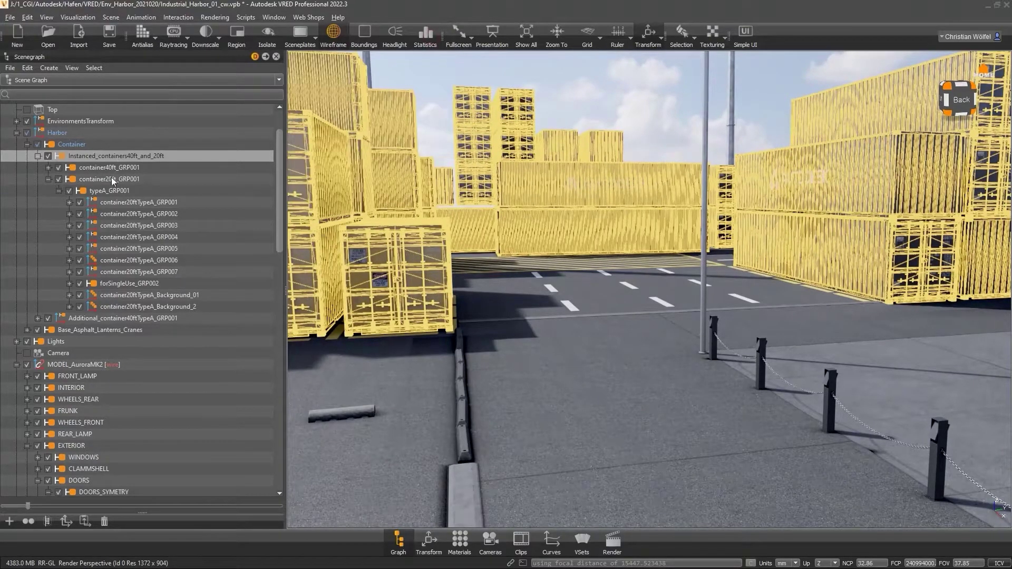
Step: Expand container20ftTypeA_GRP001 and its right door group, and unshare the whole subtree of Instanced_containers40ft_and_20ft
{"action": "left_click", "coordinate": [69, 202]}
{"action": "left_click", "coordinate": [80, 213]}
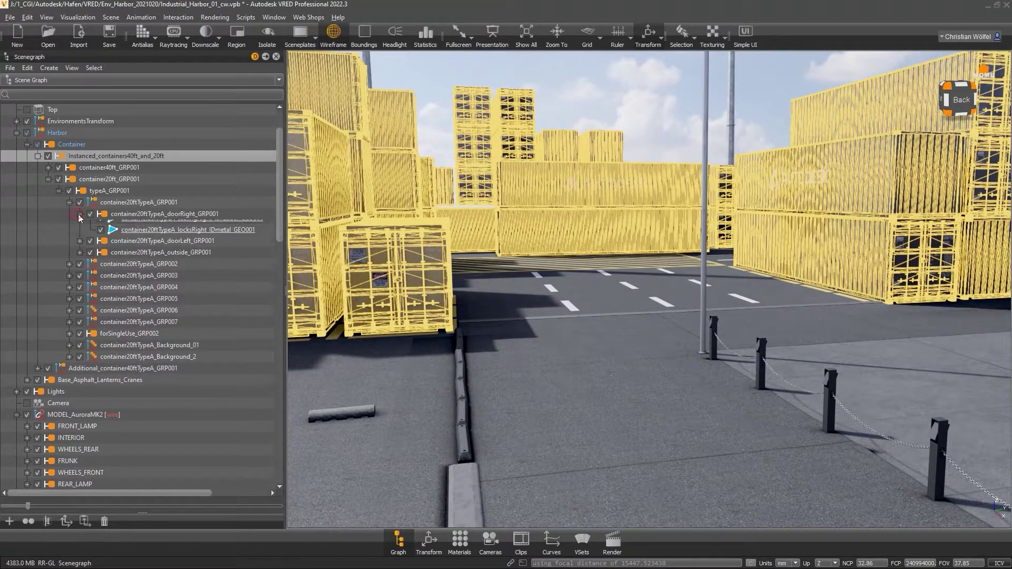
{"action": "right_click", "coordinate": [128, 156]}
{"action": "mouse_move", "coordinate": [191, 177]}
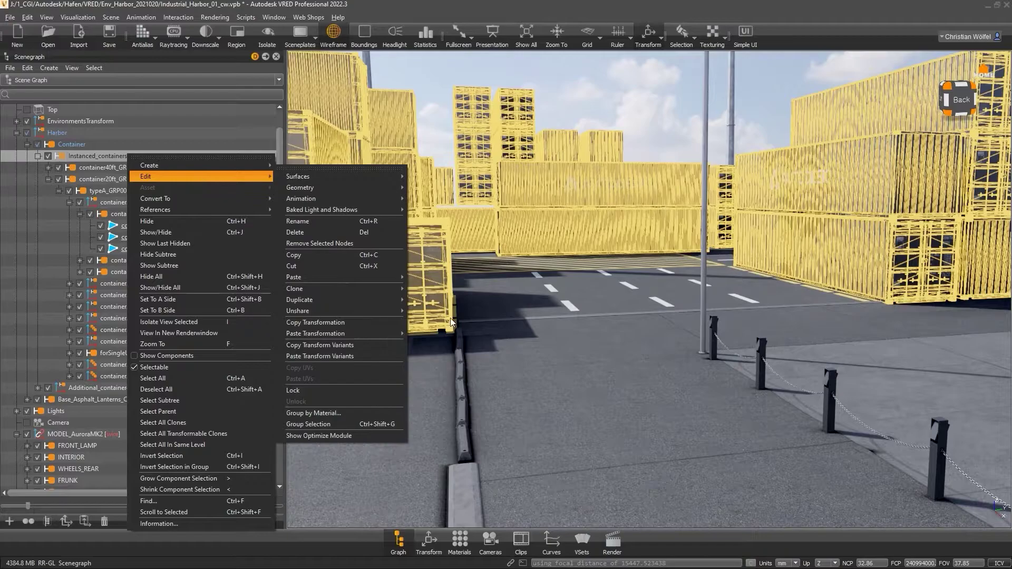
{"action": "mouse_move", "coordinate": [391, 311]}
{"action": "left_click", "coordinate": [448, 336]}
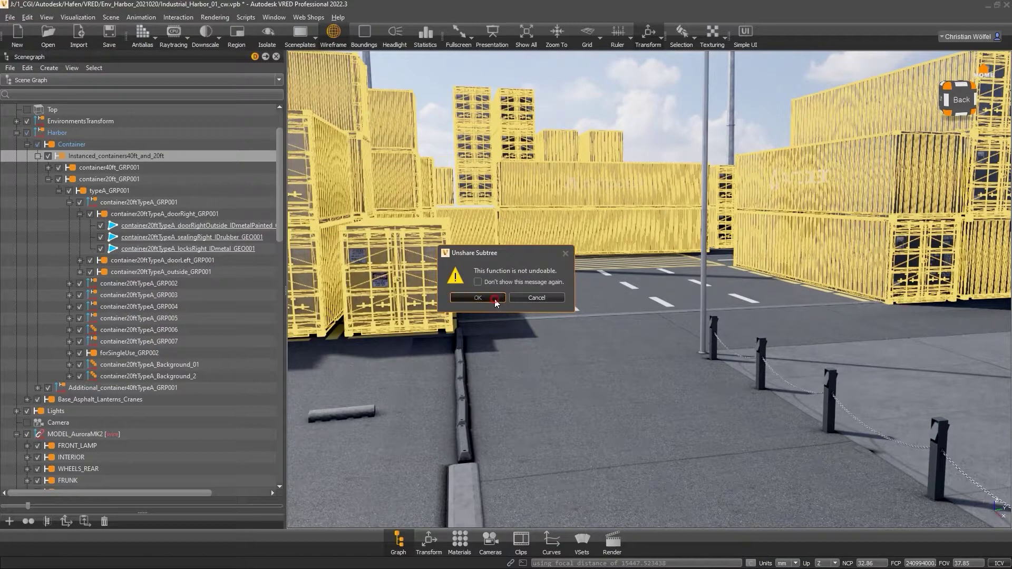
{"action": "left_click", "coordinate": [488, 298]}
Step: Turn off the wireframe display and check the render statistics while orbiting the harbor
{"action": "left_click_drag", "start_coordinate": [648, 310], "coordinate": [619, 302], "text": "alt"}
{"action": "left_click", "coordinate": [334, 36]}
{"action": "left_click", "coordinate": [426, 35]}
{"action": "mouse_move", "coordinate": [705, 291]}
{"action": "left_mouse_down", "text": "alt"}
{"action": "mouse_move", "coordinate": [619, 267]}
{"action": "mouse_move", "coordinate": [514, 258]}
{"action": "mouse_move", "coordinate": [521, 387]}
{"action": "mouse_move", "coordinate": [593, 423]}
{"action": "mouse_move", "coordinate": [784, 445]}
{"action": "mouse_move", "coordinate": [811, 400]}
{"action": "mouse_move", "coordinate": [766, 310]}
{"action": "mouse_move", "coordinate": [716, 276]}
{"action": "left_mouse_up", "text": "alt"}
Step: Collapse the Container group and optimize it with Share Geometries enabled alongside the default options
{"action": "left_click", "coordinate": [127, 146]}
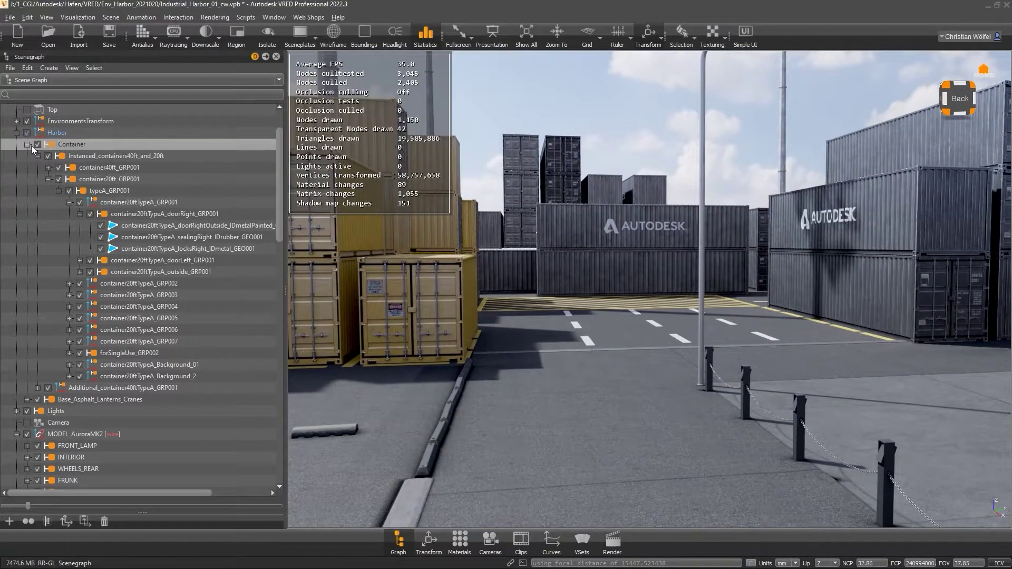
{"action": "left_click", "coordinate": [27, 144]}
{"action": "right_click", "coordinate": [104, 152]}
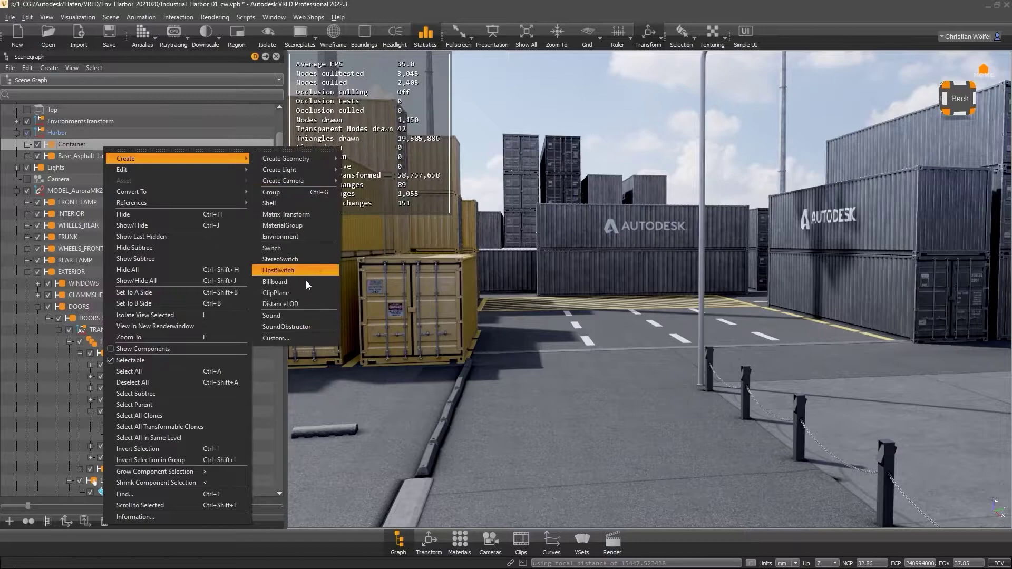
{"action": "mouse_move", "coordinate": [153, 169]}
{"action": "left_click", "coordinate": [332, 429]}
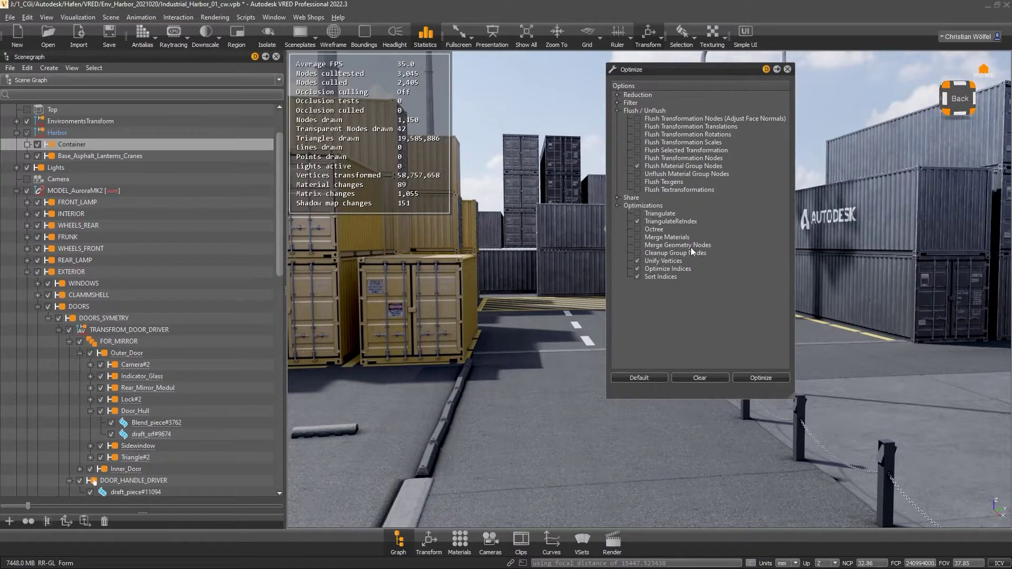
{"action": "left_click", "coordinate": [618, 198]}
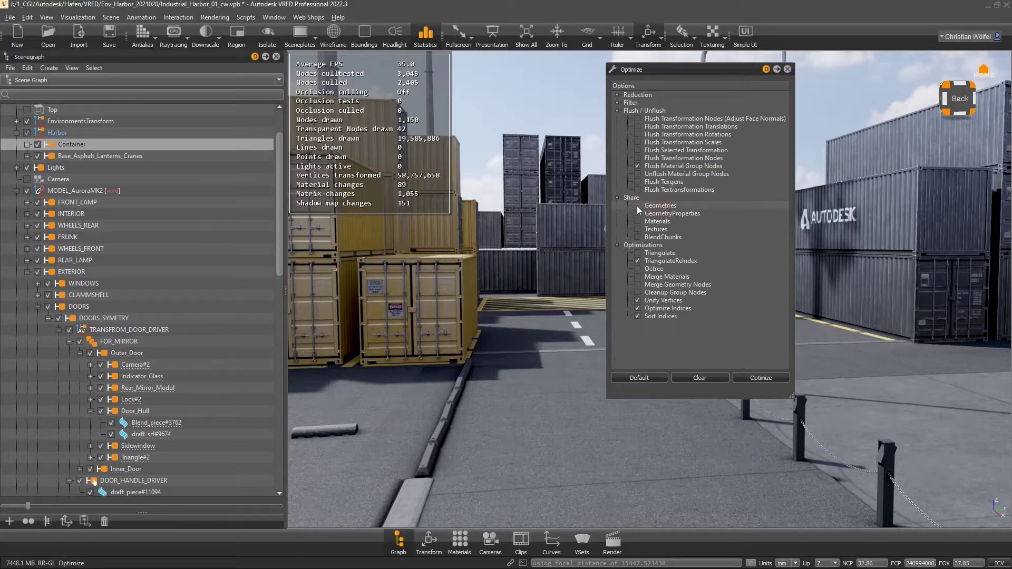
{"action": "left_click", "coordinate": [764, 379]}
{"action": "left_click", "coordinate": [487, 305]}
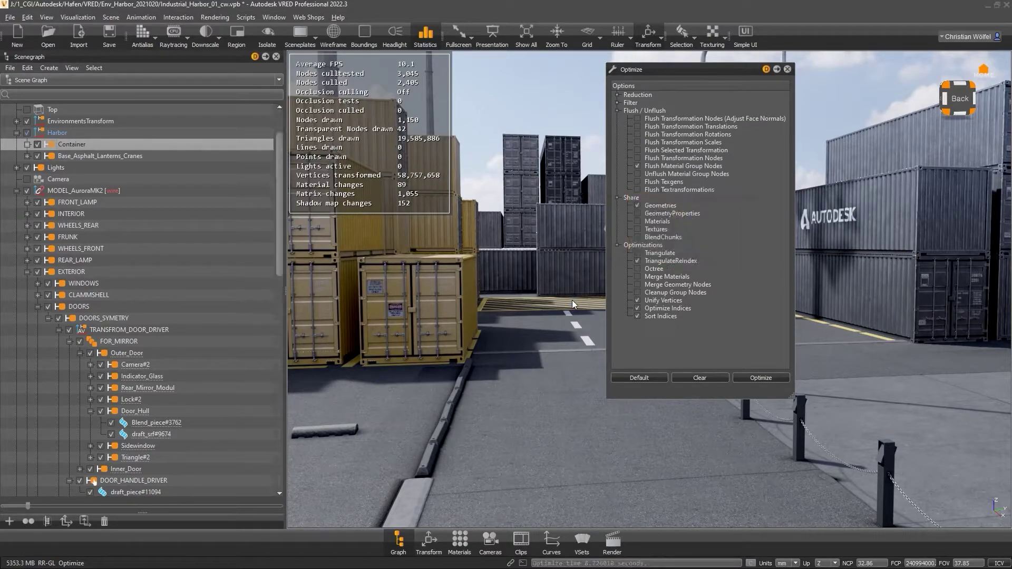
Step: Expand the Container group and examine the shared geometry nodes in container20ftTypeA_GRP001's right door group
{"action": "left_click", "coordinate": [27, 144]}
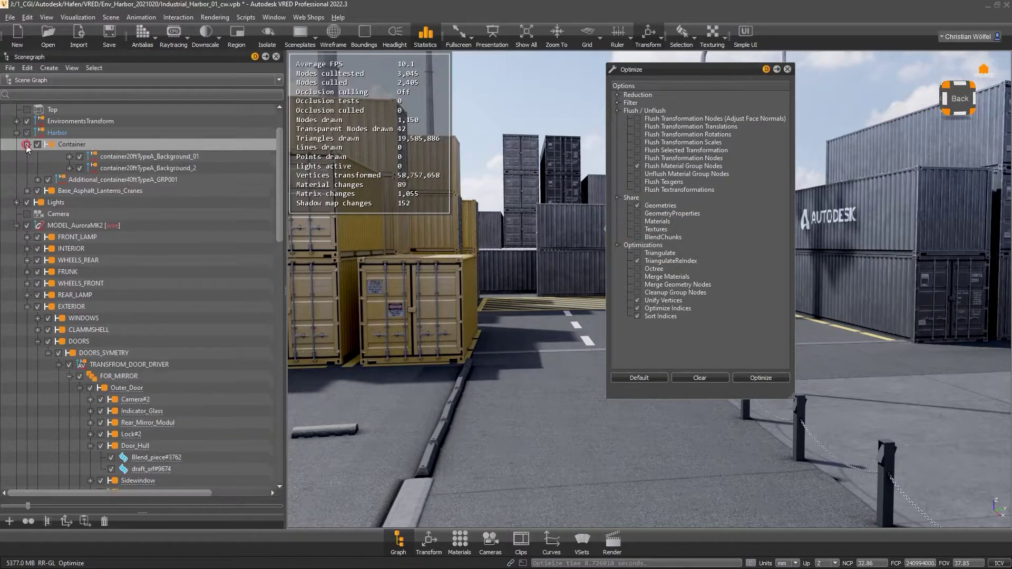
{"action": "left_click", "coordinate": [145, 251]}
{"action": "left_click", "coordinate": [154, 238]}
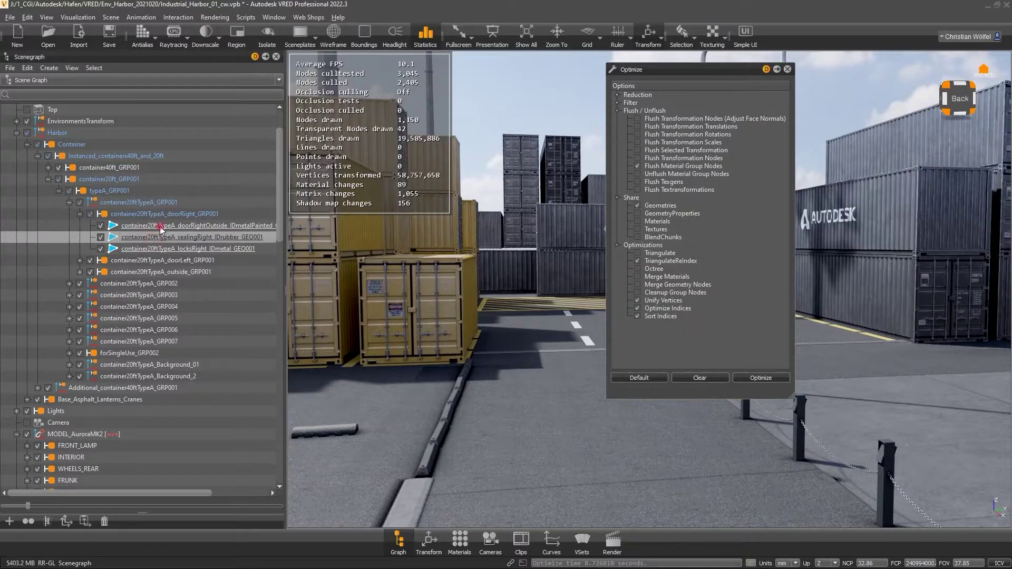
{"action": "left_click", "coordinate": [157, 226]}
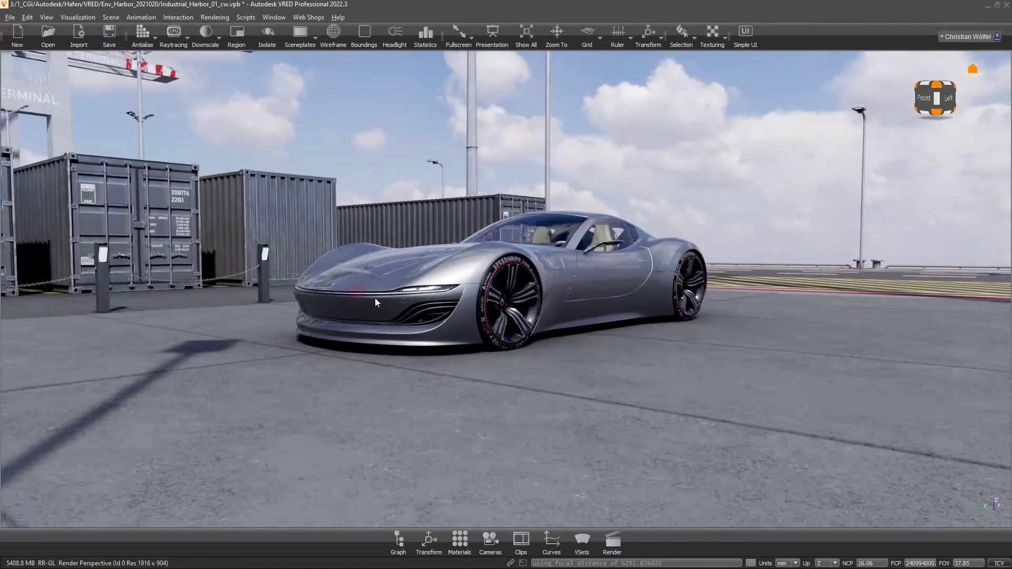
Step: Open the Material Editor beside the car and collapse the expanded container material groups
{"action": "left_click_drag", "start_coordinate": [375, 299], "coordinate": [575, 320]}
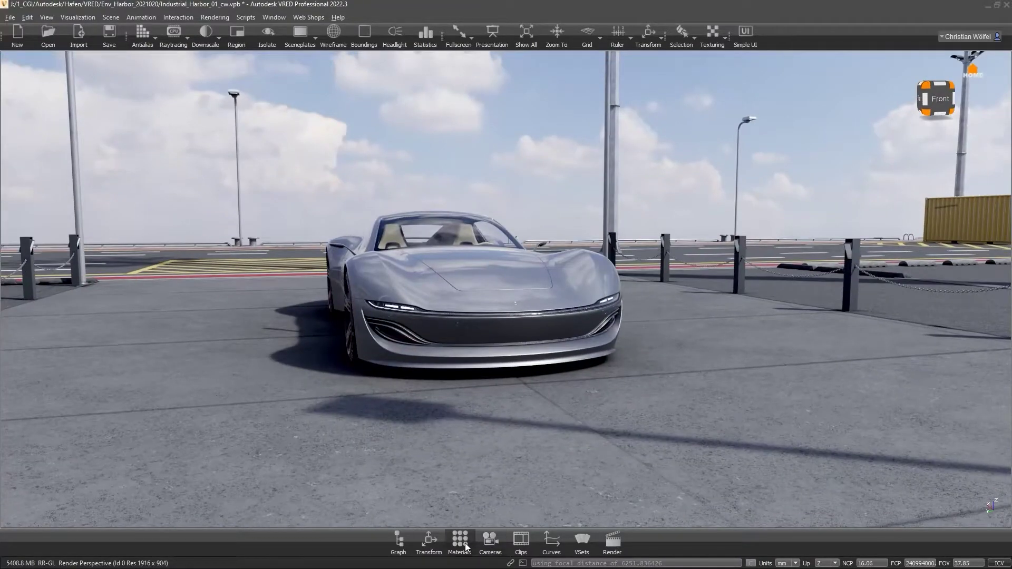
{"action": "left_click", "coordinate": [460, 543]}
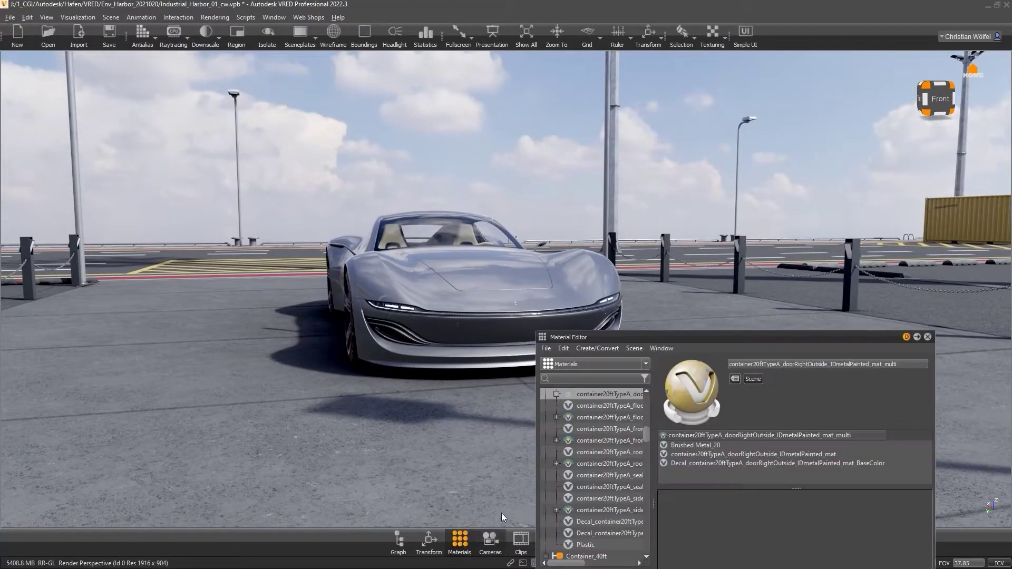
{"action": "left_click_drag", "start_coordinate": [600, 331], "coordinate": [602, 116]}
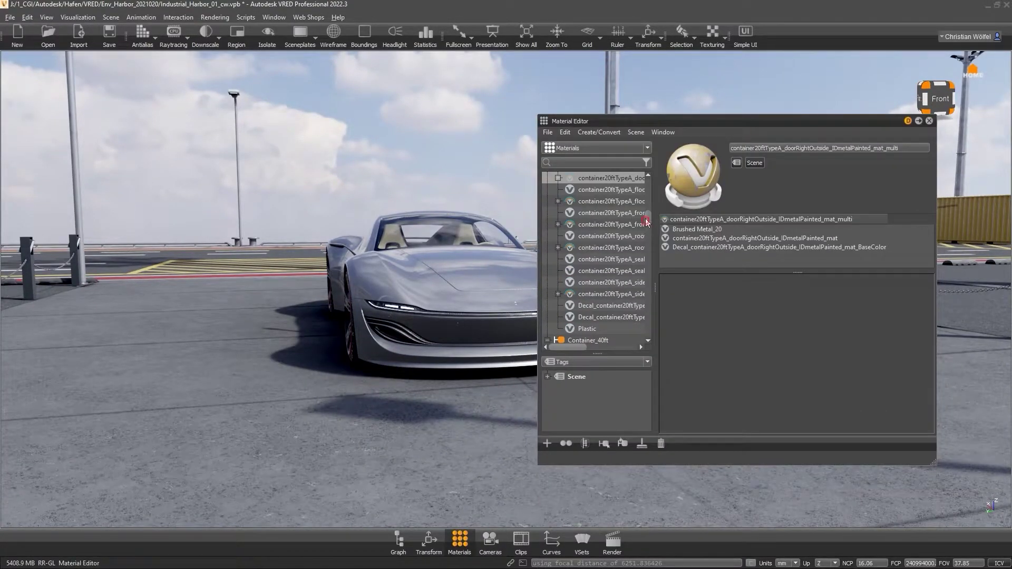
{"action": "left_click_drag", "start_coordinate": [646, 221], "coordinate": [648, 172]}
{"action": "left_click", "coordinate": [548, 189]}
{"action": "left_click", "coordinate": [548, 201]}
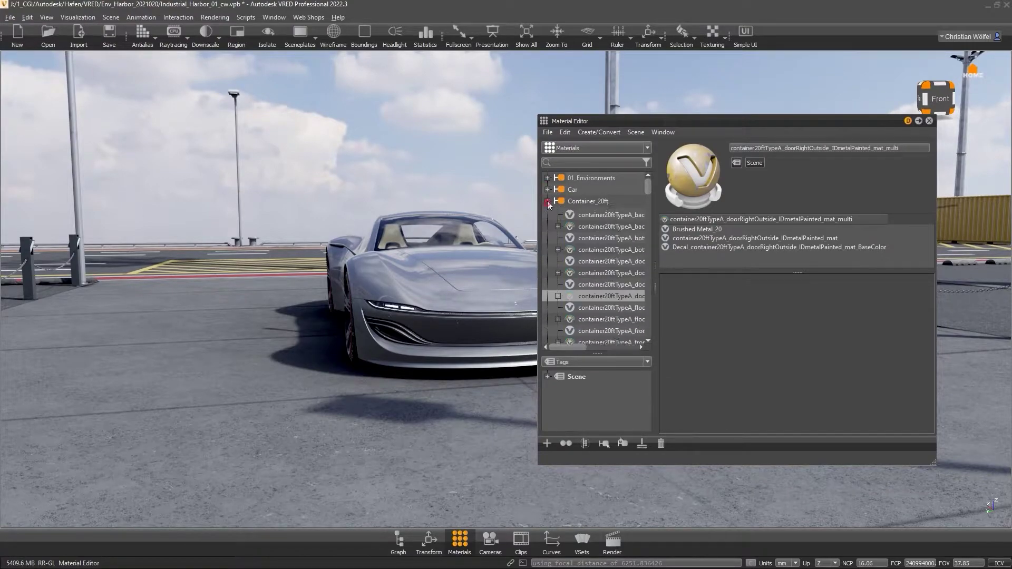
Step: Expand the 01_Environments material group and select Env_Day_Precomputed
{"action": "left_click", "coordinate": [548, 178]}
{"action": "left_click", "coordinate": [606, 191]}
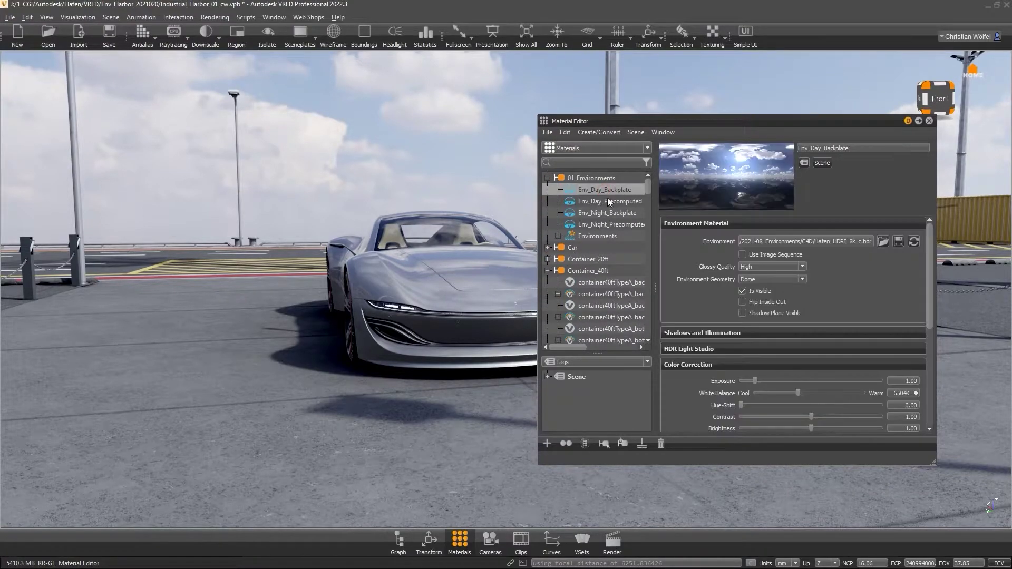
{"action": "left_click", "coordinate": [608, 201]}
{"action": "left_click_drag", "start_coordinate": [608, 202], "coordinate": [703, 118]}
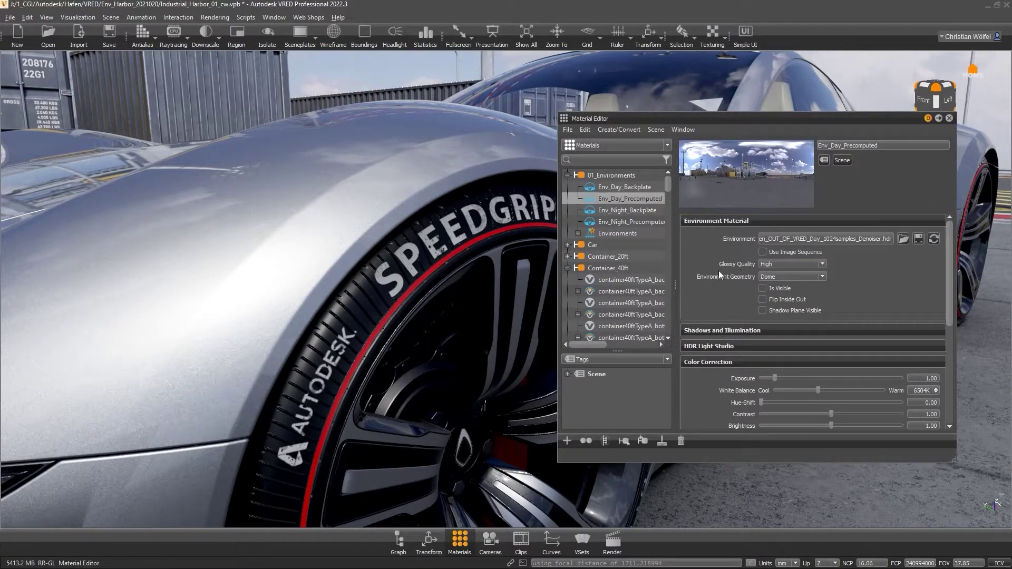
Step: Set the Glossy Quality of Env_Day_Precomputed to Low and examine the reflections on the car body
{"action": "left_click", "coordinate": [779, 263]}
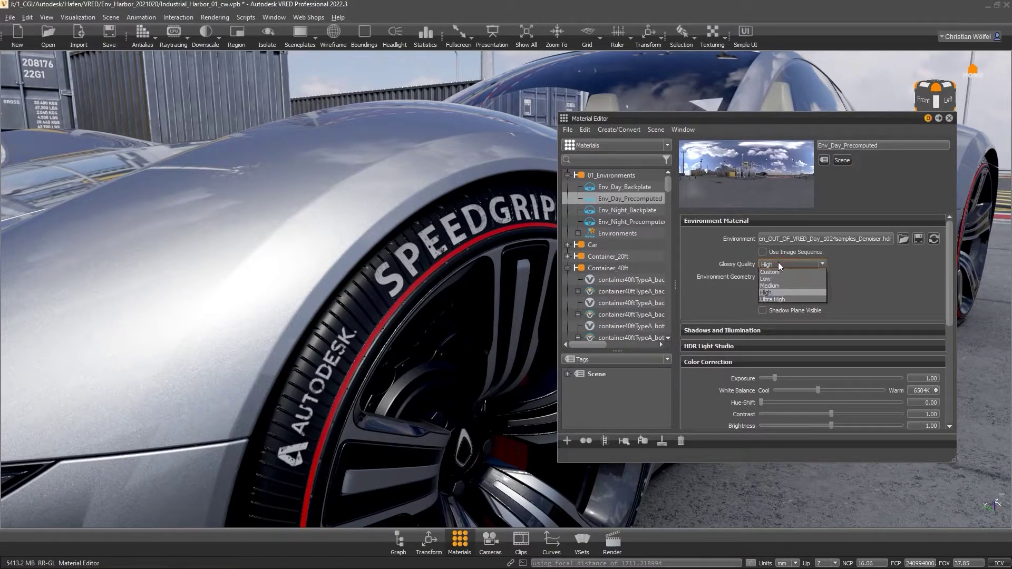
{"action": "left_click", "coordinate": [777, 278]}
{"action": "left_click_drag", "start_coordinate": [473, 235], "coordinate": [432, 298]}
{"action": "right_click_drag", "start_coordinate": [432, 295], "coordinate": [473, 79]}
{"action": "left_click_drag", "start_coordinate": [473, 79], "coordinate": [396, 176]}
Step: Set the Glossy Quality of Env_Day_Precomputed to Ultra High and turn on the render statistics to check performance
{"action": "left_click", "coordinate": [781, 264]}
{"action": "left_click", "coordinate": [778, 298]}
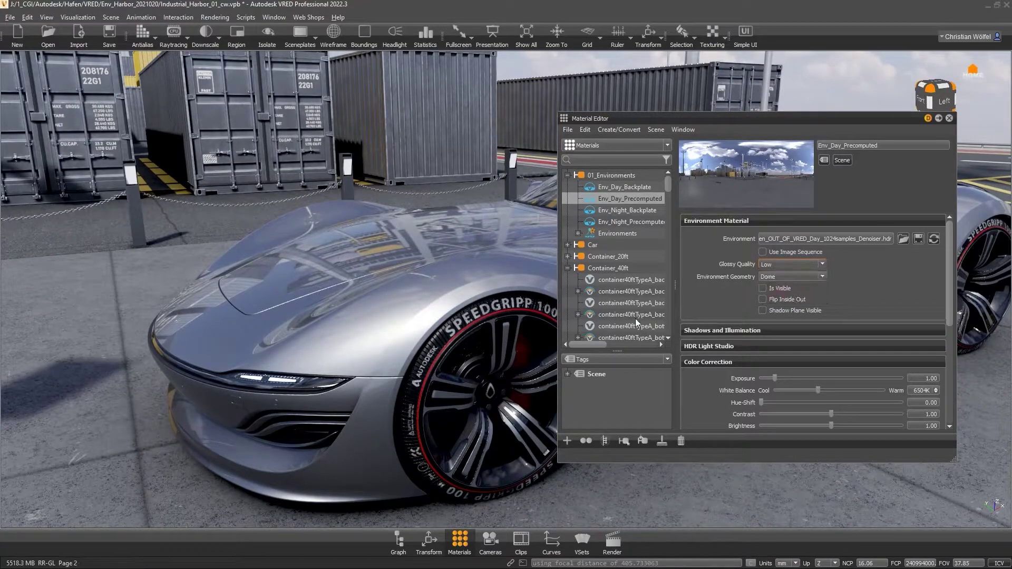
{"action": "left_click_drag", "start_coordinate": [433, 360], "coordinate": [441, 140]}
{"action": "left_click", "coordinate": [426, 33]}
{"action": "left_click_drag", "start_coordinate": [380, 338], "coordinate": [404, 447]}
Step: Set the Glossy Quality of Env_Day_Precomputed to High and check the car from several angles
{"action": "left_click", "coordinate": [775, 264]}
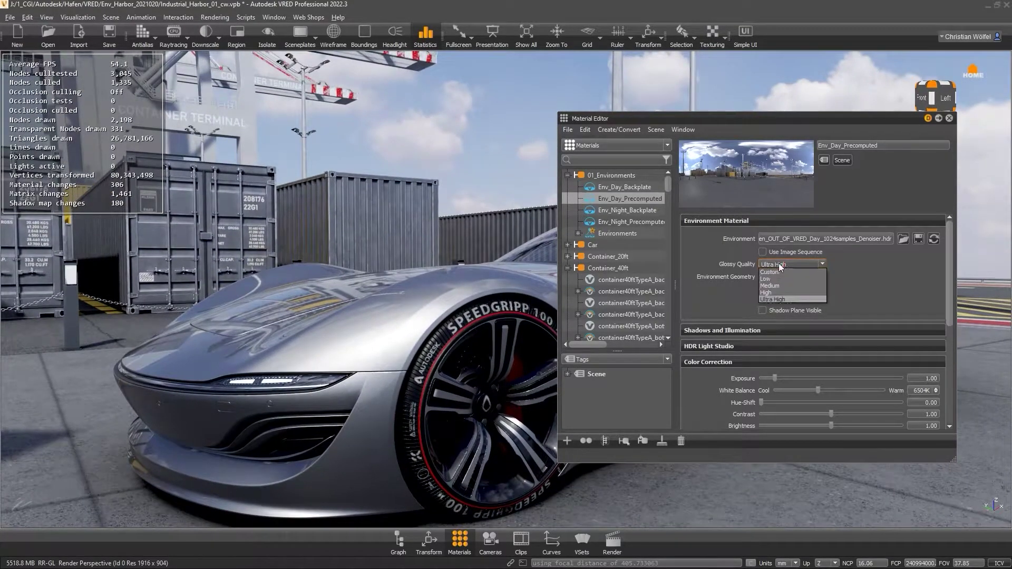
{"action": "left_click", "coordinate": [774, 292]}
{"action": "left_click_drag", "start_coordinate": [448, 291], "coordinate": [268, 254]}
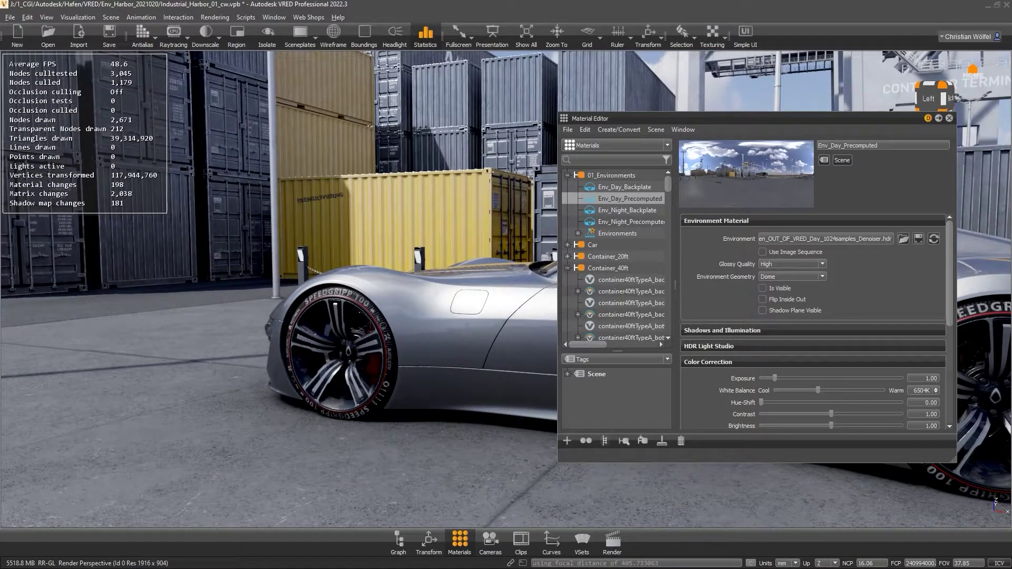
{"action": "left_click_drag", "start_coordinate": [350, 486], "coordinate": [443, 417]}
Step: Pick the Shadow material from the ground beside the car and view the whole car from above
{"action": "left_click", "coordinate": [407, 410], "text": "shift"}
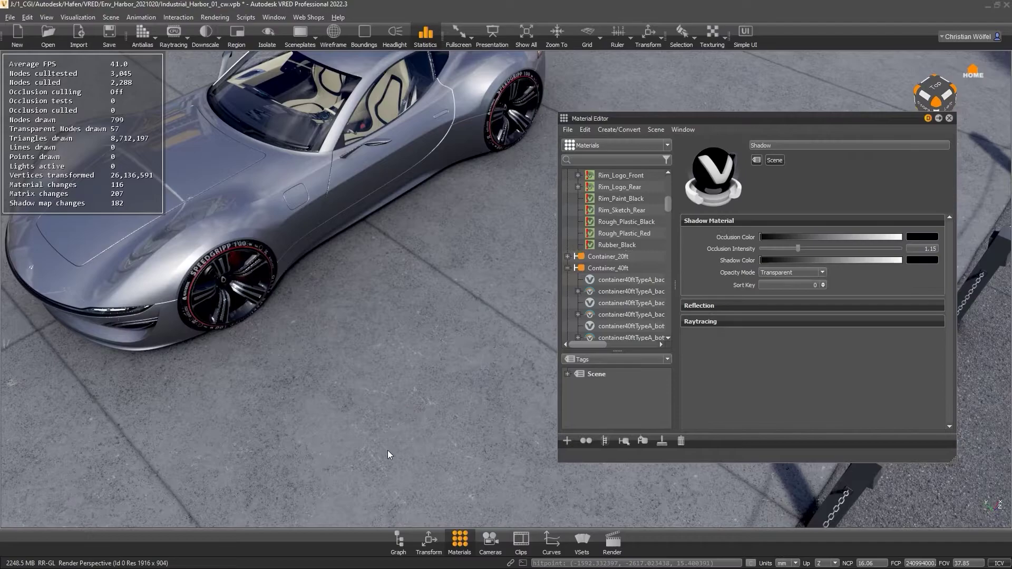
{"action": "right_click_drag", "start_coordinate": [388, 450], "coordinate": [417, 238]}
{"action": "scroll", "coordinate": [590, 213], "scroll_direction": "up", "scroll_amount": 10}
{"action": "scroll", "coordinate": [587, 211], "scroll_direction": "up", "scroll_amount": 3}
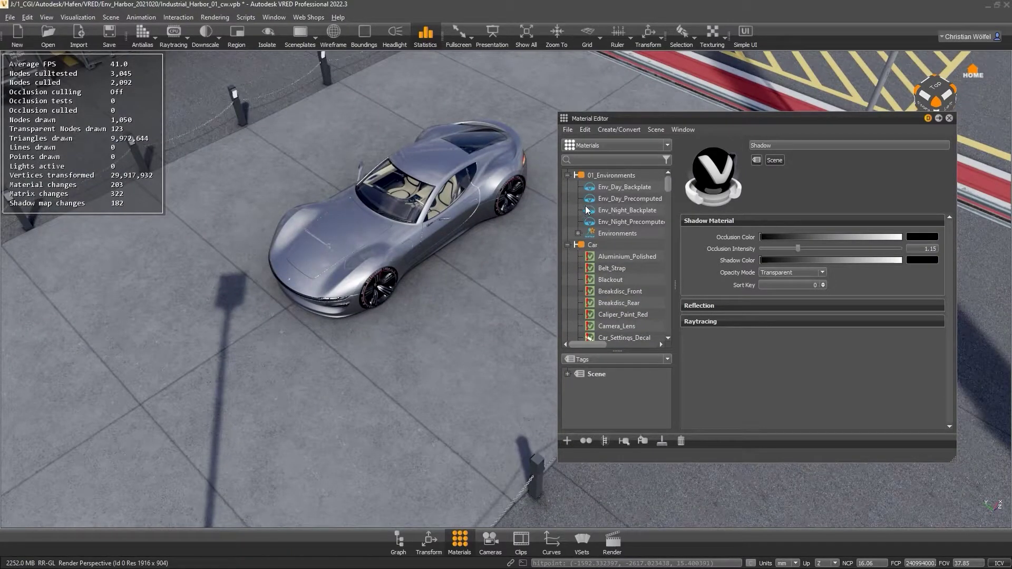
Step: Collapse the Car material group and look through the Container_Base materials
{"action": "left_click", "coordinate": [569, 245]}
{"action": "left_click", "coordinate": [568, 291]}
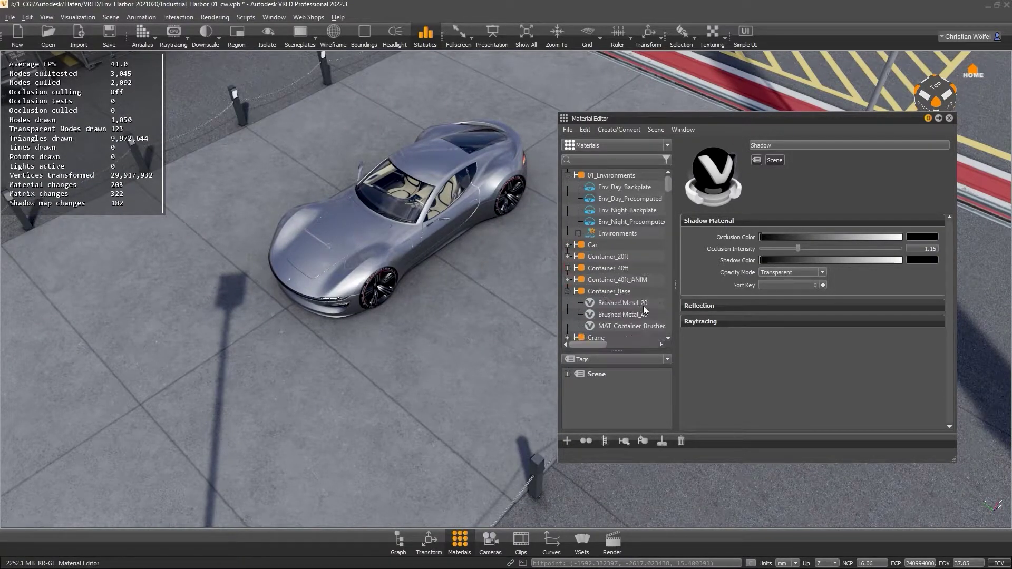
{"action": "scroll", "coordinate": [618, 284], "scroll_direction": "down", "scroll_amount": 1}
{"action": "left_click", "coordinate": [568, 257]}
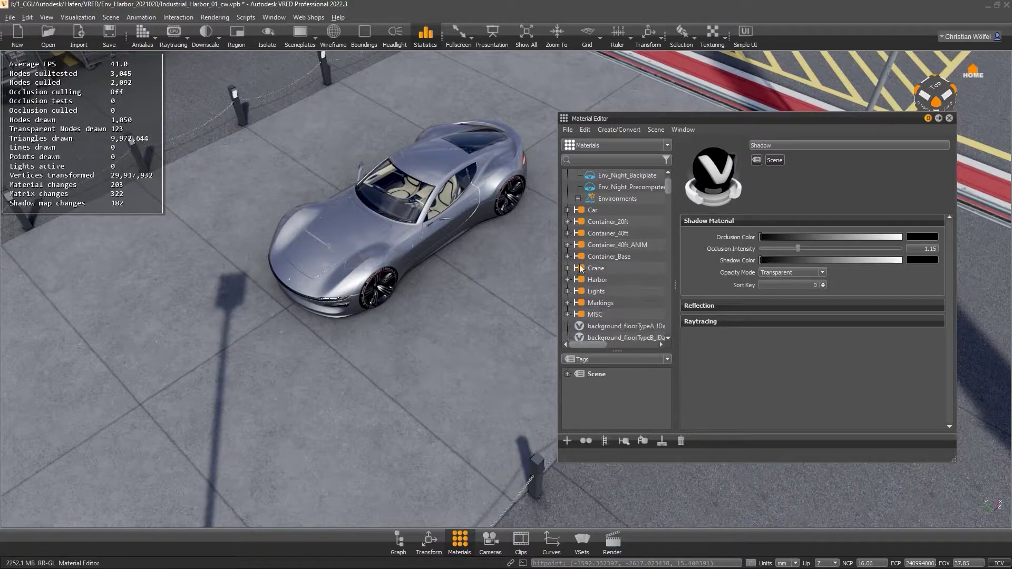
{"action": "scroll", "coordinate": [577, 270], "scroll_direction": "down", "scroll_amount": 1}
Step: Pick the 40 ft container's back wall material in the scene and examine its Bump Texture and Incandescence settings
{"action": "left_click_drag", "start_coordinate": [529, 297], "coordinate": [464, 352]}
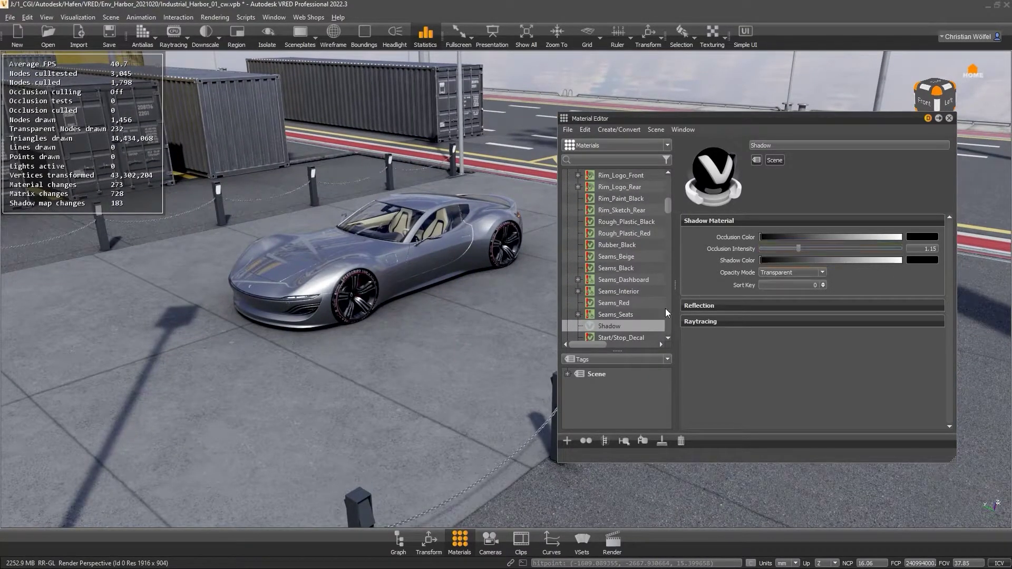
{"action": "left_click", "coordinate": [614, 338]}
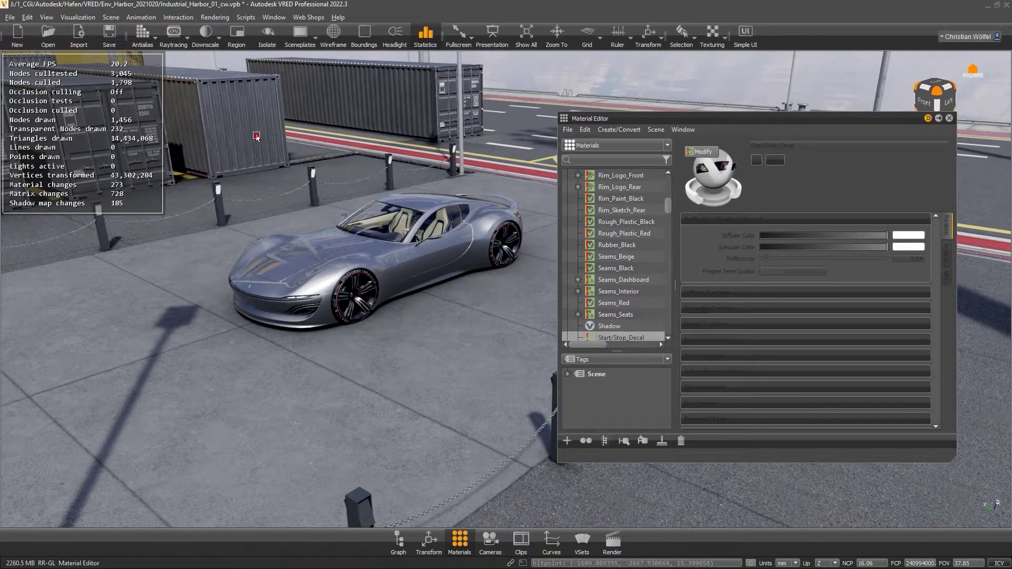
{"action": "left_click", "coordinate": [255, 136]}
{"action": "left_click_drag", "start_coordinate": [935, 322], "coordinate": [935, 351]}
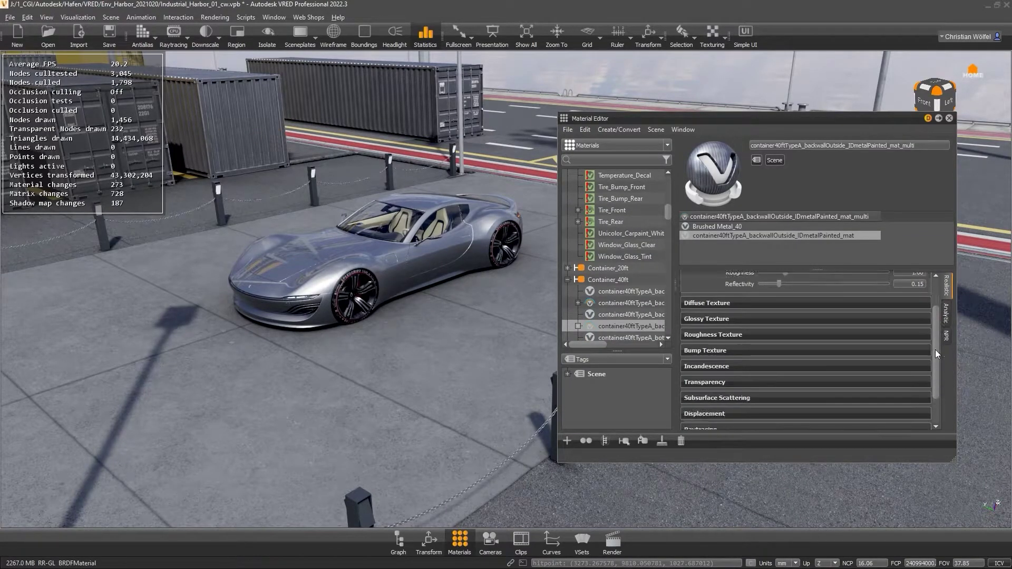
{"action": "left_click", "coordinate": [735, 343]}
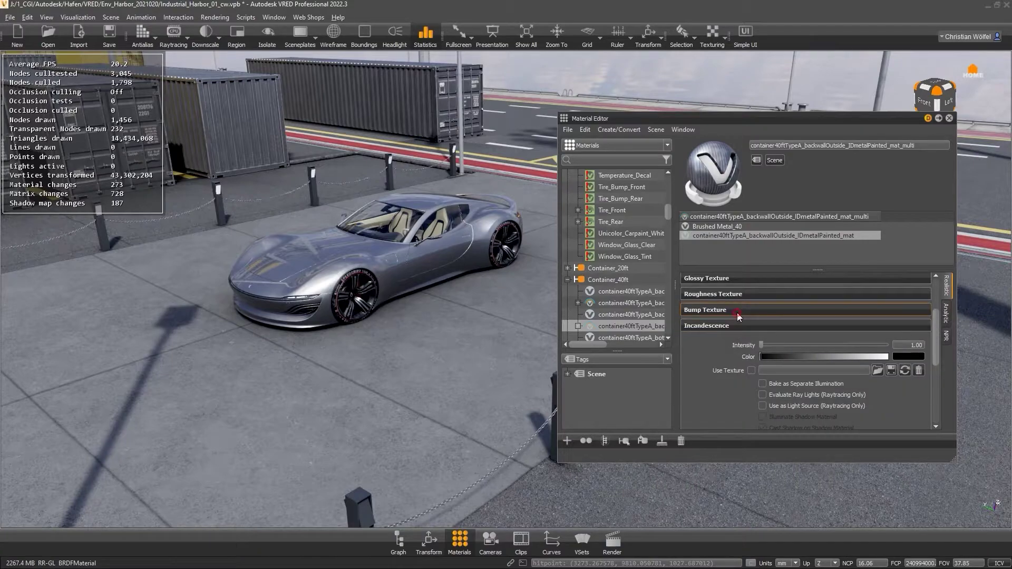
{"action": "left_click", "coordinate": [738, 312]}
{"action": "scroll", "coordinate": [937, 335], "scroll_direction": "up", "scroll_amount": 3}
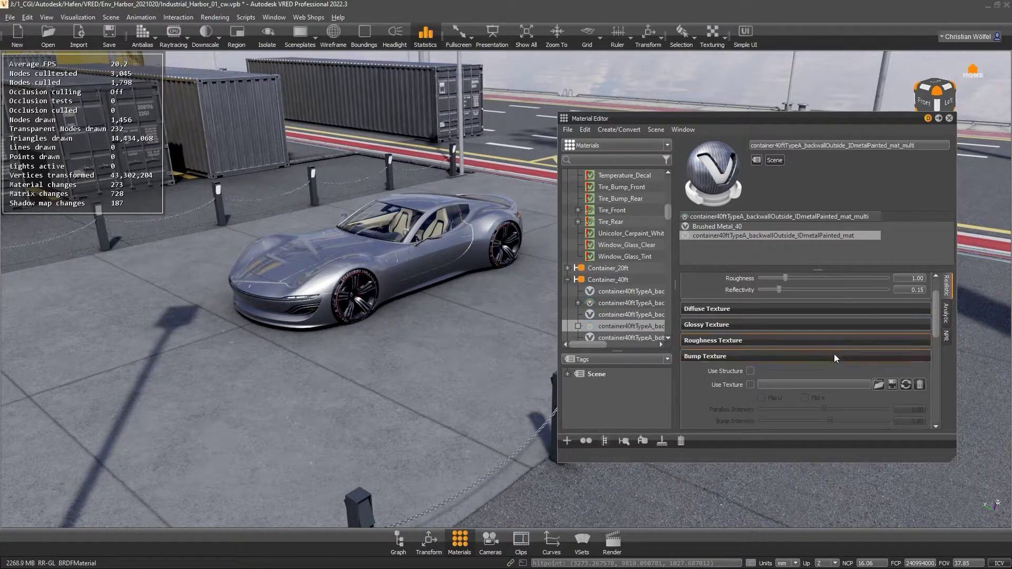
{"action": "left_click", "coordinate": [834, 354]}
Step: Check the video memory usage in the GL Info window, and close it
{"action": "left_click", "coordinate": [340, 19]}
{"action": "left_click", "coordinate": [357, 98]}
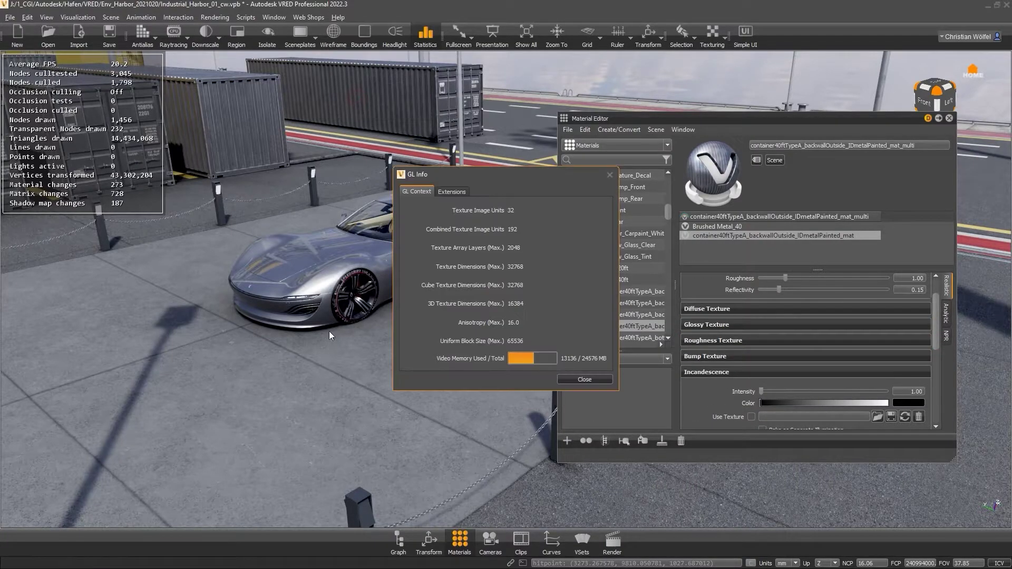
{"action": "left_click", "coordinate": [609, 175]}
{"action": "left_click_drag", "start_coordinate": [408, 288], "coordinate": [422, 268], "text": "alt"}
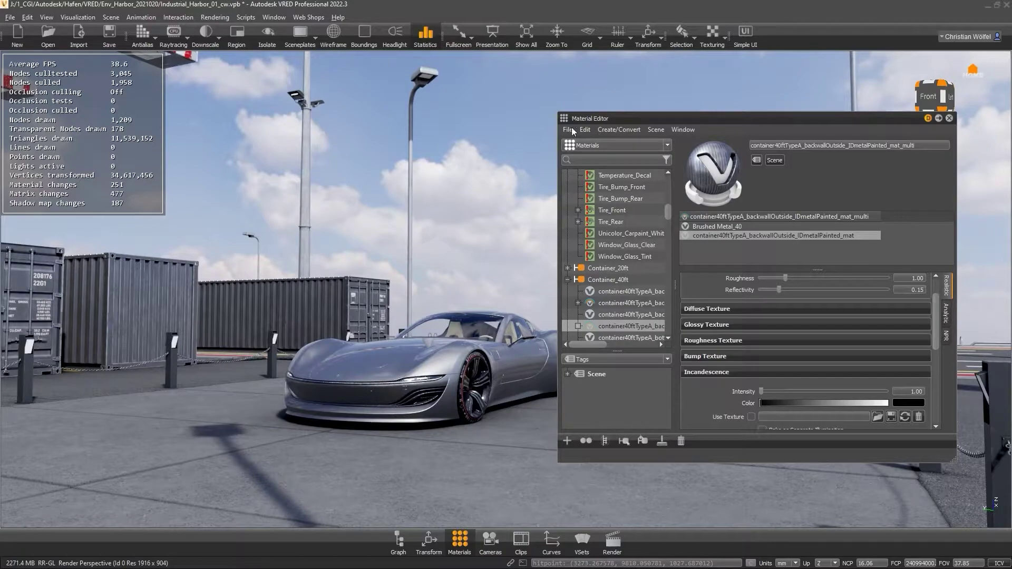
Step: Check the scene's texture memory in the Material Statistics, and close the window
{"action": "left_click_drag", "start_coordinate": [590, 112], "coordinate": [589, 106]}
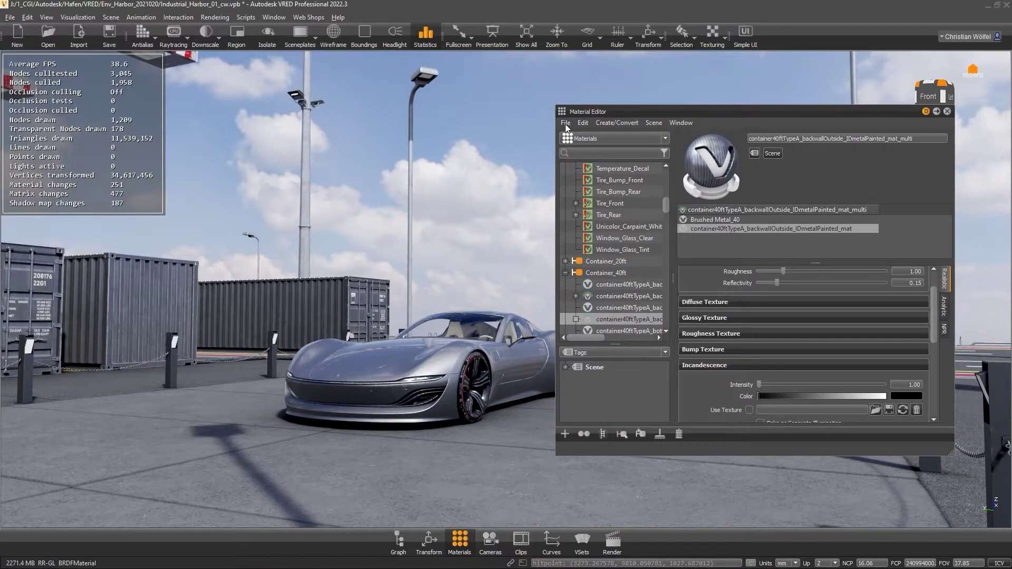
{"action": "left_click", "coordinate": [567, 129]}
{"action": "left_click", "coordinate": [584, 185]}
{"action": "left_click_drag", "start_coordinate": [742, 252], "coordinate": [396, 248]}
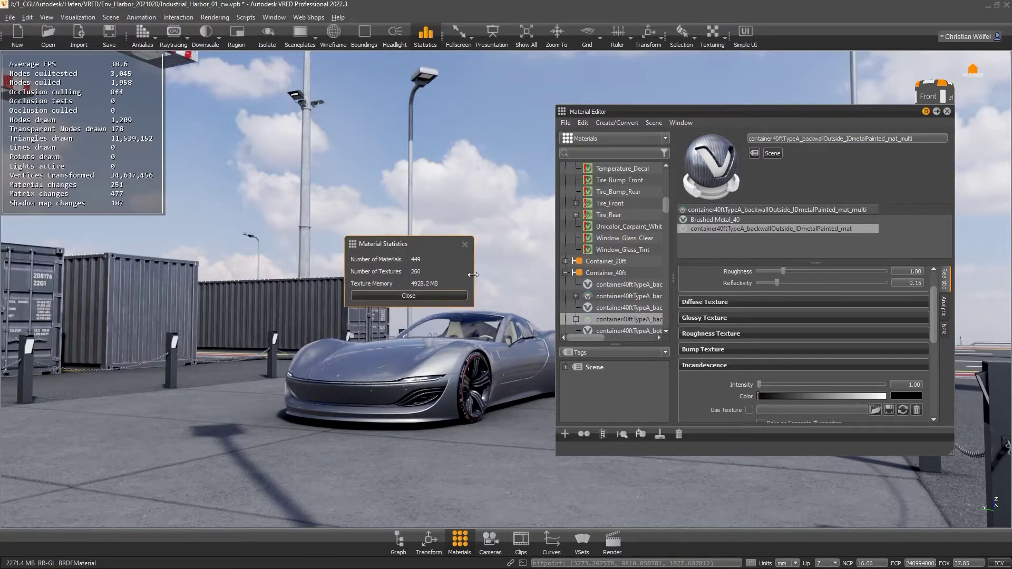
{"action": "left_click", "coordinate": [427, 297]}
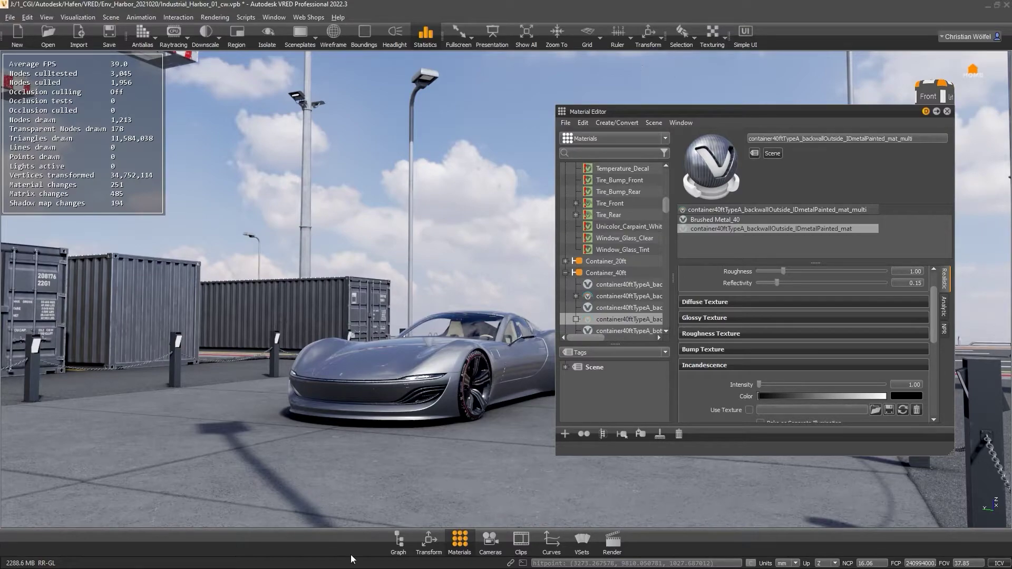
Step: Remove the unused materials from the scene and run Optimize Materials
{"action": "left_click", "coordinate": [583, 123]}
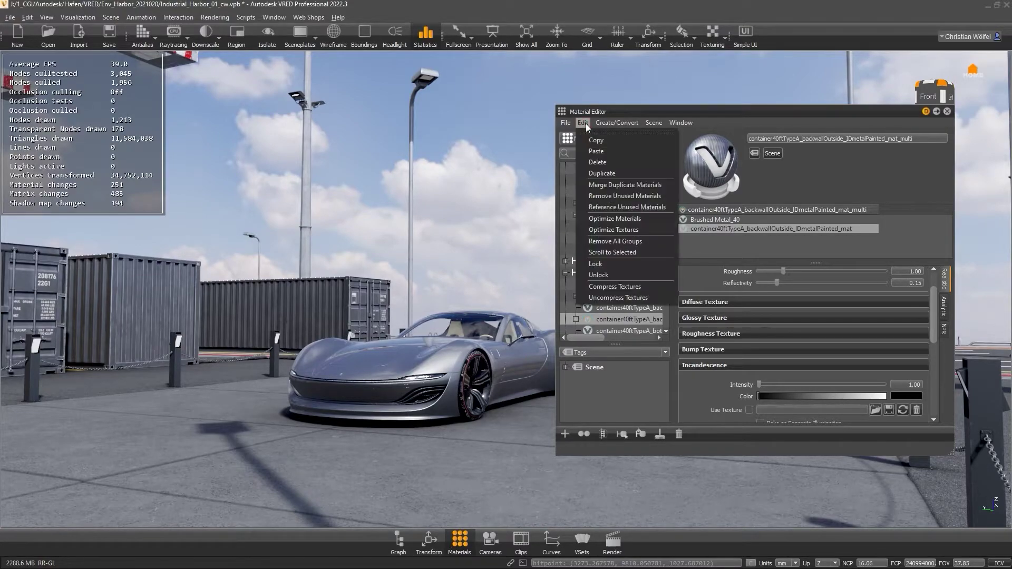
{"action": "left_click", "coordinate": [608, 198]}
{"action": "left_click", "coordinate": [584, 123]}
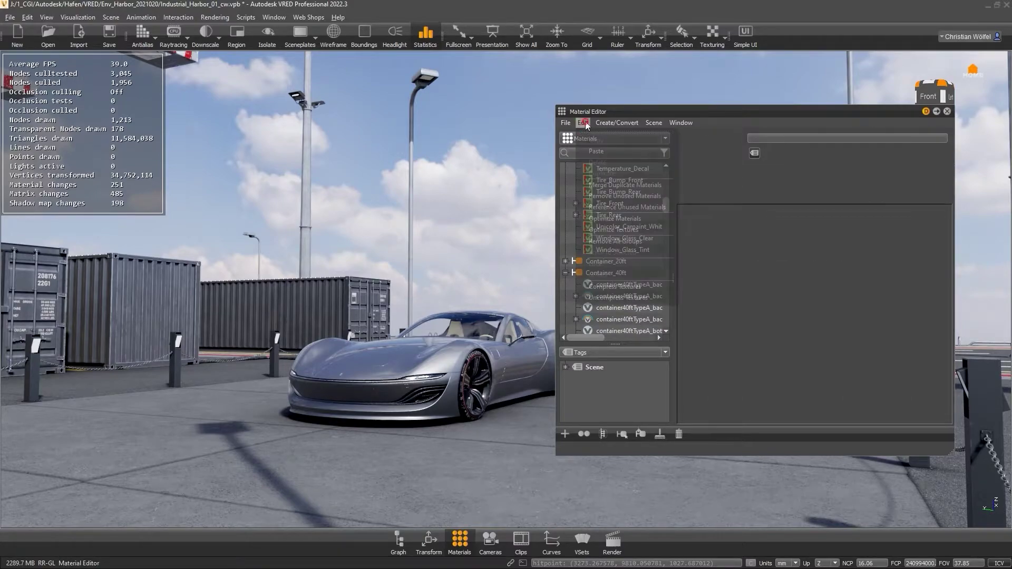
{"action": "left_click", "coordinate": [609, 219]}
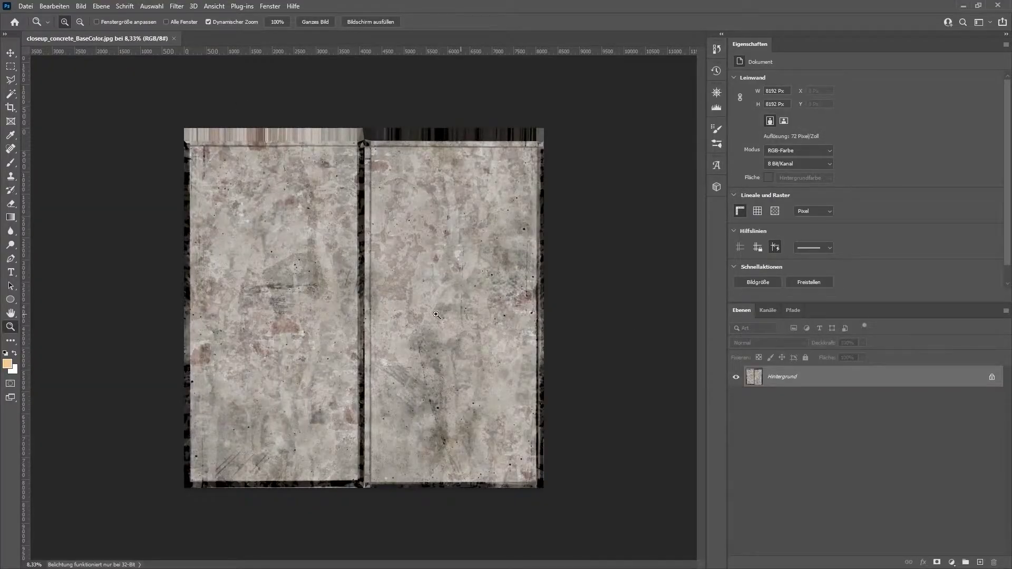
Step: In Photoshop, resize closeup_concrete_BaseColor.jpg to 4096 x 4096 pixels with automatic resampling
{"action": "left_click", "coordinate": [436, 315]}
{"action": "left_click", "coordinate": [436, 315]}
{"action": "left_click", "coordinate": [433, 319], "text": "alt"}
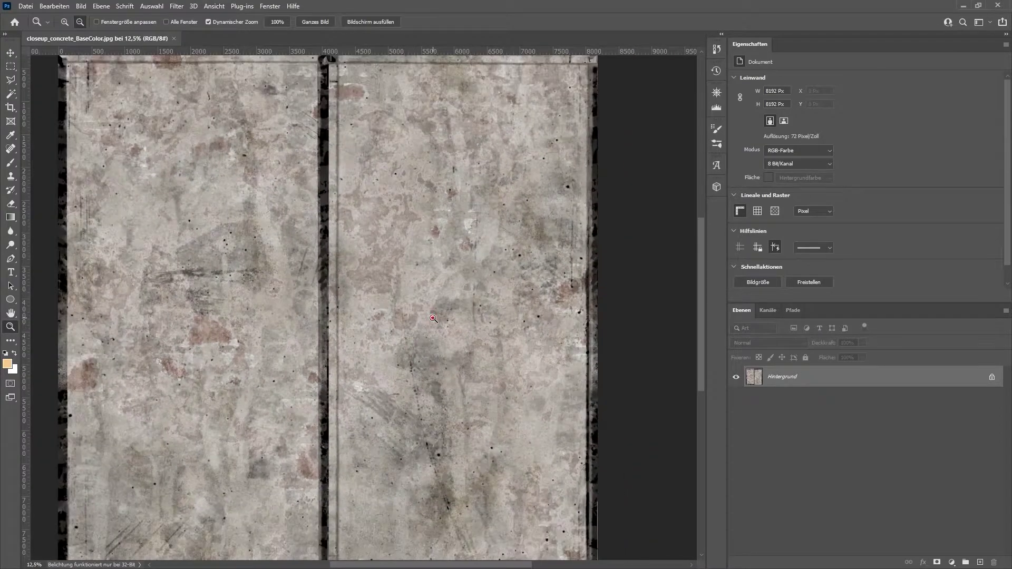
{"action": "left_click", "coordinate": [434, 318], "text": "alt"}
{"action": "left_click", "coordinate": [80, 6]}
{"action": "left_click", "coordinate": [106, 85]}
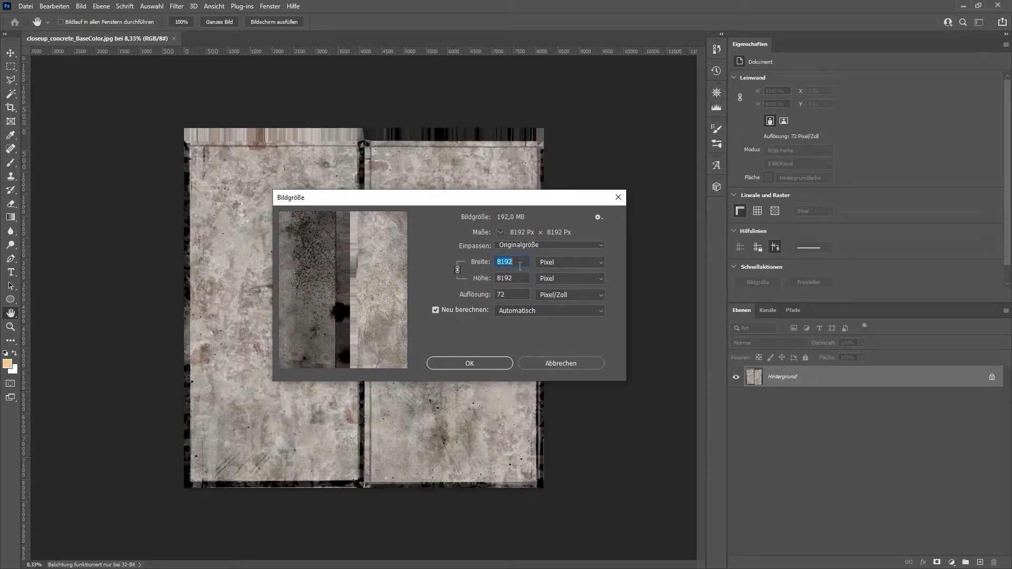
{"action": "type", "text": "4096"}
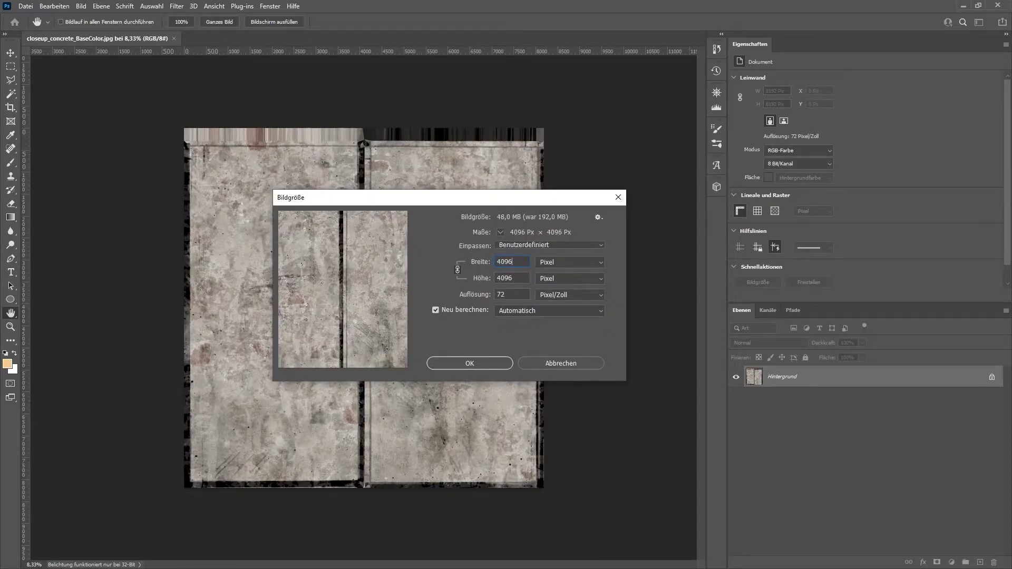
{"action": "left_click", "coordinate": [494, 364]}
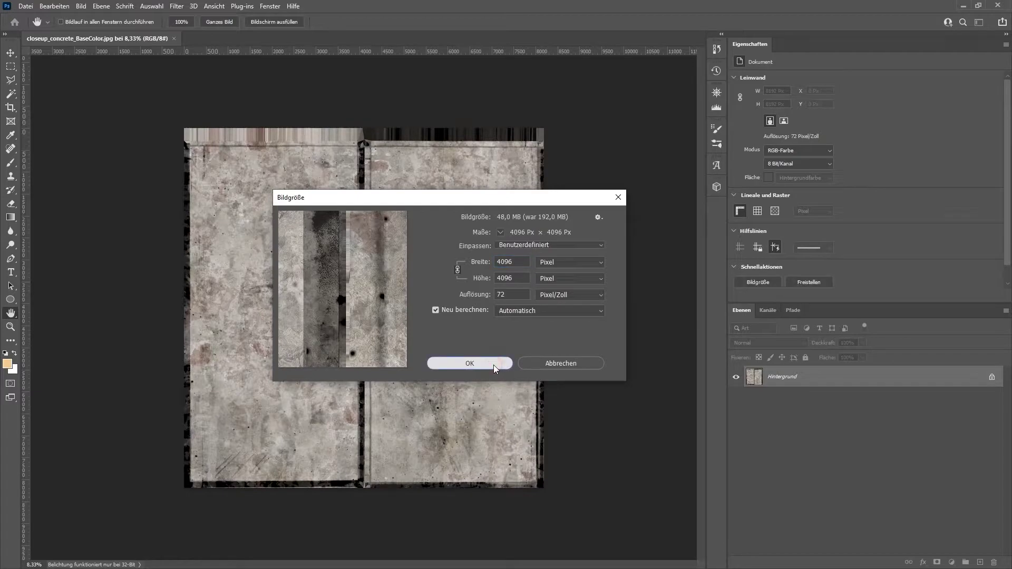
{"action": "key", "text": "z"}
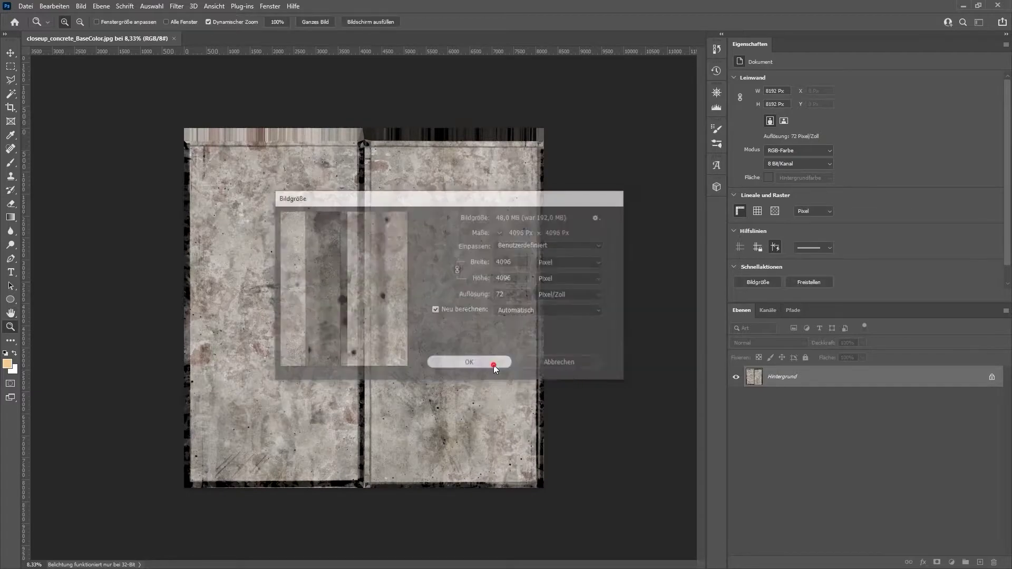
Step: Apply the 4096 x 4096 pixel resize, switch back to VRED and check the scene's texture memory in the Material Statistics
{"action": "left_click", "coordinate": [493, 364]}
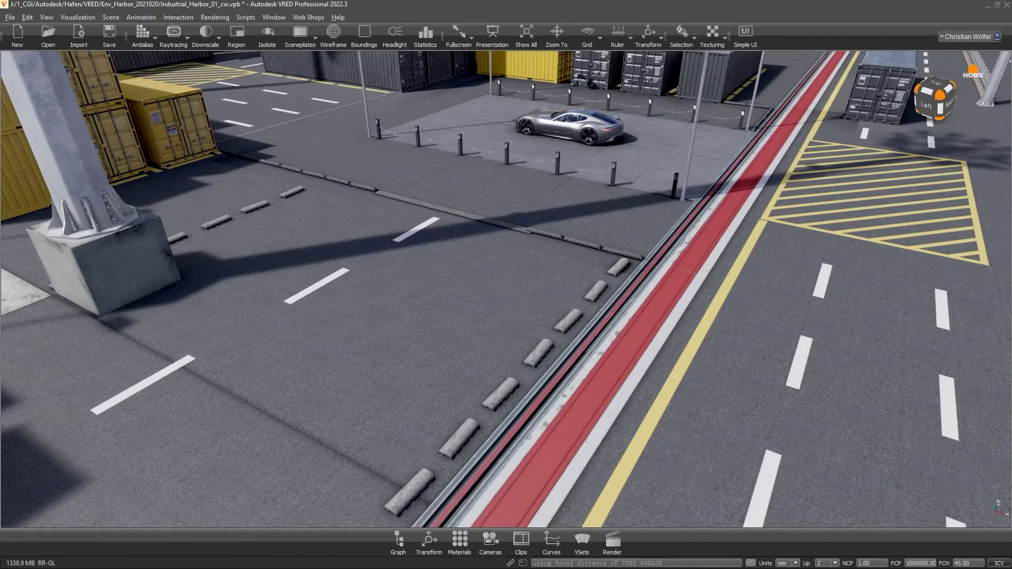
{"action": "left_click_drag", "start_coordinate": [748, 232], "coordinate": [604, 265]}
{"action": "left_click", "coordinate": [459, 540]}
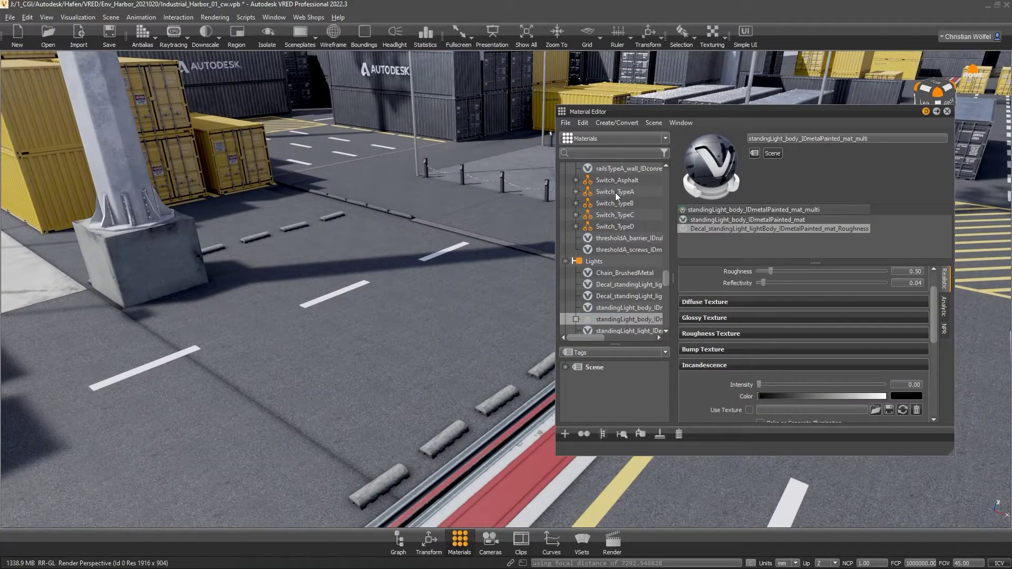
{"action": "left_click", "coordinate": [565, 125]}
{"action": "left_click", "coordinate": [597, 185]}
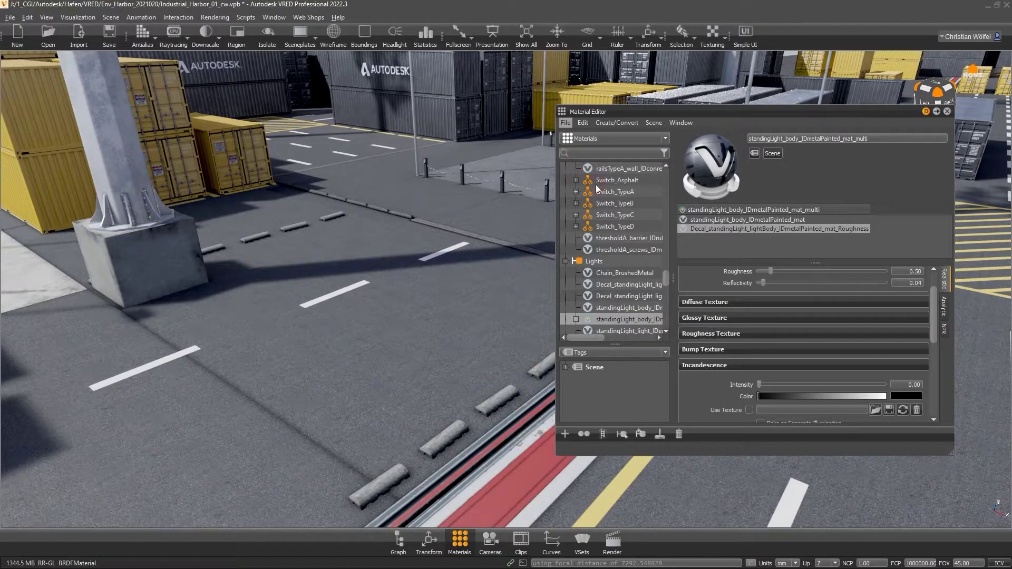
{"action": "left_click_drag", "start_coordinate": [725, 248], "coordinate": [395, 272]}
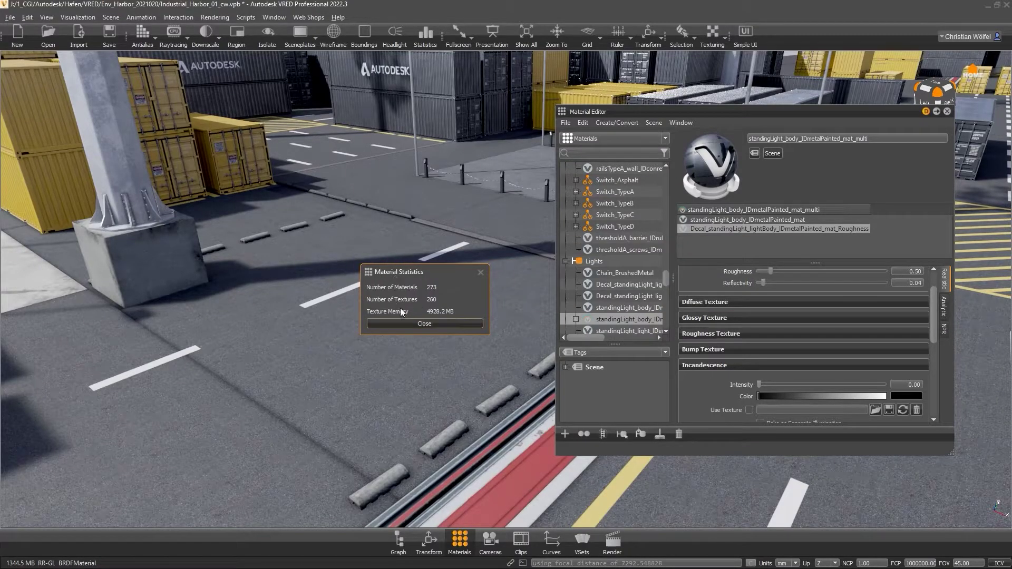
{"action": "left_click", "coordinate": [478, 322]}
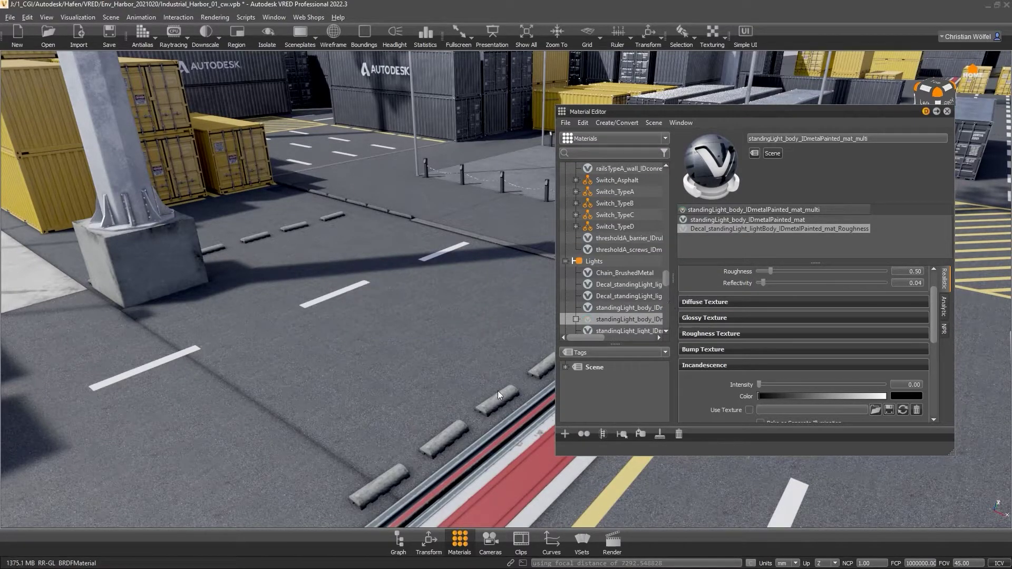
Step: Pick the material of the concrete ground barrier and compare its appearance with the roughness texture off and on
{"action": "left_click", "coordinate": [494, 404], "text": "ctrl+shift"}
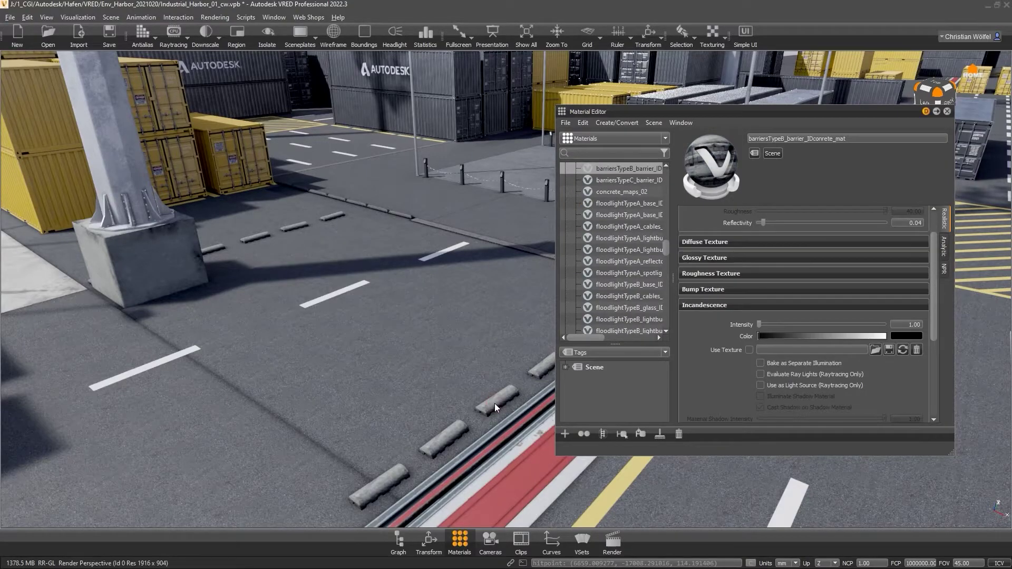
{"action": "right_click_drag", "start_coordinate": [494, 404], "coordinate": [468, 177]}
{"action": "left_click_drag", "start_coordinate": [449, 274], "coordinate": [448, 229]}
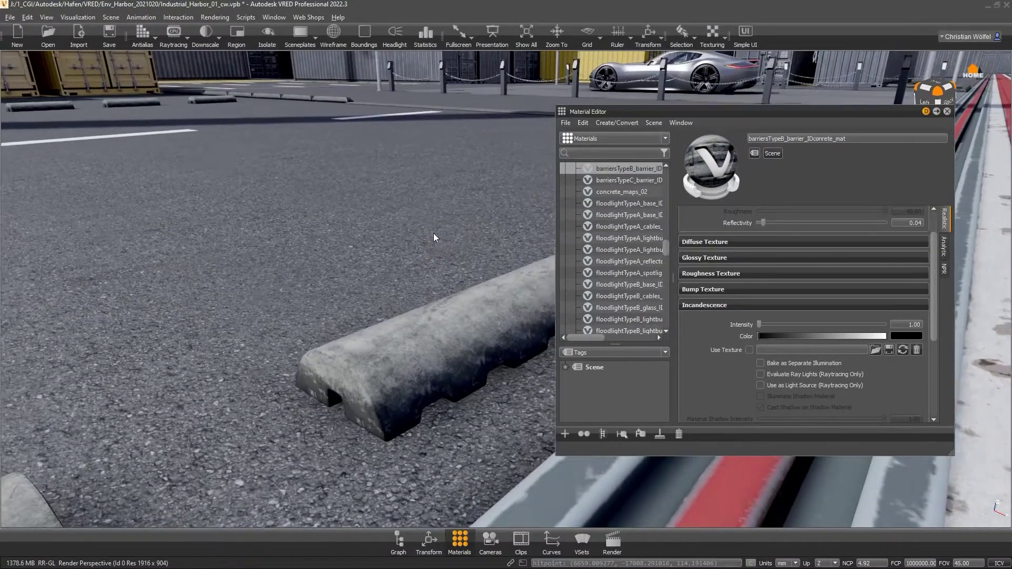
{"action": "scroll", "coordinate": [938, 262], "scroll_direction": "up", "scroll_amount": 1}
{"action": "scroll", "coordinate": [937, 262], "scroll_direction": "up", "scroll_amount": 2}
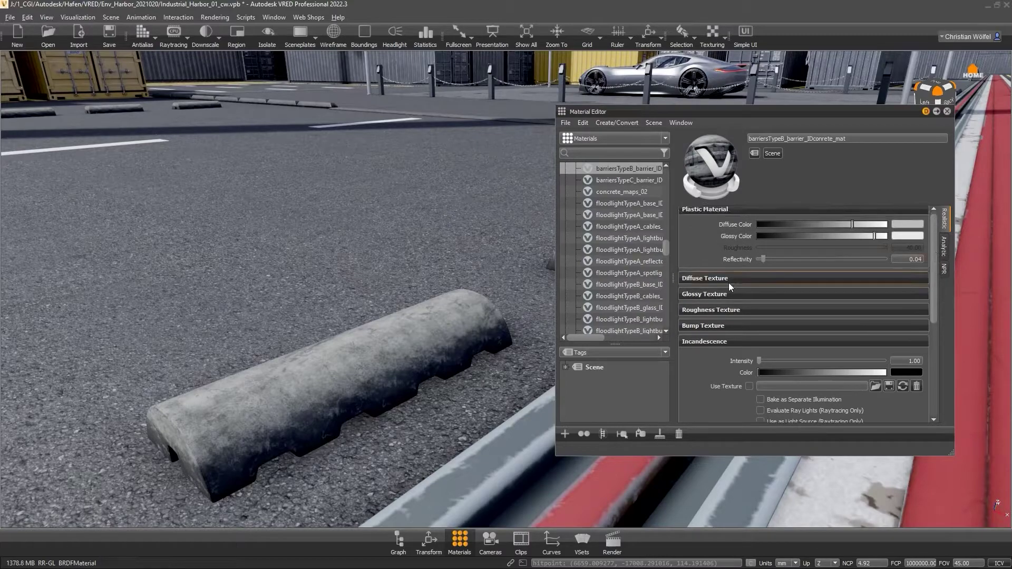
{"action": "left_click", "coordinate": [712, 309]}
{"action": "left_click", "coordinate": [749, 327]}
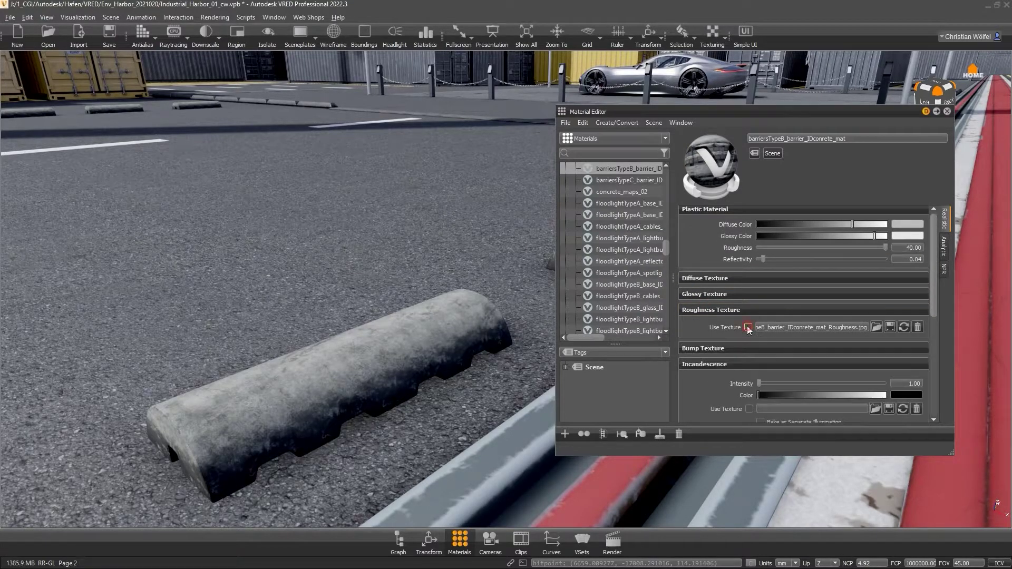
{"action": "left_click", "coordinate": [748, 327]}
Step: Compare the barrier's appearance with the bump texture off and on, and do the same with the glossy texture
{"action": "left_click", "coordinate": [720, 311]}
{"action": "left_click", "coordinate": [722, 327]}
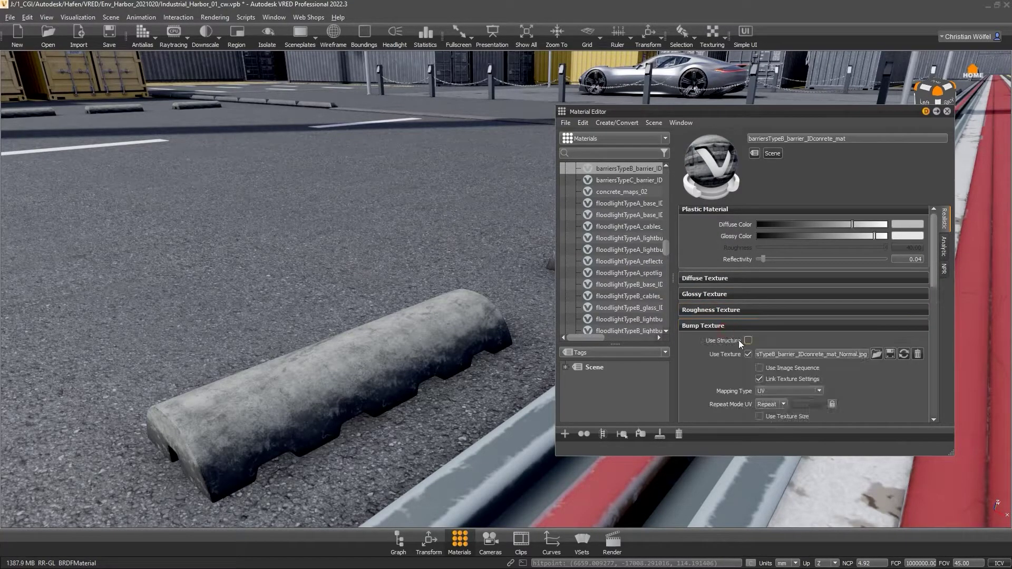
{"action": "left_click", "coordinate": [748, 355]}
{"action": "left_click", "coordinate": [748, 354]}
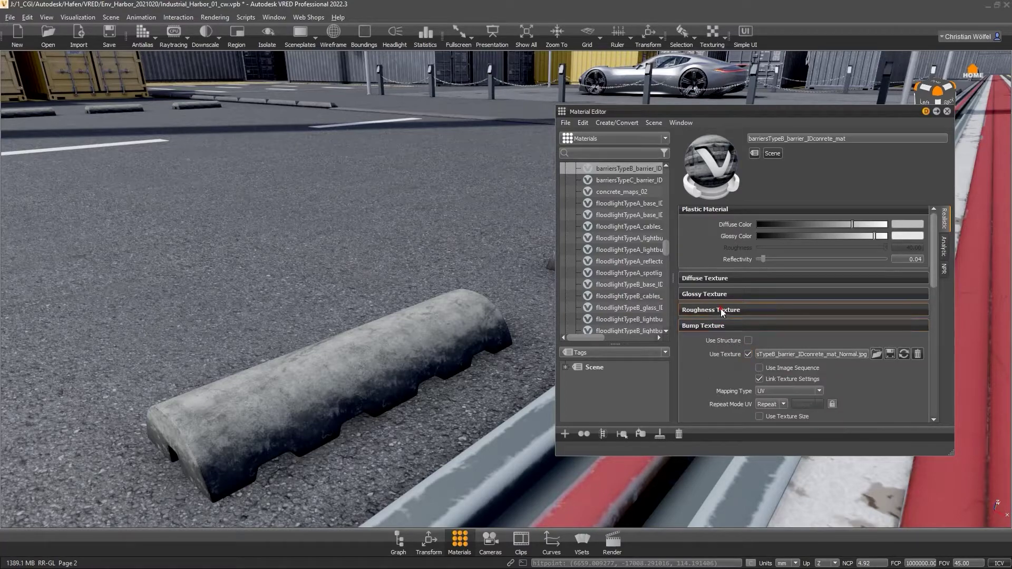
{"action": "left_click", "coordinate": [723, 310]}
{"action": "left_click", "coordinate": [723, 295]}
{"action": "left_click", "coordinate": [749, 314]}
{"action": "left_click", "coordinate": [749, 312]}
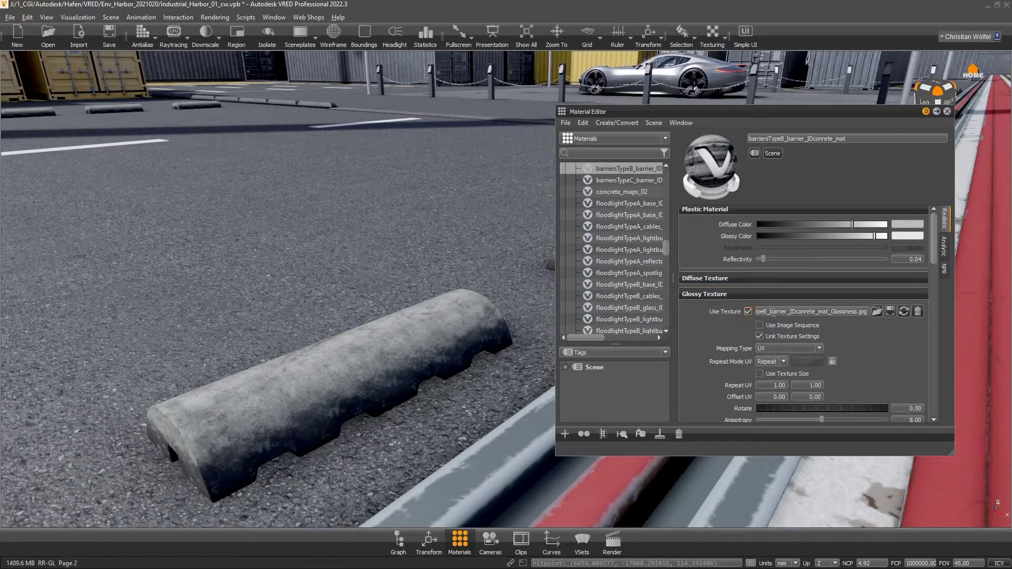
Step: Delete the glossy, roughness and bump textures from the barriersTypeB_barrier_IDconrete_mat material
{"action": "left_click", "coordinate": [921, 313]}
{"action": "left_click", "coordinate": [492, 296]}
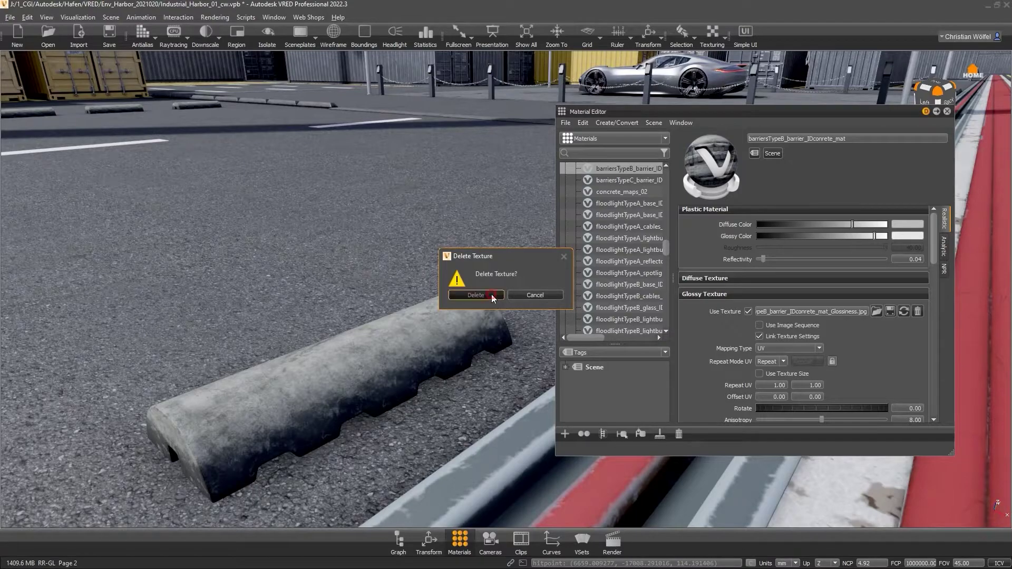
{"action": "left_click_drag", "start_coordinate": [875, 238], "coordinate": [851, 240]}
{"action": "scroll", "coordinate": [933, 262], "scroll_direction": "down", "scroll_amount": 3}
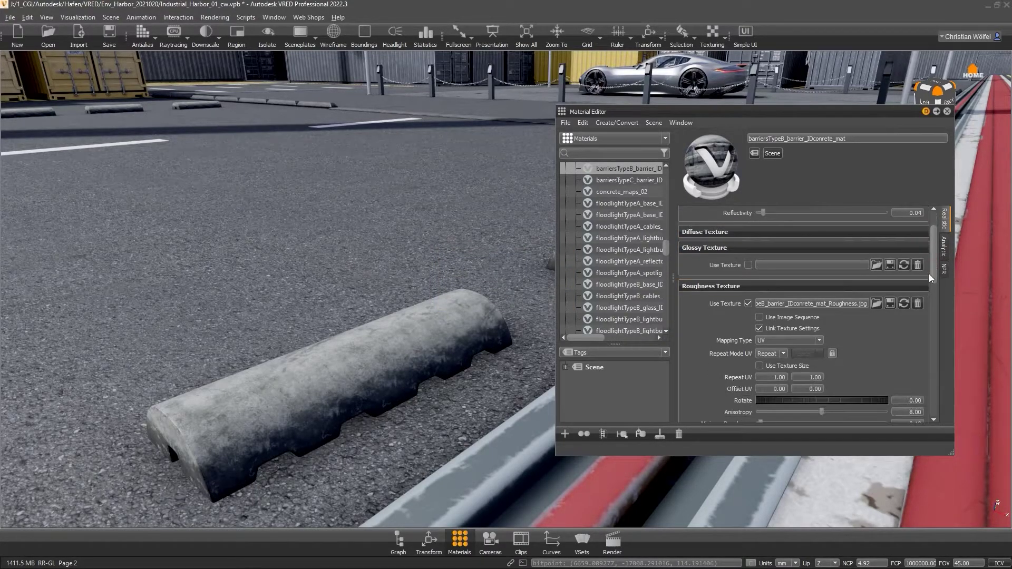
{"action": "left_click", "coordinate": [918, 304]}
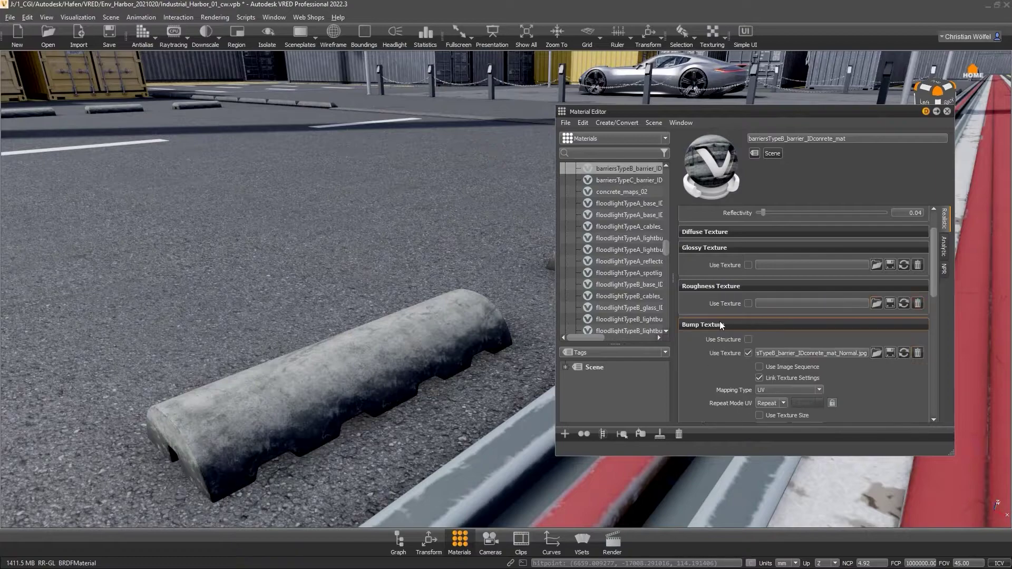
{"action": "left_click", "coordinate": [918, 354]}
{"action": "left_click", "coordinate": [476, 295]}
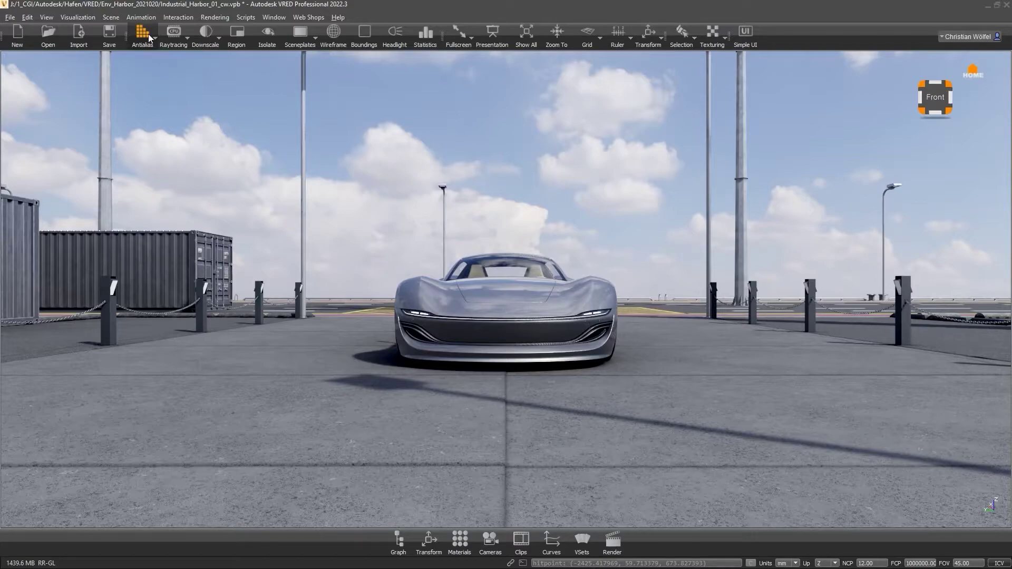
Step: Review the OSB / VPB export preferences with Use Inline Textures enabled, and apply them
{"action": "left_click", "coordinate": [27, 17]}
{"action": "left_click", "coordinate": [66, 140]}
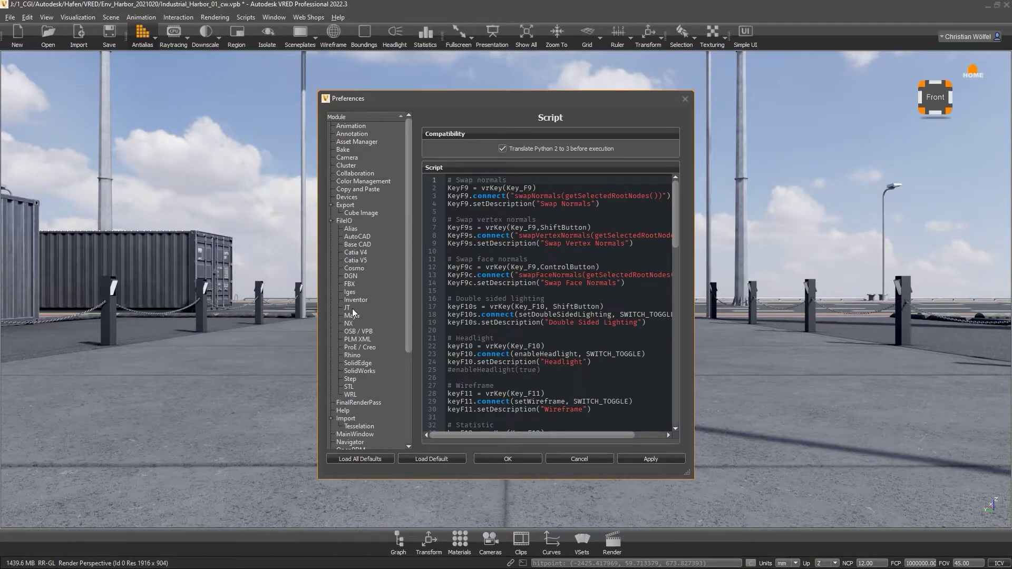
{"action": "left_click", "coordinate": [359, 332]}
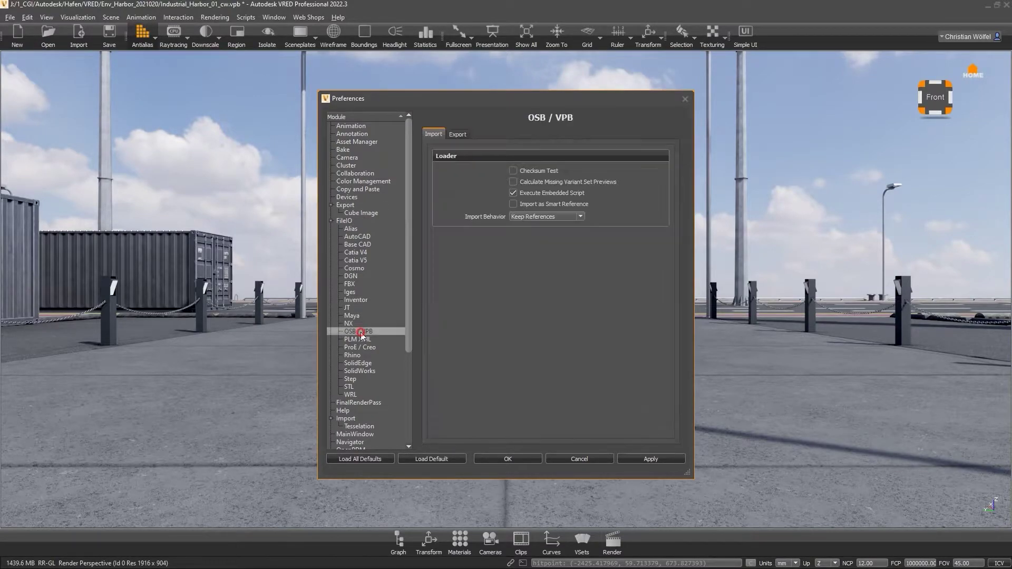
{"action": "left_click", "coordinate": [458, 134]}
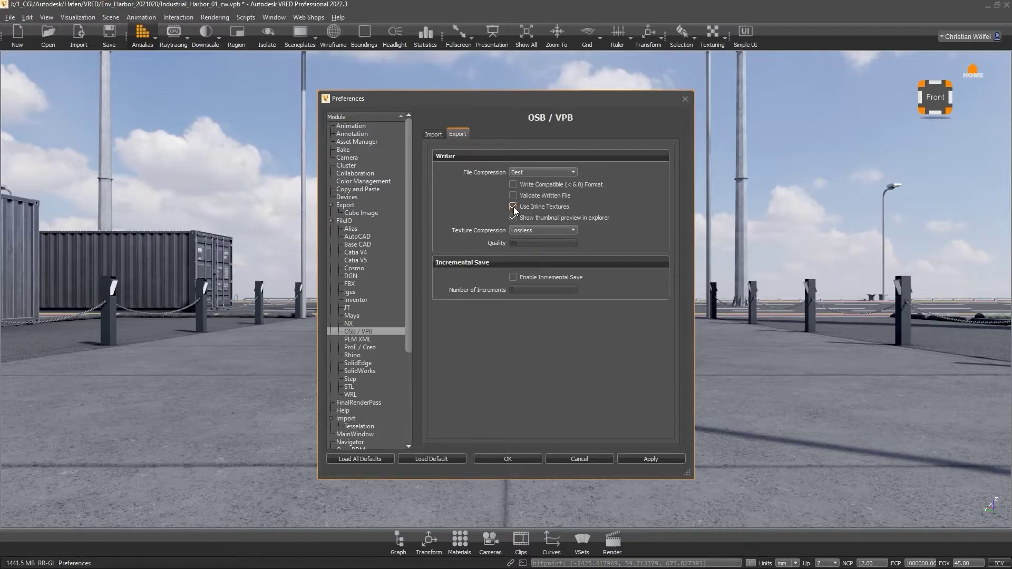
{"action": "left_click", "coordinate": [647, 460]}
{"action": "left_click", "coordinate": [515, 458]}
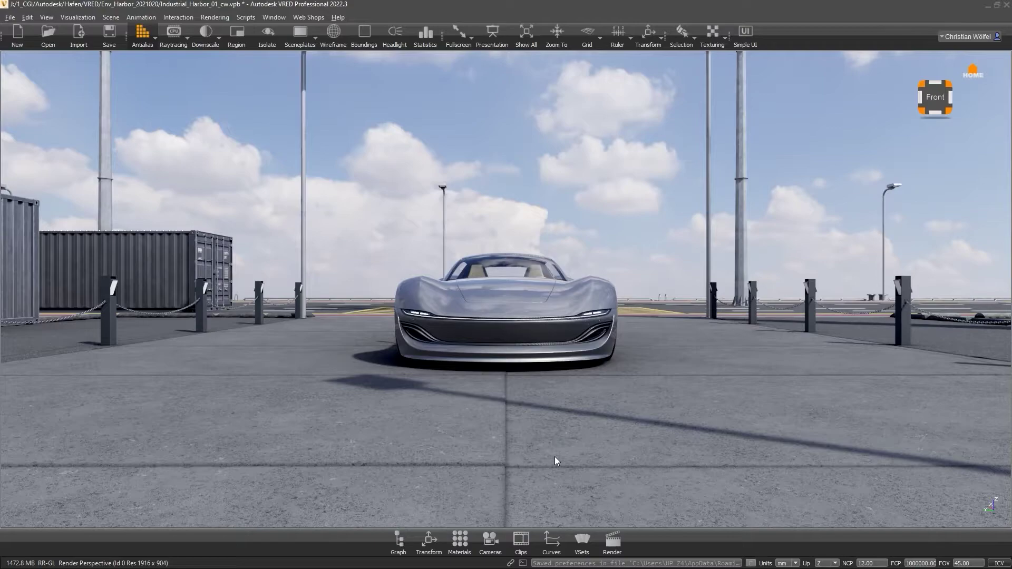
Step: Turn on the rendering statistics overlay while viewing the front of the car
{"action": "left_click_drag", "start_coordinate": [554, 456], "coordinate": [506, 105]}
{"action": "left_click", "coordinate": [425, 35]}
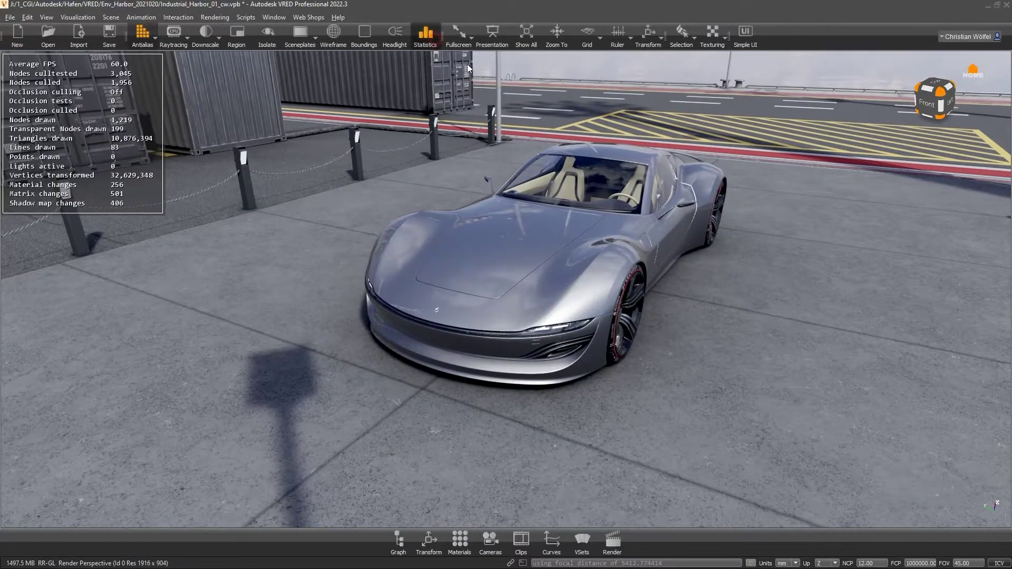
{"action": "left_click_drag", "start_coordinate": [585, 211], "coordinate": [499, 285]}
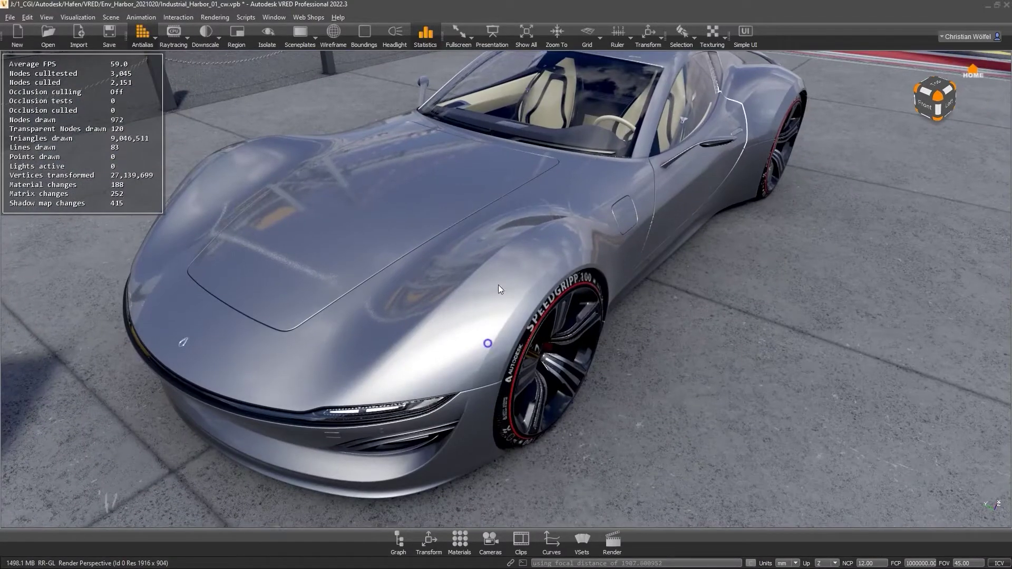
Step: Disable Use Orange Peel in the clearcoat of Metalic_Carpaint_Gray, and close the Material Editor
{"action": "right_click_drag", "start_coordinate": [498, 285], "coordinate": [524, 268]}
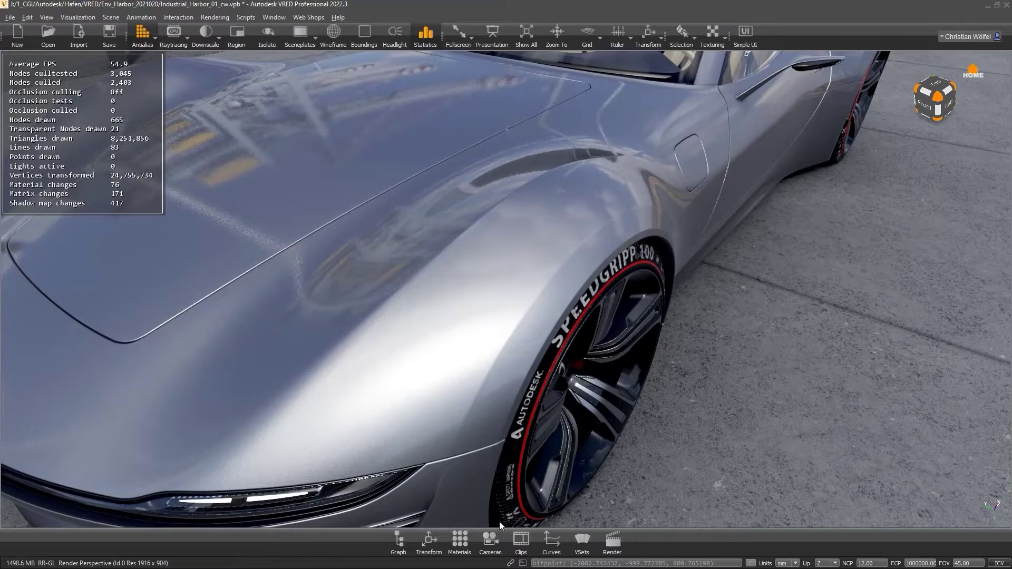
{"action": "left_click", "coordinate": [459, 540]}
{"action": "left_click_drag", "start_coordinate": [702, 111], "coordinate": [701, 97]}
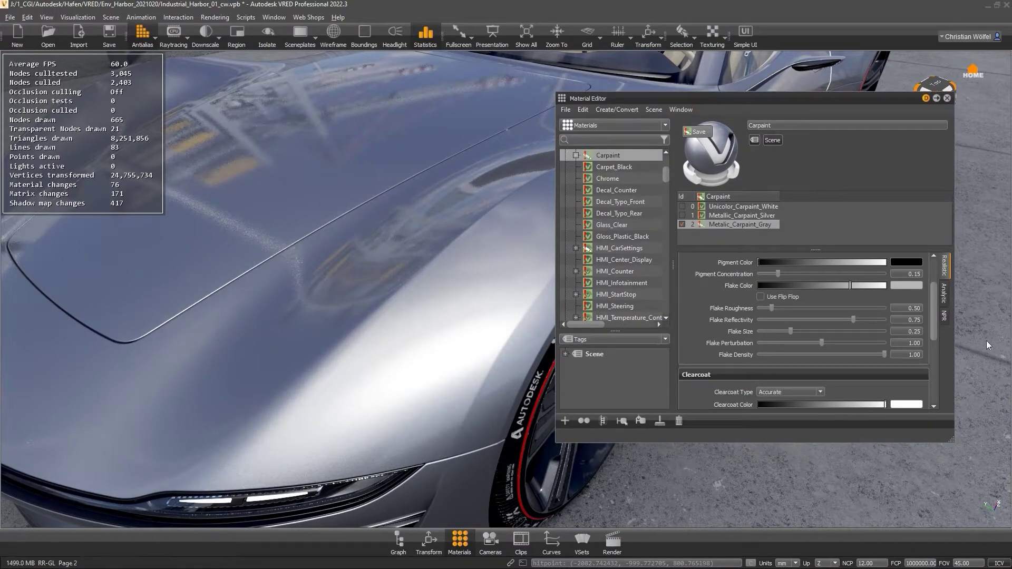
{"action": "left_click_drag", "start_coordinate": [934, 331], "coordinate": [932, 365]}
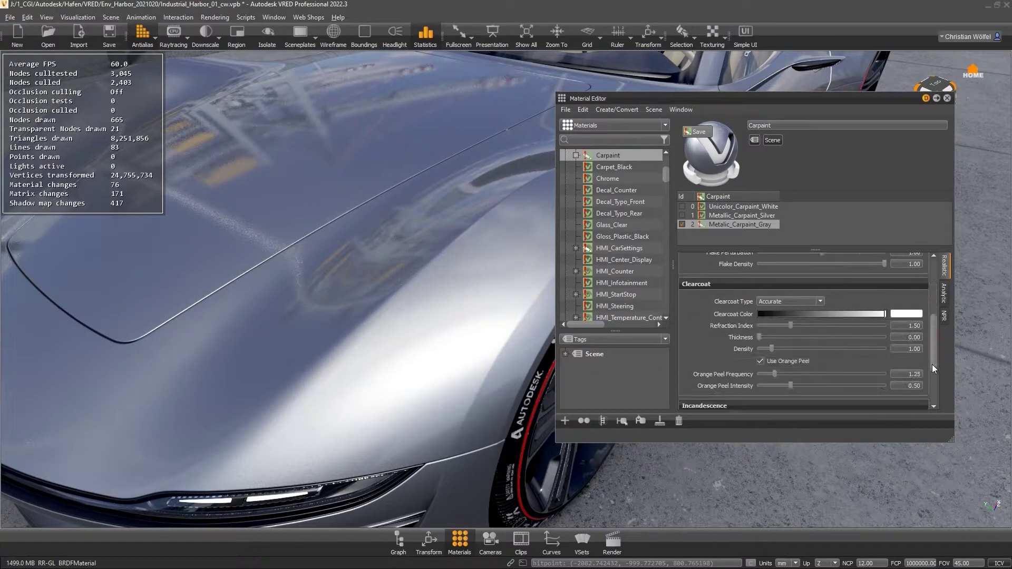
{"action": "left_click", "coordinate": [763, 355]}
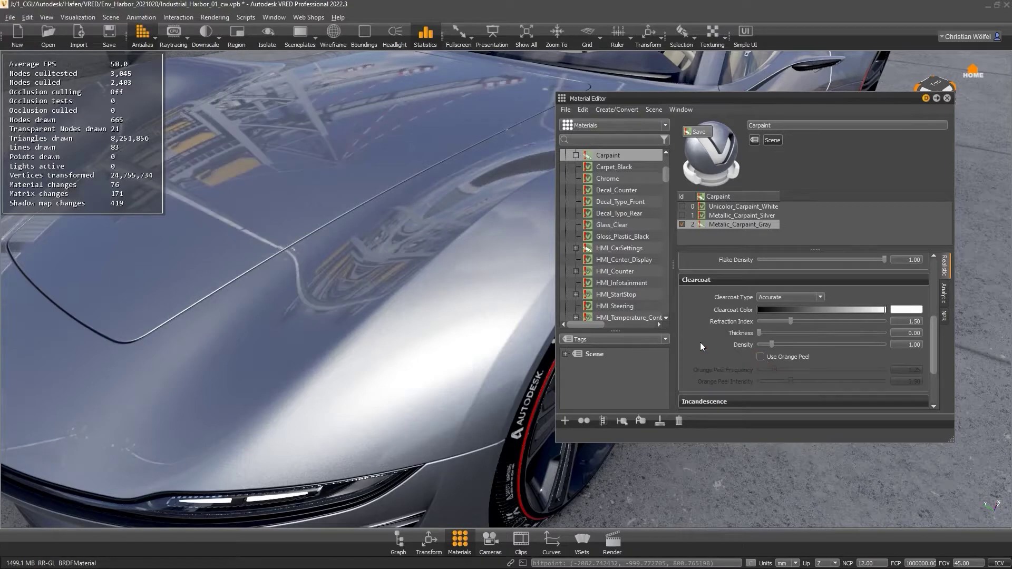
{"action": "left_click_drag", "start_coordinate": [441, 364], "coordinate": [446, 327]}
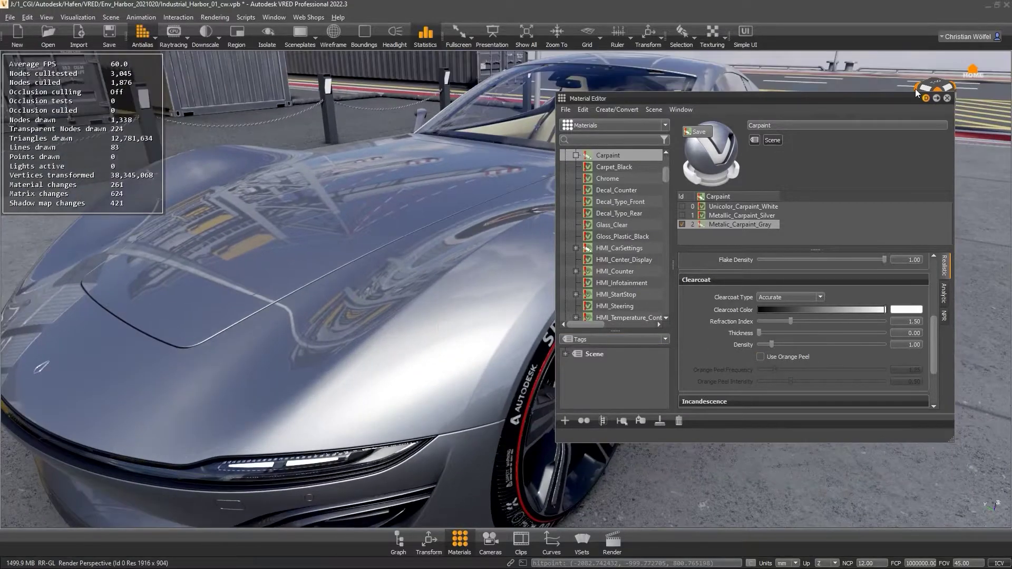
{"action": "left_click", "coordinate": [947, 99]}
{"action": "scroll", "coordinate": [450, 413], "scroll_direction": "down", "scroll_amount": 3}
Step: Collapse the Harbor and MODEL_AuroraMK2 nodes in the scene graph, and create a MaterialGroup node under Root
{"action": "left_click", "coordinate": [399, 542]}
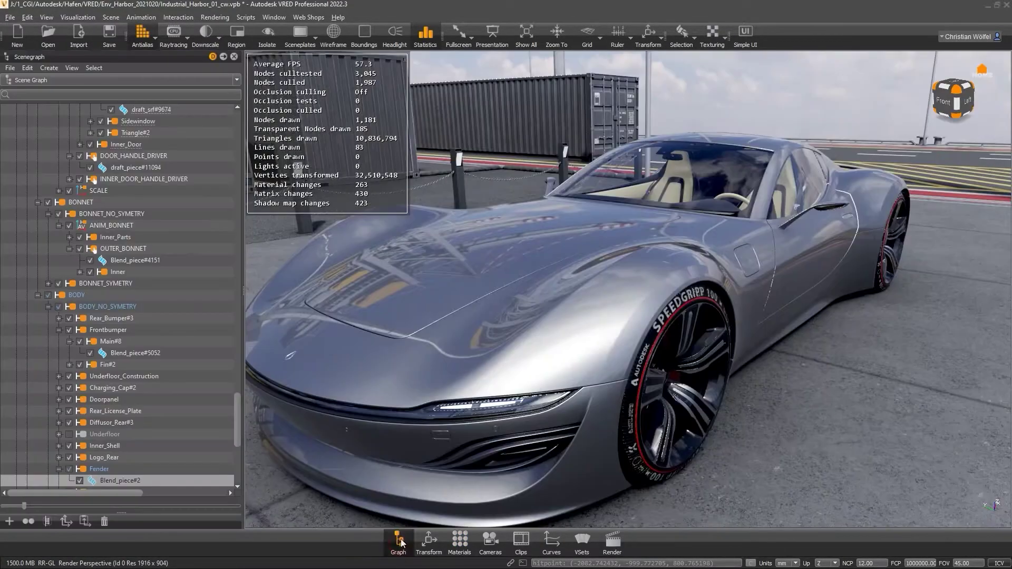
{"action": "left_click_drag", "start_coordinate": [237, 429], "coordinate": [232, 115]}
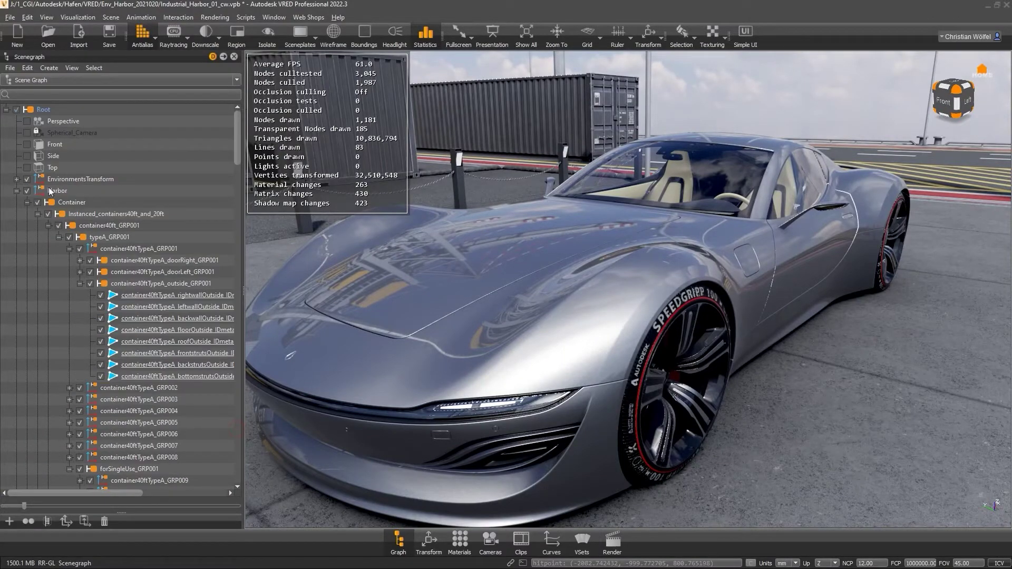
{"action": "left_click", "coordinate": [17, 192]}
{"action": "left_click", "coordinate": [17, 226]}
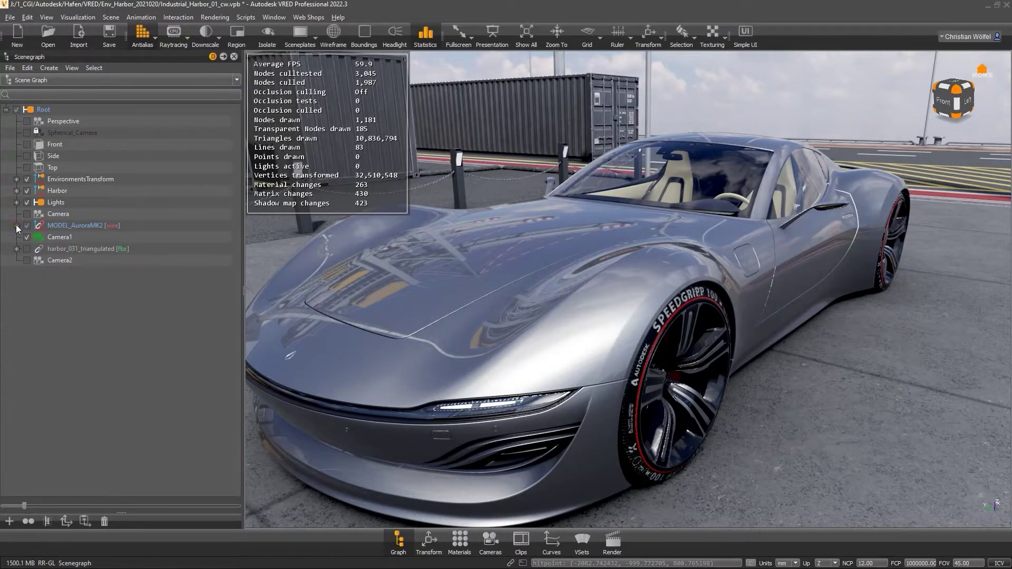
{"action": "right_click", "coordinate": [68, 325]}
{"action": "mouse_move", "coordinate": [166, 12]}
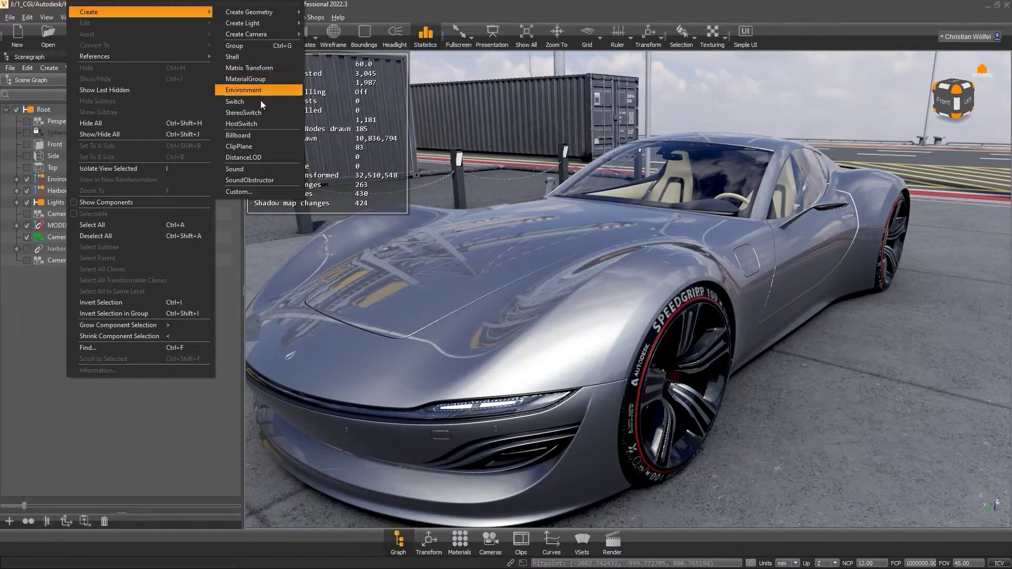
{"action": "left_click", "coordinate": [247, 79]}
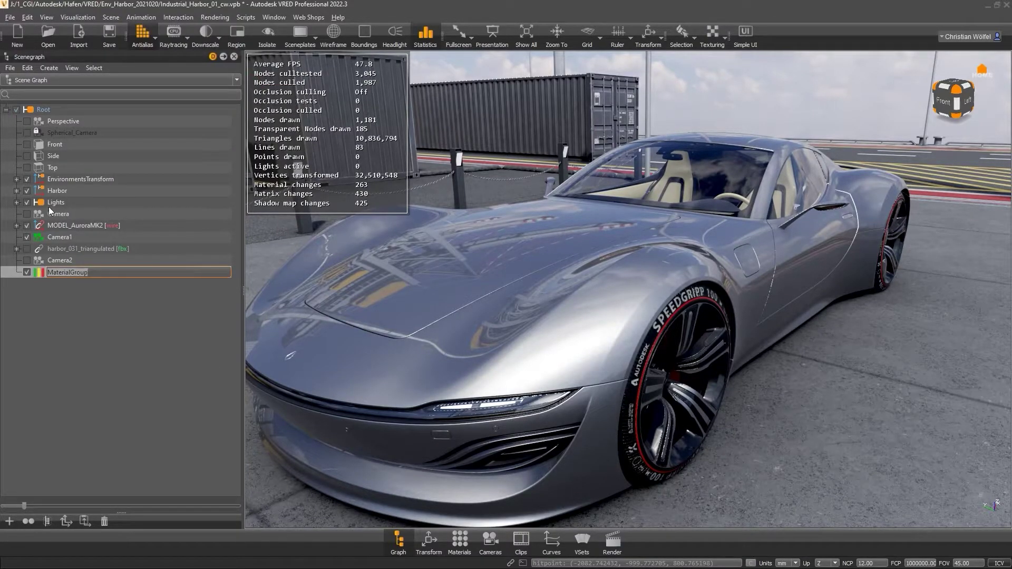
Step: Move the Harbor and MODEL_AuroraMK2 nodes together into the MaterialGroup
{"action": "left_click", "coordinate": [56, 192]}
{"action": "left_click", "coordinate": [68, 225], "text": "ctrl"}
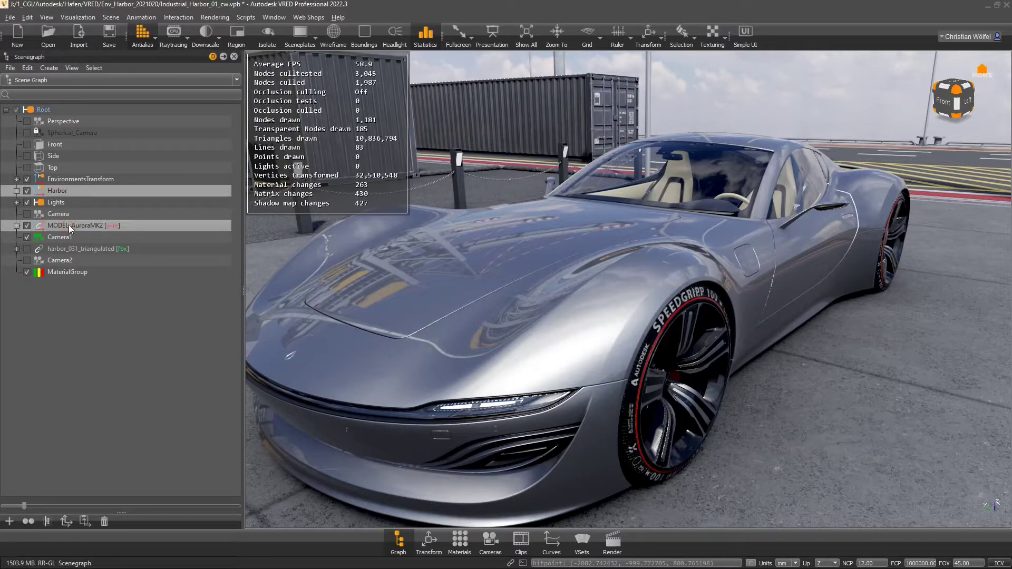
{"action": "left_click_drag", "start_coordinate": [74, 272], "coordinate": [75, 273]}
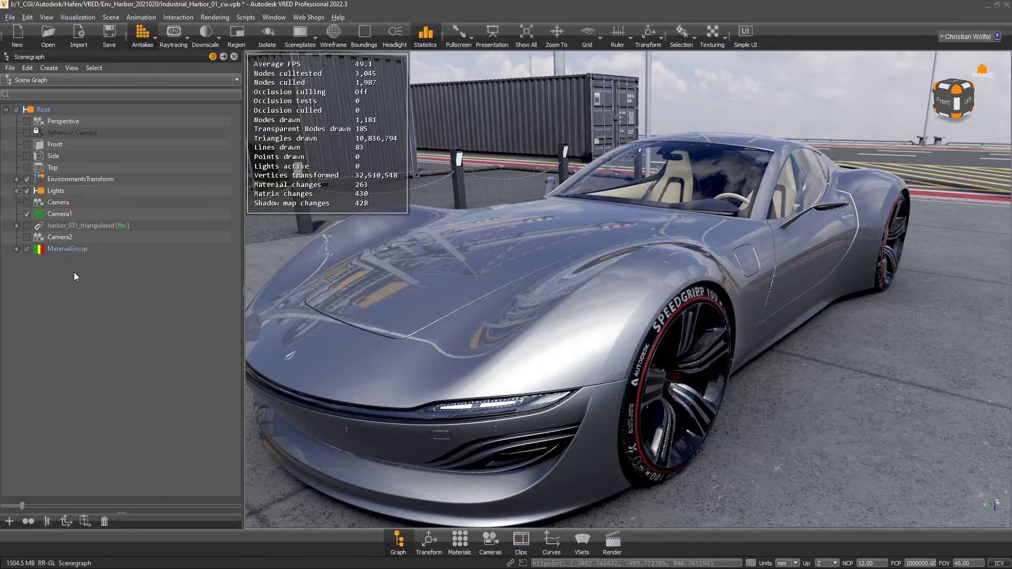
Step: Create a Plastic material, assign it to the MaterialGroup node, and close the Material Editor
{"action": "left_click", "coordinate": [466, 548]}
{"action": "right_click", "coordinate": [579, 267]}
{"action": "mouse_move", "coordinate": [619, 277]}
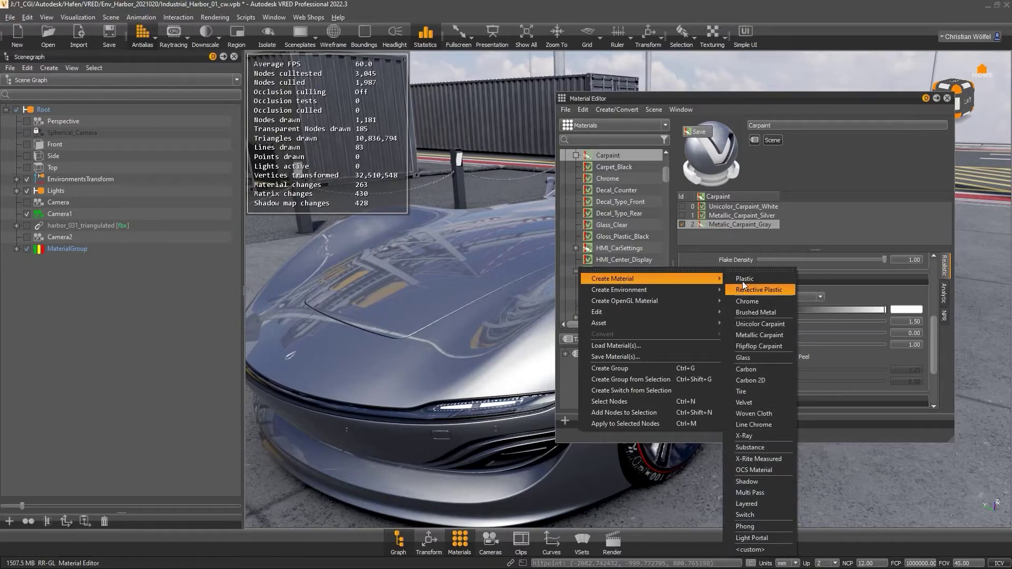
{"action": "left_click", "coordinate": [744, 279]}
{"action": "left_click_drag", "start_coordinate": [615, 308], "coordinate": [76, 246]}
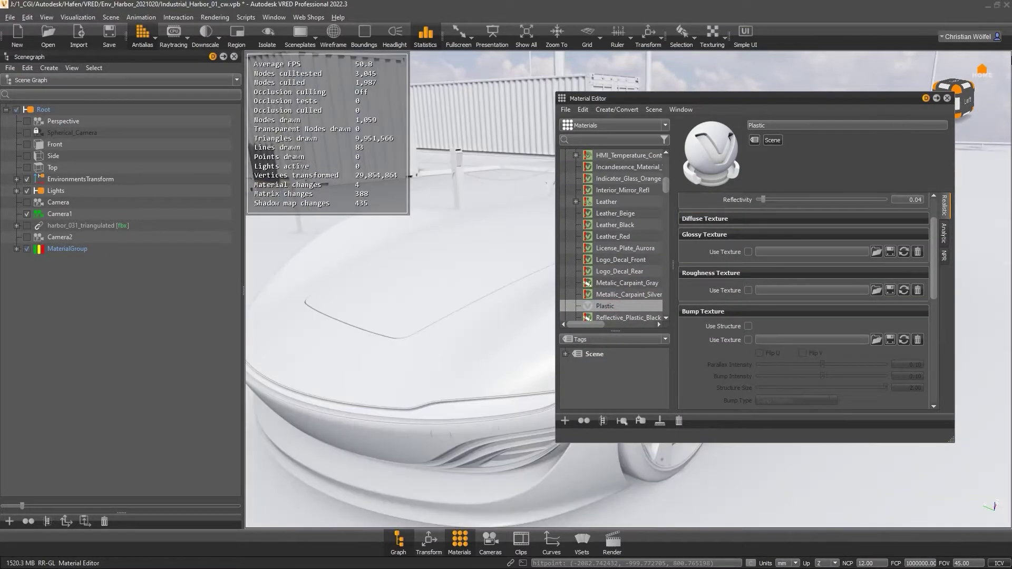
{"action": "left_click", "coordinate": [948, 99]}
Step: Disable the MaterialGroup node to bring back the original materials, and close the Scenegraph
{"action": "right_click_drag", "start_coordinate": [616, 283], "coordinate": [698, 107]}
{"action": "left_click_drag", "start_coordinate": [737, 260], "coordinate": [589, 223]}
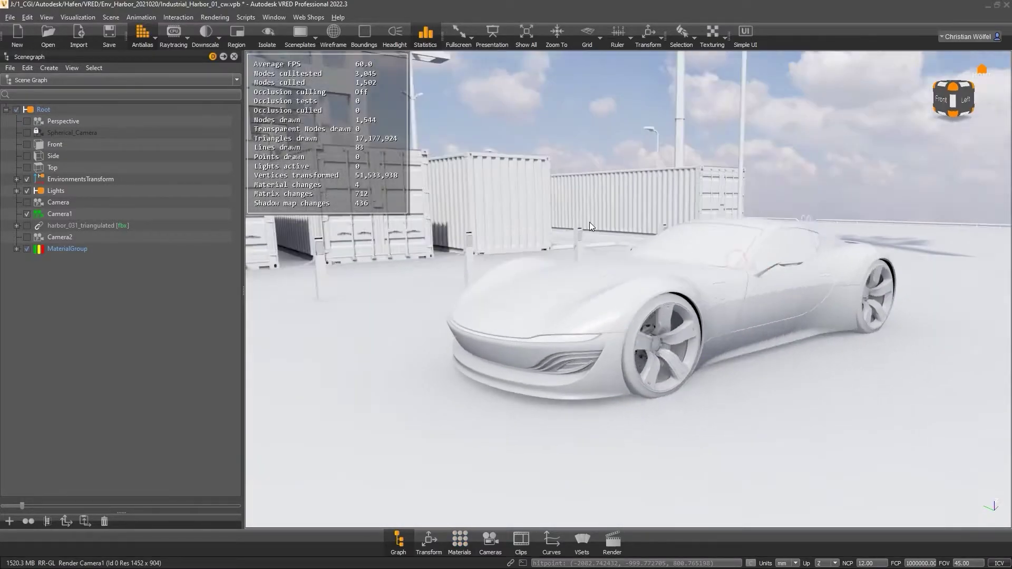
{"action": "left_click_drag", "start_coordinate": [858, 263], "coordinate": [694, 251]}
{"action": "left_click_drag", "start_coordinate": [853, 289], "coordinate": [498, 267]}
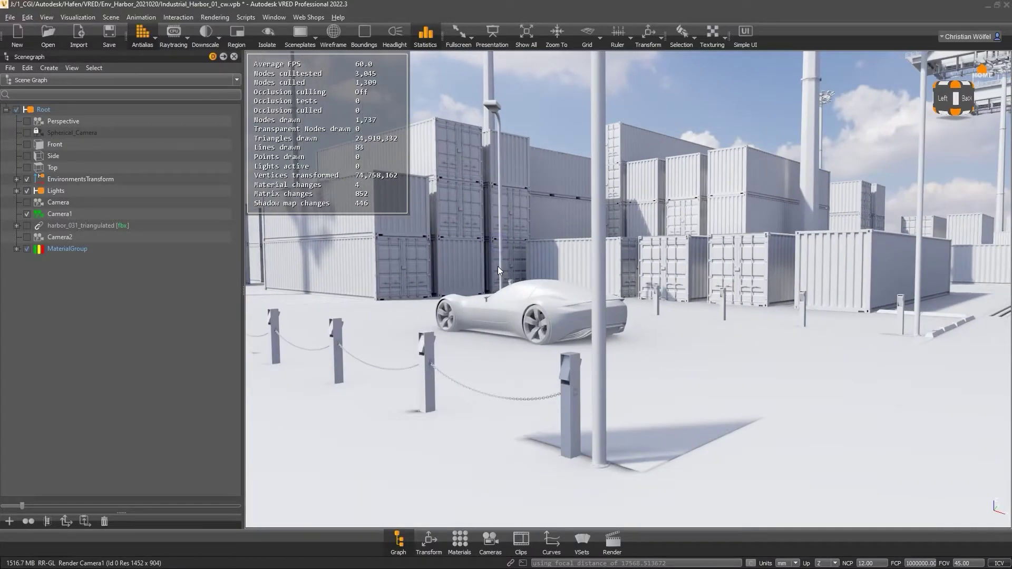
{"action": "left_click", "coordinate": [27, 249]}
{"action": "left_click_drag", "start_coordinate": [669, 317], "coordinate": [776, 374]}
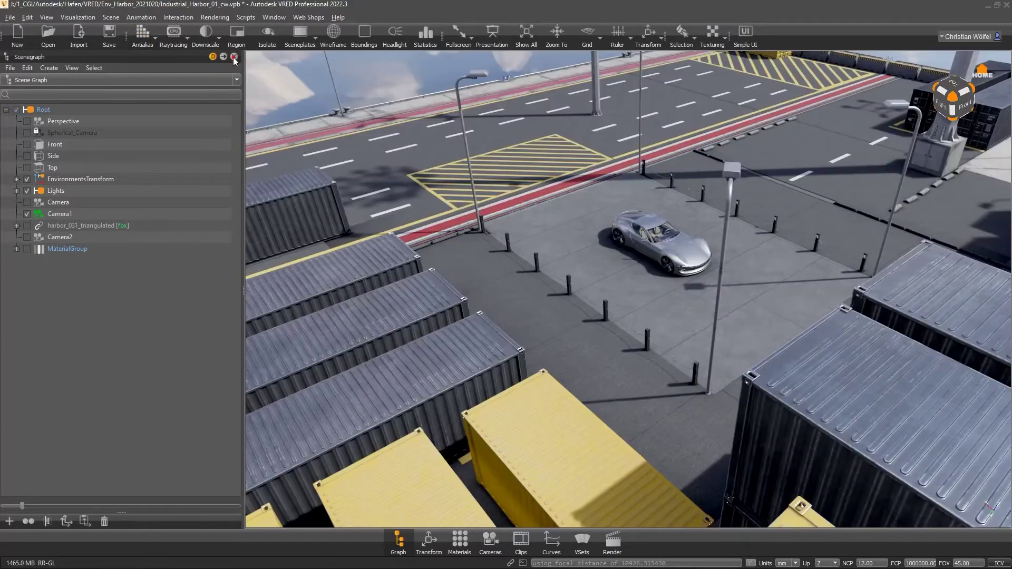
{"action": "left_click", "coordinate": [233, 56]}
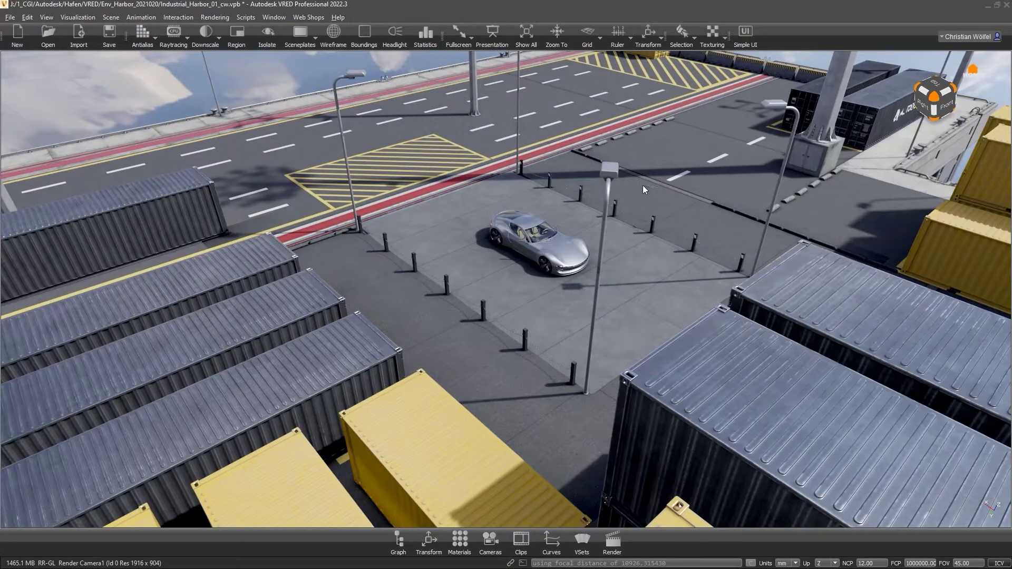
Step: Collapse the Car material group and expand the Container_40ft group in the Material Editor
{"action": "left_click_drag", "start_coordinate": [643, 187], "coordinate": [578, 349]}
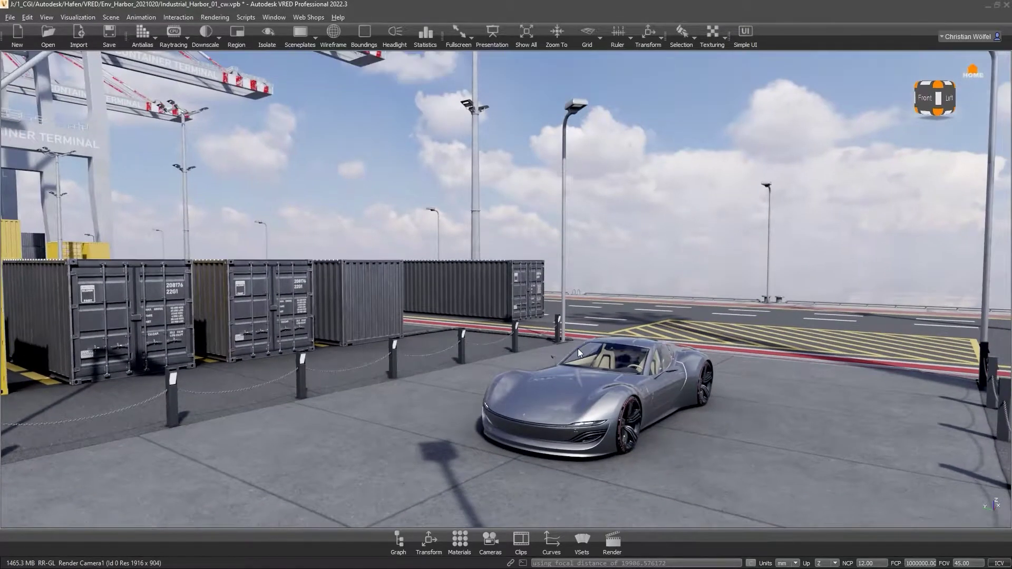
{"action": "middle_click_drag", "start_coordinate": [578, 349], "coordinate": [586, 304]}
{"action": "right_click_drag", "start_coordinate": [586, 305], "coordinate": [586, 350]}
{"action": "left_click_drag", "start_coordinate": [586, 350], "coordinate": [521, 492]}
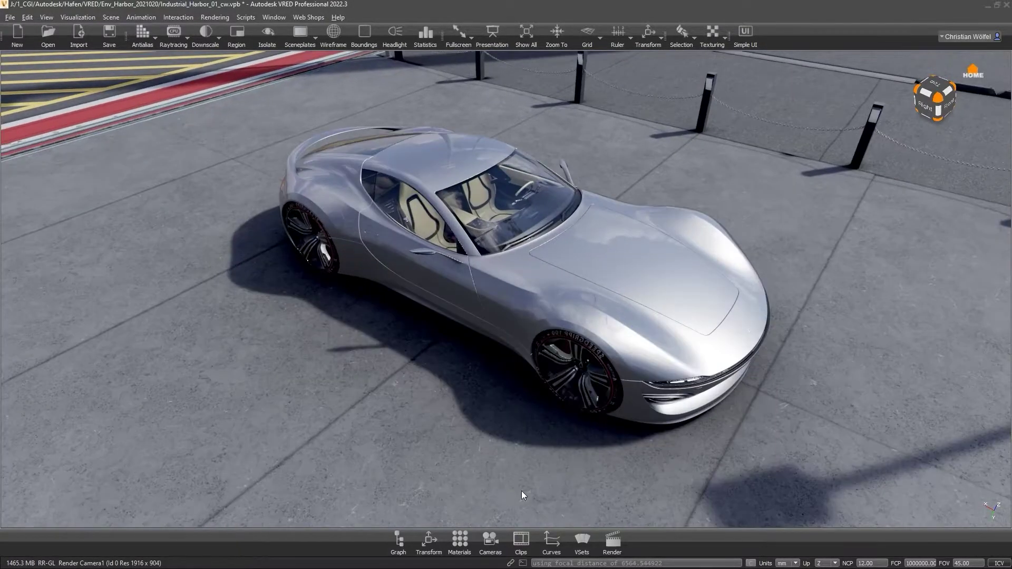
{"action": "left_click", "coordinate": [459, 540]}
{"action": "scroll", "coordinate": [623, 269], "scroll_direction": "up", "scroll_amount": 10}
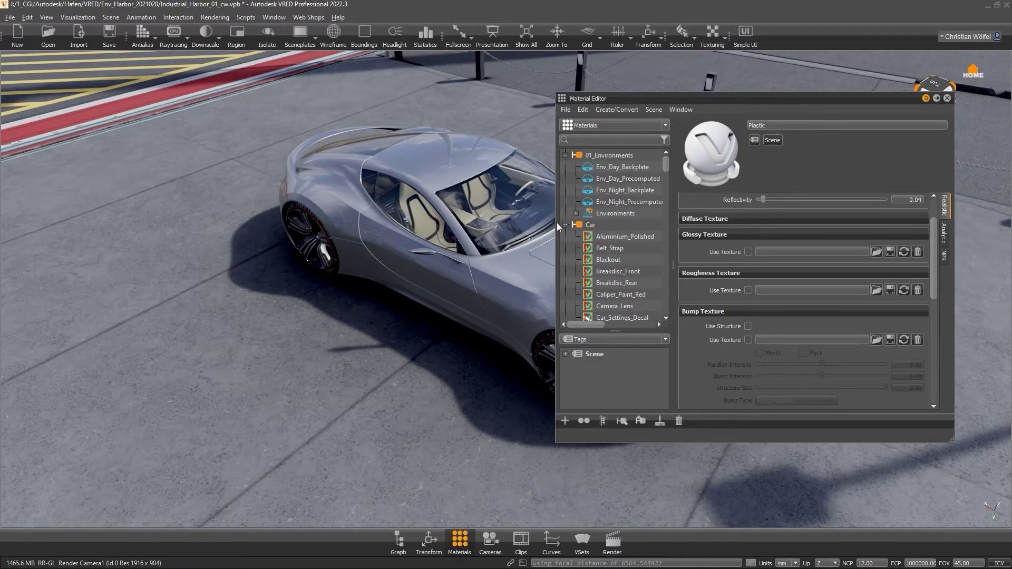
{"action": "left_click", "coordinate": [566, 224]}
{"action": "left_click", "coordinate": [566, 248]}
{"action": "scroll", "coordinate": [618, 270], "scroll_direction": "down", "scroll_amount": 1}
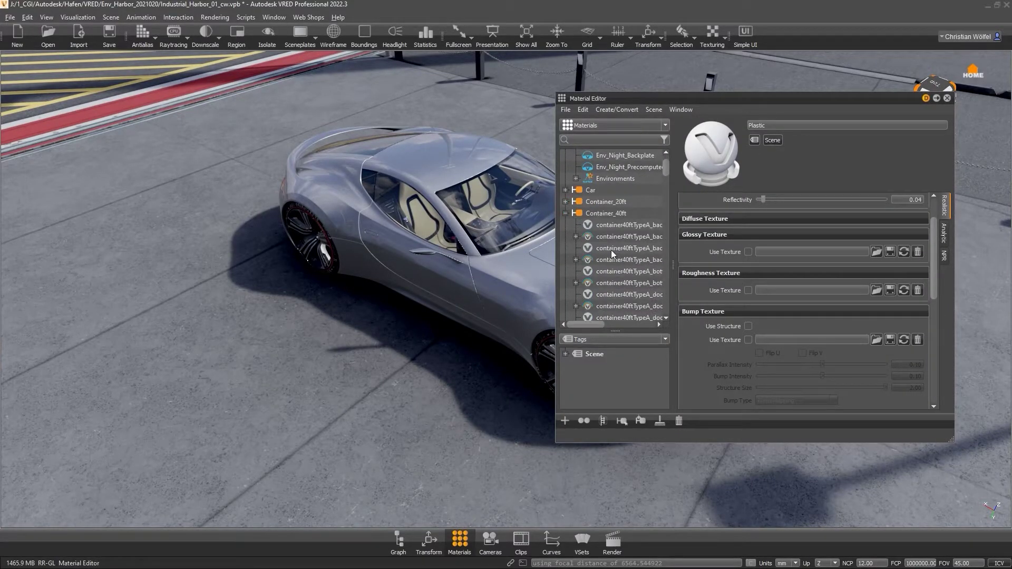
Step: Examine the layers of the multi-materials for the 40 ft container's outside bottom struts and left door, and close the Material Editor
{"action": "left_click", "coordinate": [610, 250]}
{"action": "left_click", "coordinate": [610, 283]}
{"action": "left_click", "coordinate": [610, 306]}
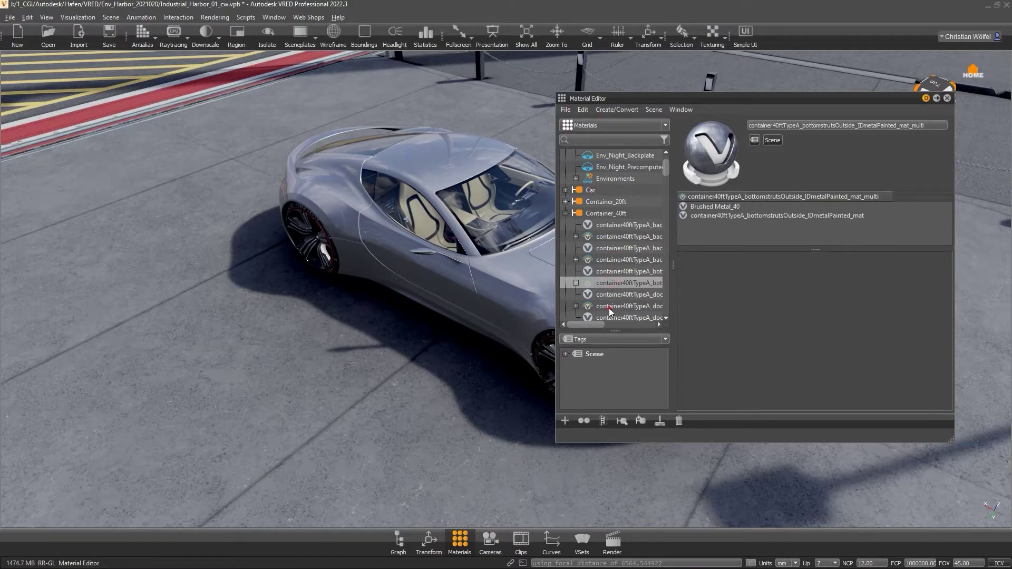
{"action": "scroll", "coordinate": [611, 289], "scroll_direction": "down", "scroll_amount": 3}
{"action": "scroll", "coordinate": [611, 289], "scroll_direction": "up", "scroll_amount": 3}
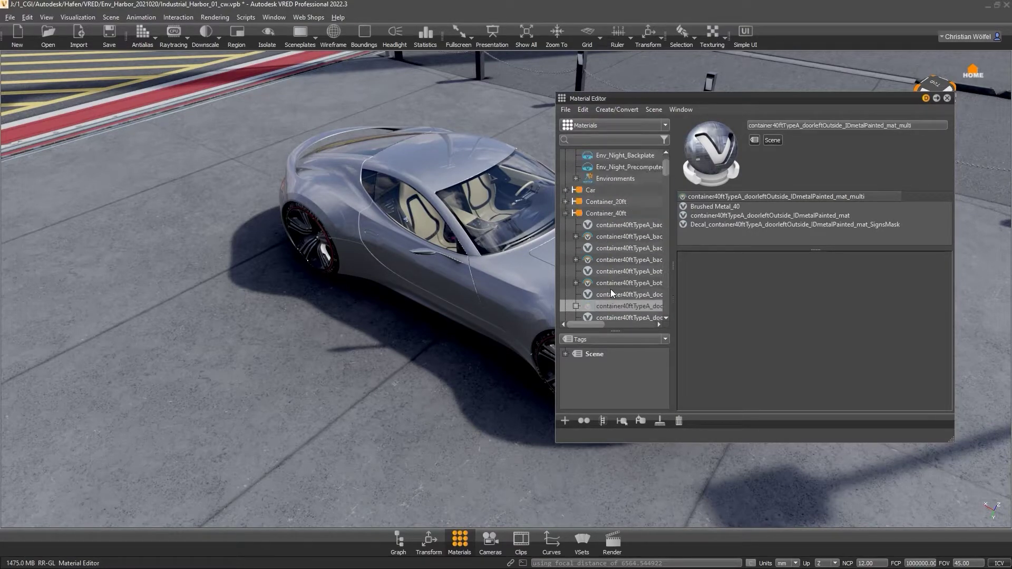
{"action": "left_click", "coordinate": [948, 99]}
Step: Turn on the rendering statistics overlay and check it from behind the car and from a wider view of the container yard
{"action": "scroll", "coordinate": [631, 225], "scroll_direction": "down", "scroll_amount": 5}
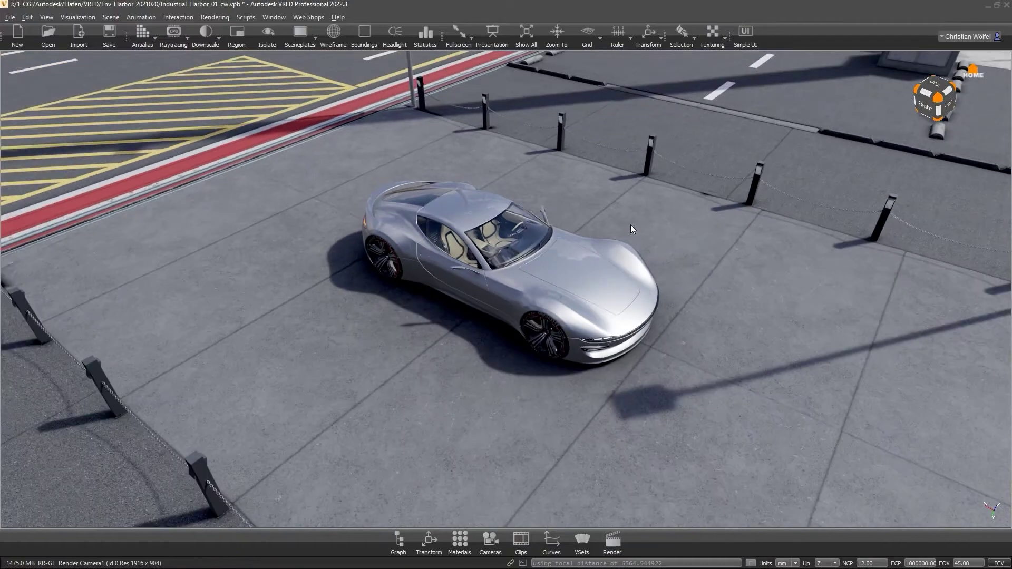
{"action": "left_click_drag", "start_coordinate": [631, 225], "coordinate": [981, 174]}
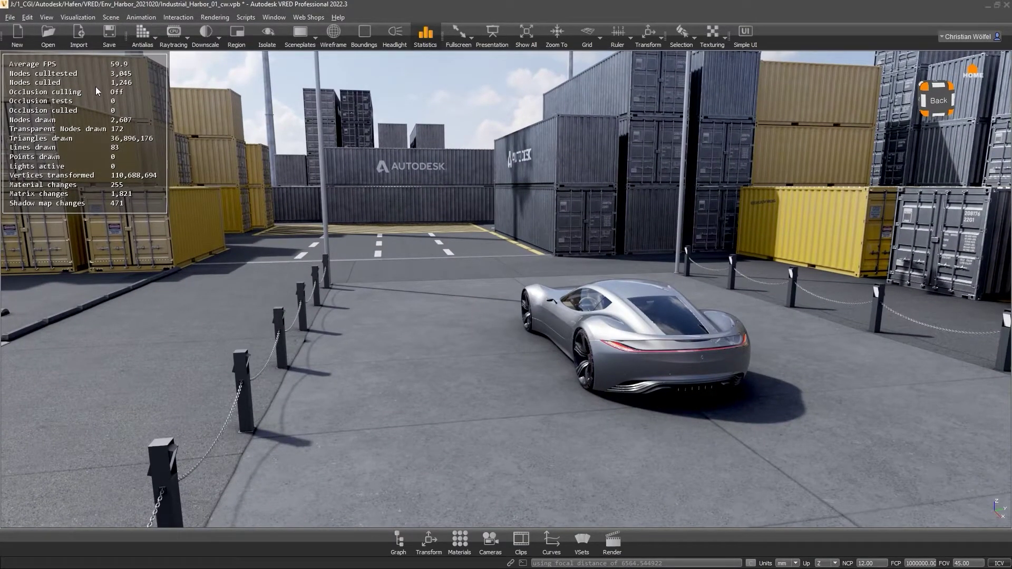
{"action": "scroll", "coordinate": [643, 346], "scroll_direction": "down", "scroll_amount": 5}
{"action": "left_click_drag", "start_coordinate": [644, 346], "coordinate": [610, 271]}
{"action": "scroll", "coordinate": [610, 271], "scroll_direction": "up", "scroll_amount": 3}
{"action": "left_click_drag", "start_coordinate": [501, 310], "coordinate": [517, 296]}
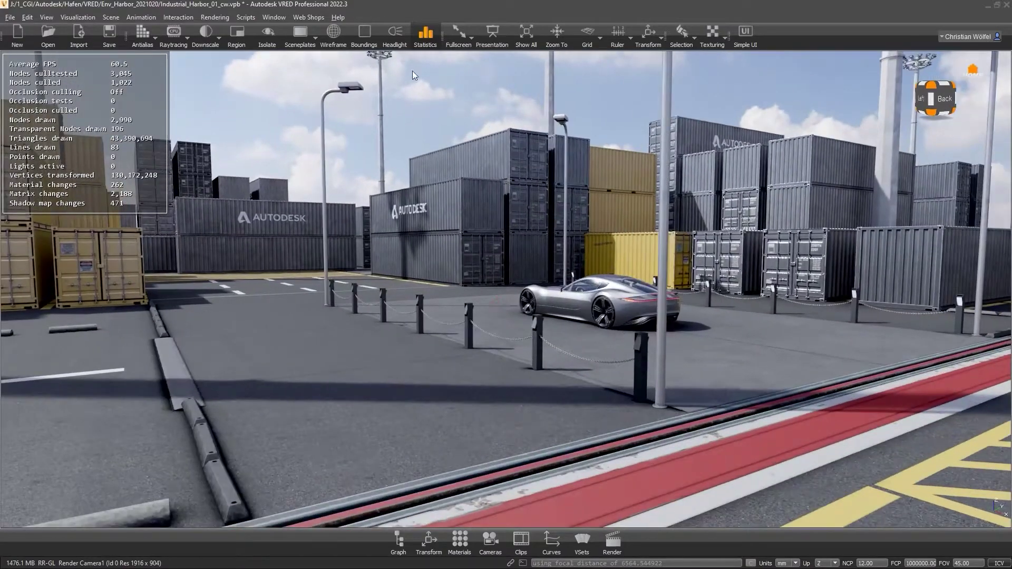
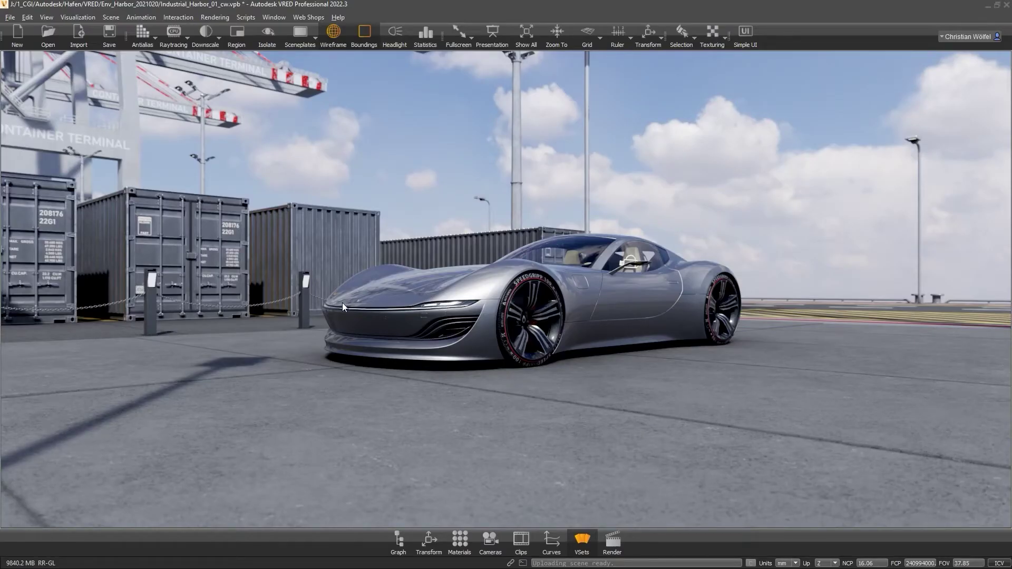
Step: Render the view with antialiasing, switch it off again, and check the car's edges from a raised front view
{"action": "left_click", "coordinate": [142, 36]}
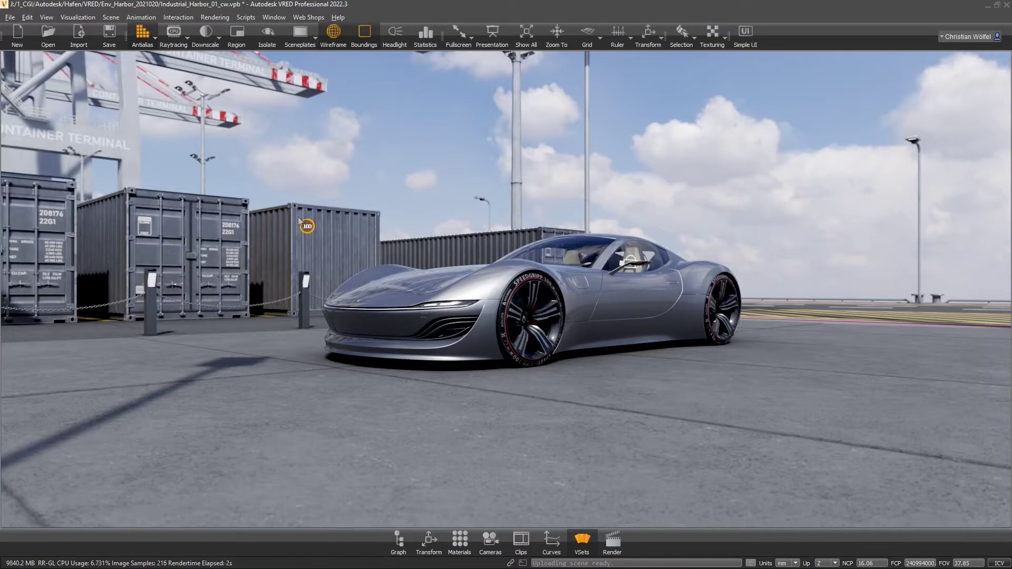
{"action": "left_click", "coordinate": [142, 33]}
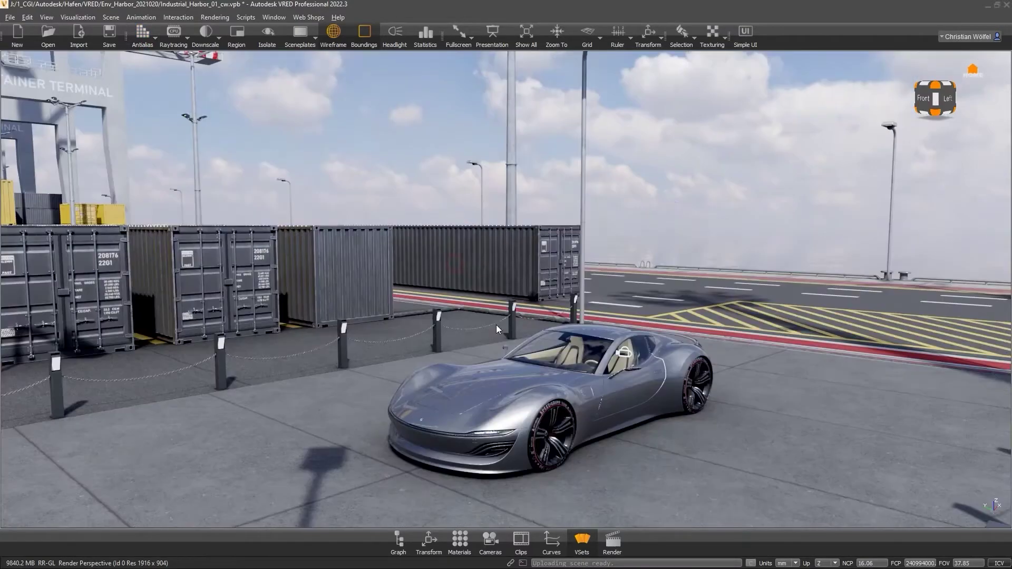
{"action": "left_click_drag", "start_coordinate": [496, 325], "coordinate": [534, 410], "text": "alt"}
{"action": "middle_click_drag", "start_coordinate": [621, 448], "coordinate": [564, 316], "text": "alt"}
{"action": "right_click_drag", "start_coordinate": [564, 317], "coordinate": [560, 393], "text": "alt"}
{"action": "middle_click_drag", "start_coordinate": [560, 393], "coordinate": [553, 332], "text": "alt"}
{"action": "right_click_drag", "start_coordinate": [552, 332], "coordinate": [548, 397], "text": "alt"}
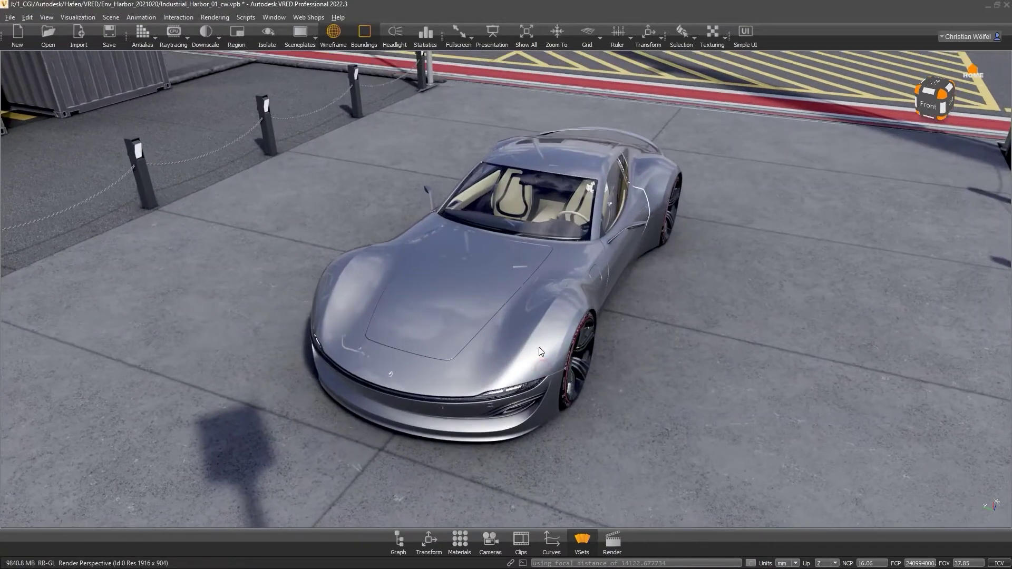
Step: Set Realtime Antialiasing to Off and check the edges of the car and the bollard chains
{"action": "left_click", "coordinate": [88, 18]}
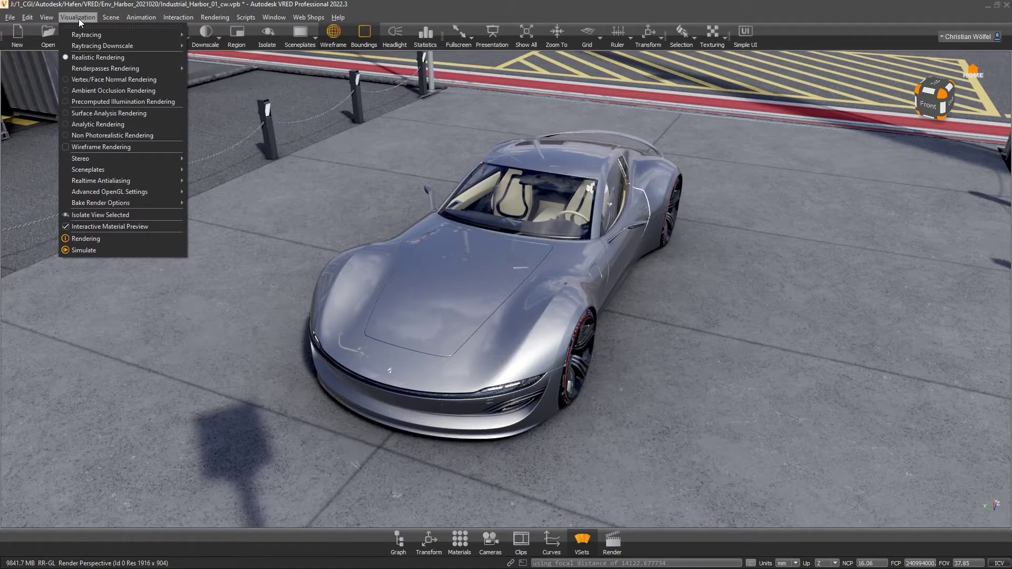
{"action": "mouse_move", "coordinate": [156, 180]}
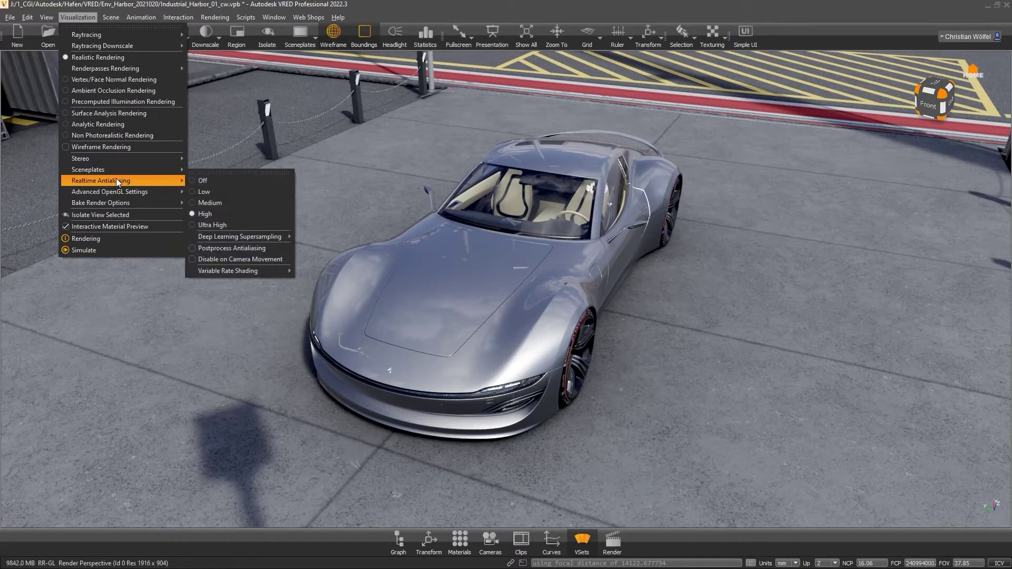
{"action": "left_click", "coordinate": [218, 184]}
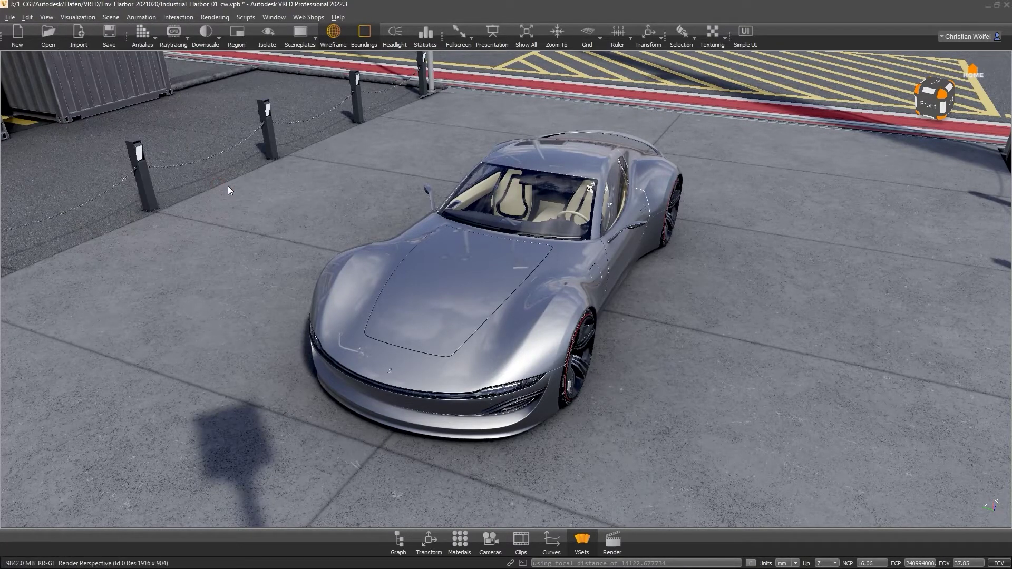
{"action": "left_click_drag", "start_coordinate": [400, 273], "coordinate": [464, 299]}
{"action": "mouse_move", "coordinate": [464, 299]}
{"action": "right_mouse_down"}
{"action": "mouse_move", "coordinate": [460, 343]}
{"action": "mouse_move", "coordinate": [461, 304]}
{"action": "right_mouse_up"}
Step: Set Realtime Antialiasing to Ultra High and check the car from a low front view and from above
{"action": "left_click", "coordinate": [77, 17]}
{"action": "mouse_move", "coordinate": [137, 182]}
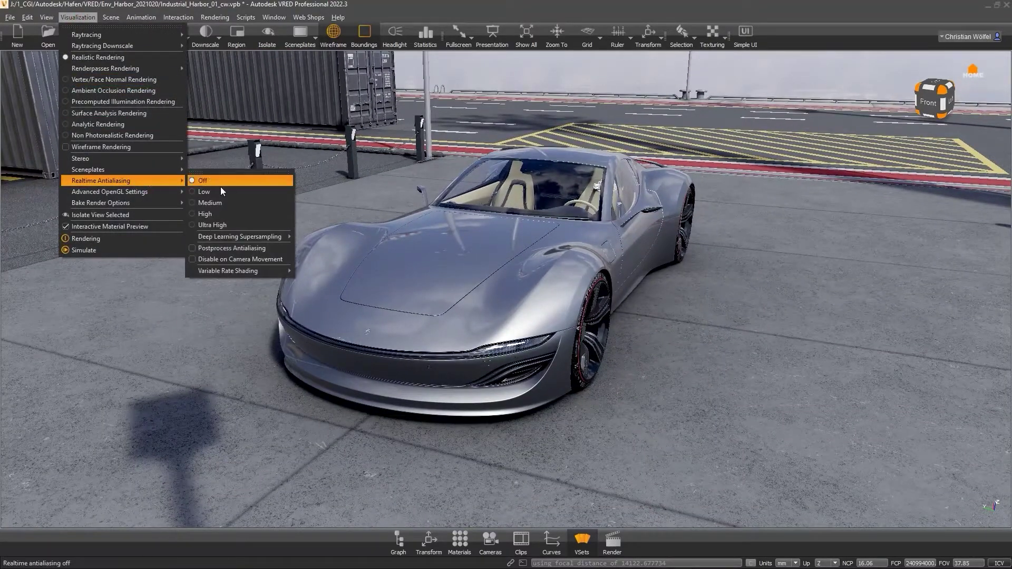
{"action": "left_click", "coordinate": [234, 227]}
{"action": "left_click_drag", "start_coordinate": [258, 192], "coordinate": [338, 183]}
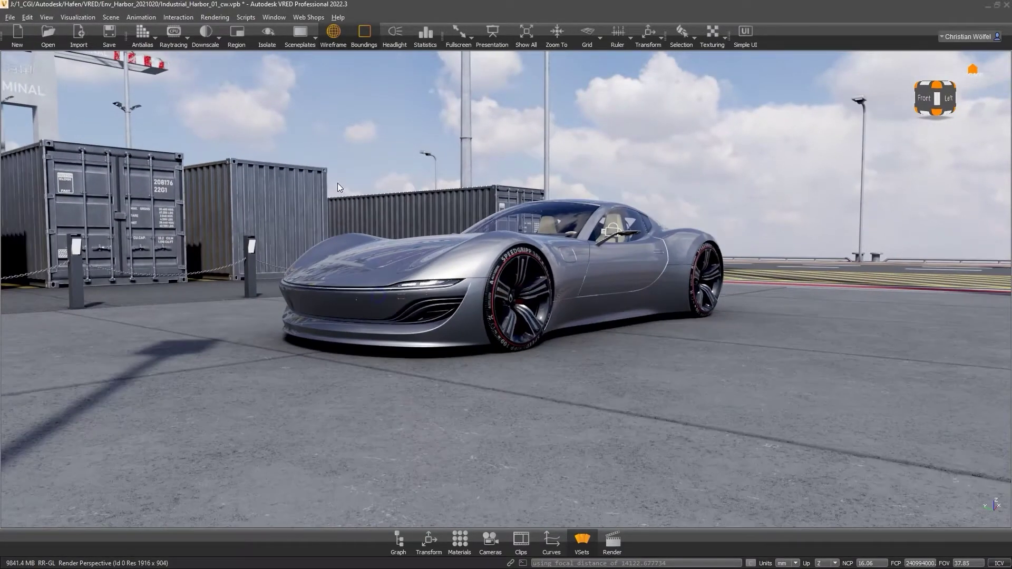
{"action": "left_click_drag", "start_coordinate": [415, 195], "coordinate": [420, 109]}
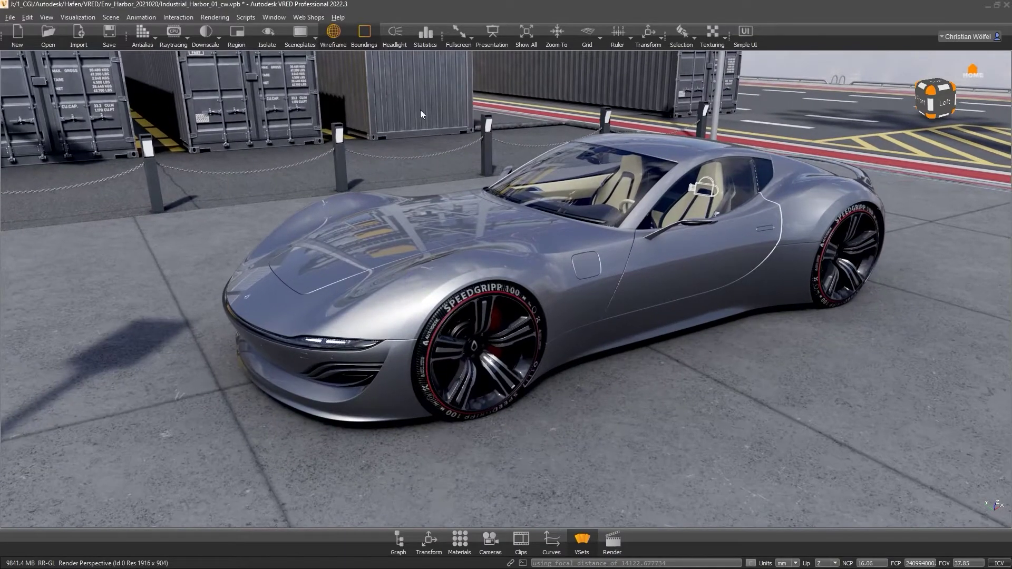
Step: Turn on the rendering statistics overlay and set Realtime Antialiasing to Off for a close view of the car's front
{"action": "left_click", "coordinate": [427, 48]}
{"action": "left_click_drag", "start_coordinate": [474, 245], "coordinate": [607, 201]}
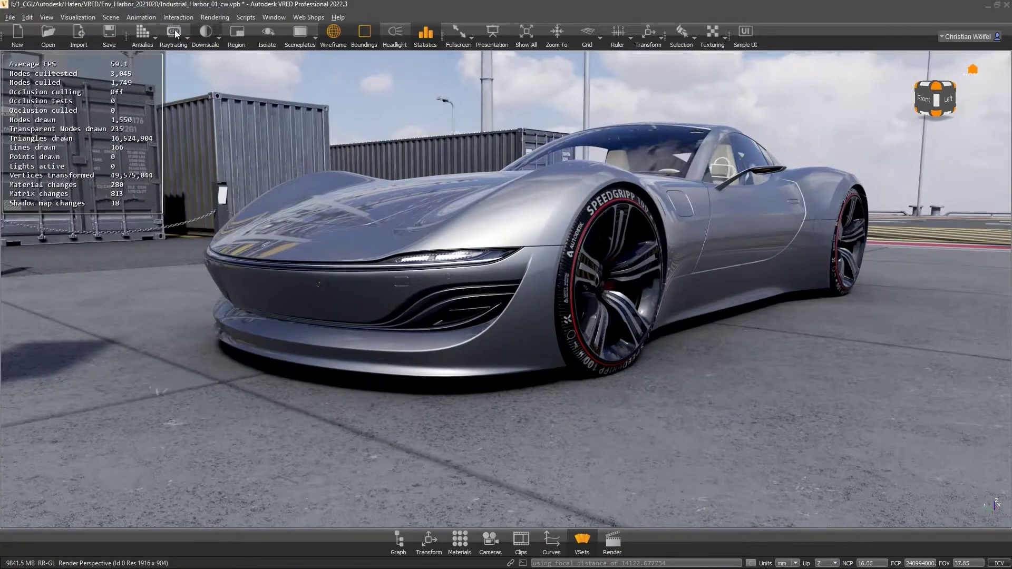
{"action": "left_click", "coordinate": [78, 18]}
{"action": "mouse_move", "coordinate": [144, 181]}
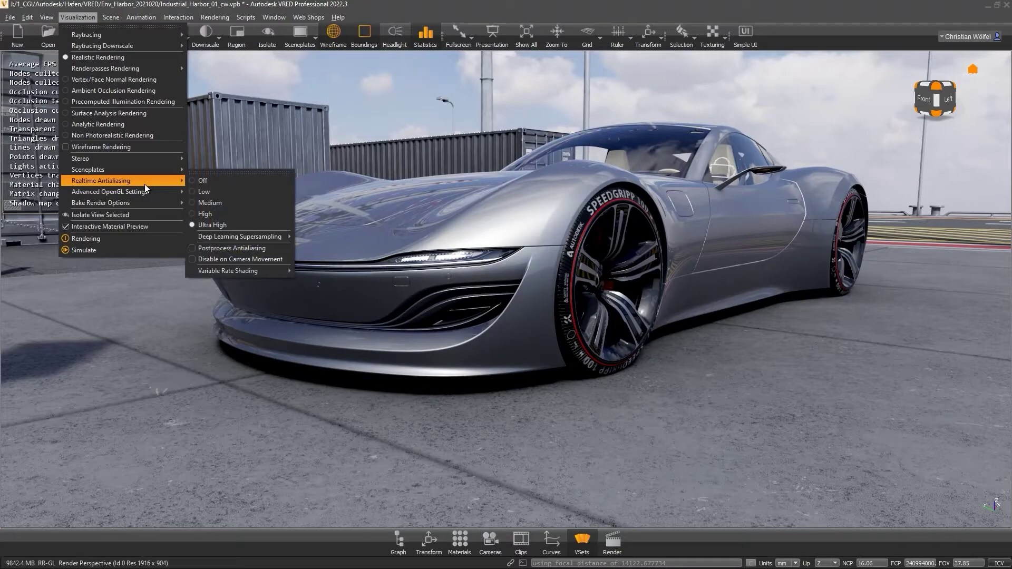
{"action": "left_click", "coordinate": [199, 180]}
Step: Enable a Deep Learning Supersampling mode for realtime antialiasing and check the car from several angles
{"action": "left_click", "coordinate": [78, 18]}
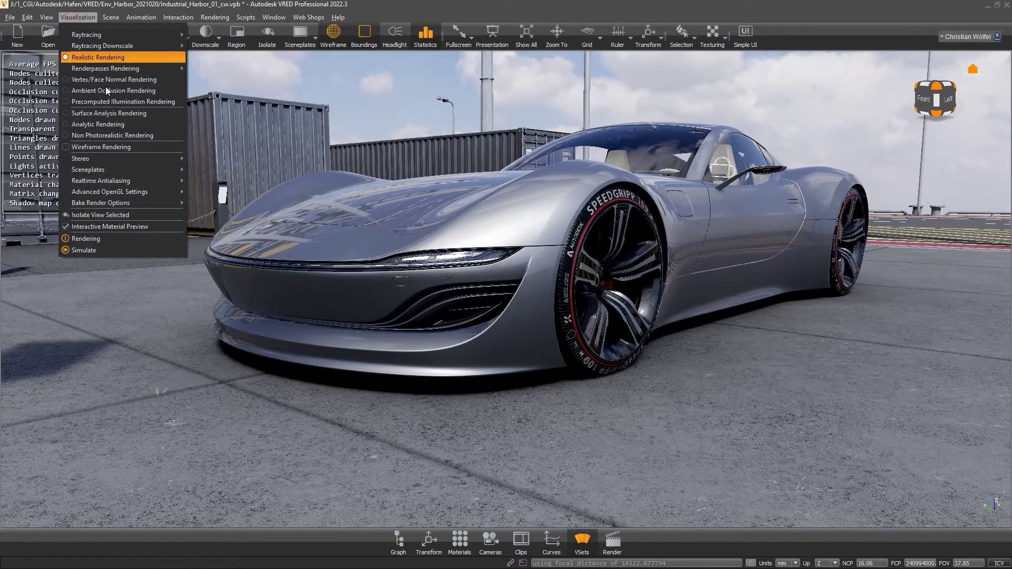
{"action": "mouse_move", "coordinate": [146, 182]}
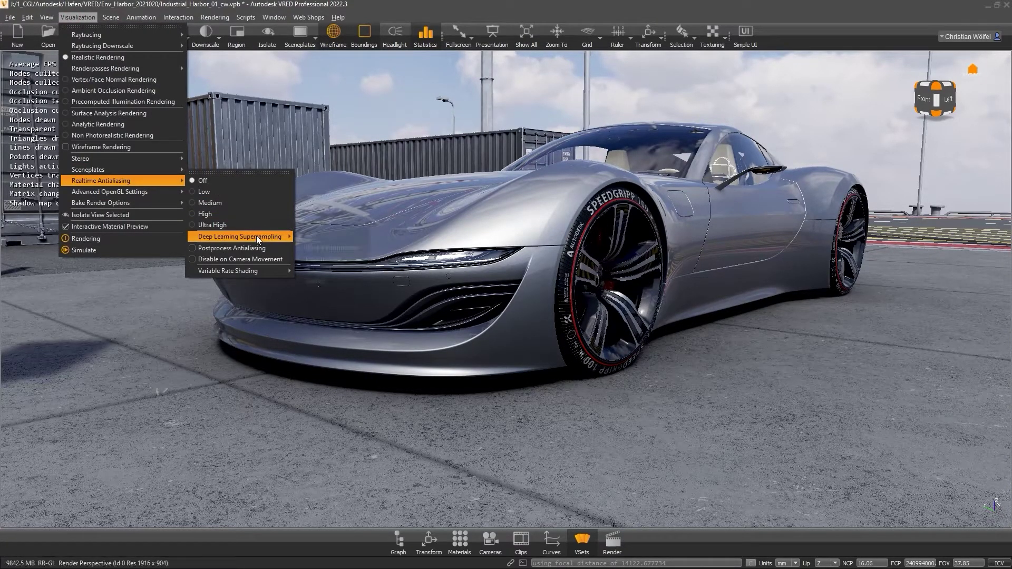
{"action": "mouse_move", "coordinate": [257, 236]}
{"action": "left_click", "coordinate": [355, 269]}
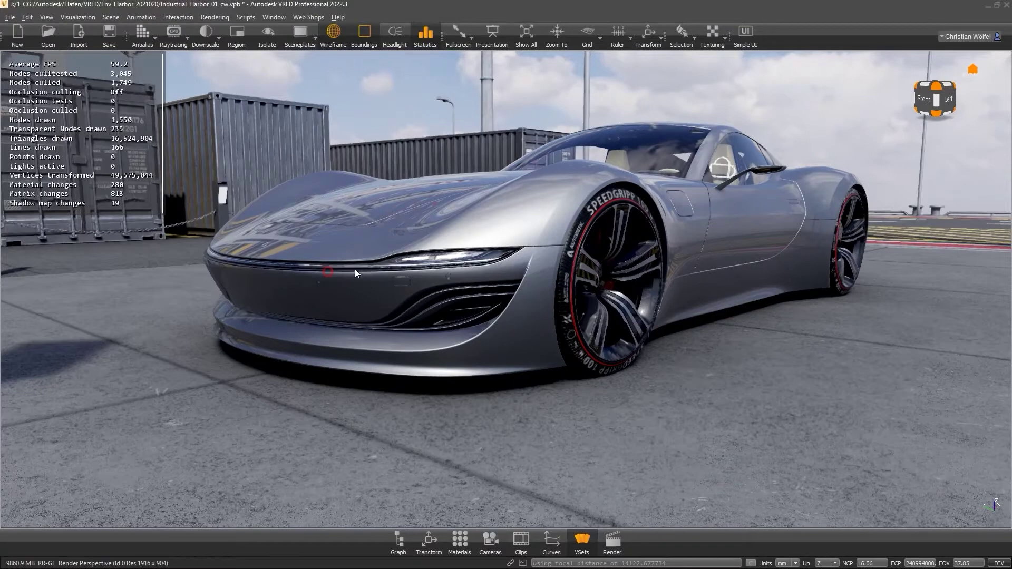
{"action": "left_click_drag", "start_coordinate": [558, 259], "coordinate": [552, 284], "text": "alt"}
{"action": "right_click_drag", "start_coordinate": [551, 283], "coordinate": [609, 202], "text": "alt"}
{"action": "left_click_drag", "start_coordinate": [609, 201], "coordinate": [657, 182], "text": "alt"}
{"action": "right_click_drag", "start_coordinate": [657, 182], "coordinate": [660, 221], "text": "alt"}
{"action": "left_click_drag", "start_coordinate": [659, 222], "coordinate": [483, 268], "text": "alt"}
{"action": "right_click_drag", "start_coordinate": [483, 268], "coordinate": [501, 173], "text": "alt"}
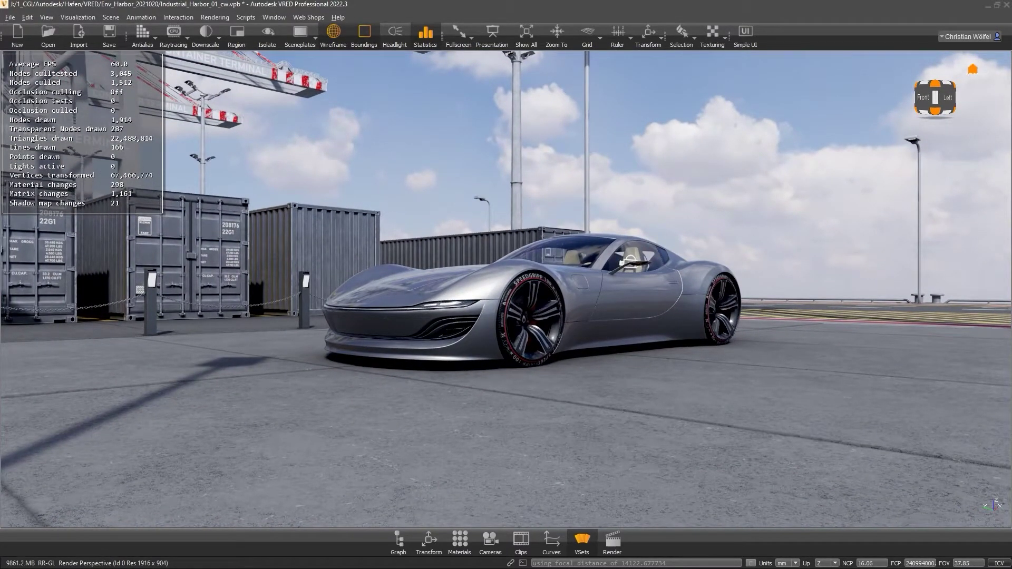
Step: Examine the Variable Rate Shading options for realtime antialiasing without changing them
{"action": "left_click", "coordinate": [85, 17]}
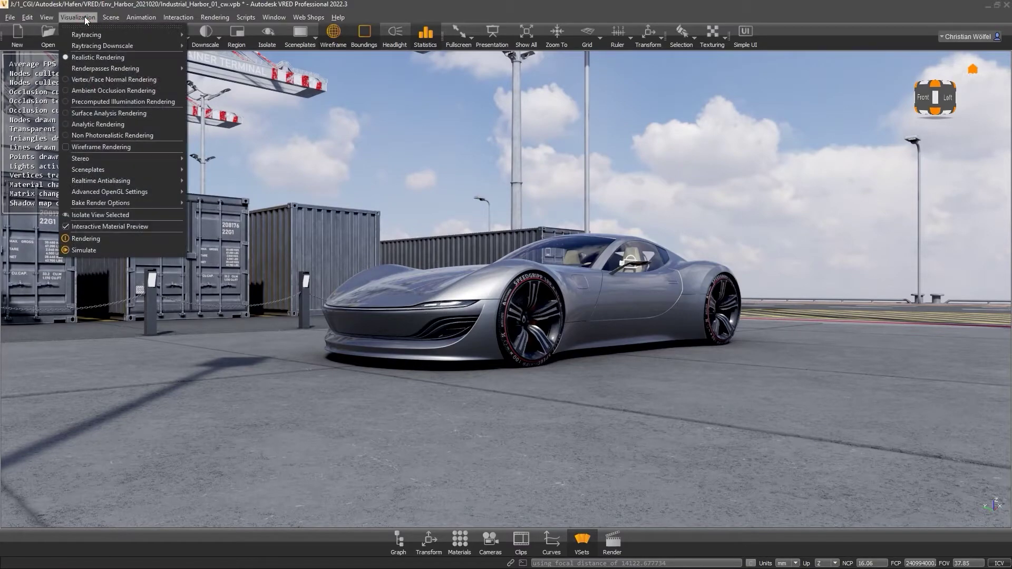
{"action": "mouse_move", "coordinate": [119, 180]}
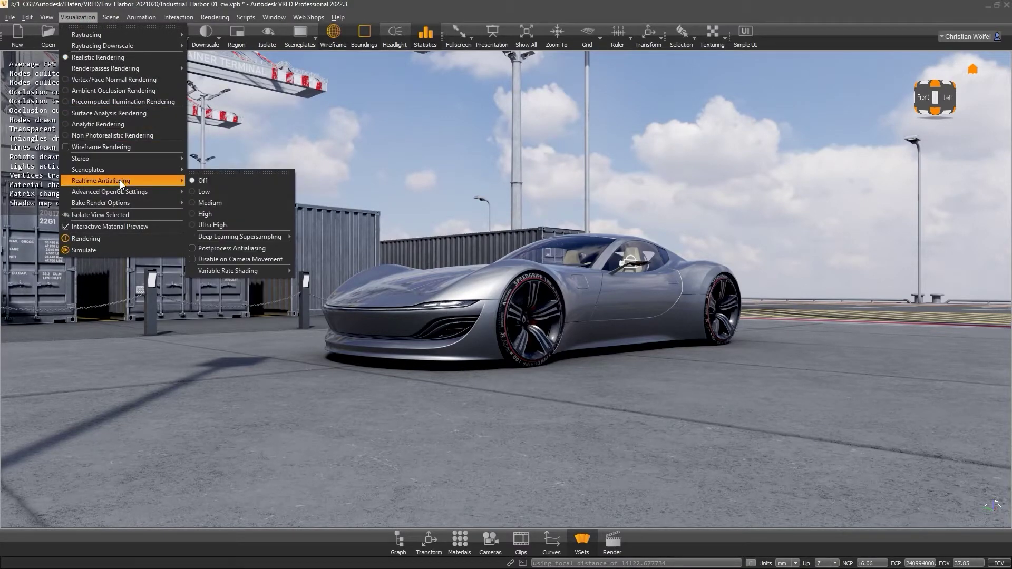
{"action": "mouse_move", "coordinate": [229, 271]}
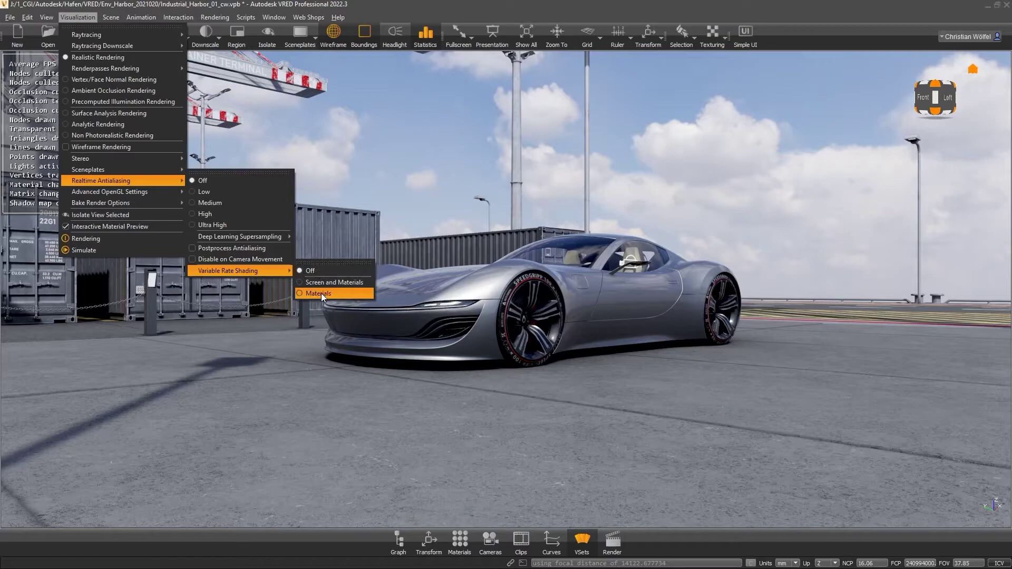
{"action": "left_click", "coordinate": [99, 4]}
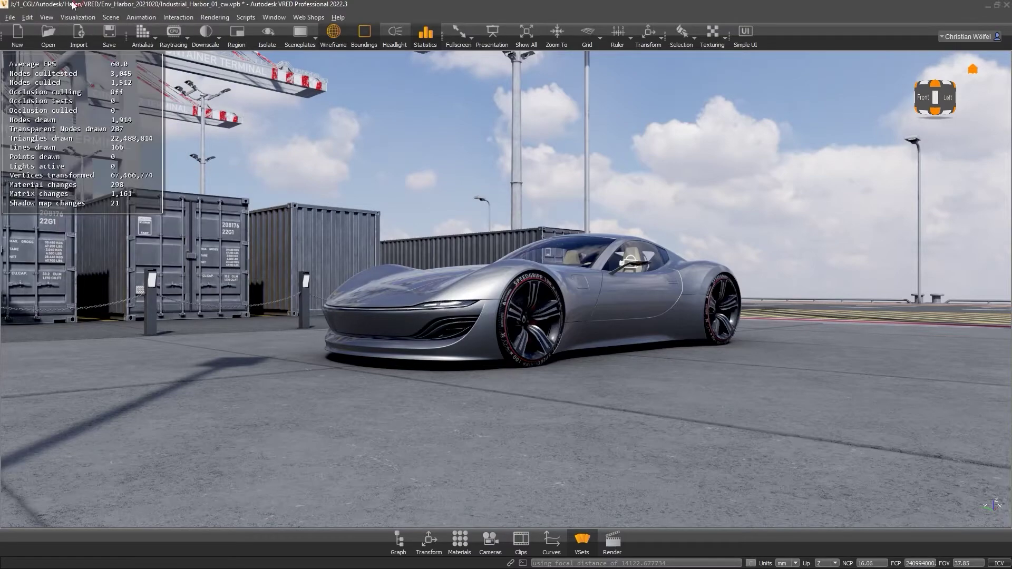
Step: Examine the foveated rendering options in the HMD section of the Virtual Reality preferences, and close the preferences
{"action": "left_click", "coordinate": [26, 17]}
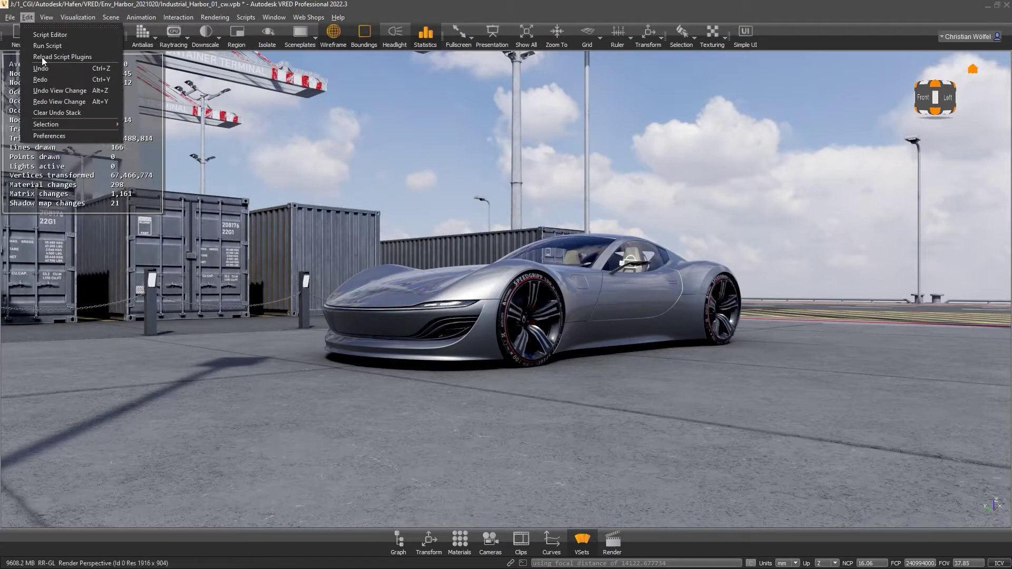
{"action": "left_click", "coordinate": [51, 135]}
{"action": "scroll", "coordinate": [377, 269], "scroll_direction": "down", "scroll_amount": 2}
{"action": "scroll", "coordinate": [375, 274], "scroll_direction": "down", "scroll_amount": 2}
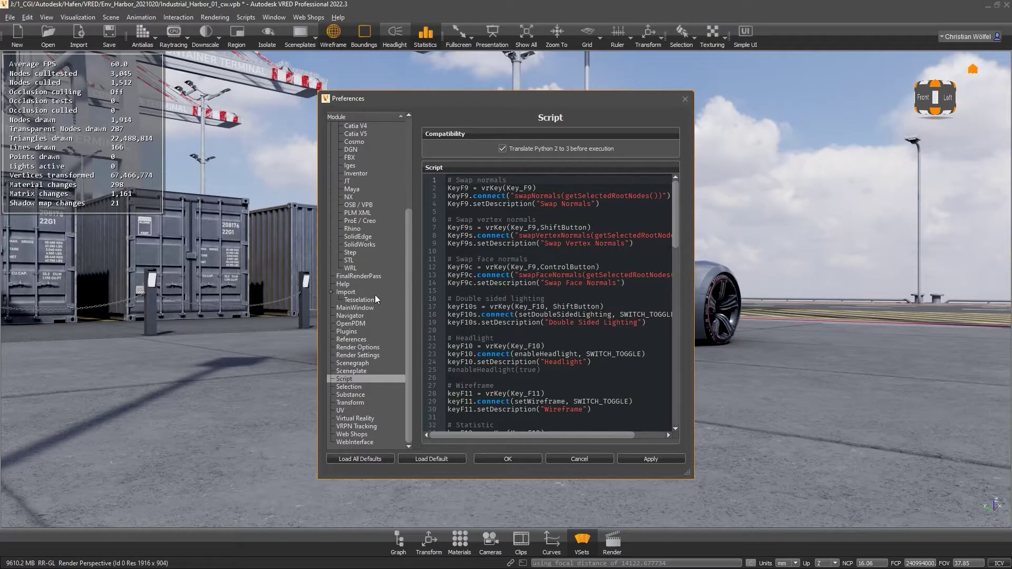
{"action": "left_click", "coordinate": [358, 418]}
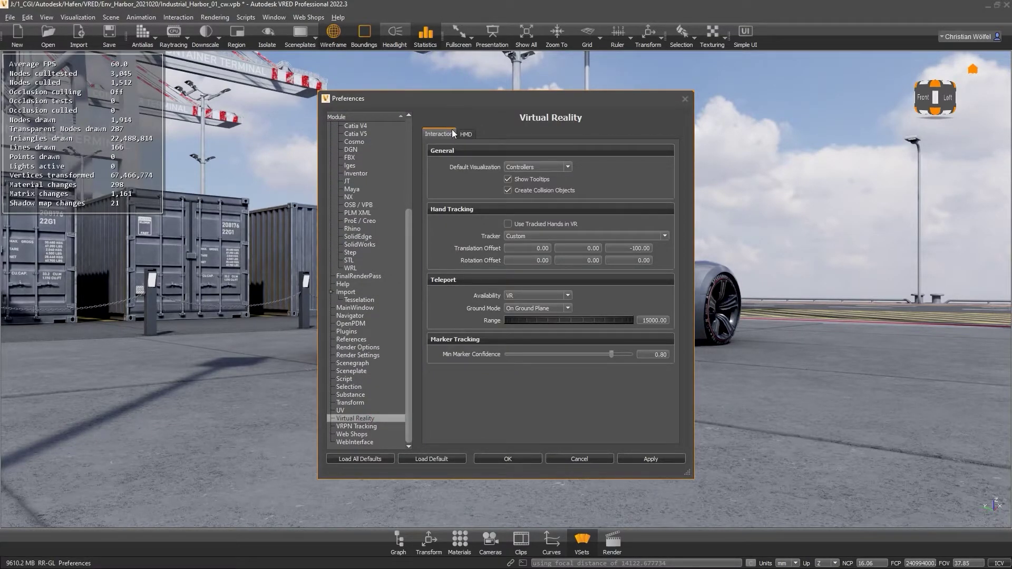
{"action": "left_click", "coordinate": [467, 134]}
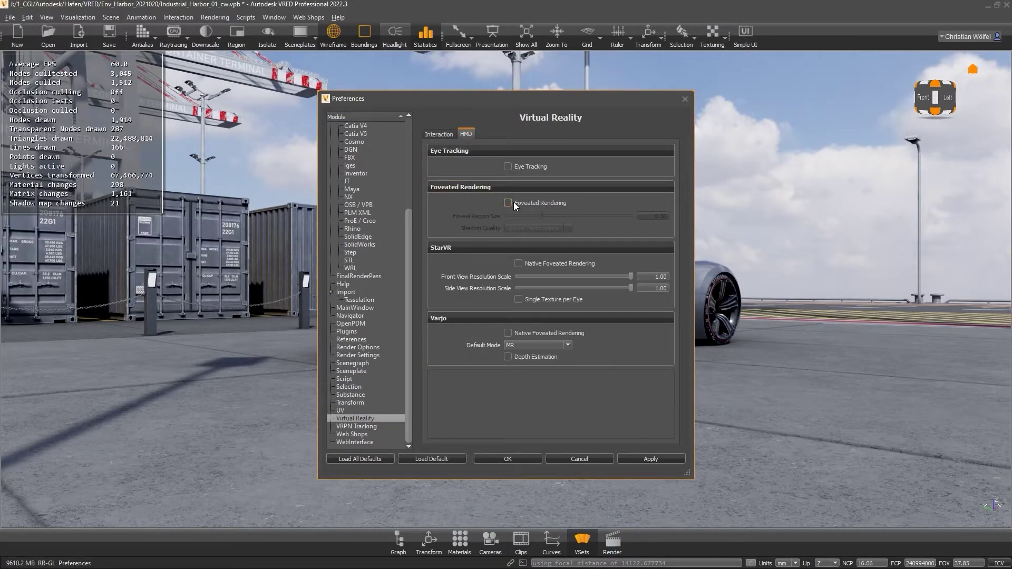
{"action": "left_click", "coordinate": [685, 99]}
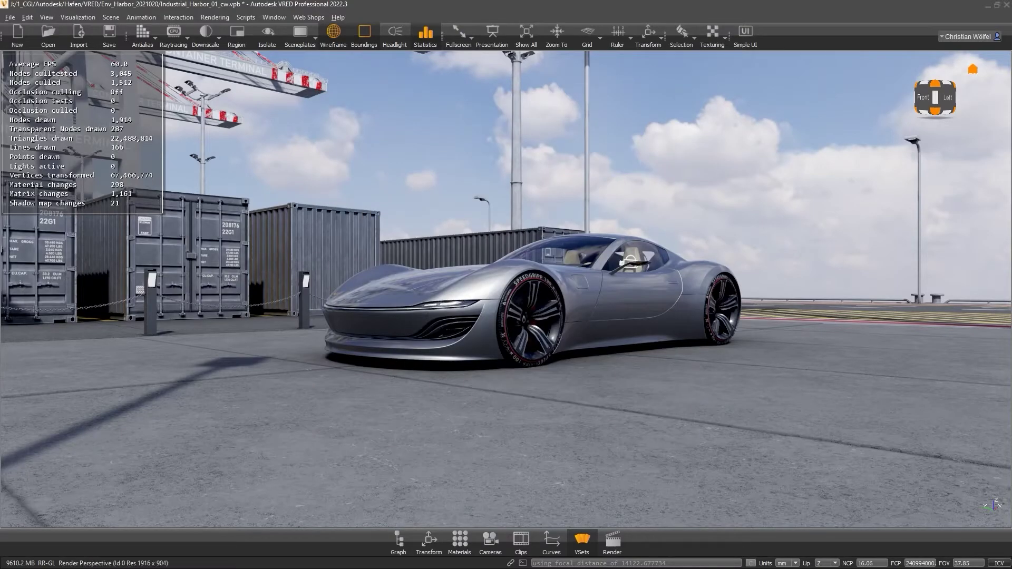
Step: Detach the Advanced OpenGL Settings as a floating window over the scene and enable Backface Culling
{"action": "left_click_drag", "start_coordinate": [549, 340], "coordinate": [546, 349]}
{"action": "right_click_drag", "start_coordinate": [547, 349], "coordinate": [550, 333]}
{"action": "mouse_move", "coordinate": [550, 333]}
{"action": "left_mouse_down"}
{"action": "mouse_move", "coordinate": [530, 337]}
{"action": "mouse_move", "coordinate": [594, 311]}
{"action": "left_mouse_up"}
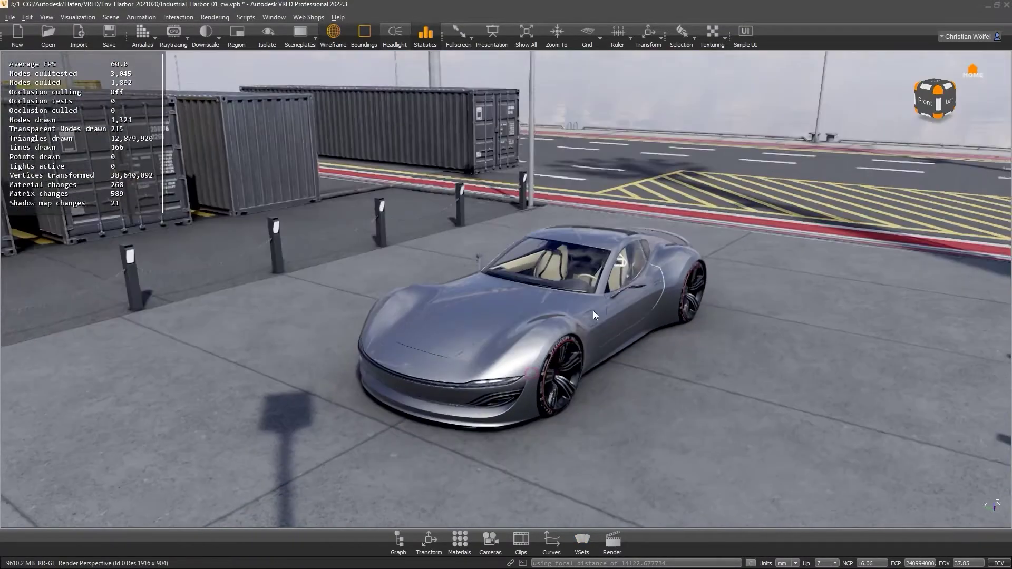
{"action": "left_click", "coordinate": [110, 16]}
{"action": "mouse_move", "coordinate": [82, 18]}
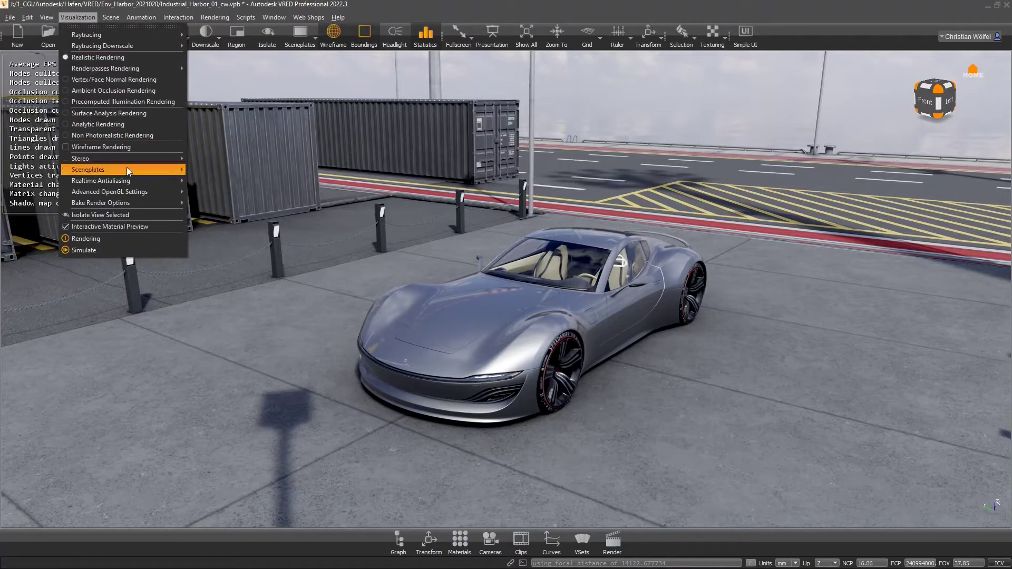
{"action": "mouse_move", "coordinate": [132, 194]}
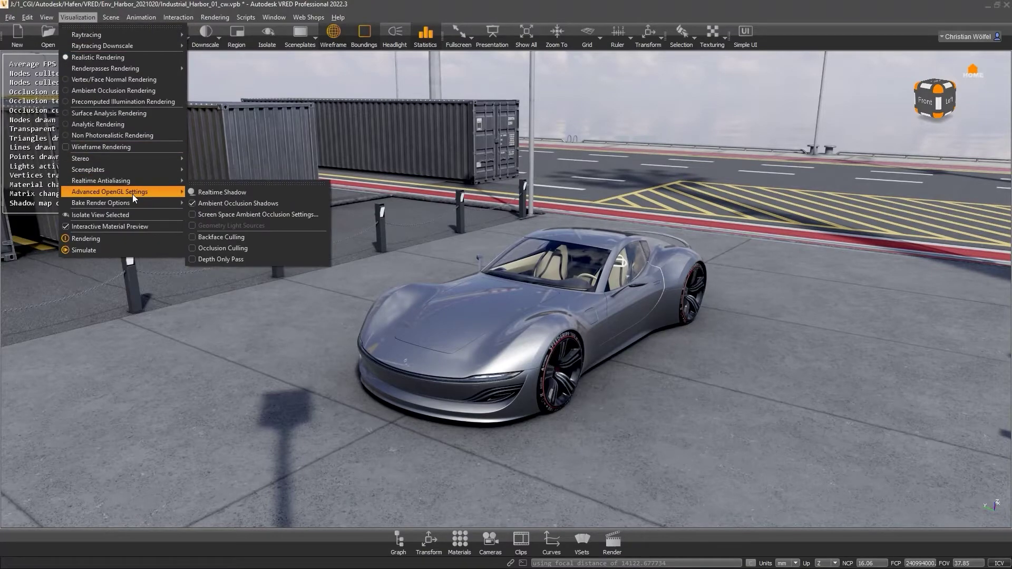
{"action": "left_click", "coordinate": [222, 183]}
{"action": "left_click_drag", "start_coordinate": [260, 169], "coordinate": [233, 215]}
{"action": "left_click", "coordinate": [191, 275]}
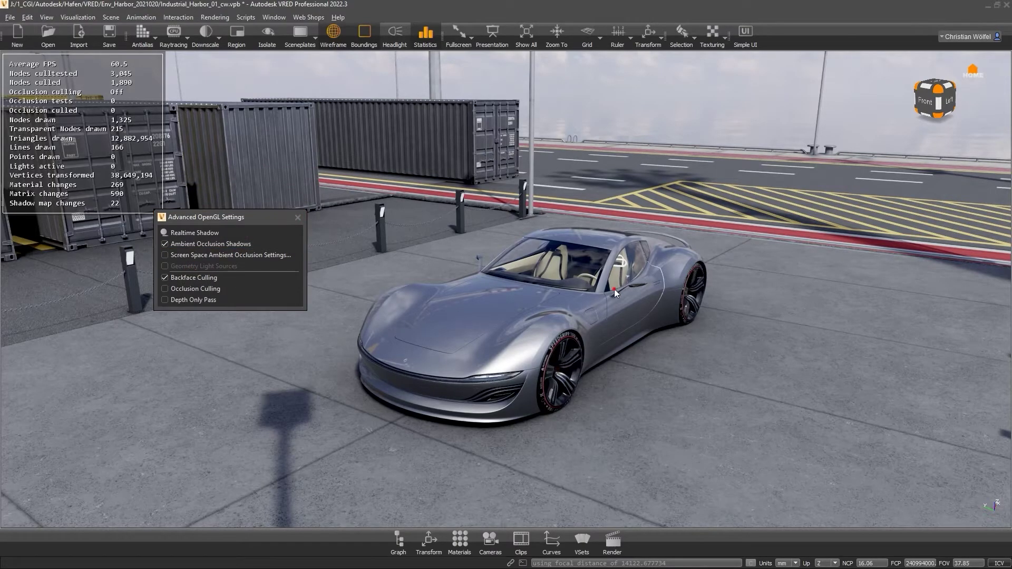
Step: Show the face normals of the car and harbor, and switch Backface Culling off and on again to compare
{"action": "left_click_drag", "start_coordinate": [615, 288], "coordinate": [503, 248]}
{"action": "right_click_drag", "start_coordinate": [503, 248], "coordinate": [591, 311]}
{"action": "left_click_drag", "start_coordinate": [591, 311], "coordinate": [582, 283]}
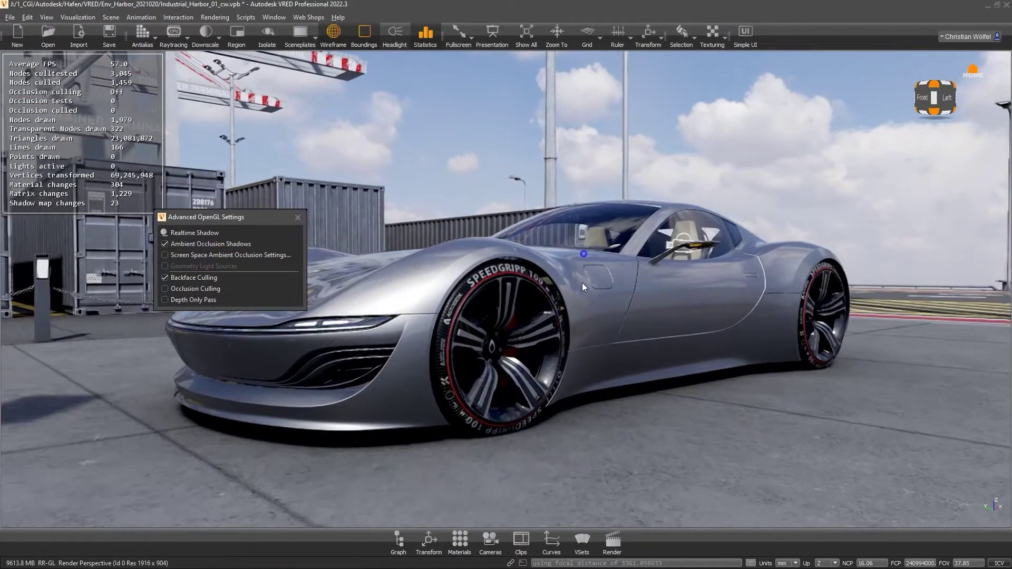
{"action": "right_click_drag", "start_coordinate": [582, 282], "coordinate": [585, 305]}
{"action": "key", "text": "n"}
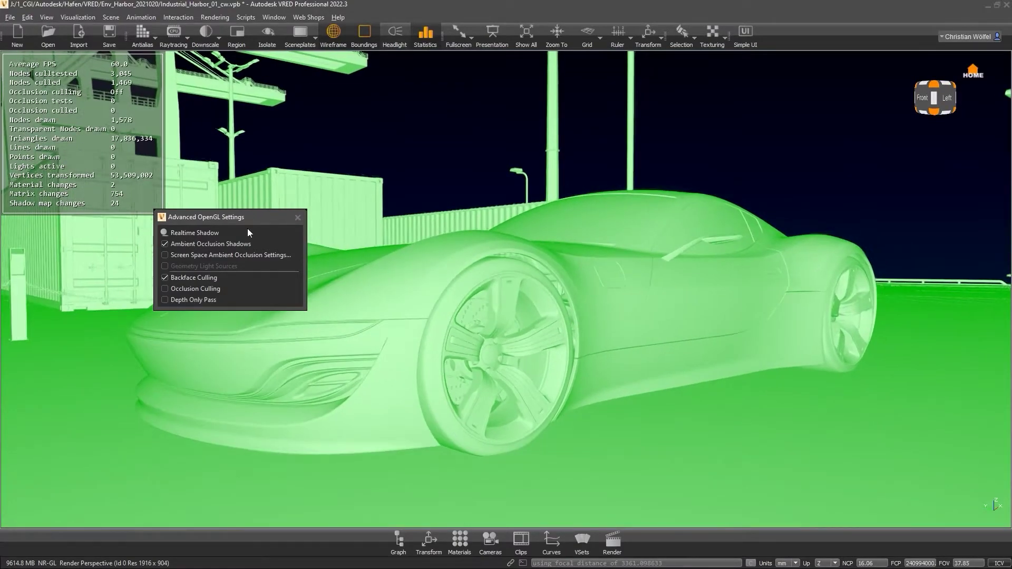
{"action": "left_click", "coordinate": [194, 277]}
{"action": "left_click", "coordinate": [194, 277]}
{"action": "right_click_drag", "start_coordinate": [570, 341], "coordinate": [584, 321]}
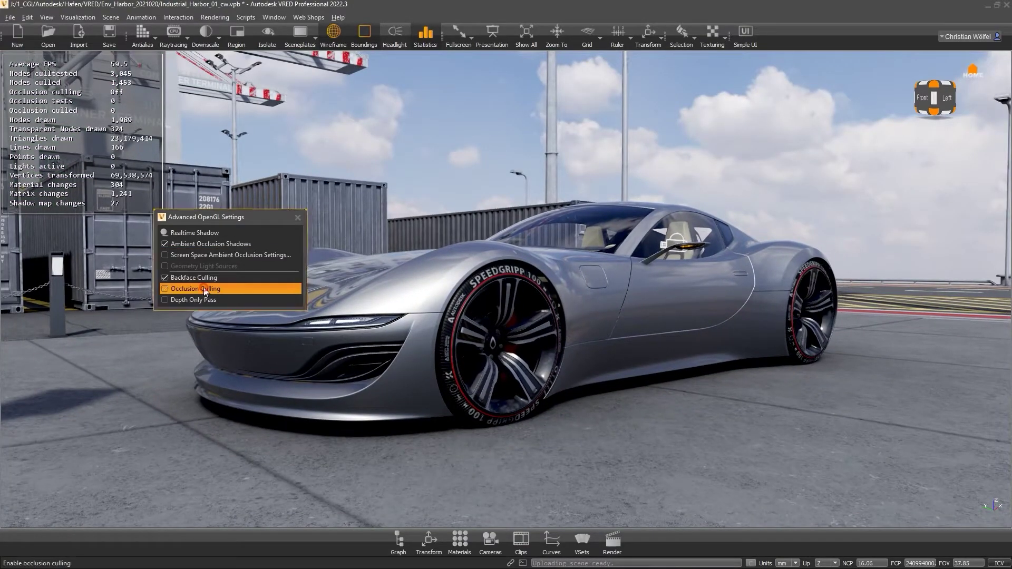
Step: Enable Occlusion Culling, turn Backface Culling off, and compare the rendering statistics from different views around the car
{"action": "left_click", "coordinate": [204, 289]}
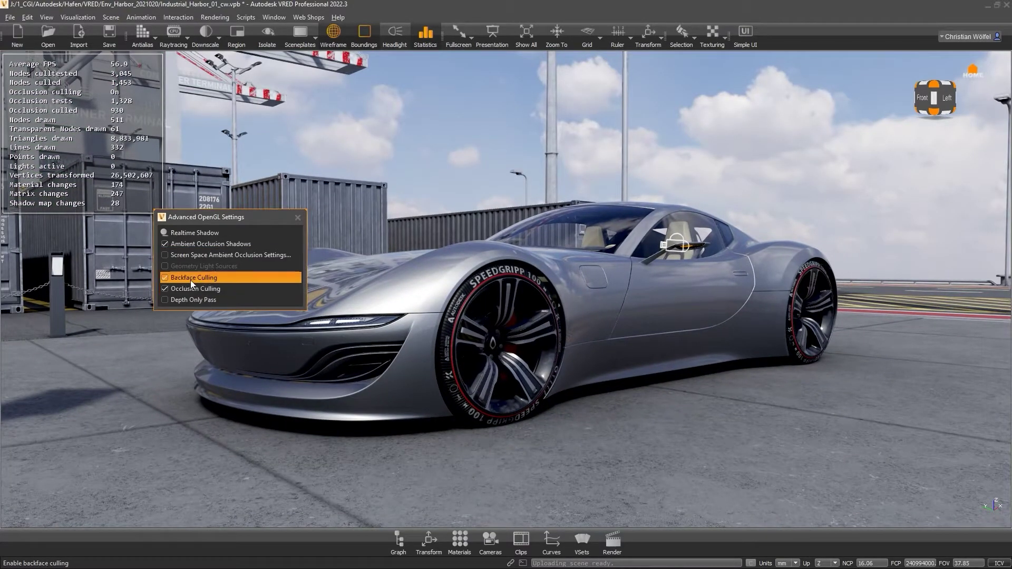
{"action": "left_click", "coordinate": [191, 278]}
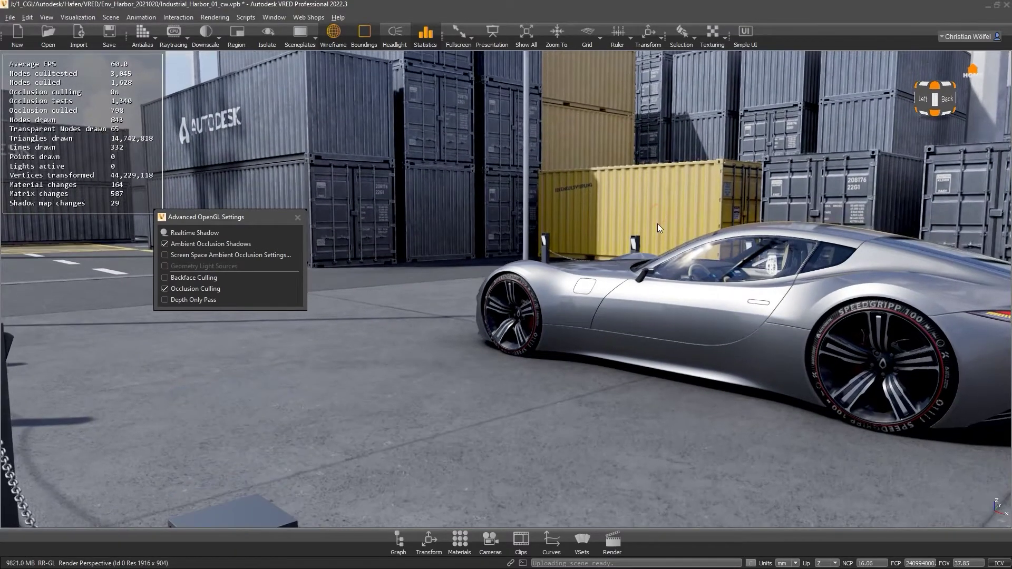
{"action": "left_click_drag", "start_coordinate": [657, 223], "coordinate": [742, 268]}
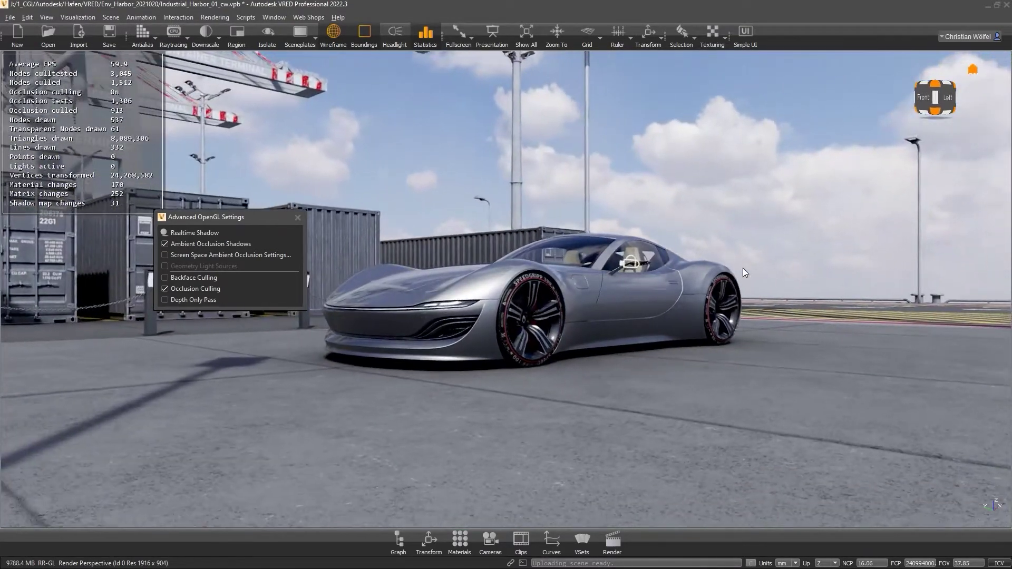
{"action": "left_click", "coordinate": [195, 278]}
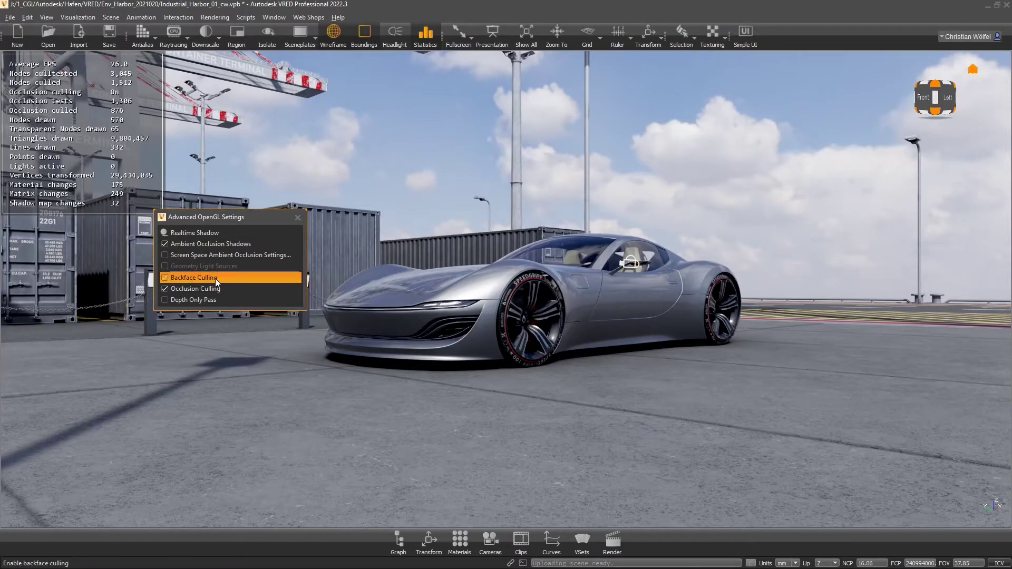
Step: Disable Occlusion Culling, close the Advanced OpenGL Settings, and view the car from a higher, closer angle
{"action": "left_click", "coordinate": [209, 289]}
{"action": "left_click", "coordinate": [298, 217]}
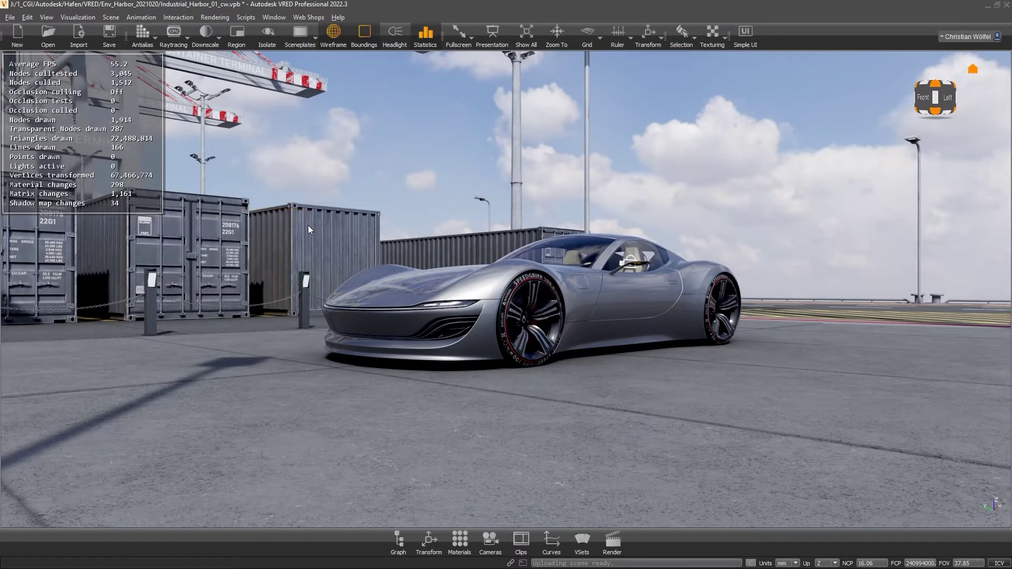
{"action": "right_click_drag", "start_coordinate": [768, 201], "coordinate": [767, 227]}
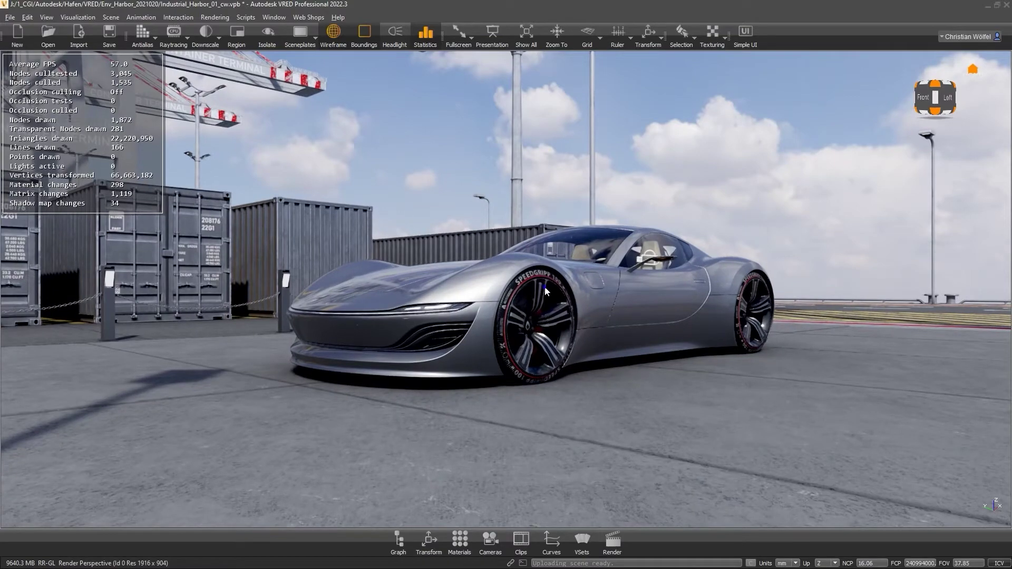
{"action": "left_click_drag", "start_coordinate": [656, 211], "coordinate": [637, 273]}
{"action": "right_click_drag", "start_coordinate": [626, 236], "coordinate": [624, 277]}
Step: Open the Camera Editor beside the car and display the Perspective camera's depth of field settings
{"action": "left_click", "coordinate": [491, 541]}
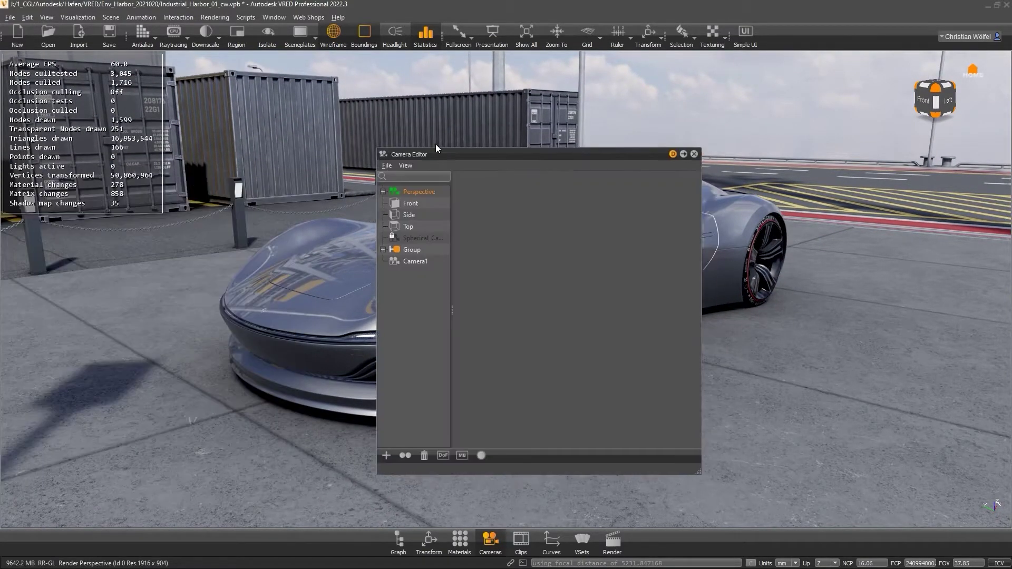
{"action": "left_click_drag", "start_coordinate": [436, 149], "coordinate": [190, 155]}
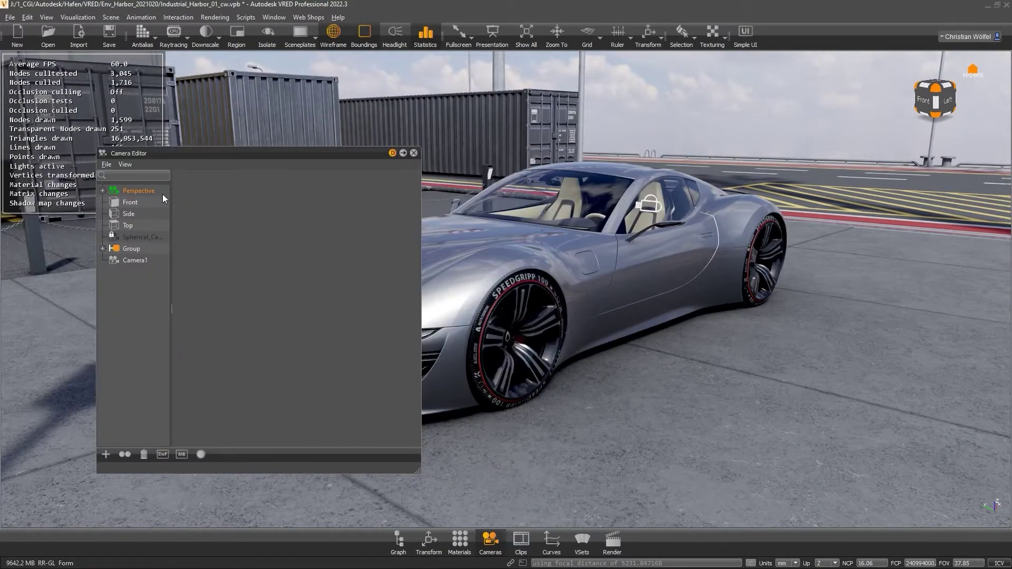
{"action": "left_click", "coordinate": [154, 191]}
{"action": "left_click_drag", "start_coordinate": [414, 214], "coordinate": [413, 273]}
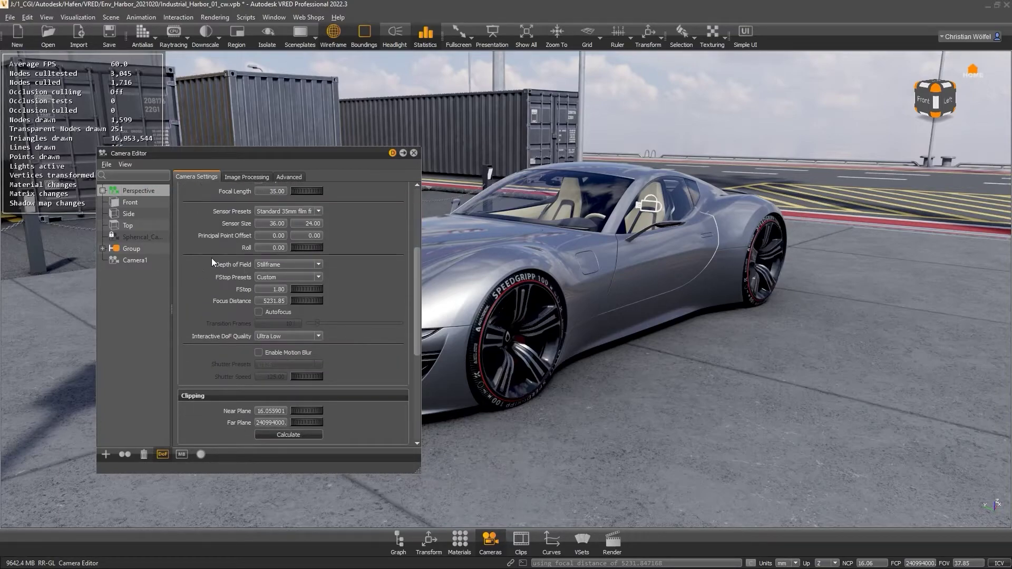
Step: Set Depth of Field to Always, with an FStop of 1.00 and Ultra High interactive quality, and inspect the blur around the front wheel
{"action": "left_click", "coordinate": [287, 264]}
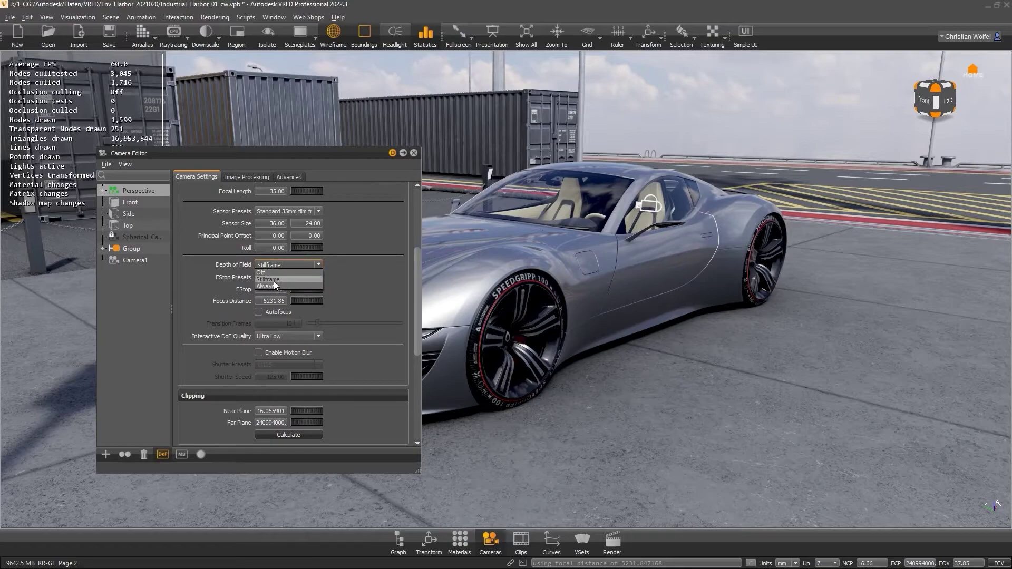
{"action": "left_click", "coordinate": [273, 286]}
{"action": "right_click_drag", "start_coordinate": [483, 255], "coordinate": [483, 302]}
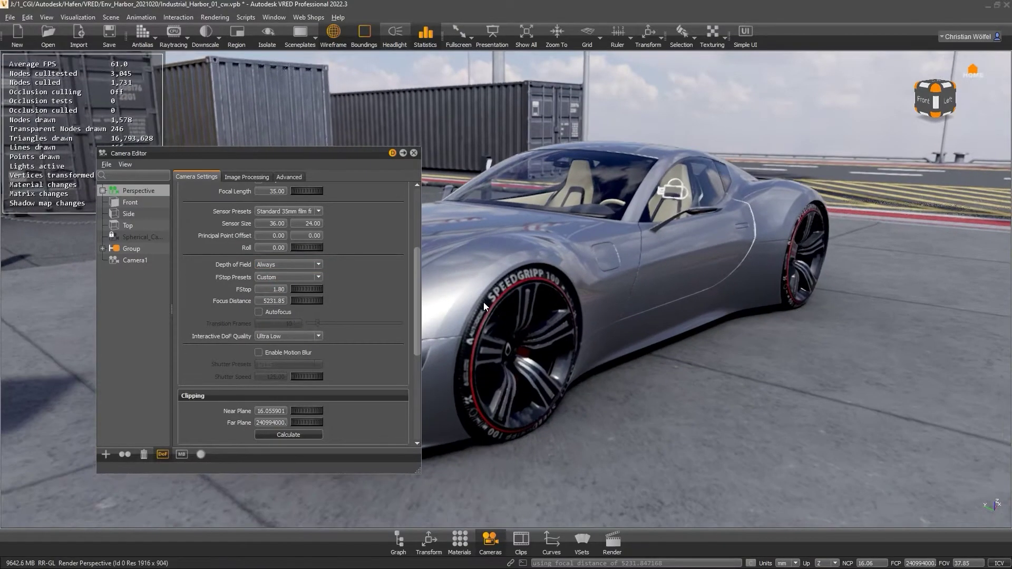
{"action": "left_click_drag", "start_coordinate": [306, 287], "coordinate": [305, 285]}
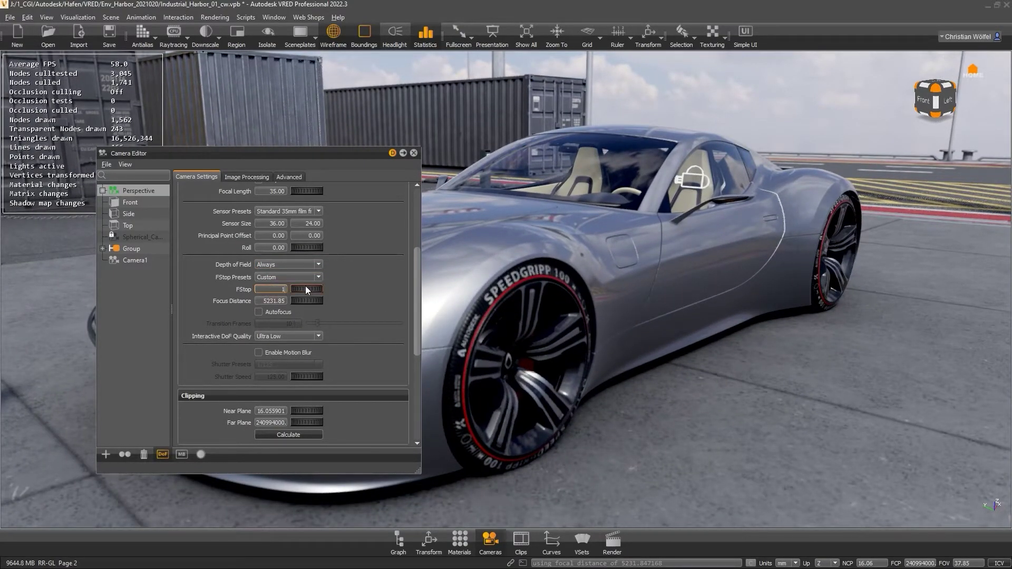
{"action": "left_click", "coordinate": [293, 335]}
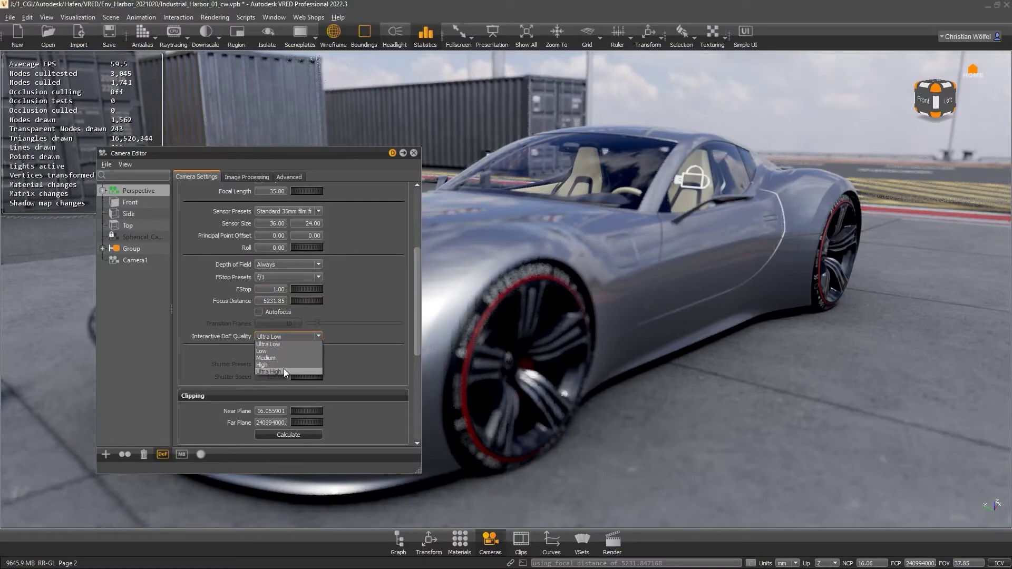
{"action": "left_click", "coordinate": [284, 371]}
{"action": "left_click_drag", "start_coordinate": [460, 283], "coordinate": [436, 226]}
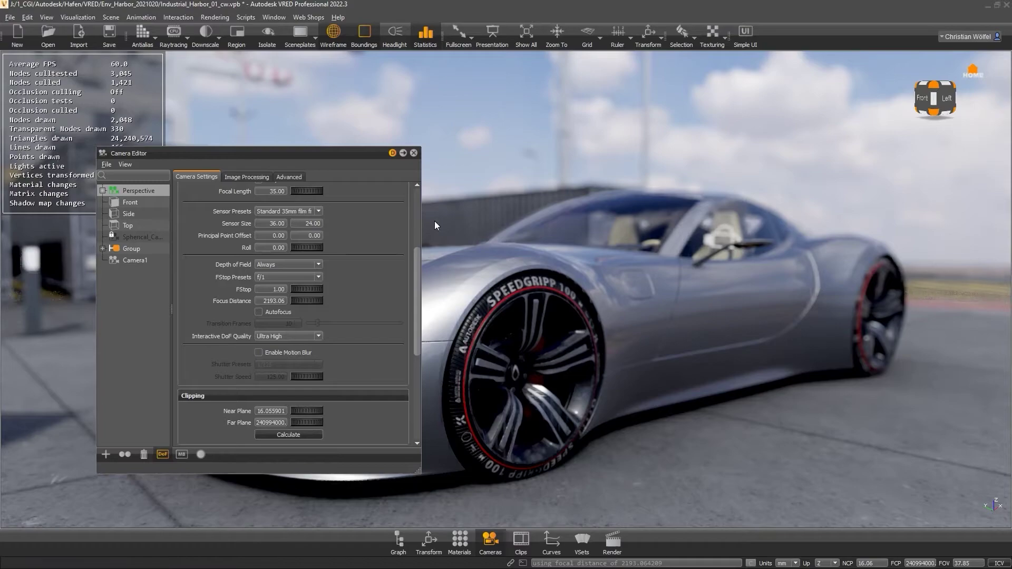
Step: Set the Perspective camera's Depth of Field to Stillframe and inspect the front fender up close
{"action": "left_click_drag", "start_coordinate": [596, 273], "coordinate": [414, 245]}
{"action": "left_click", "coordinate": [290, 265]}
{"action": "left_click", "coordinate": [282, 277]}
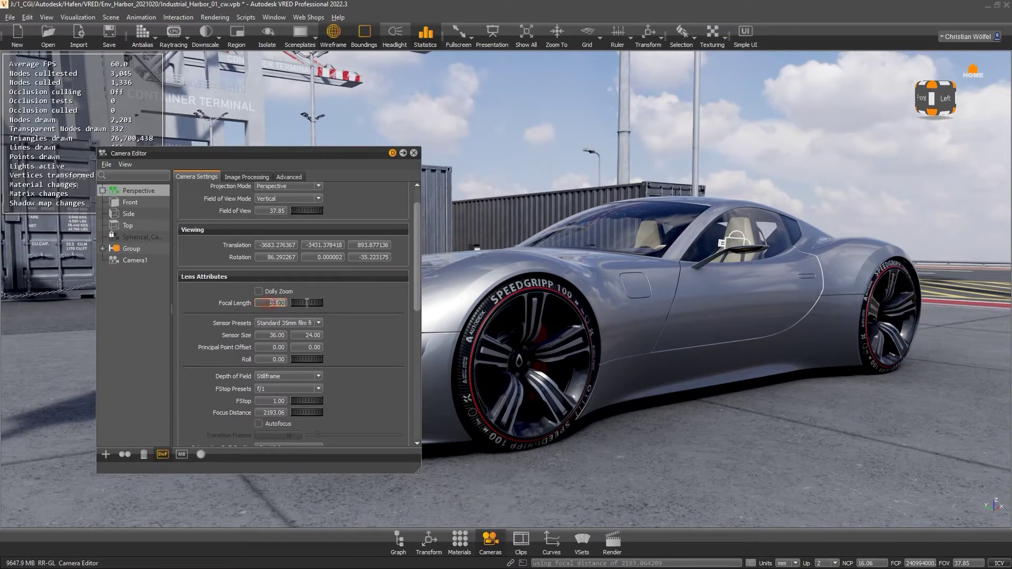
{"action": "left_click_drag", "start_coordinate": [414, 297], "coordinate": [584, 178]}
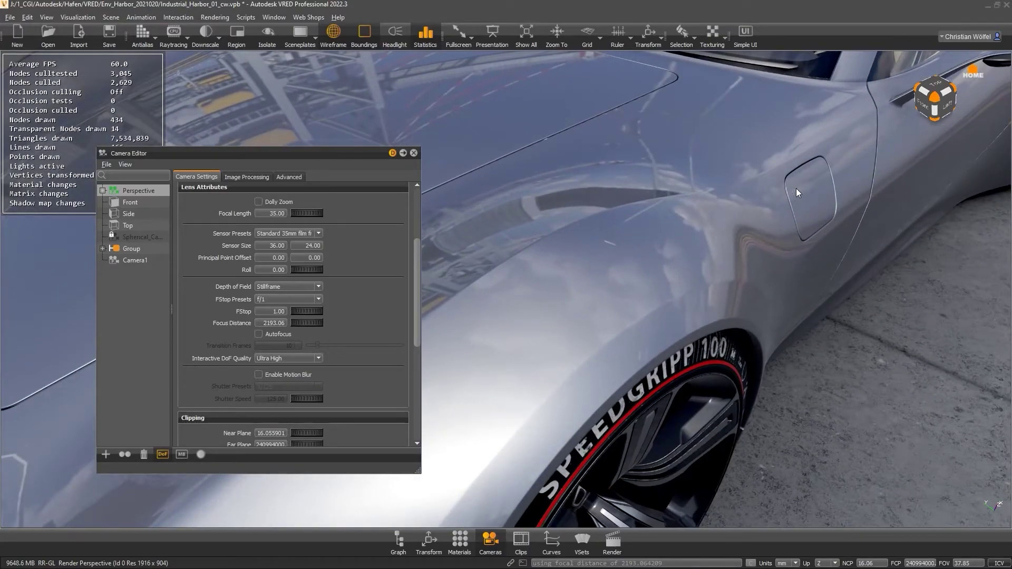
Step: Focus the camera on the cap in the front fender, set Depth of Field to Always, and refocus on the cap's edge
{"action": "double_click", "coordinate": [798, 187]}
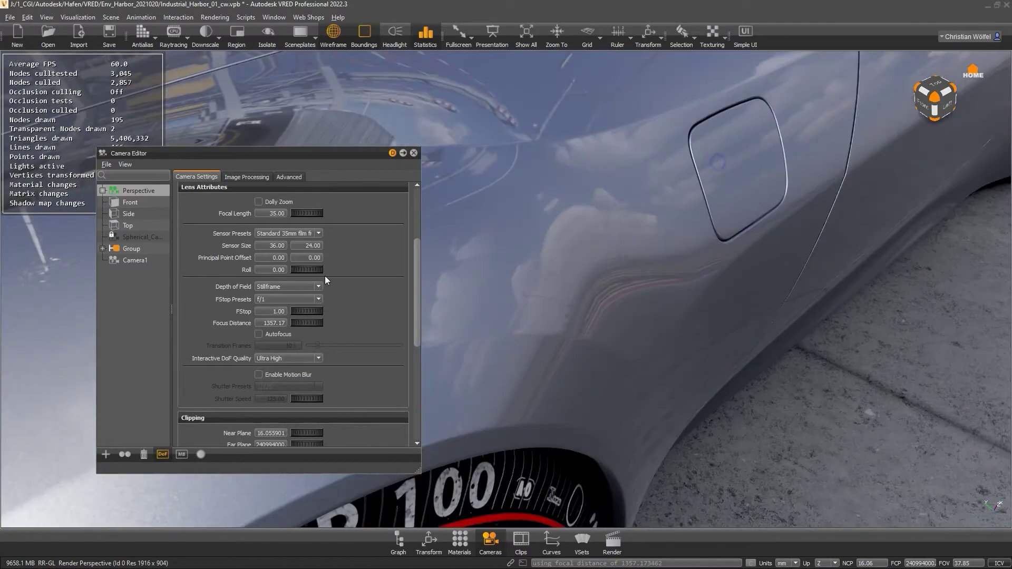
{"action": "left_click", "coordinate": [296, 287]}
{"action": "left_click", "coordinate": [281, 305]}
{"action": "double_click", "coordinate": [715, 185]}
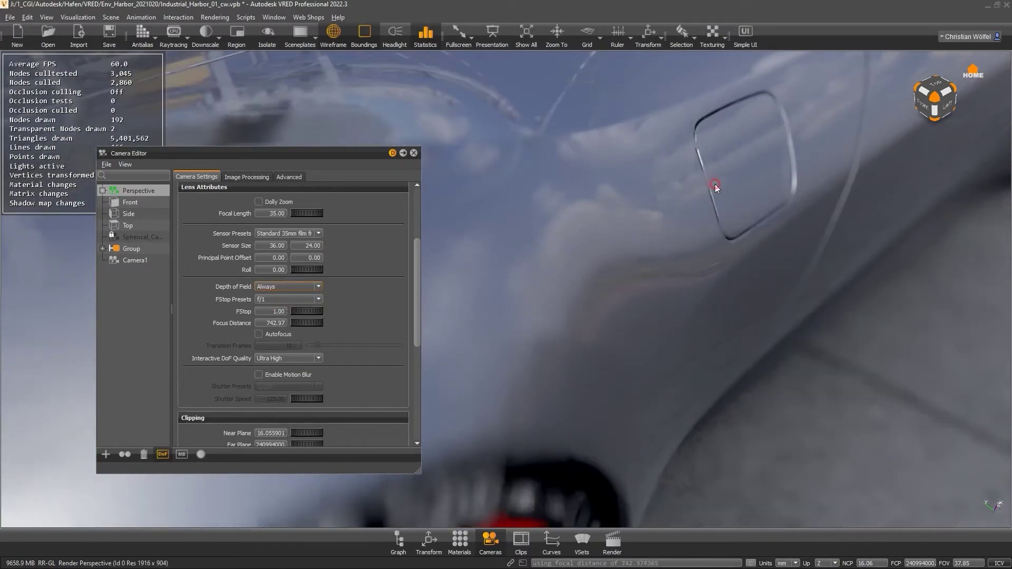
{"action": "double_click", "coordinate": [694, 196]}
{"action": "right_click_drag", "start_coordinate": [694, 197], "coordinate": [718, 55]}
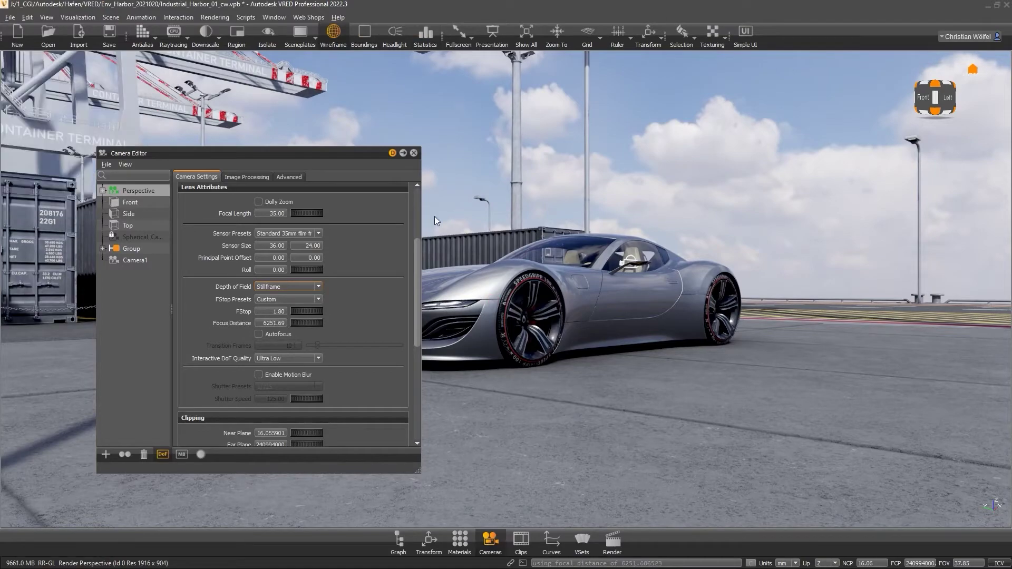
Step: Examine the Perspective camera's image processing options for Color Correction, Glow, Glare and Fog
{"action": "left_click", "coordinate": [242, 176]}
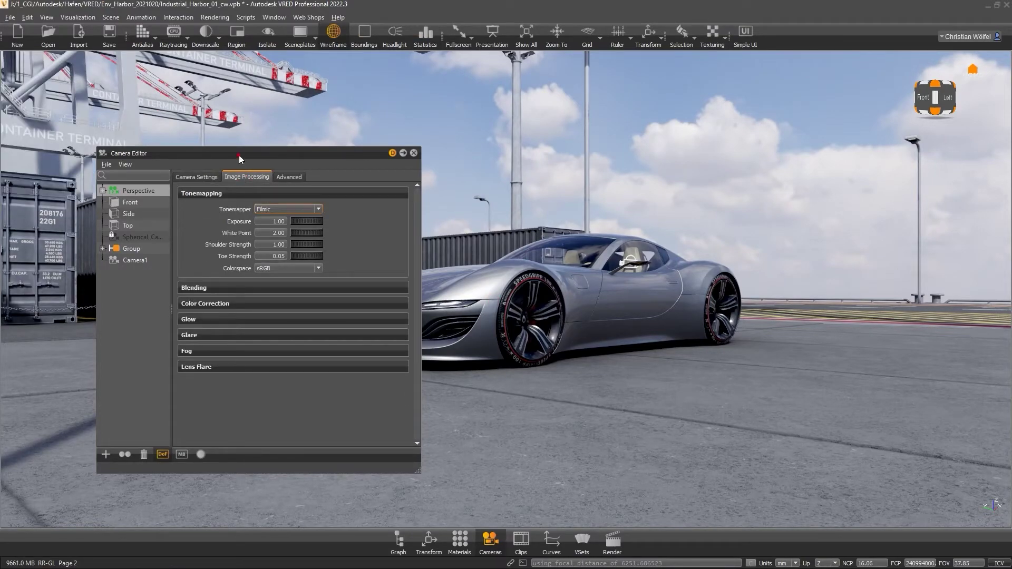
{"action": "left_click_drag", "start_coordinate": [238, 155], "coordinate": [221, 125]}
{"action": "left_click", "coordinate": [202, 273]}
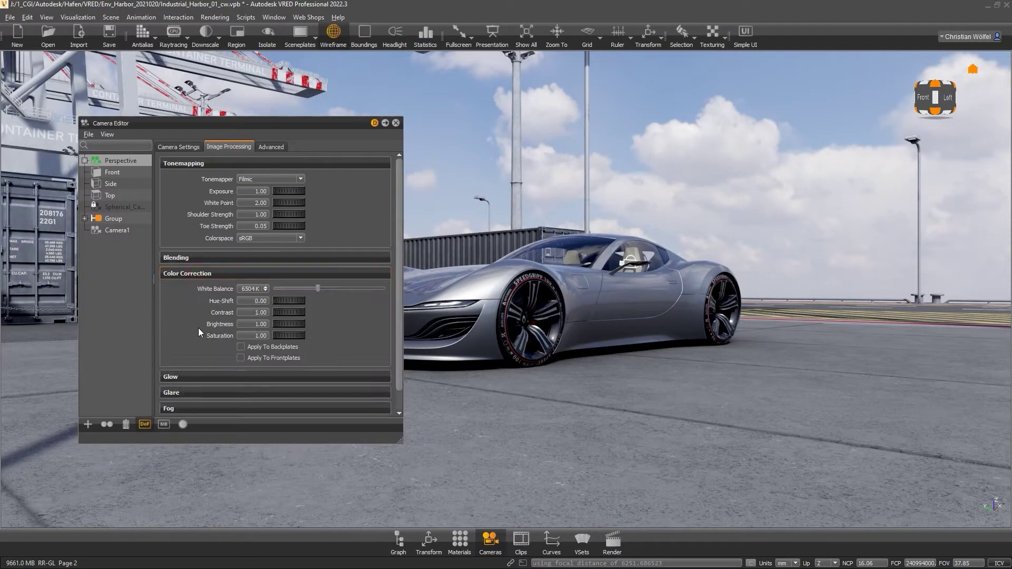
{"action": "left_click", "coordinate": [187, 377]}
{"action": "scroll", "coordinate": [393, 366], "scroll_direction": "down", "scroll_amount": 3}
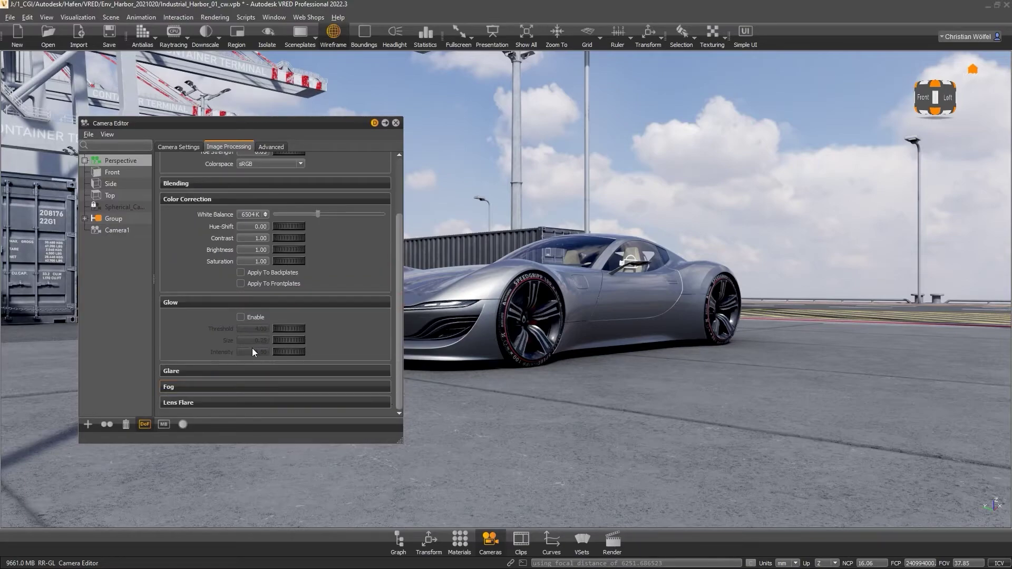
{"action": "left_click", "coordinate": [246, 370]}
{"action": "scroll", "coordinate": [400, 337], "scroll_direction": "down", "scroll_amount": 3}
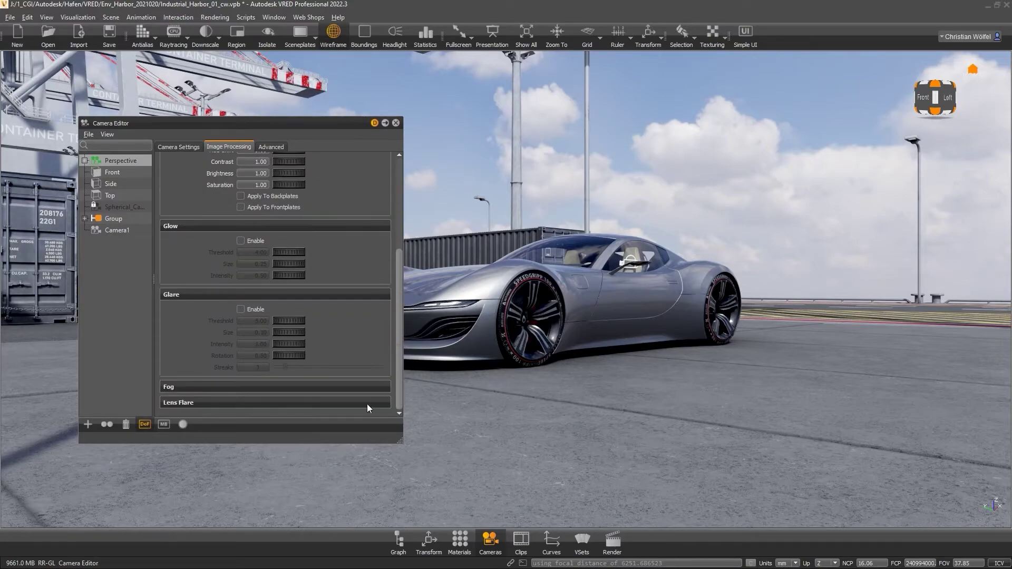
{"action": "left_click", "coordinate": [320, 388]}
Step: Enable Glow with threshold 5.06, size 0.357 and intensity 1.57, plus Glare with threshold 5.066, and inspect the car from above
{"action": "mouse_move", "coordinate": [396, 312]}
{"action": "left_mouse_down"}
{"action": "mouse_move", "coordinate": [397, 413]}
{"action": "mouse_move", "coordinate": [396, 280]}
{"action": "mouse_move", "coordinate": [396, 293]}
{"action": "left_mouse_up"}
{"action": "left_click", "coordinate": [241, 300]}
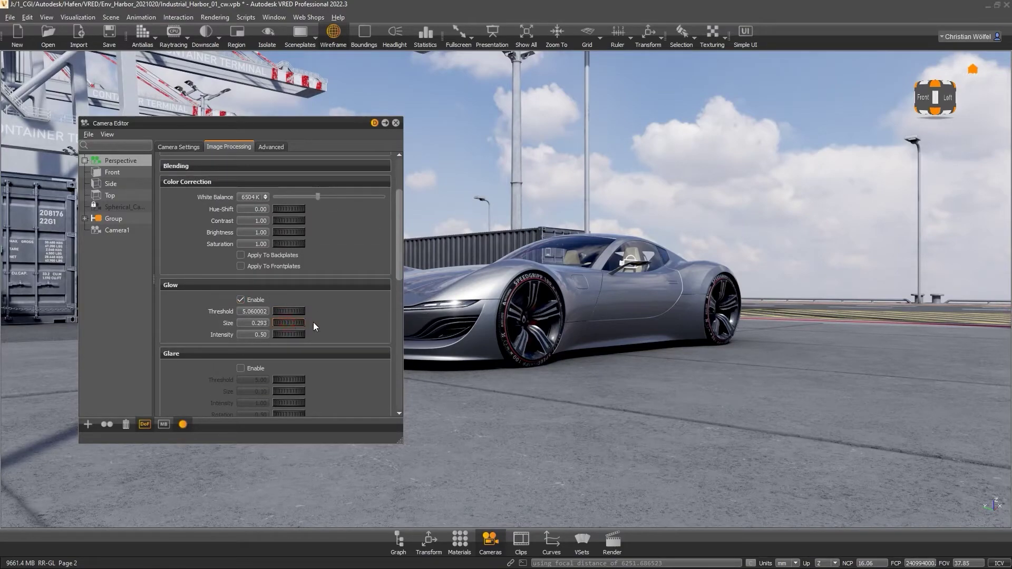
{"action": "left_click_drag", "start_coordinate": [313, 337], "coordinate": [343, 336]}
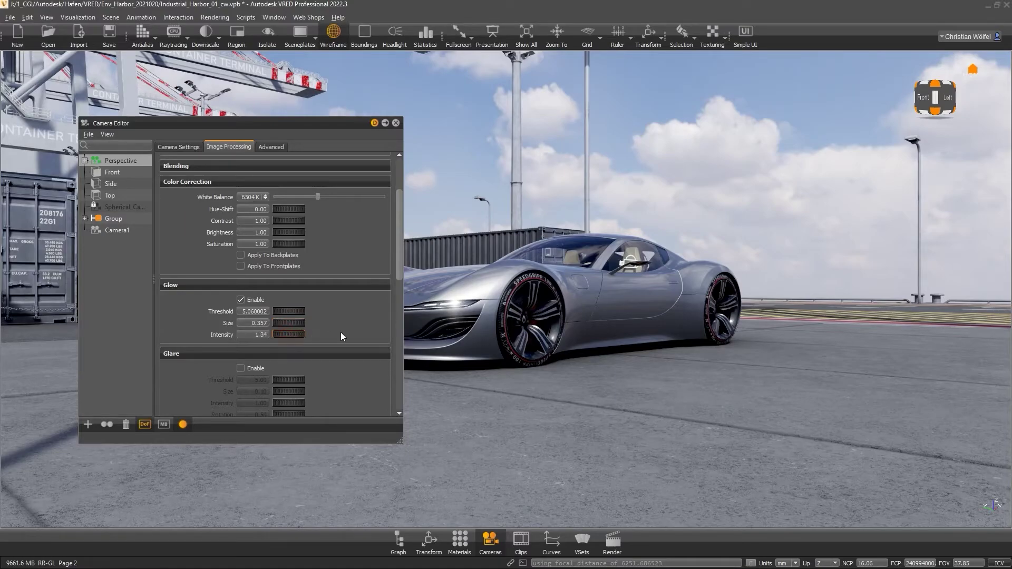
{"action": "left_click", "coordinate": [241, 368]}
{"action": "left_click_drag", "start_coordinate": [378, 367], "coordinate": [382, 367]}
{"action": "left_click_drag", "start_coordinate": [622, 285], "coordinate": [535, 397]}
{"action": "scroll", "coordinate": [520, 362], "scroll_direction": "down", "scroll_amount": 1}
Step: Disable both Glow and Glare for the Perspective camera and close the Camera Editor
{"action": "left_click", "coordinate": [241, 300]}
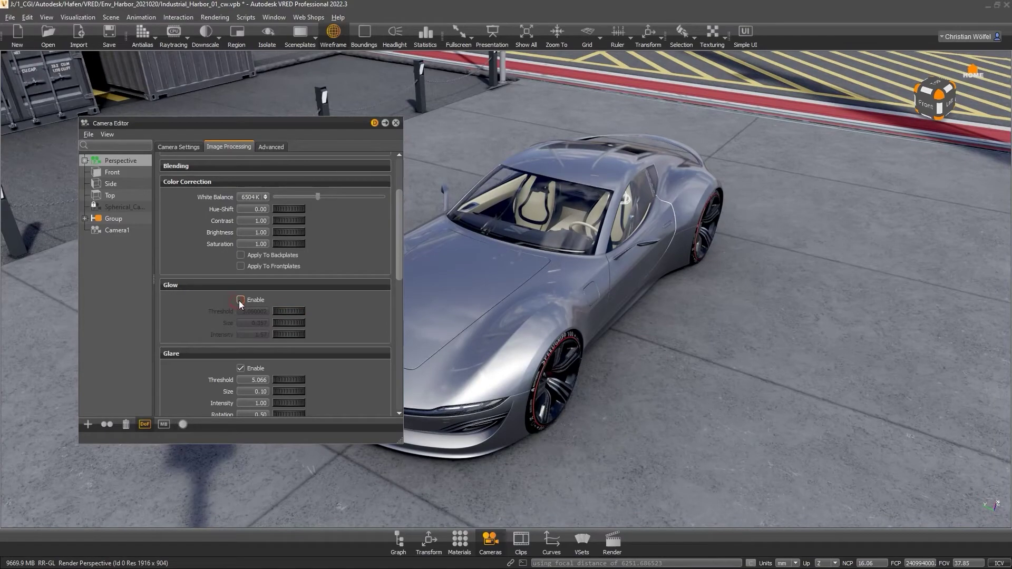
{"action": "left_click", "coordinate": [241, 369]}
{"action": "left_click", "coordinate": [397, 124]}
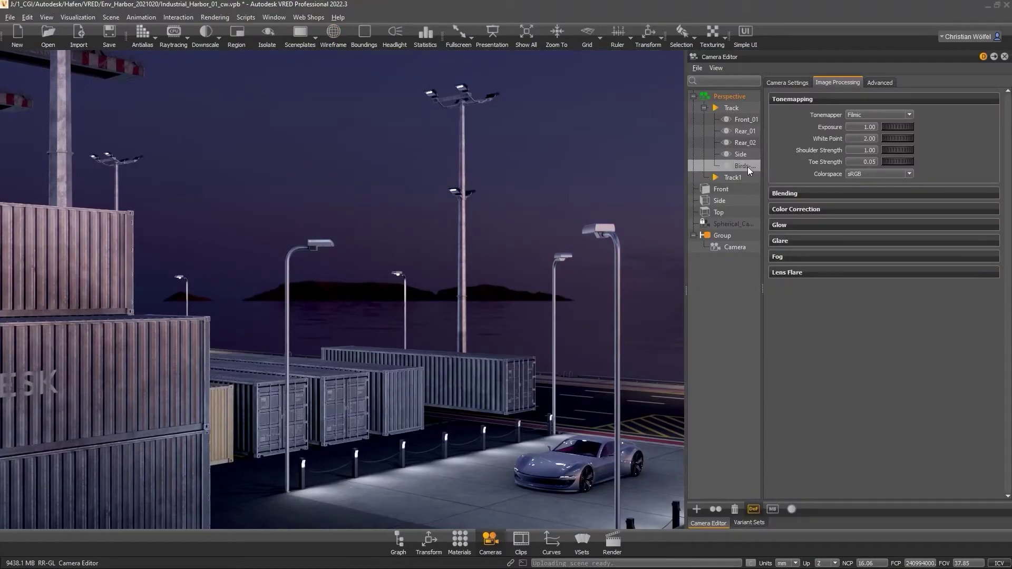
Step: Switch the night harbor scene to the Front_01 viewpoint and orbit to face the car's front
{"action": "left_click", "coordinate": [748, 119]}
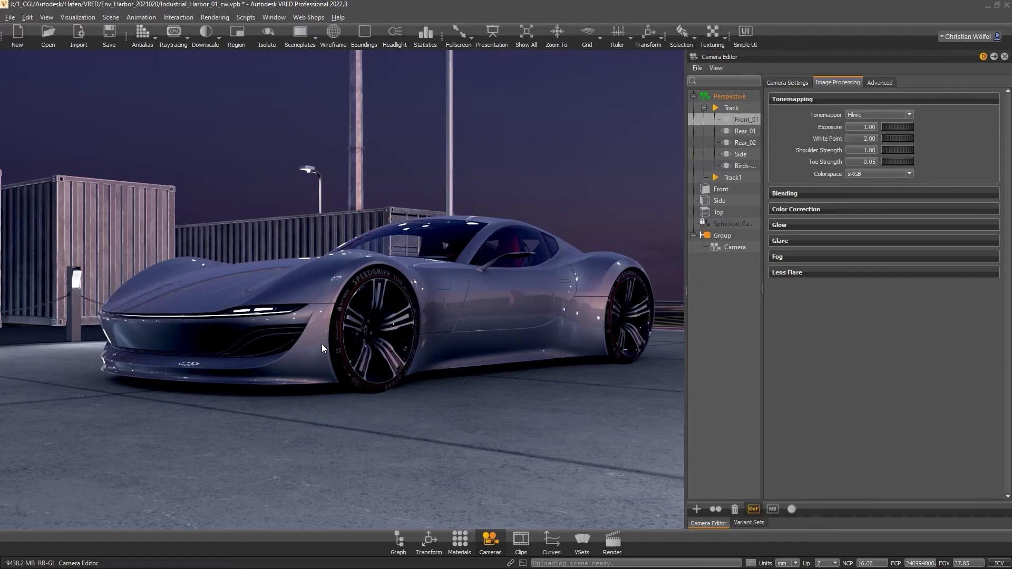
{"action": "left_click_drag", "start_coordinate": [279, 322], "coordinate": [415, 334]}
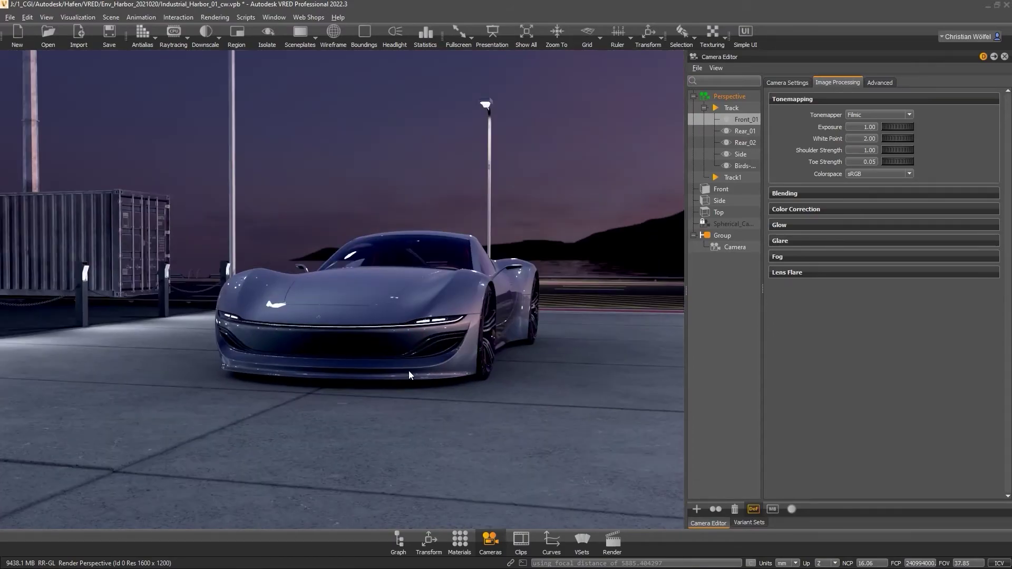